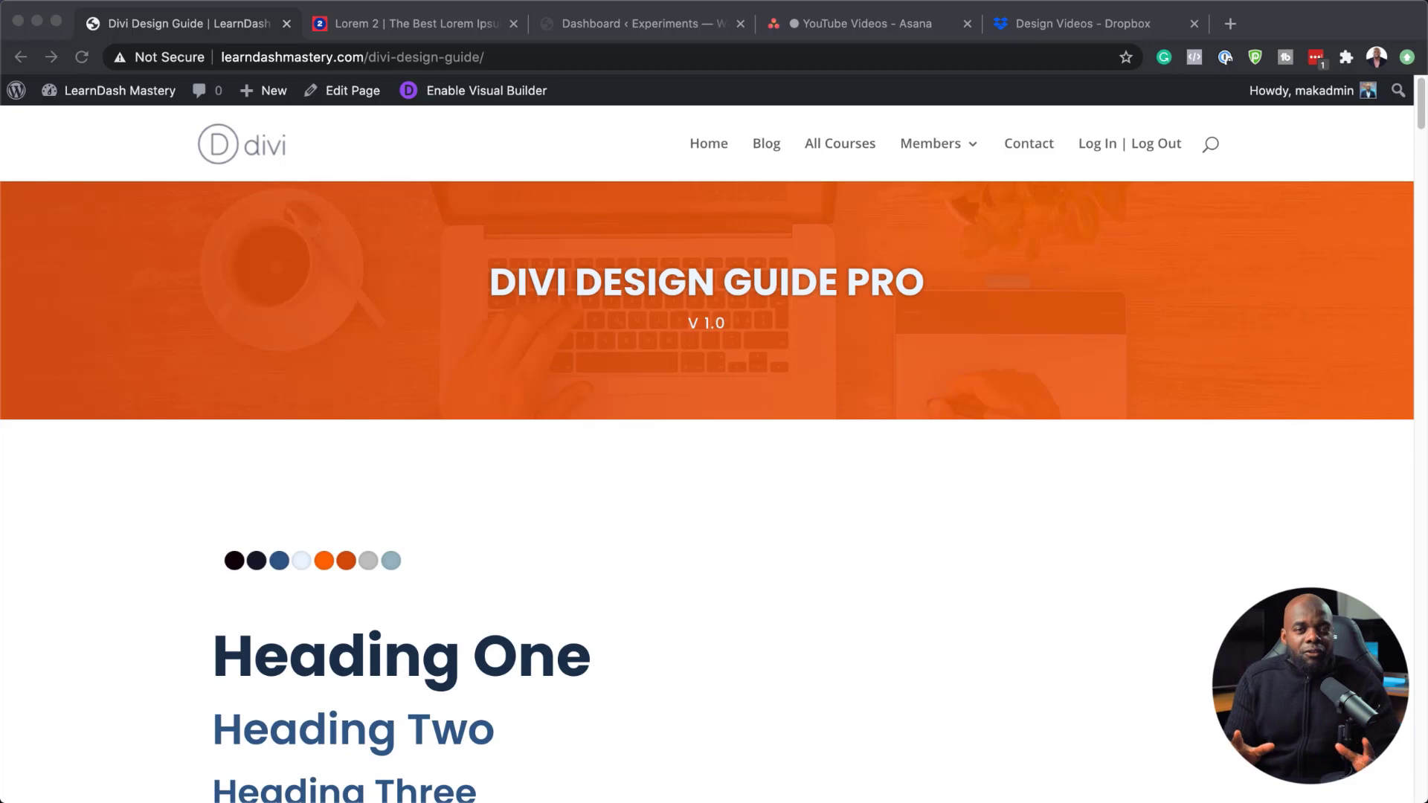
# Step: Look through the design guide page's headings, paragraphs, notices, blurbs, buttons, images, videos, opt-in forms, testimonials and calls to action
pyautogui.scroll(-5, 706, 446)
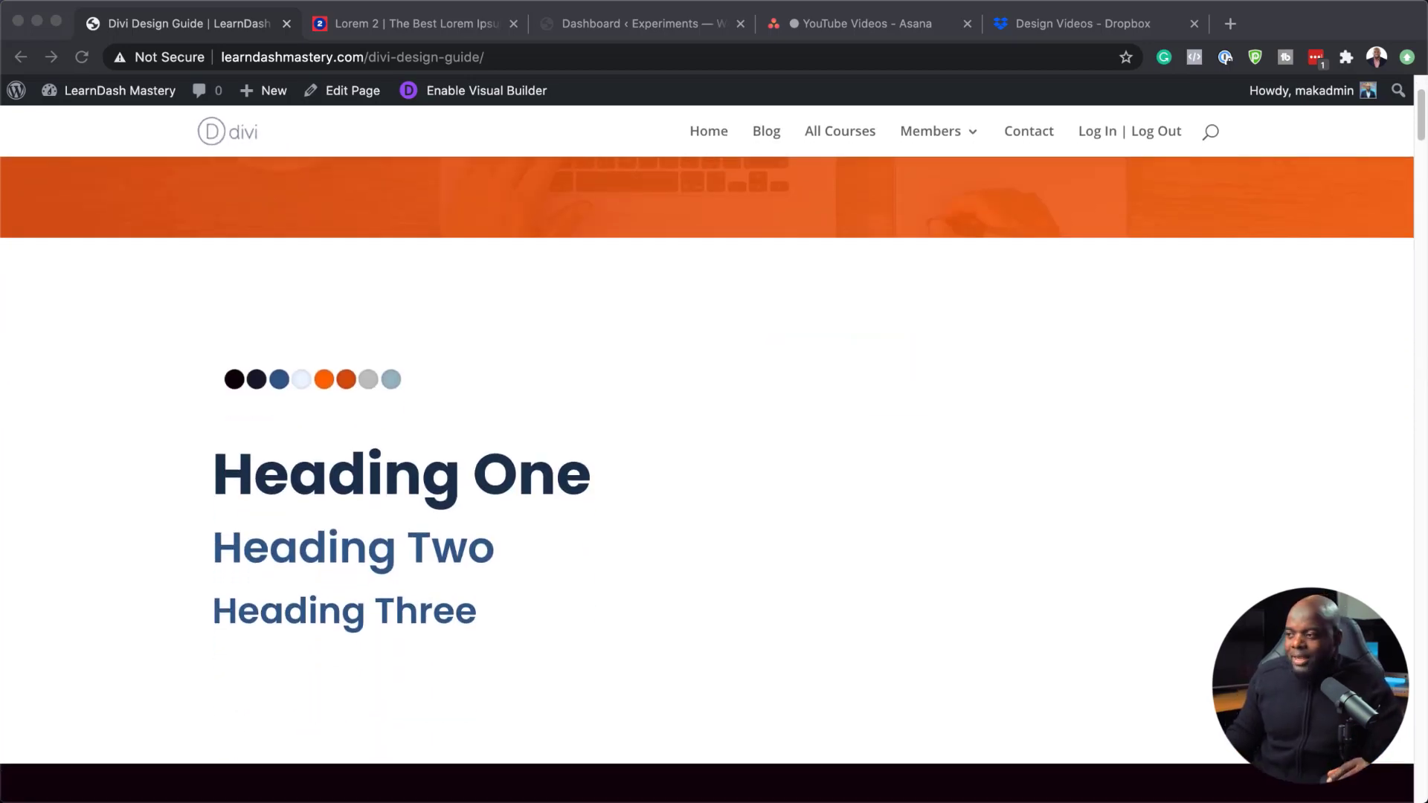
pyautogui.scroll(-4, 706, 446)
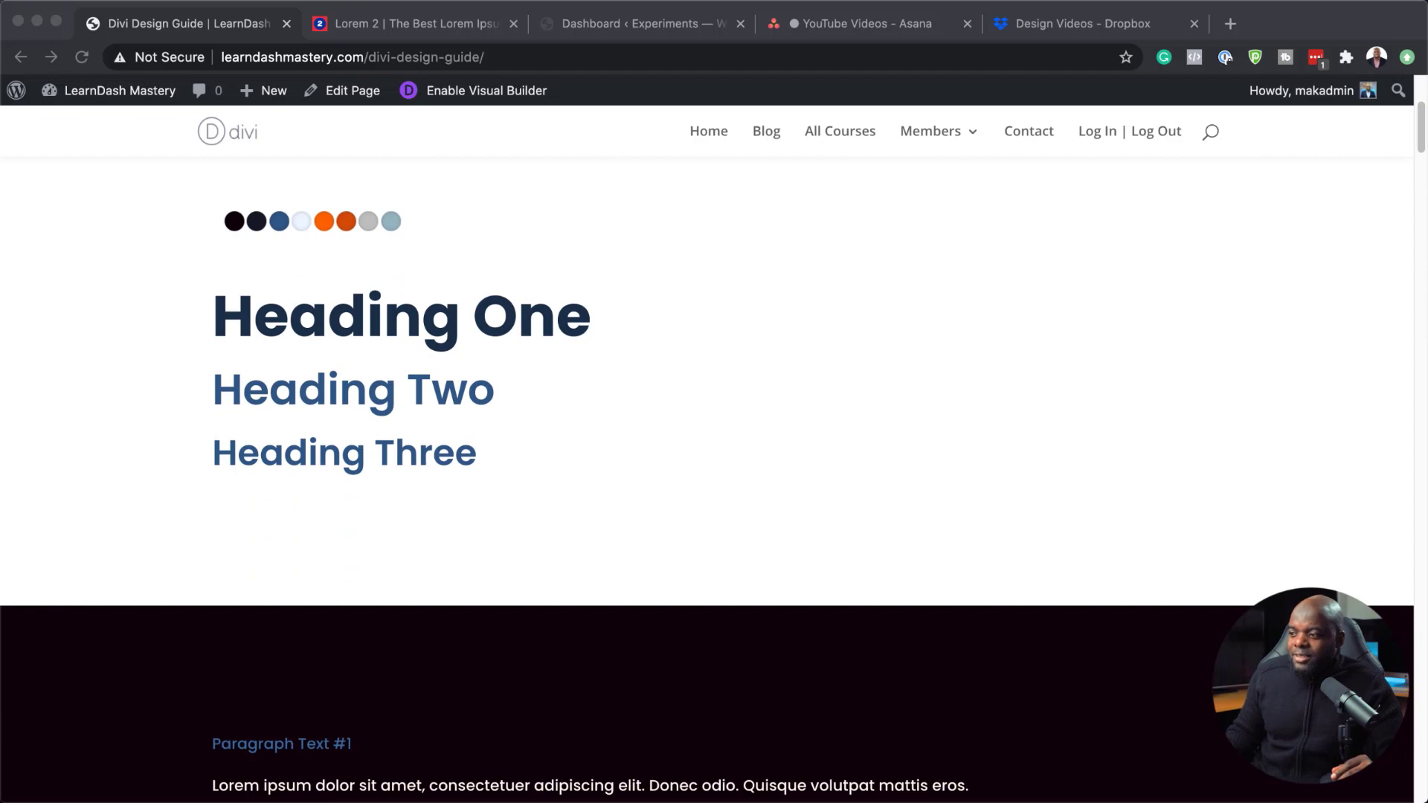
pyautogui.scroll(-5, 706, 446)
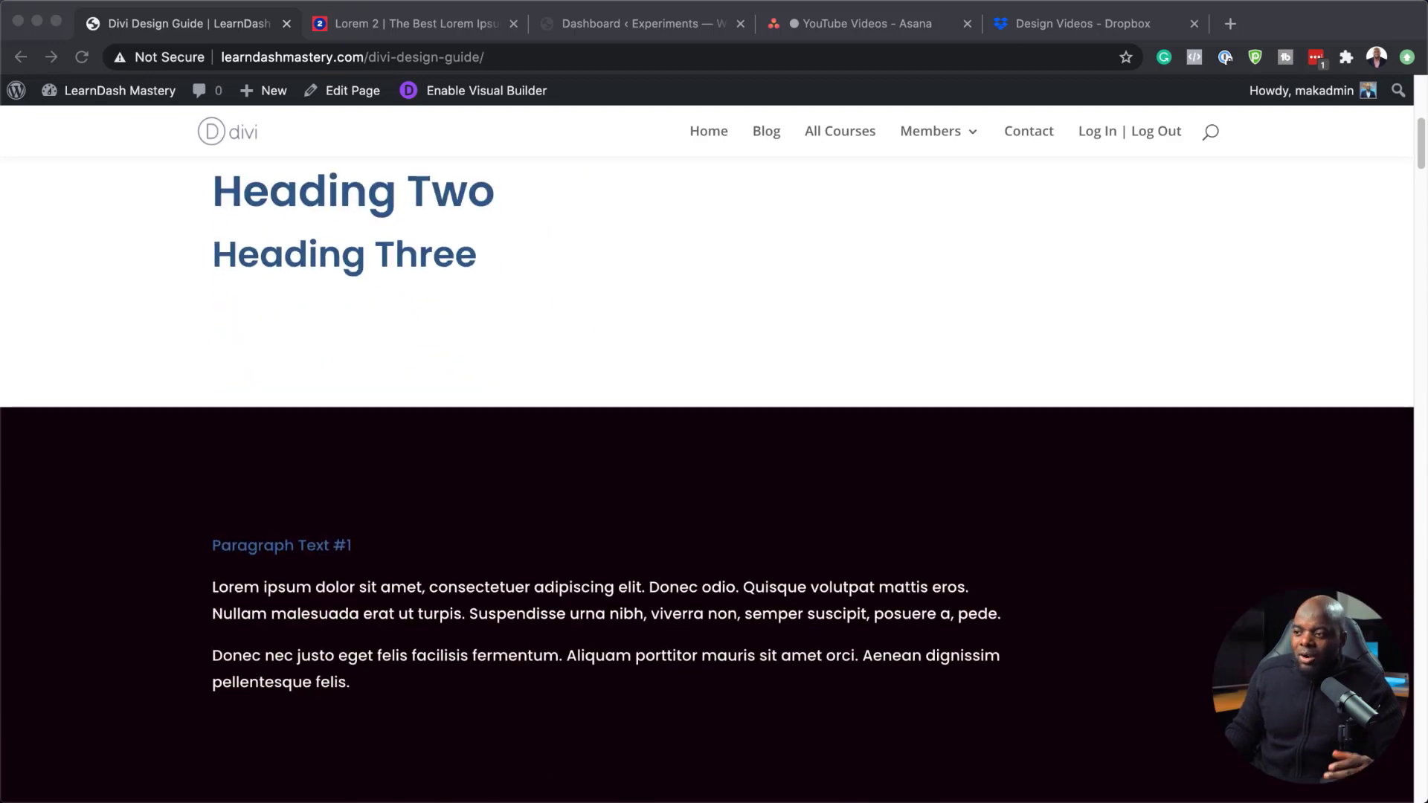
pyautogui.scroll(-13, 706, 447)
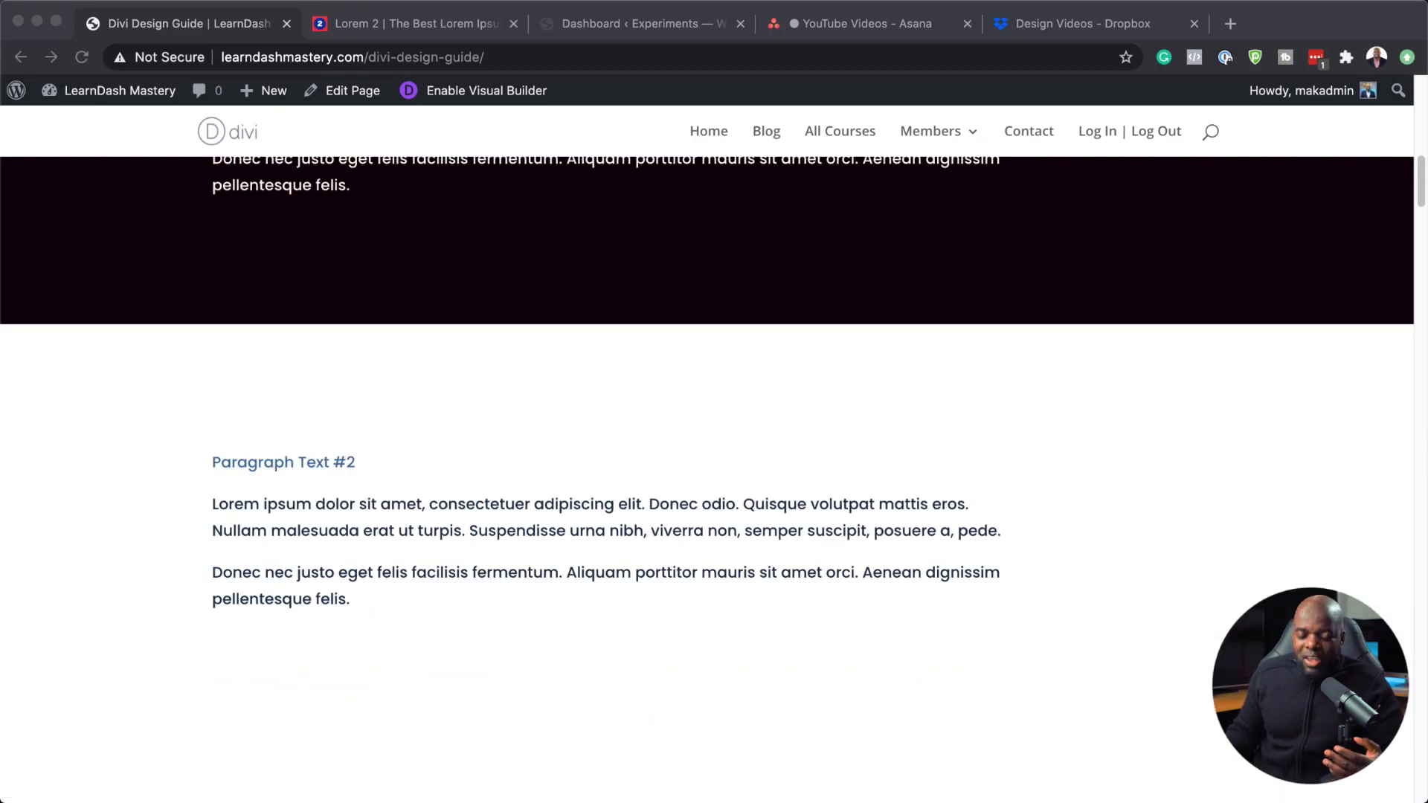
pyautogui.scroll(-14, 706, 446)
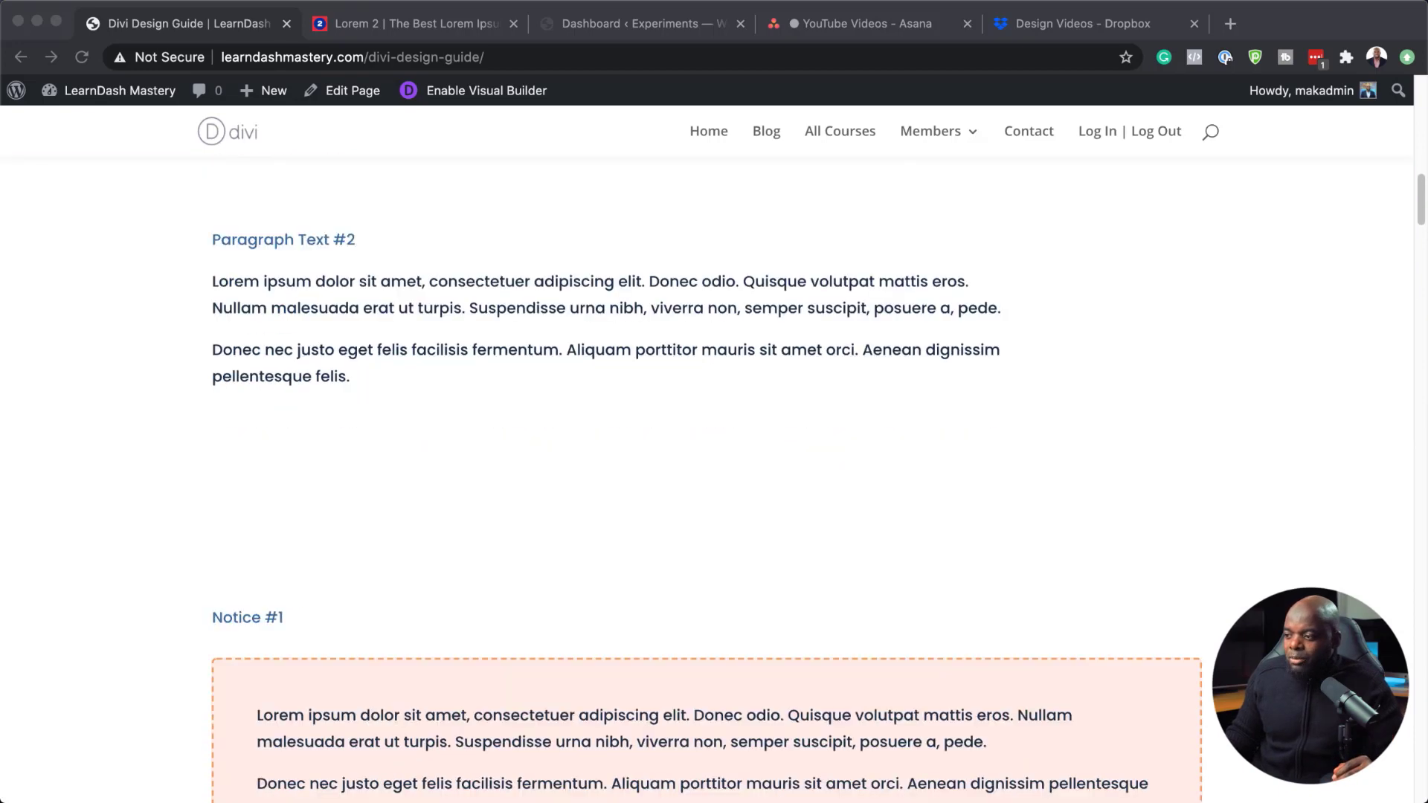
pyautogui.scroll(-8, 707, 446)
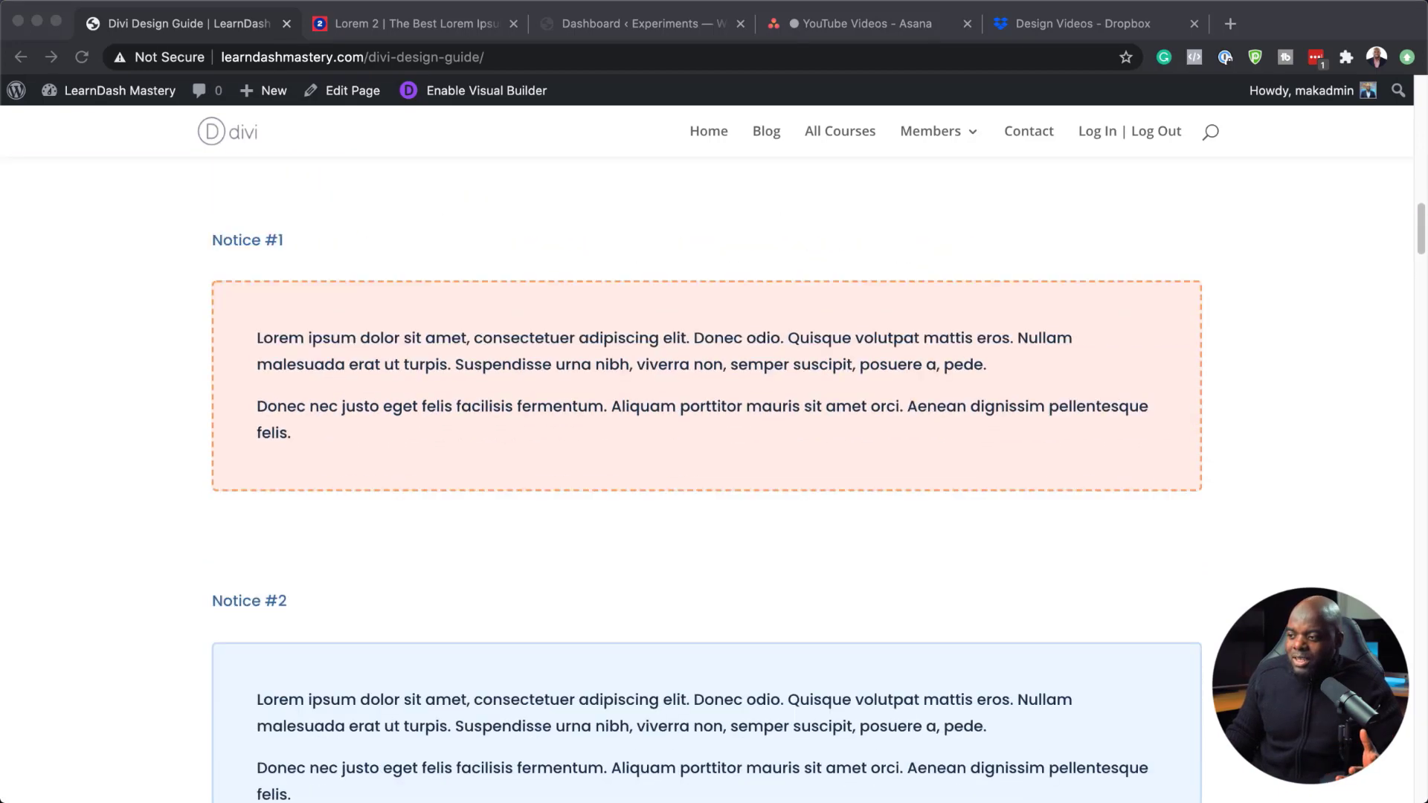
pyautogui.scroll(-15, 707, 446)
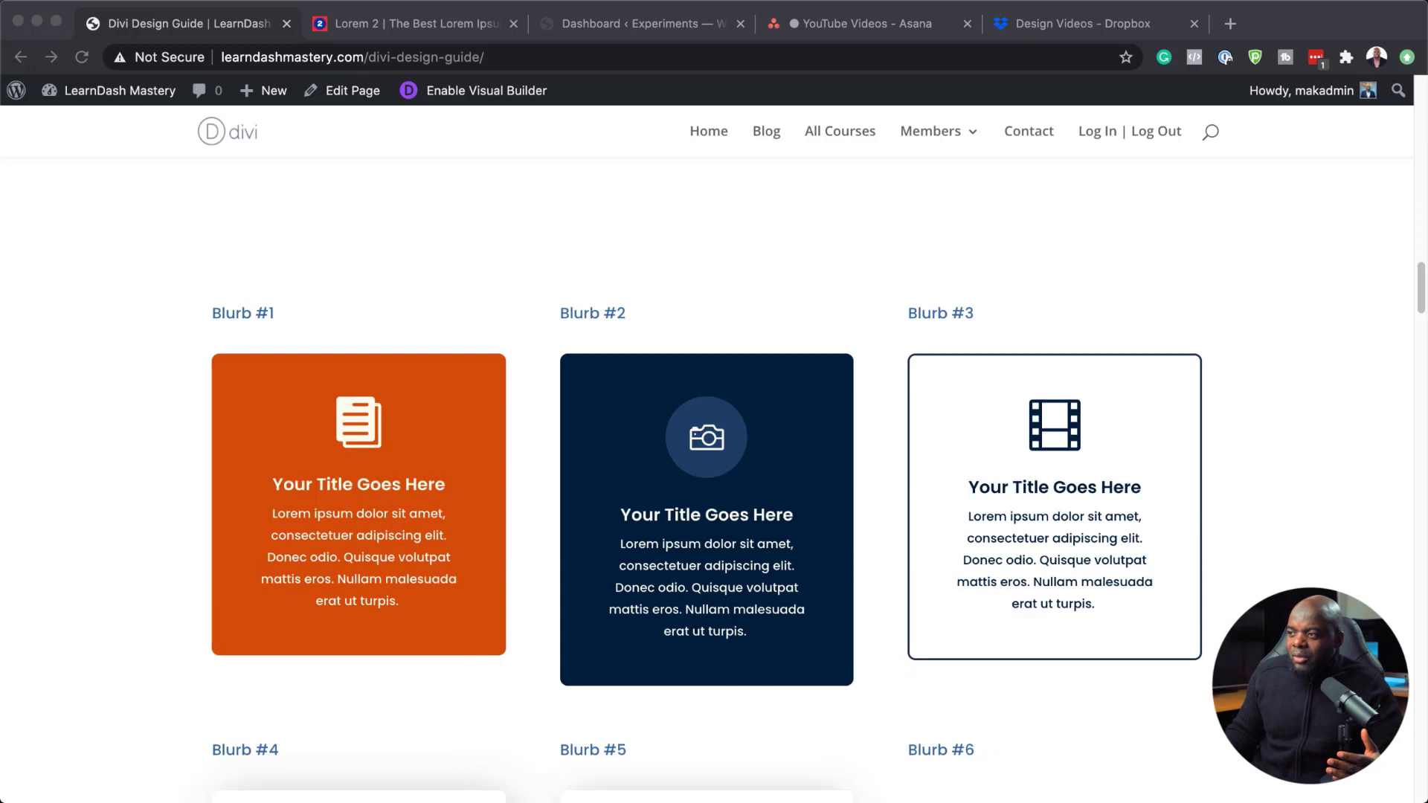
pyautogui.scroll(-14, 706, 446)
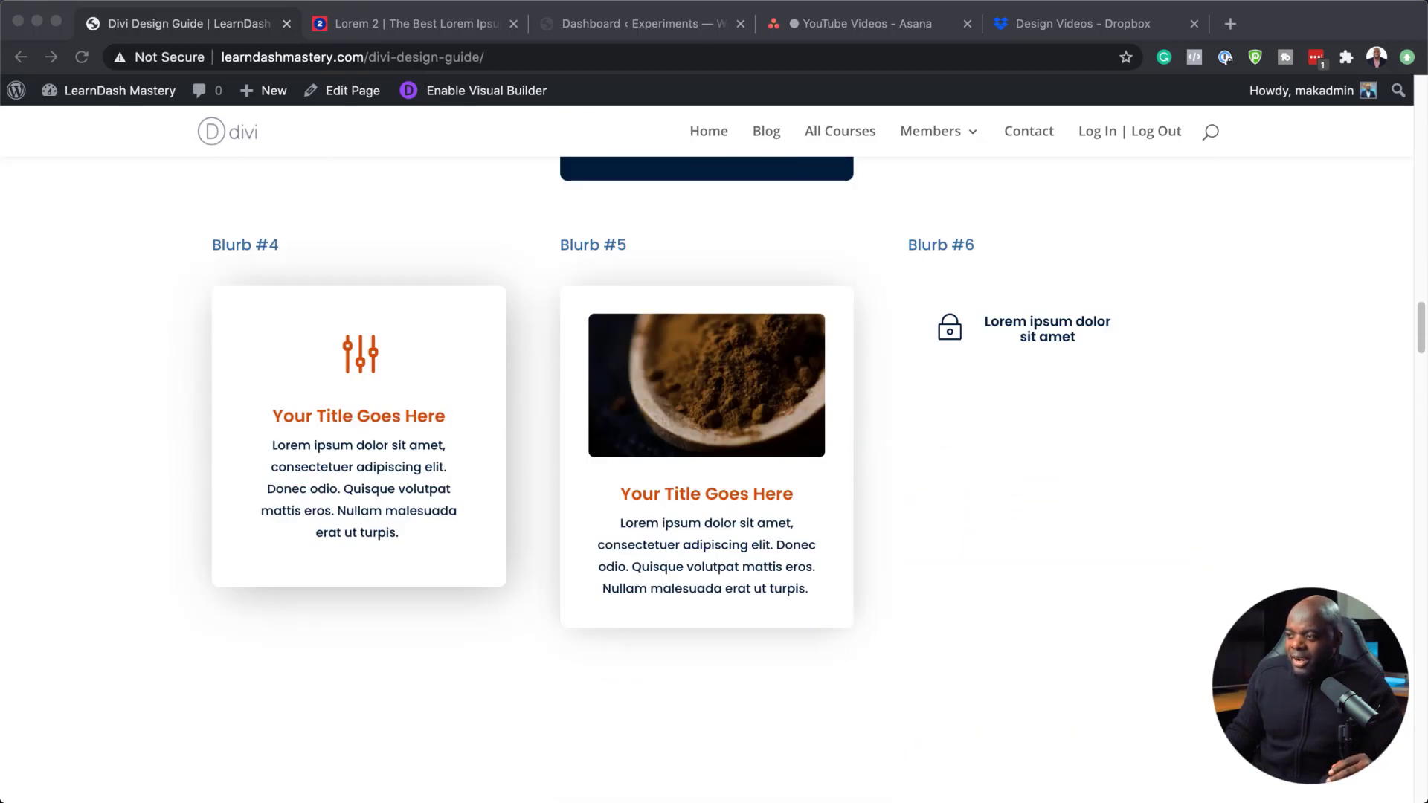
pyautogui.scroll(-15, 707, 447)
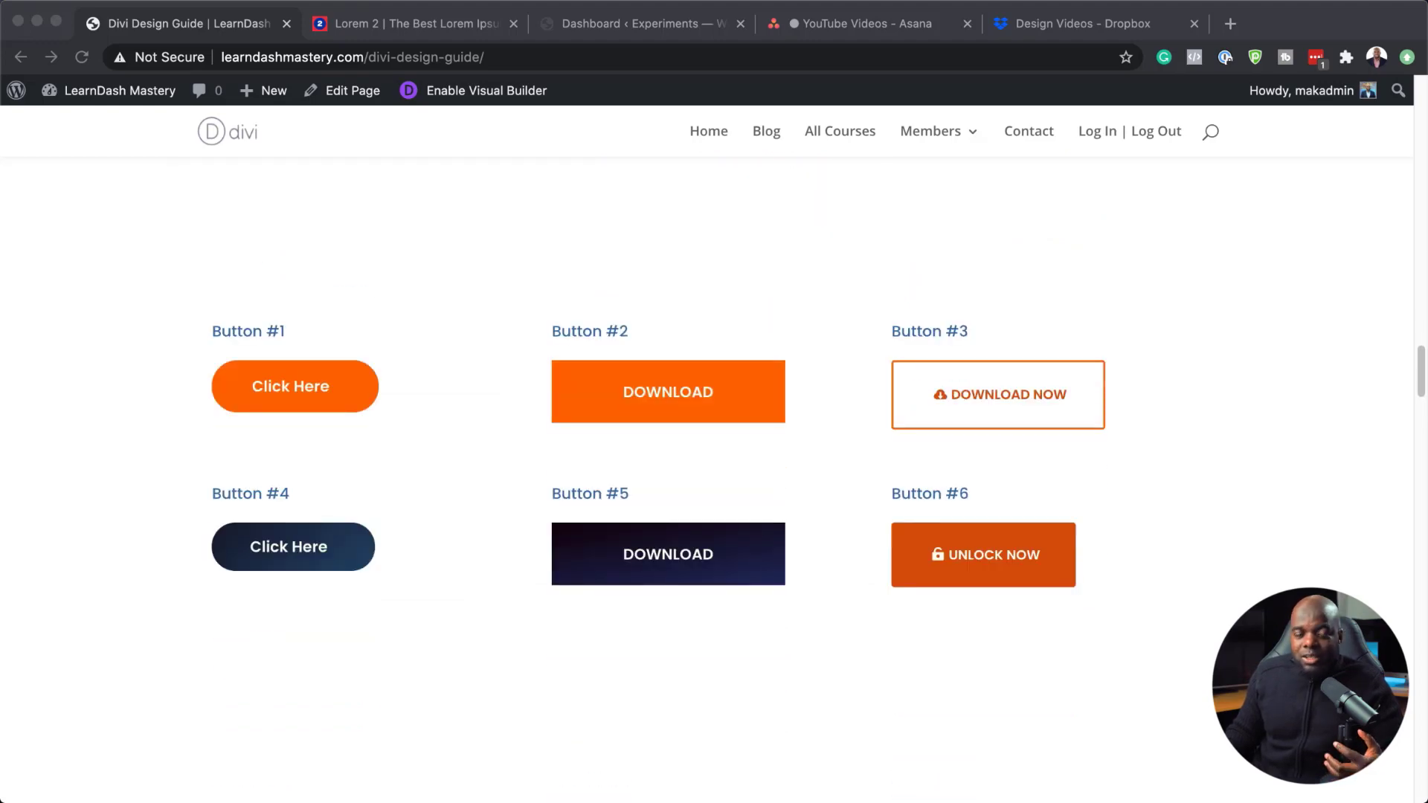
pyautogui.scroll(-14, 707, 447)
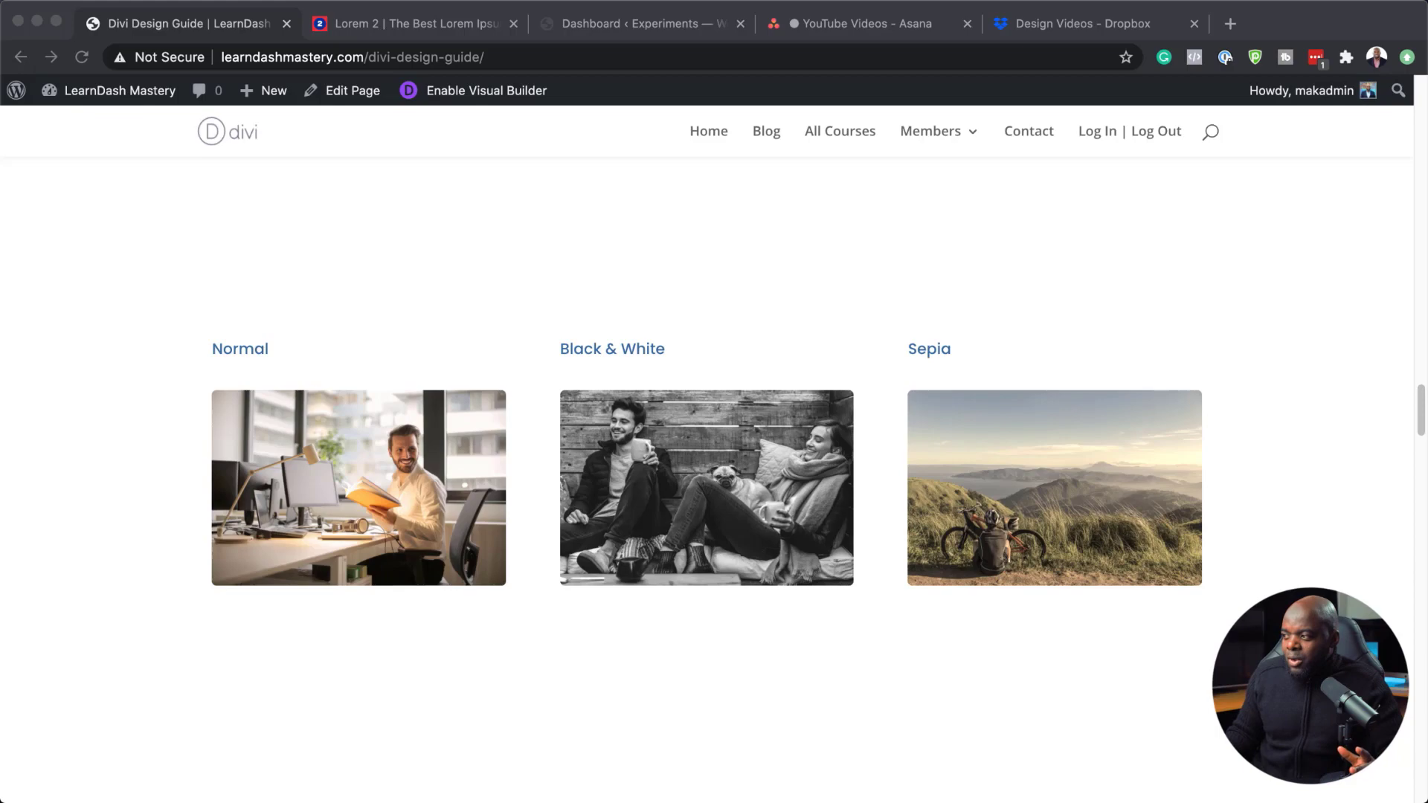
pyautogui.scroll(-15, 714, 446)
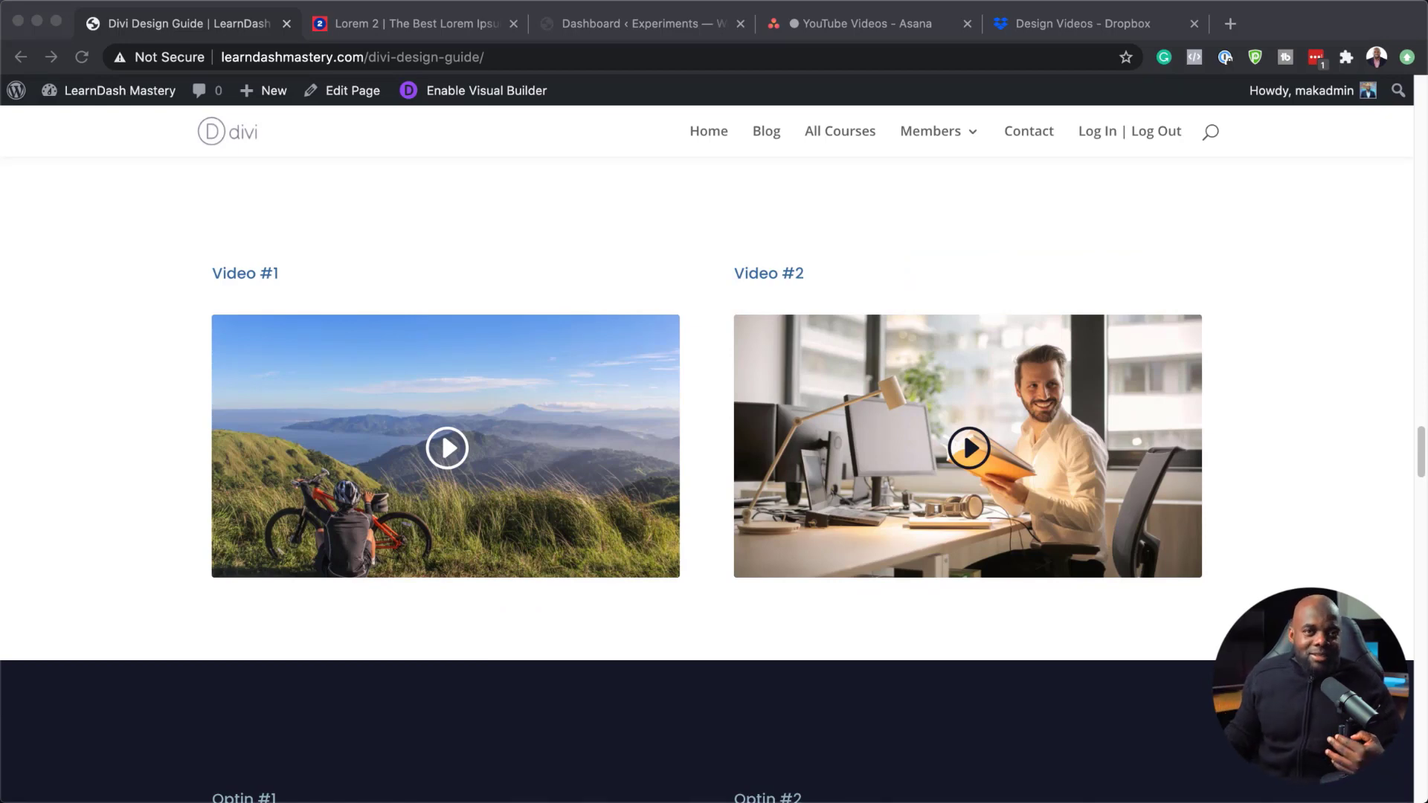
pyautogui.scroll(-8, 706, 476)
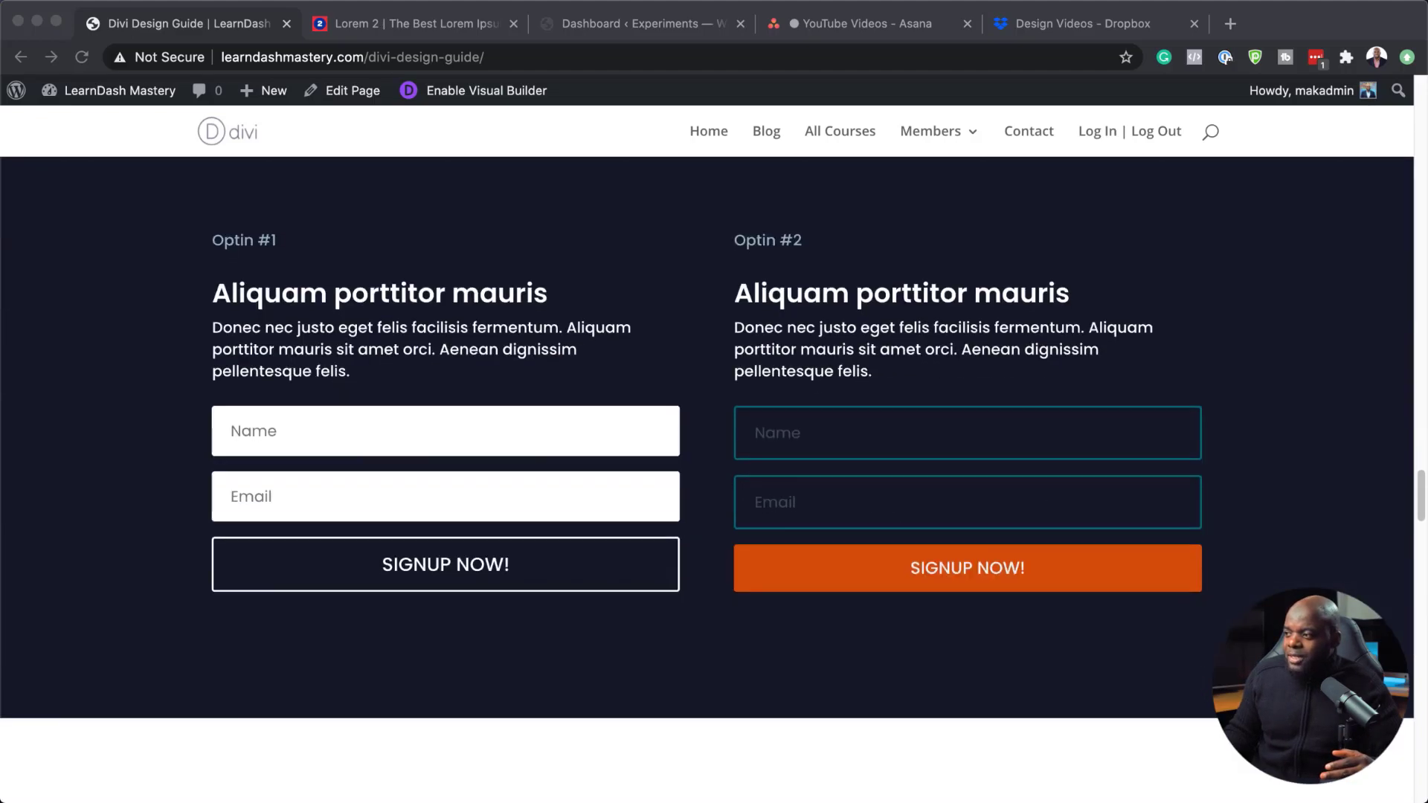
pyautogui.scroll(-10, 706, 476)
pyautogui.scroll(-1, 706, 476)
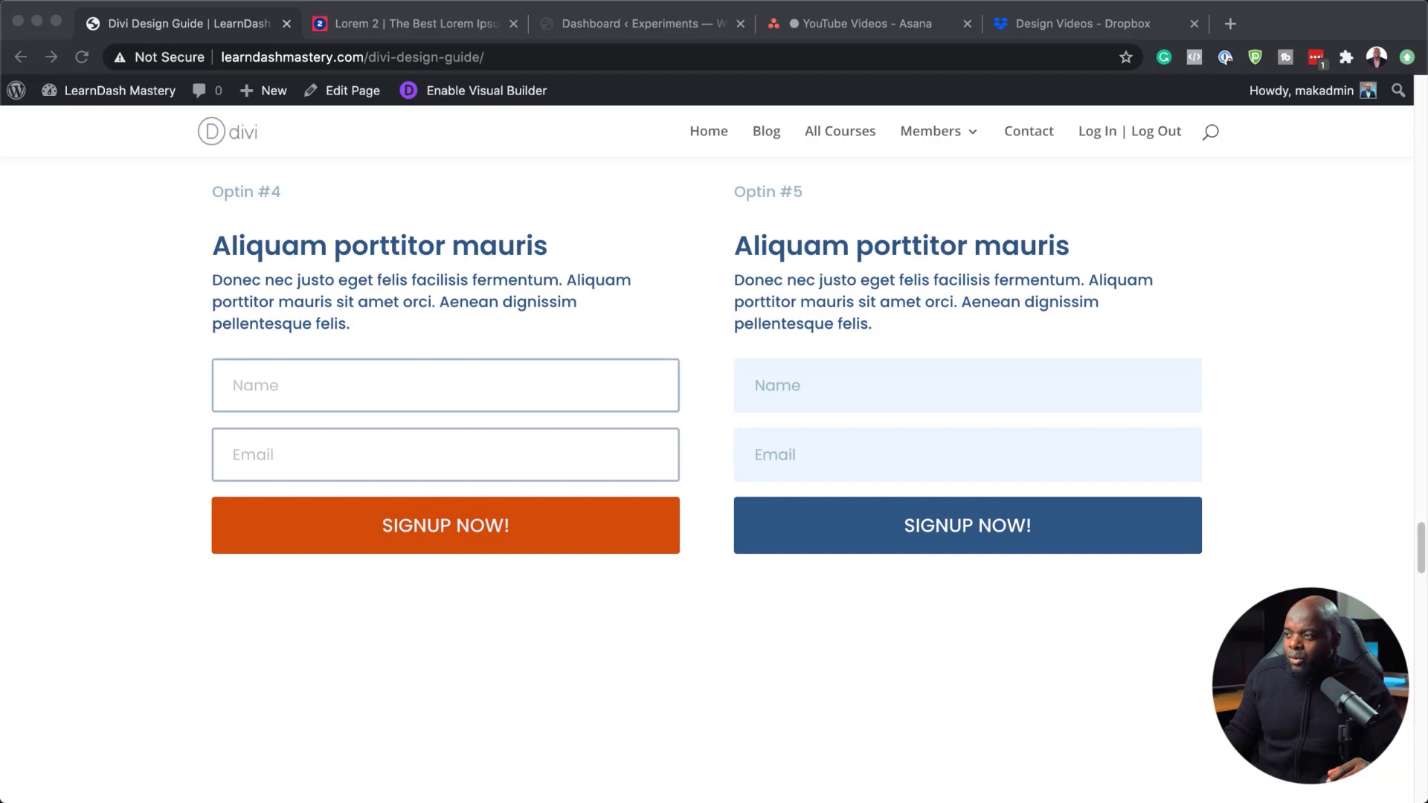
pyautogui.scroll(6, 707, 475)
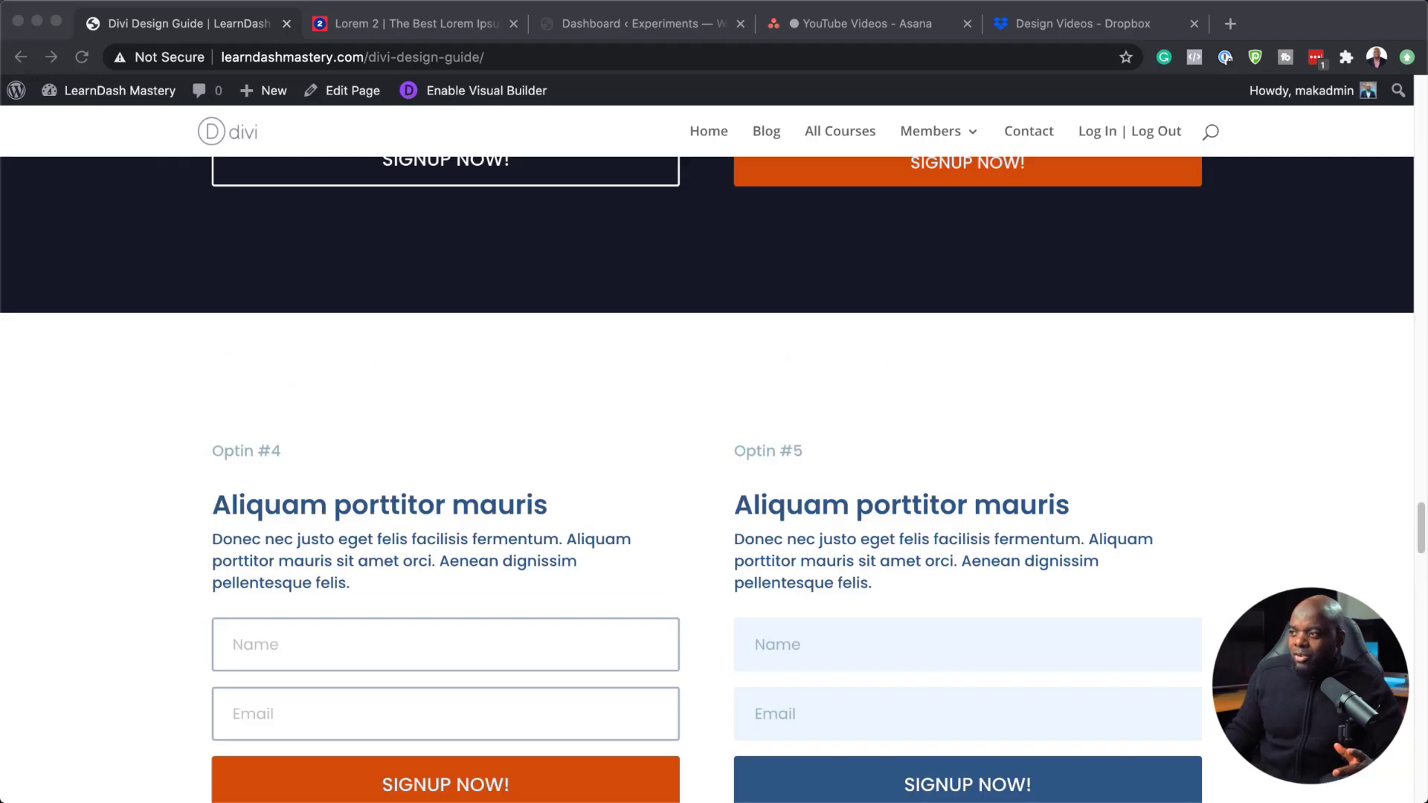
pyautogui.scroll(-5, 706, 476)
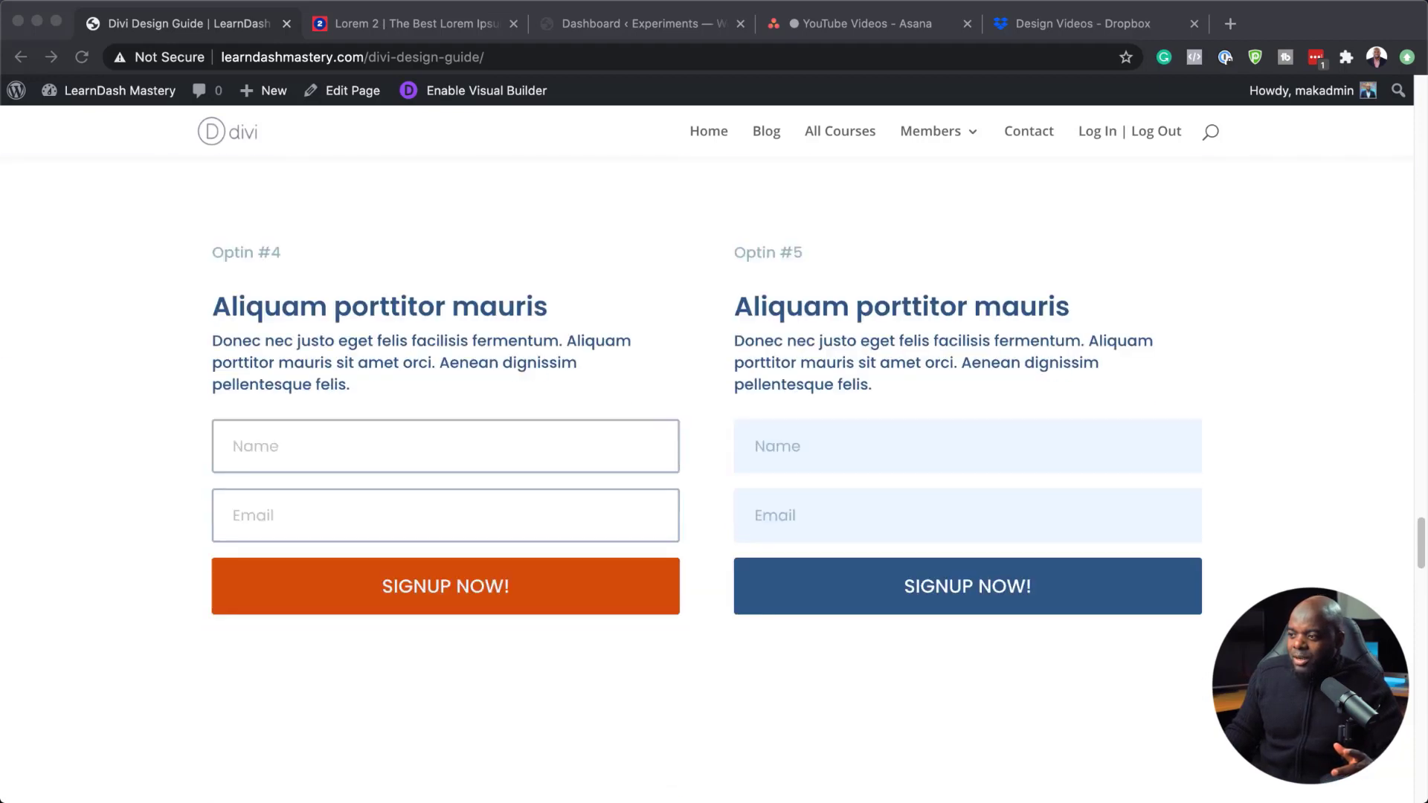
pyautogui.scroll(-10, 706, 476)
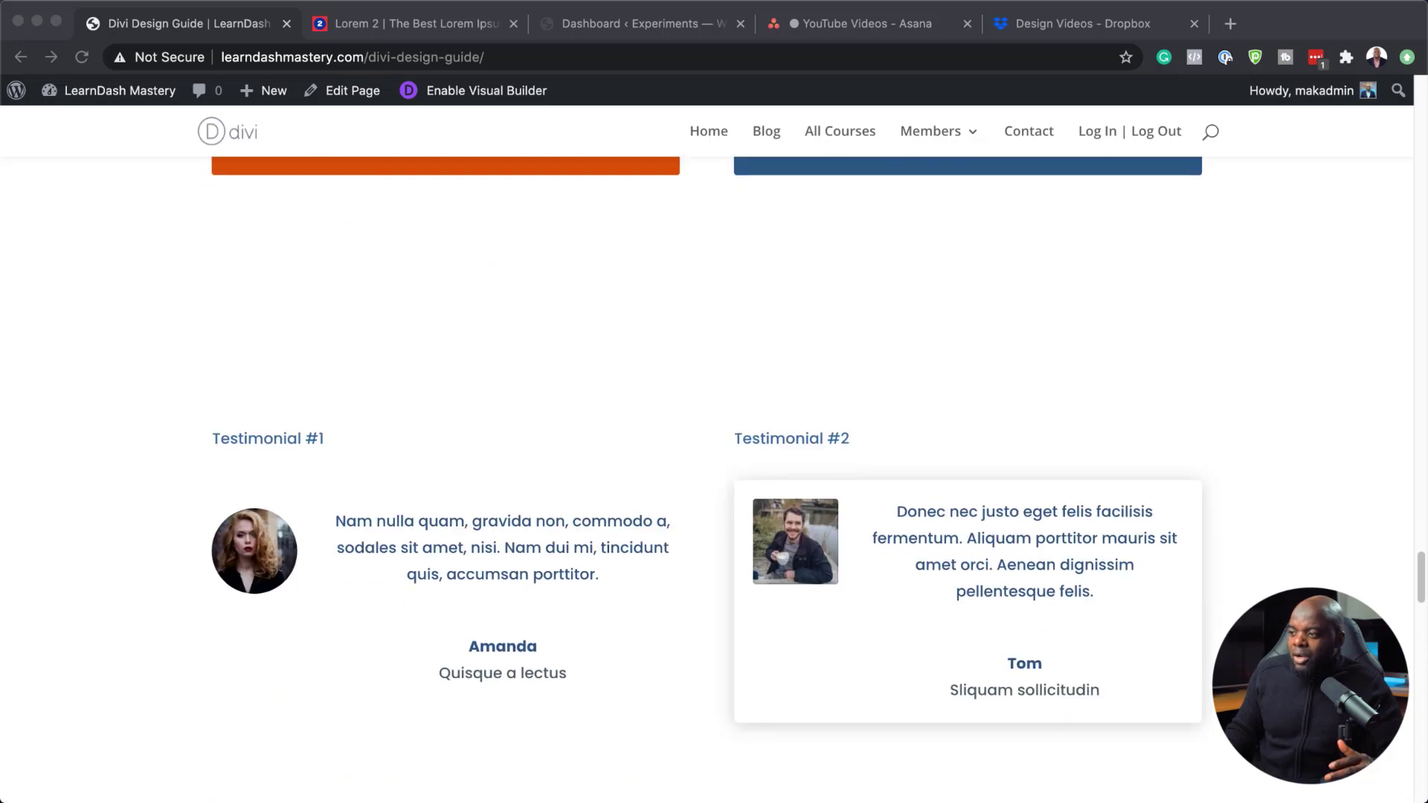
pyautogui.scroll(-15, 706, 475)
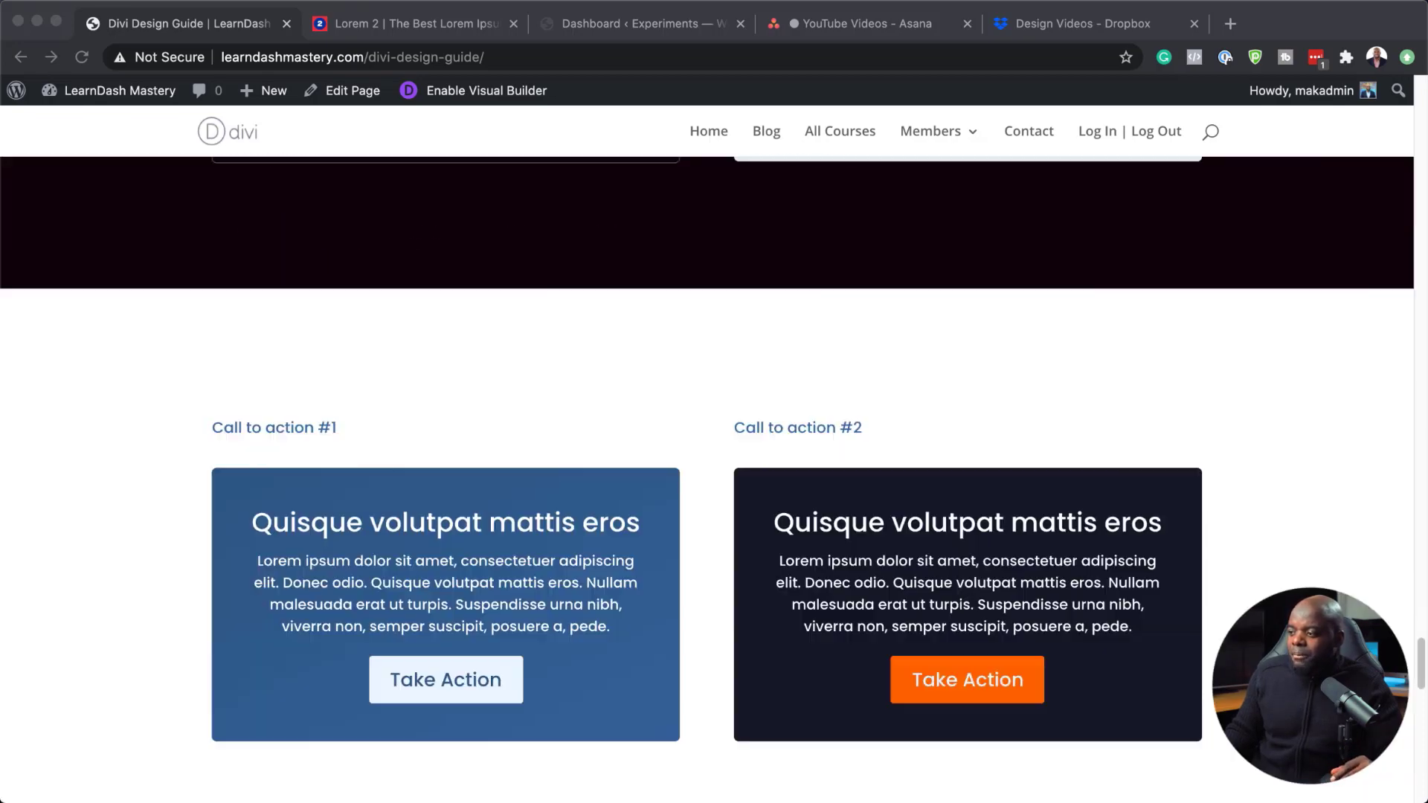
pyautogui.scroll(-12, 706, 476)
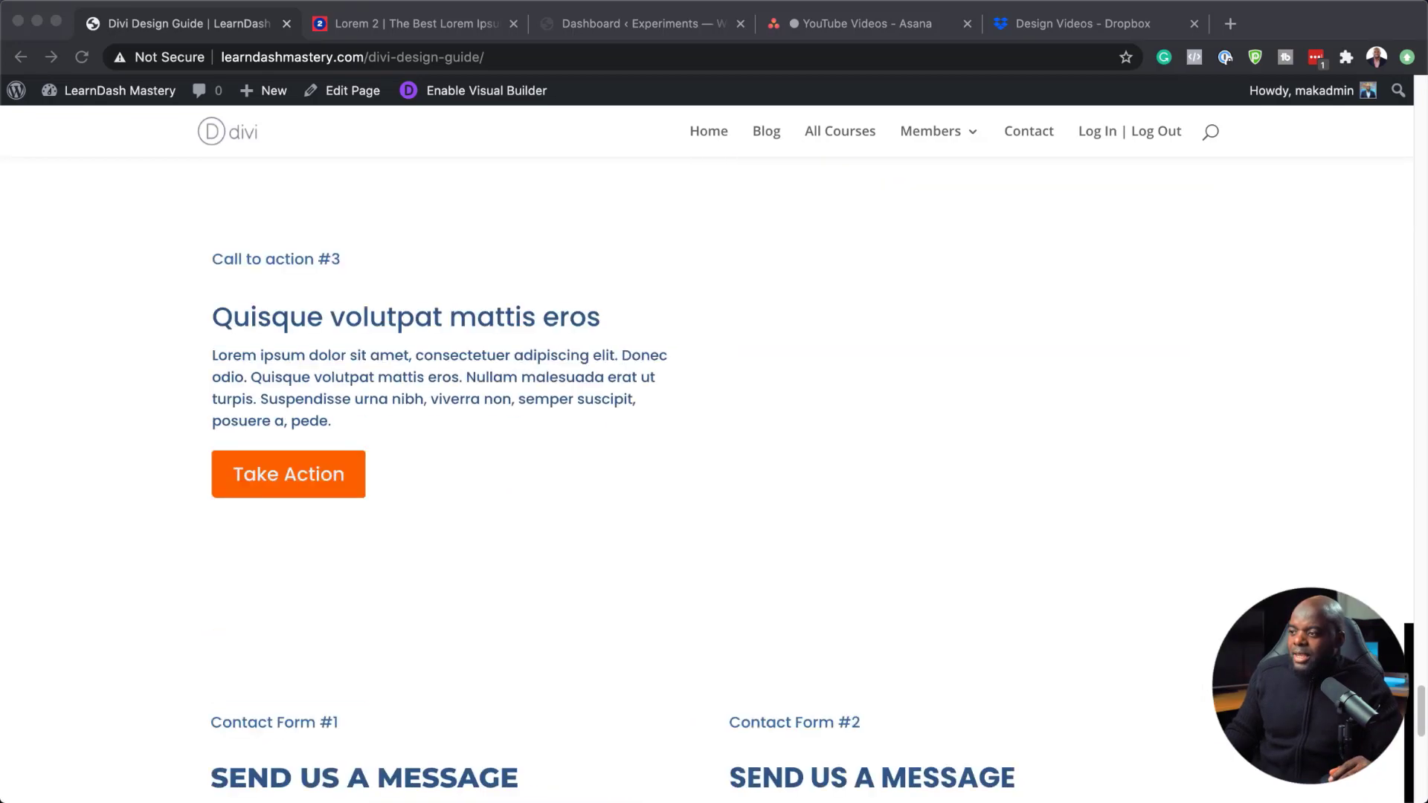
pyautogui.scroll(-2, 707, 476)
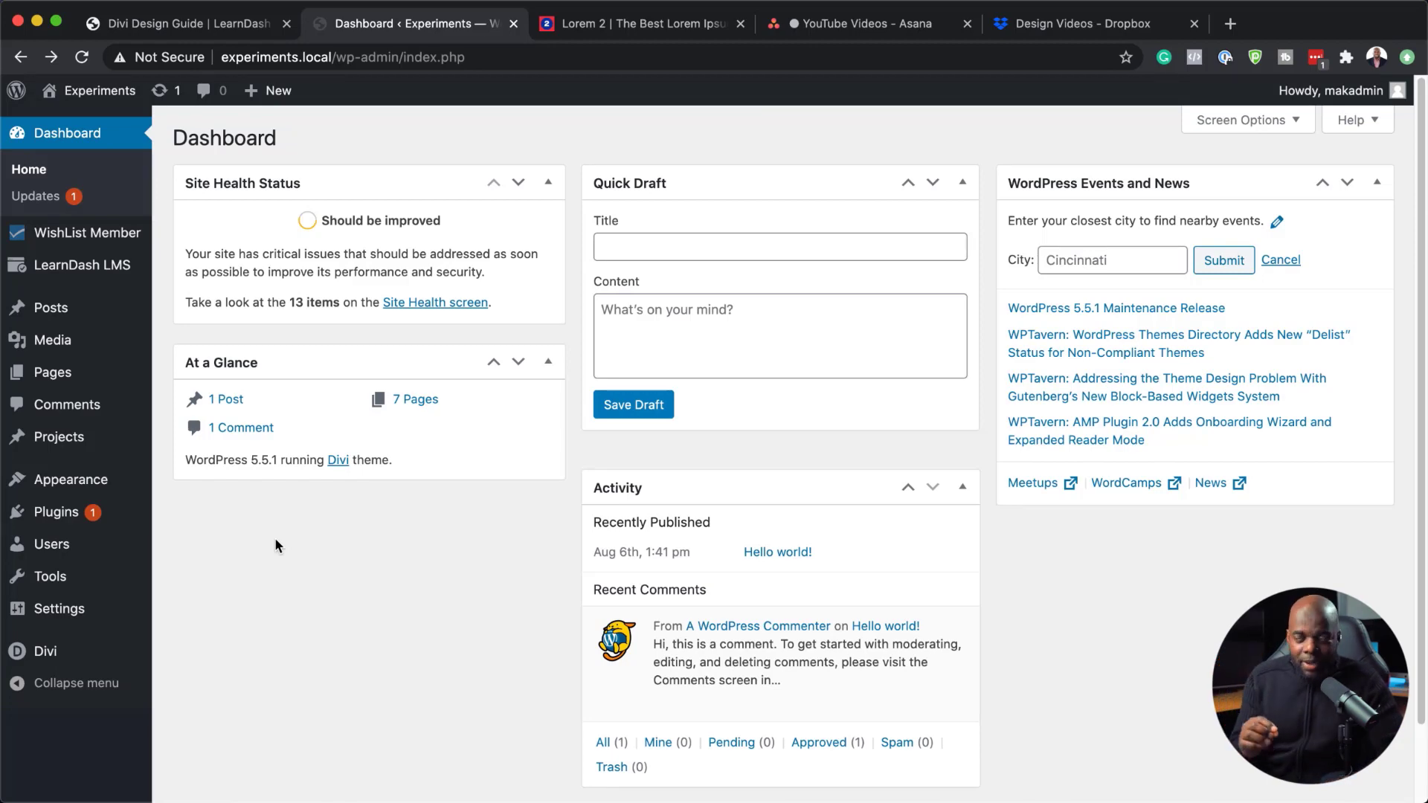
# Step: Create a new page titled Divi Design Guide in the Experiments site and start it from scratch in the Divi Builder, without inserting a row
pyautogui.moveTo(59, 391)
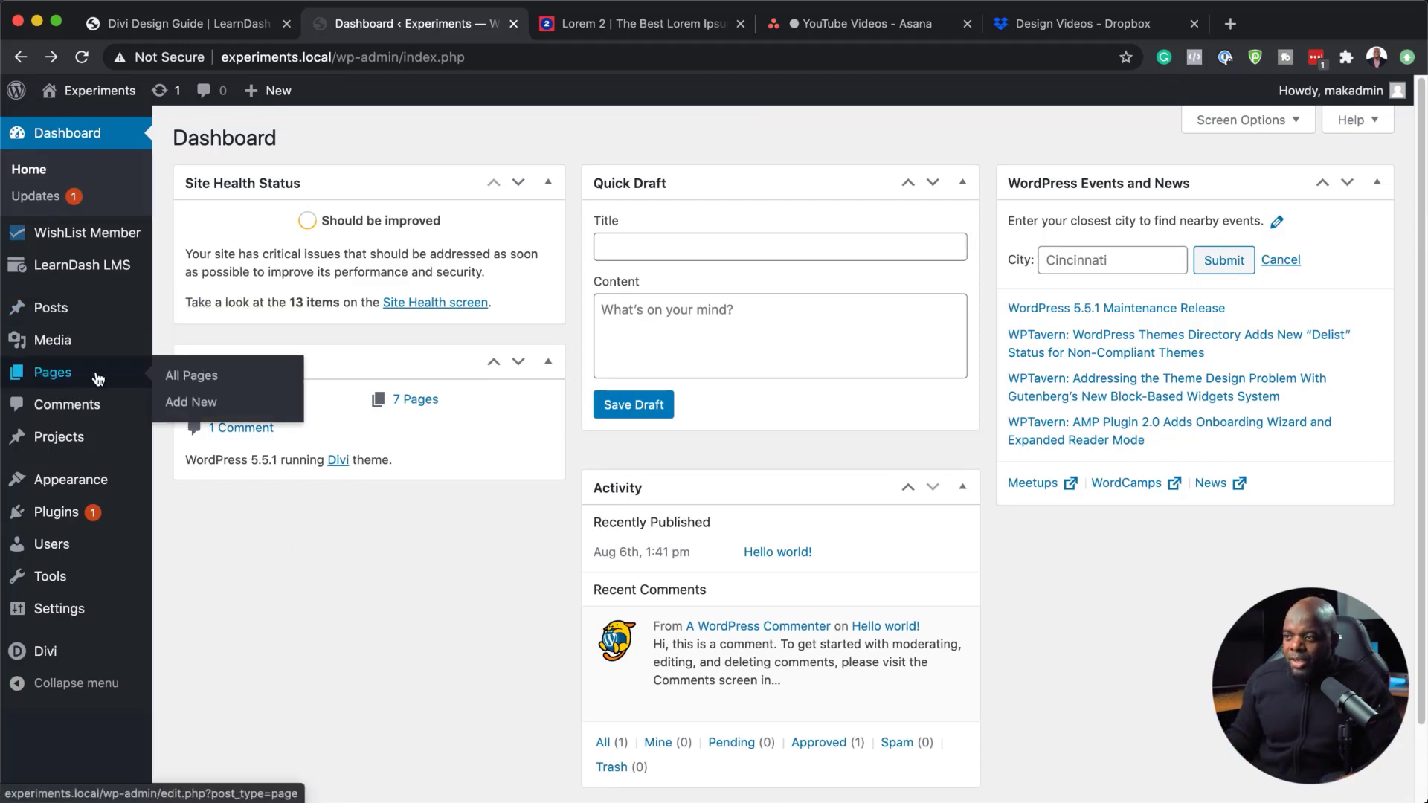
pyautogui.click(197, 403)
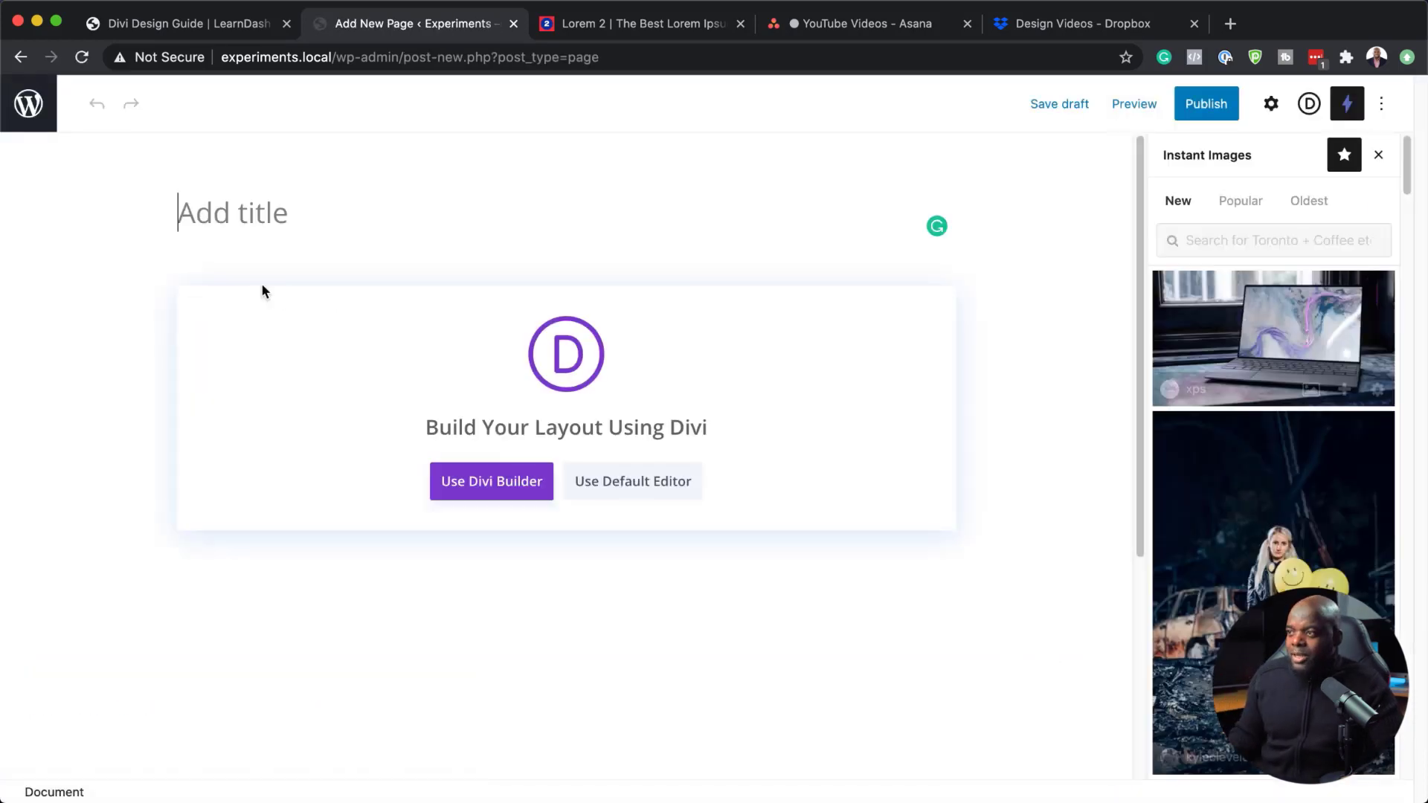
pyautogui.write('Deivi Deso')
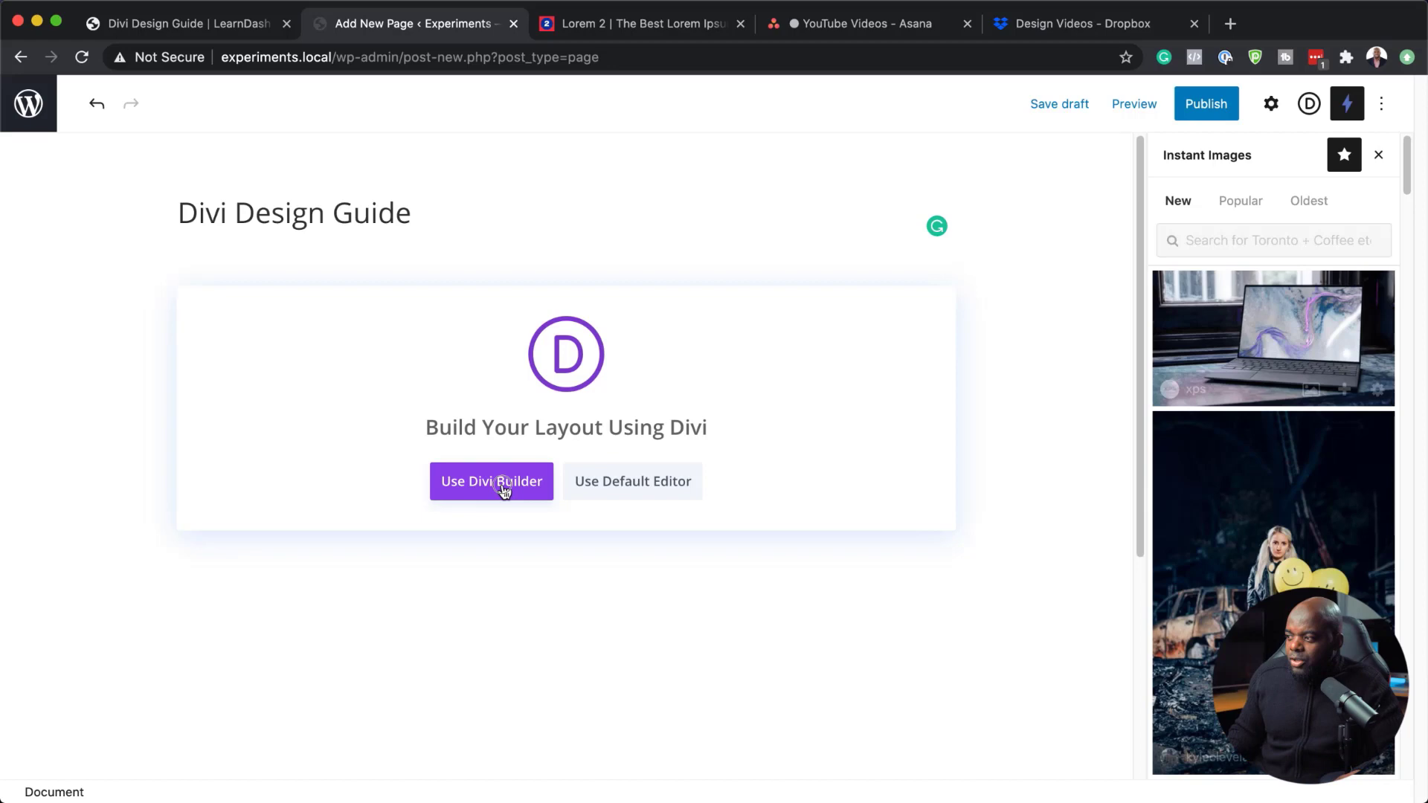
pyautogui.click(503, 487)
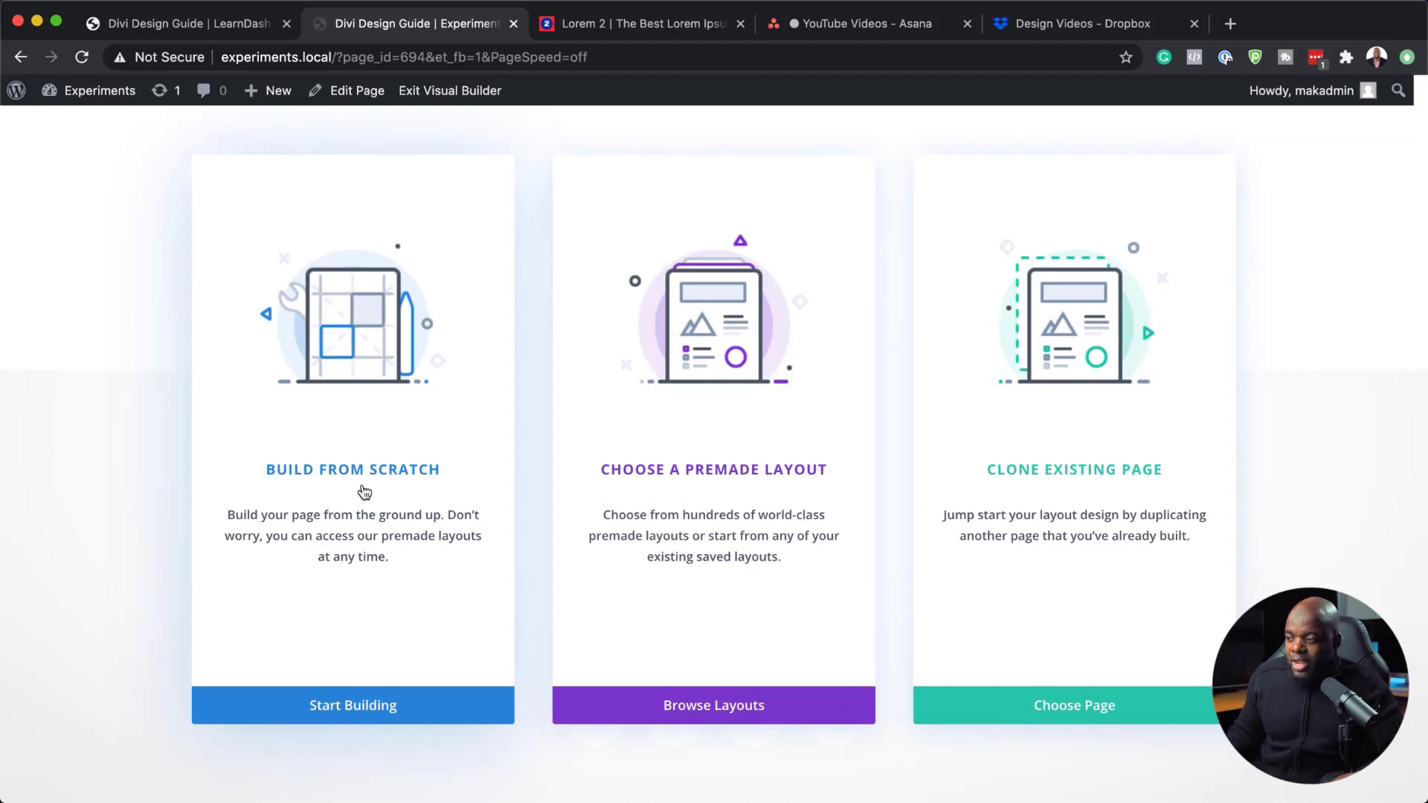
pyautogui.click(376, 705)
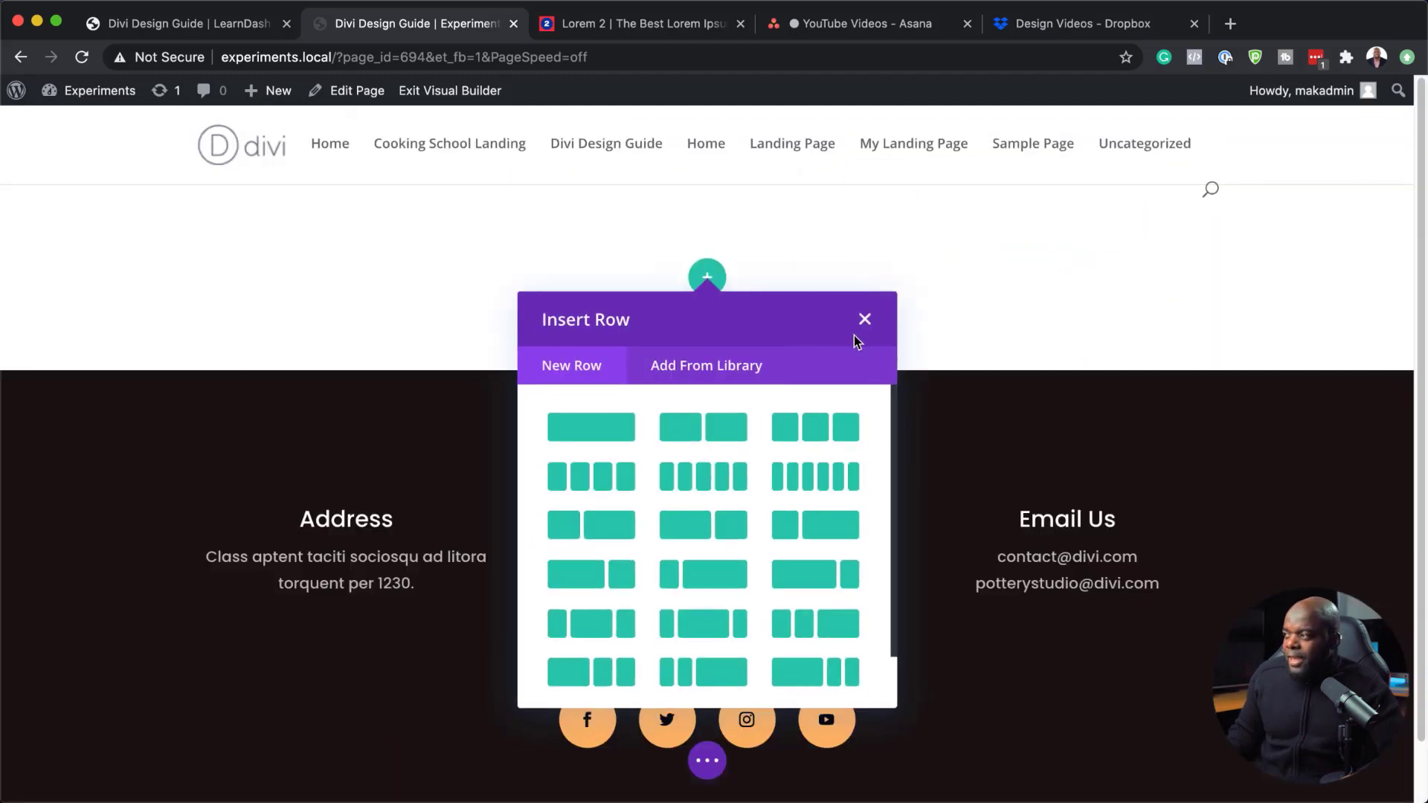
pyautogui.click(864, 319)
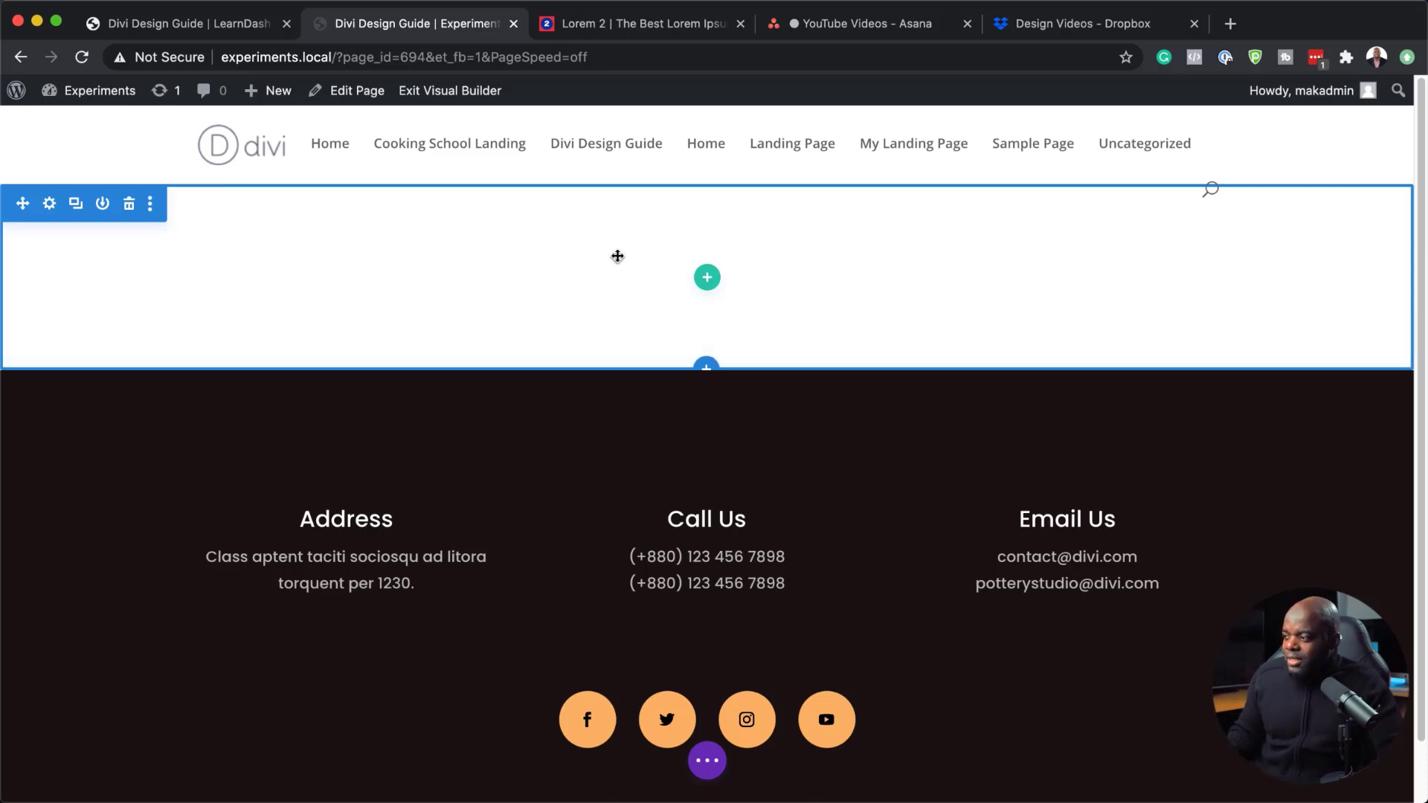
# Step: Using Finder, import Divi Design Guide Pro V.1.json from the Downloads folder into the page, with Replace existing content and Import Presets enabled
pyautogui.click(163, 770)
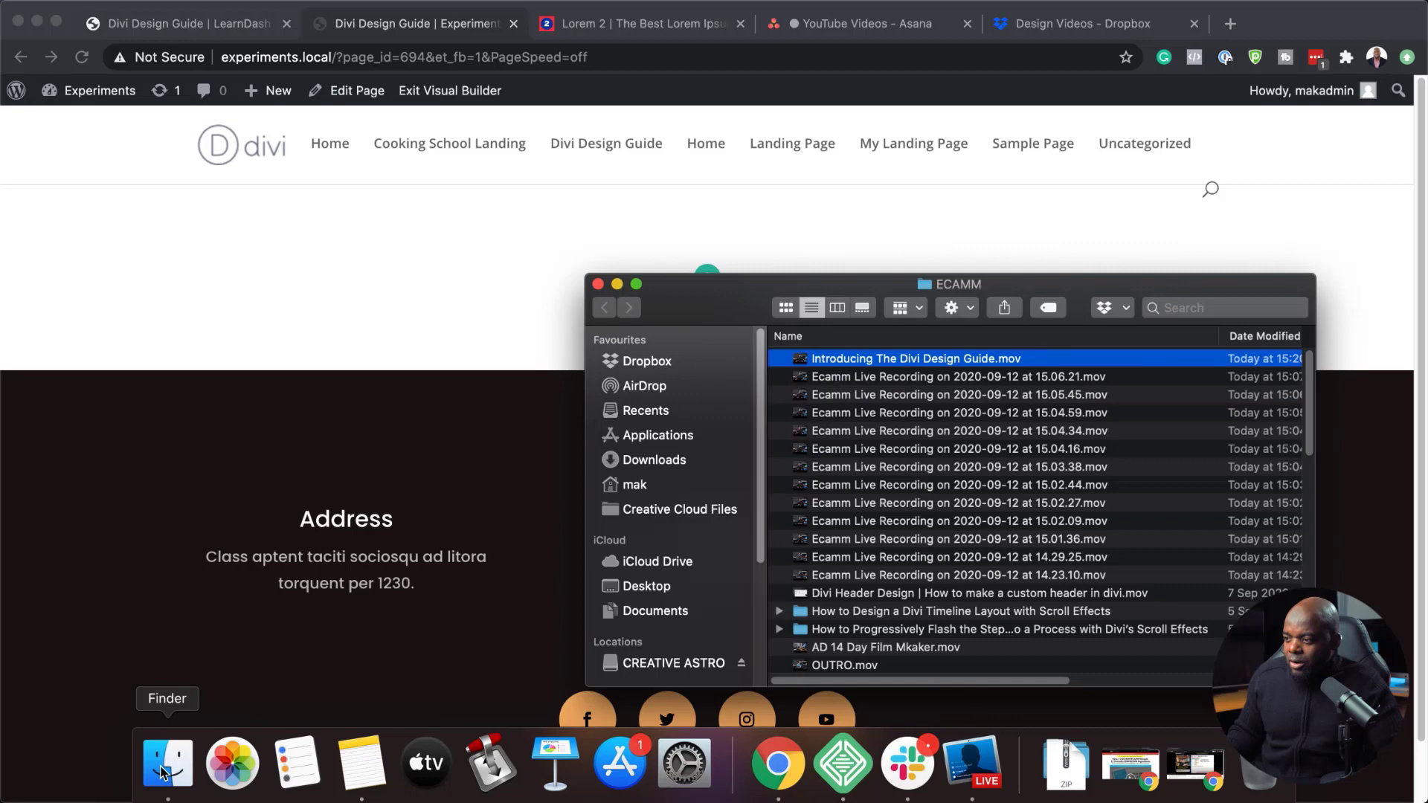
pyautogui.moveTo(743, 283); pyautogui.dragTo(278, 360)
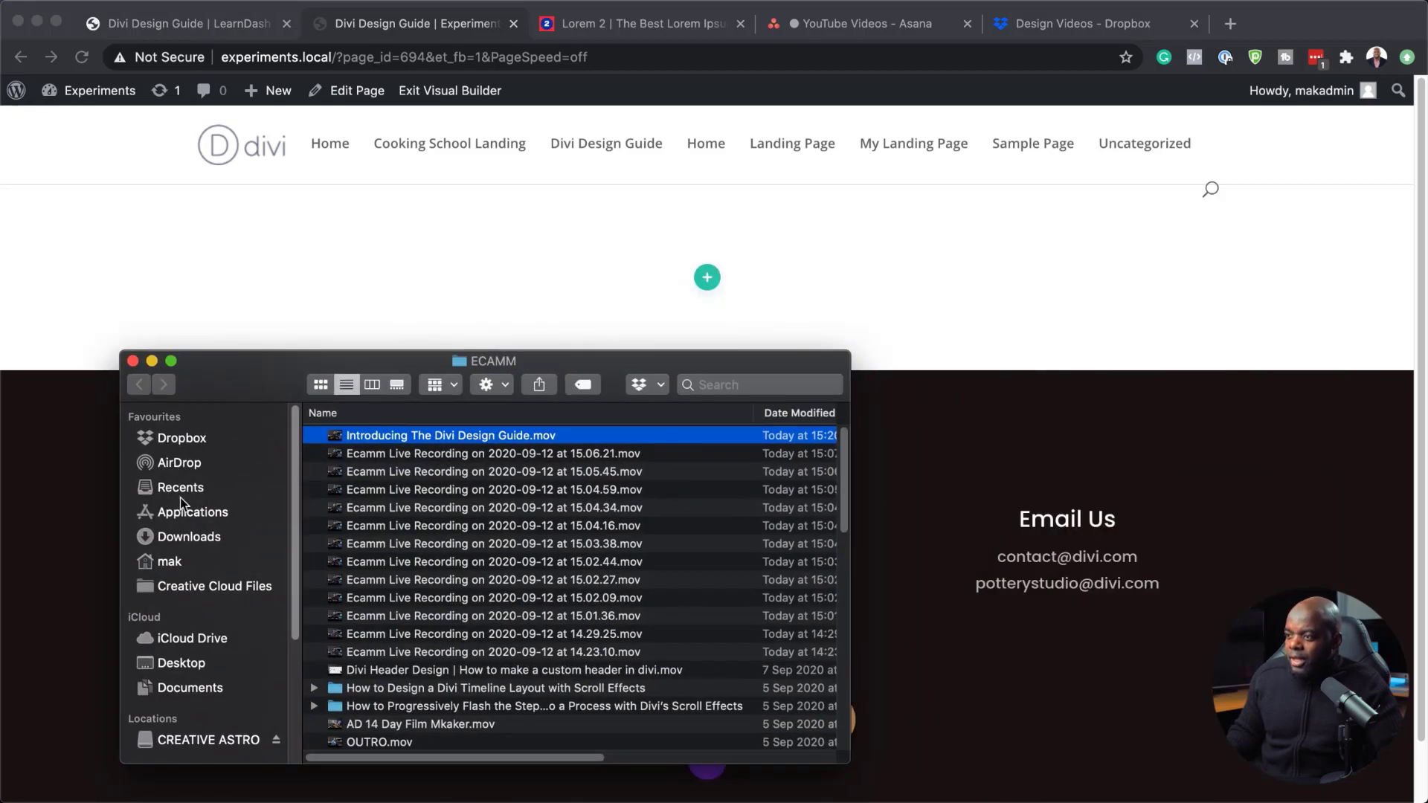
pyautogui.click(193, 539)
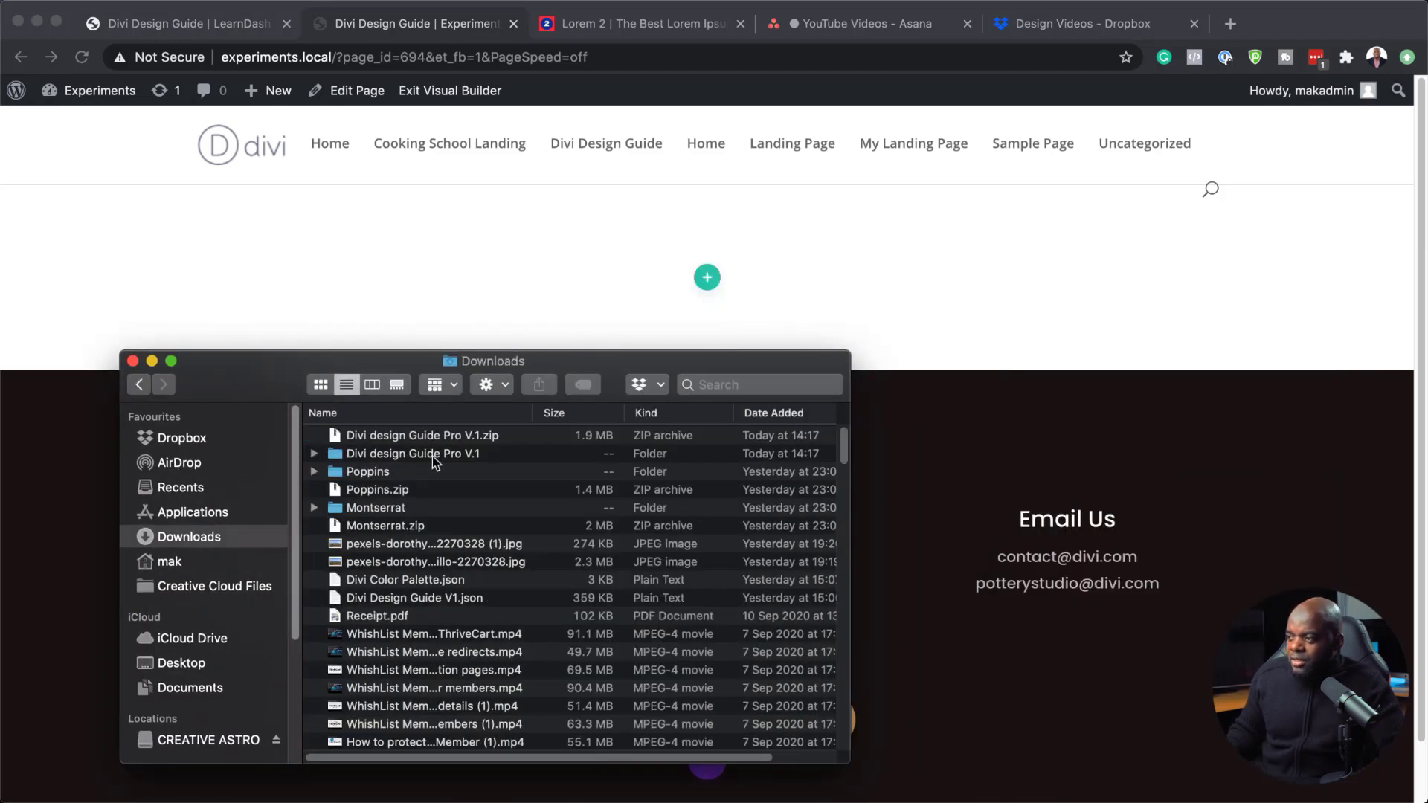
pyautogui.click(314, 452)
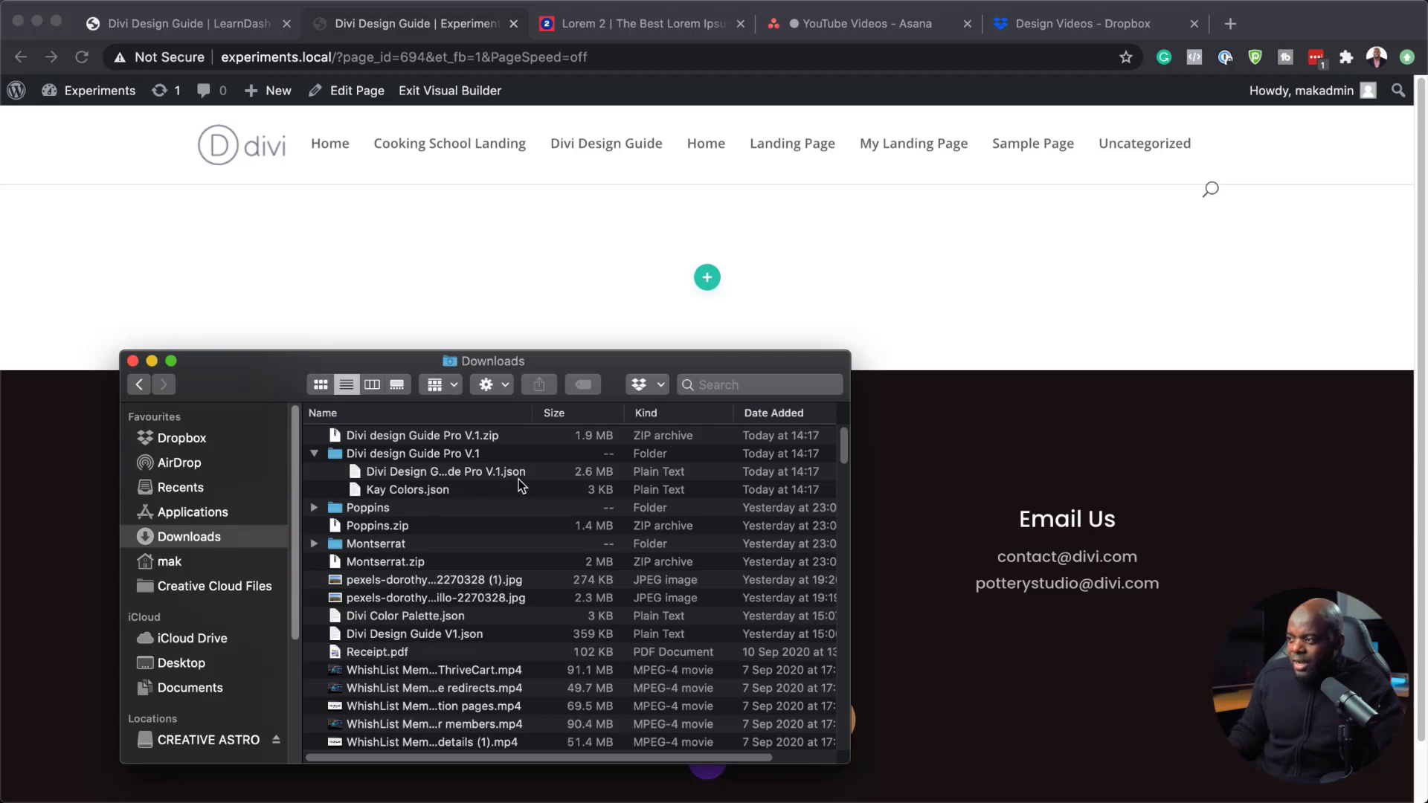
pyautogui.moveTo(446, 473); pyautogui.dragTo(508, 267)
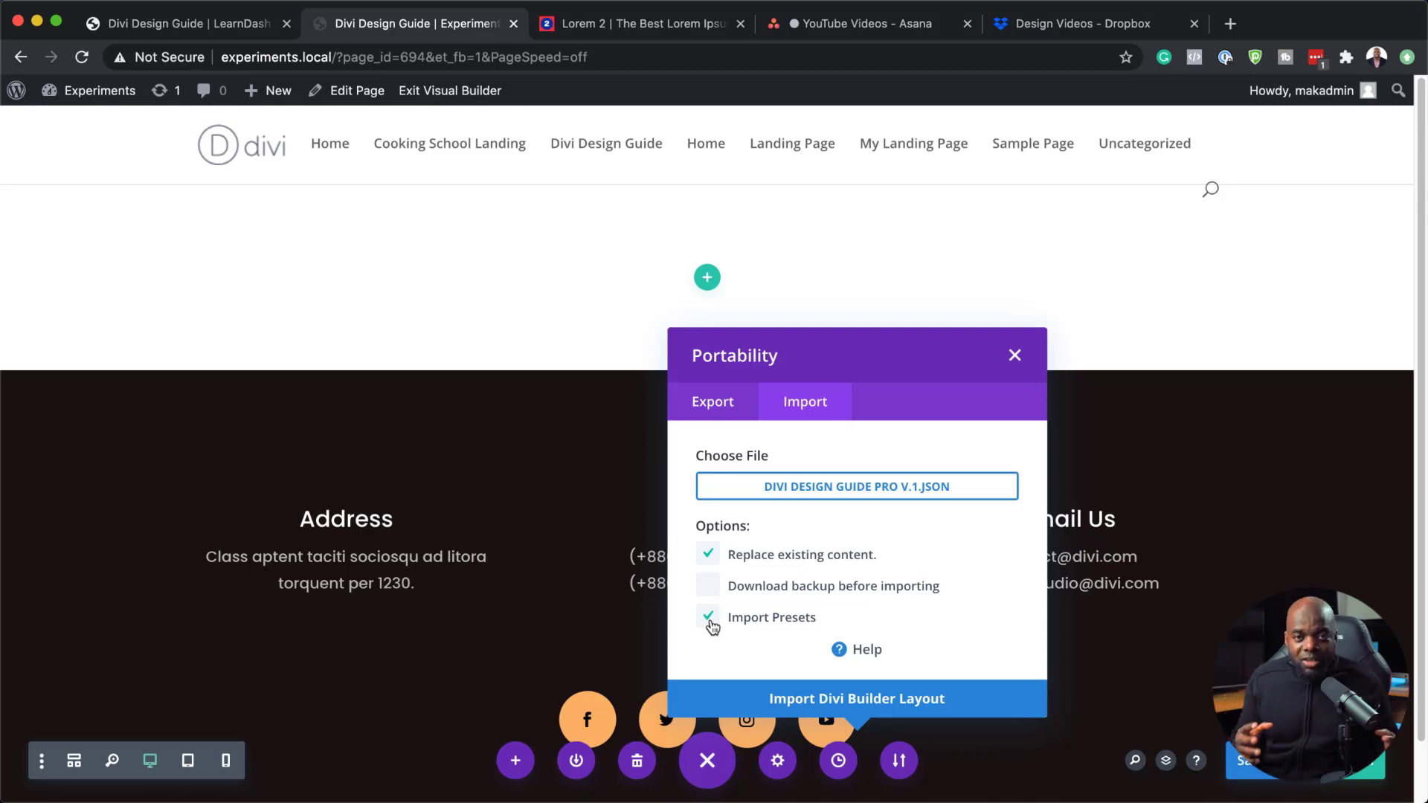
pyautogui.click(853, 702)
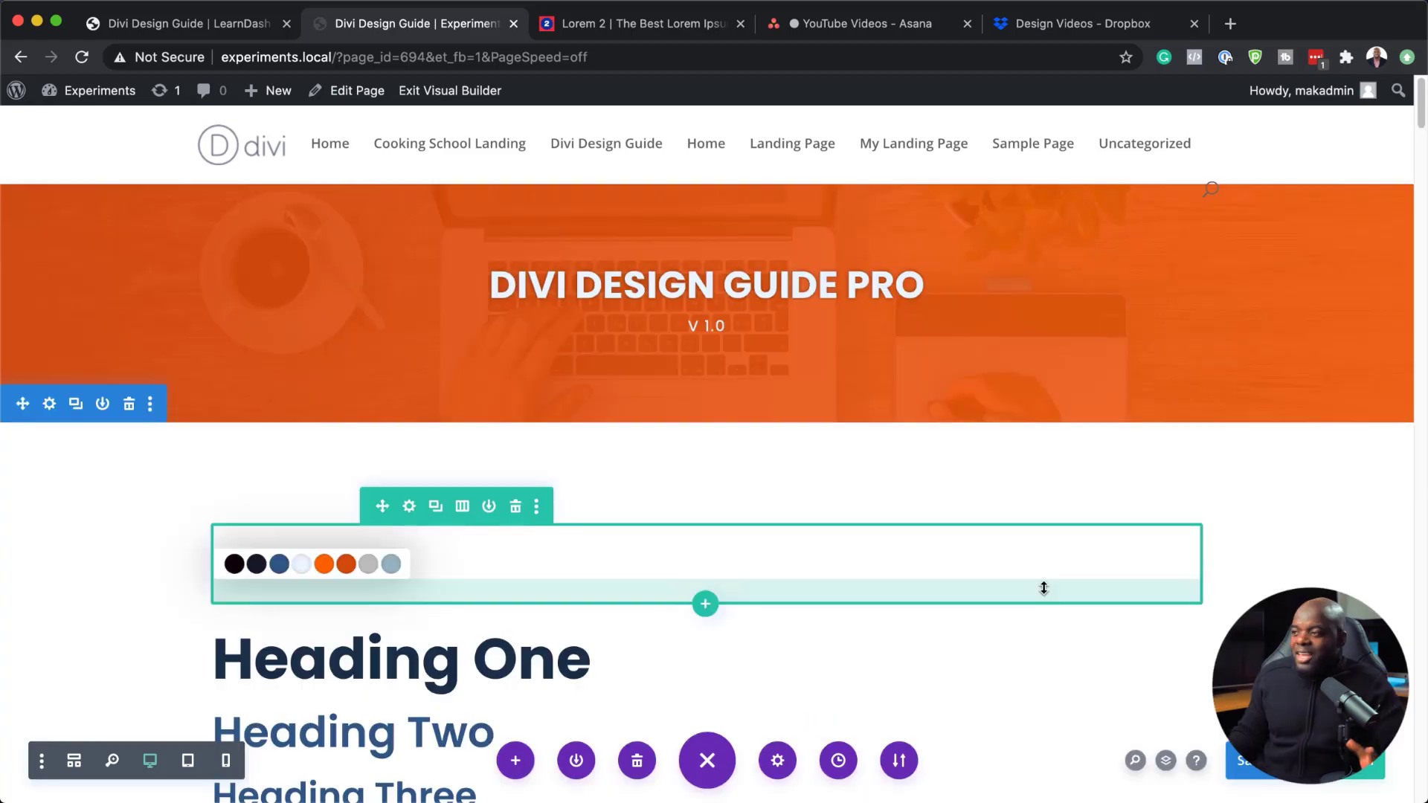
# Step: Save the imported Divi Design Guide page and exit the Visual Builder to view it on the site
pyautogui.scroll(-10, 711, 551)
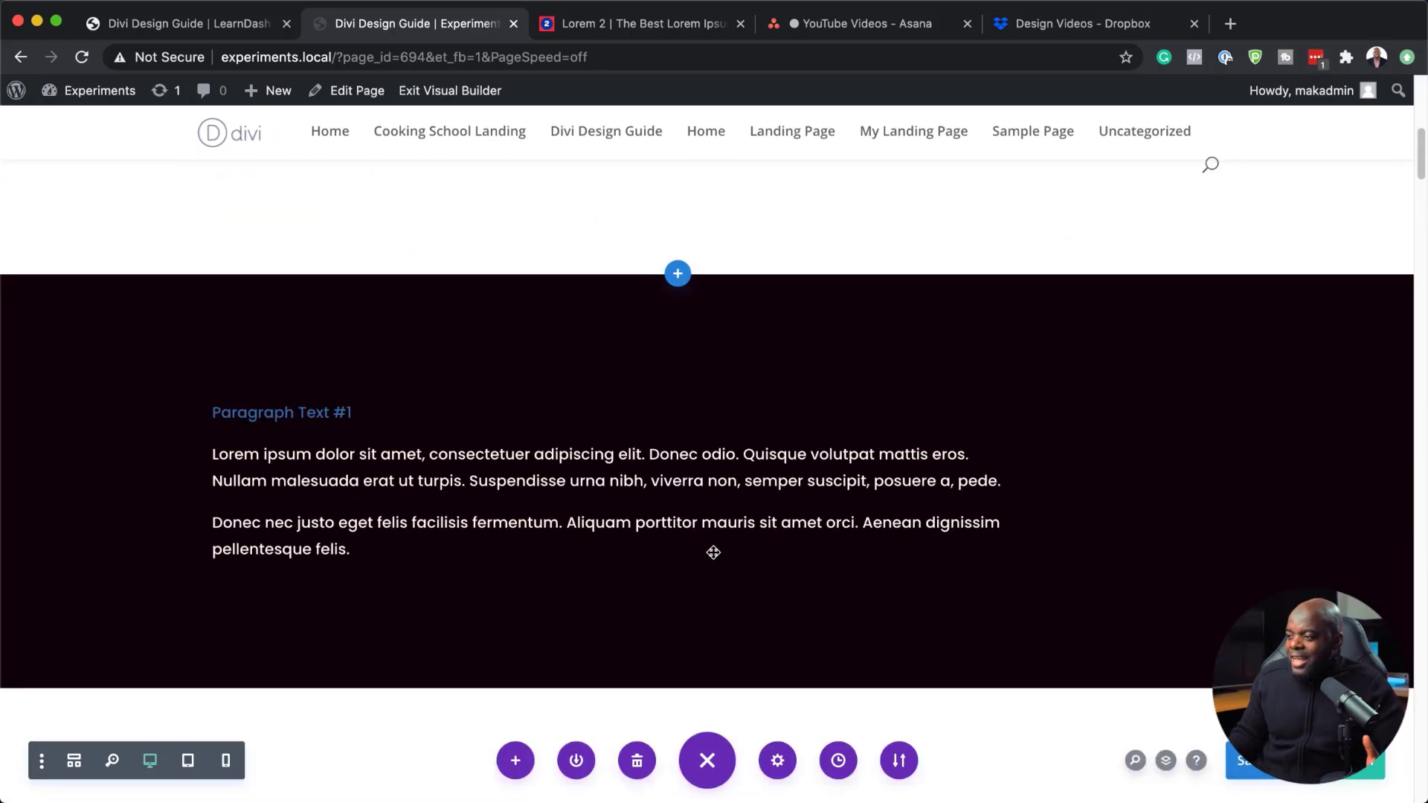
pyautogui.scroll(-4, 713, 552)
pyautogui.scroll(-5, 713, 552)
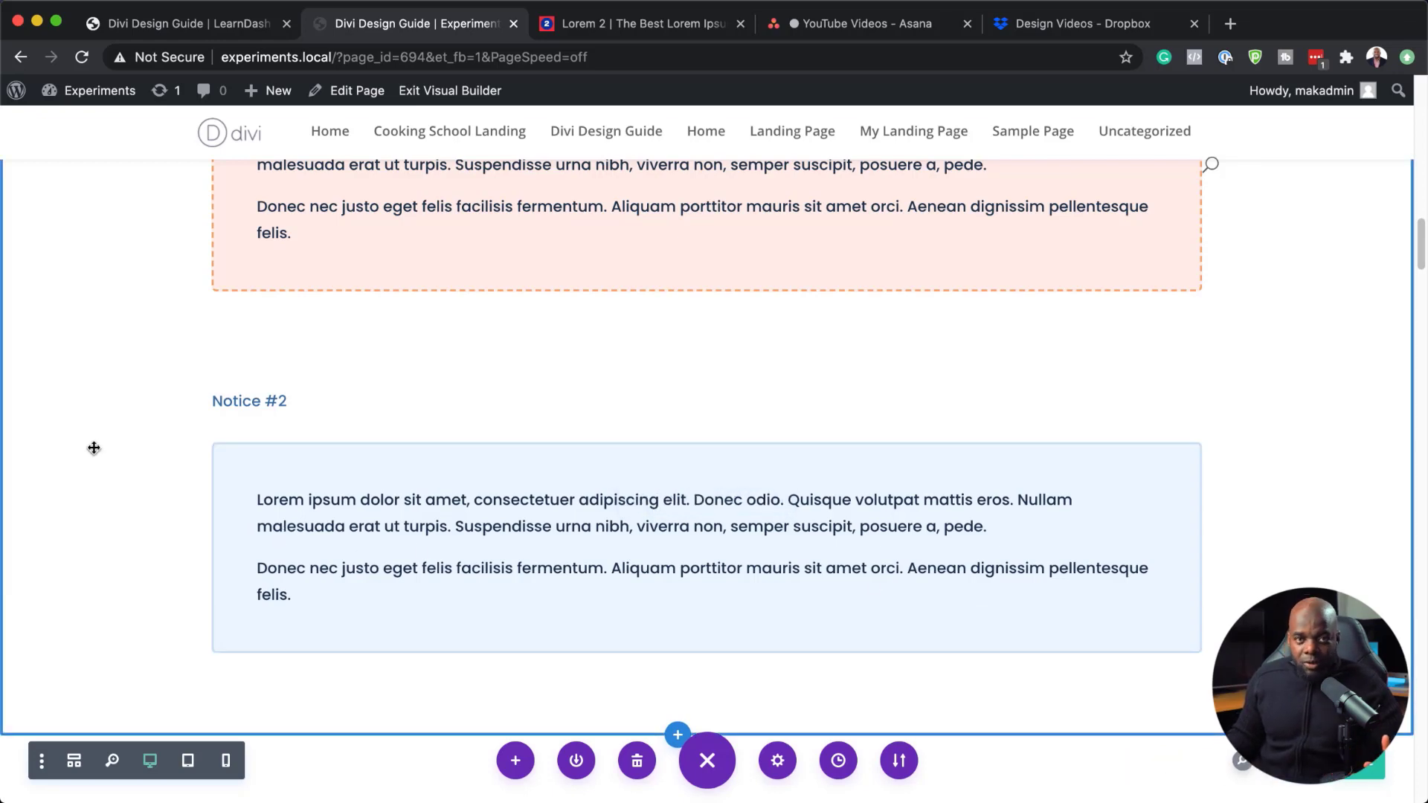
pyautogui.scroll(15, 592, 456)
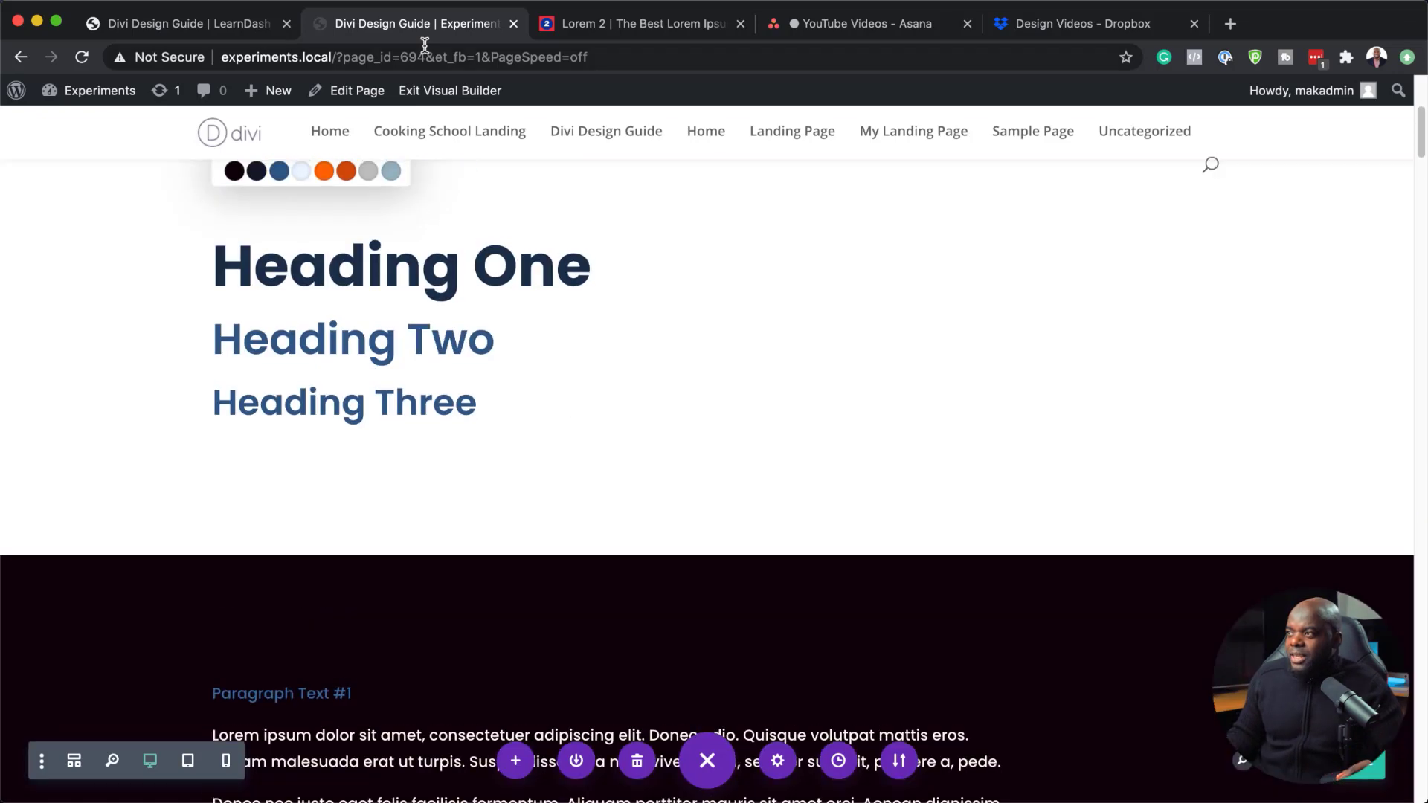
pyautogui.click(444, 92)
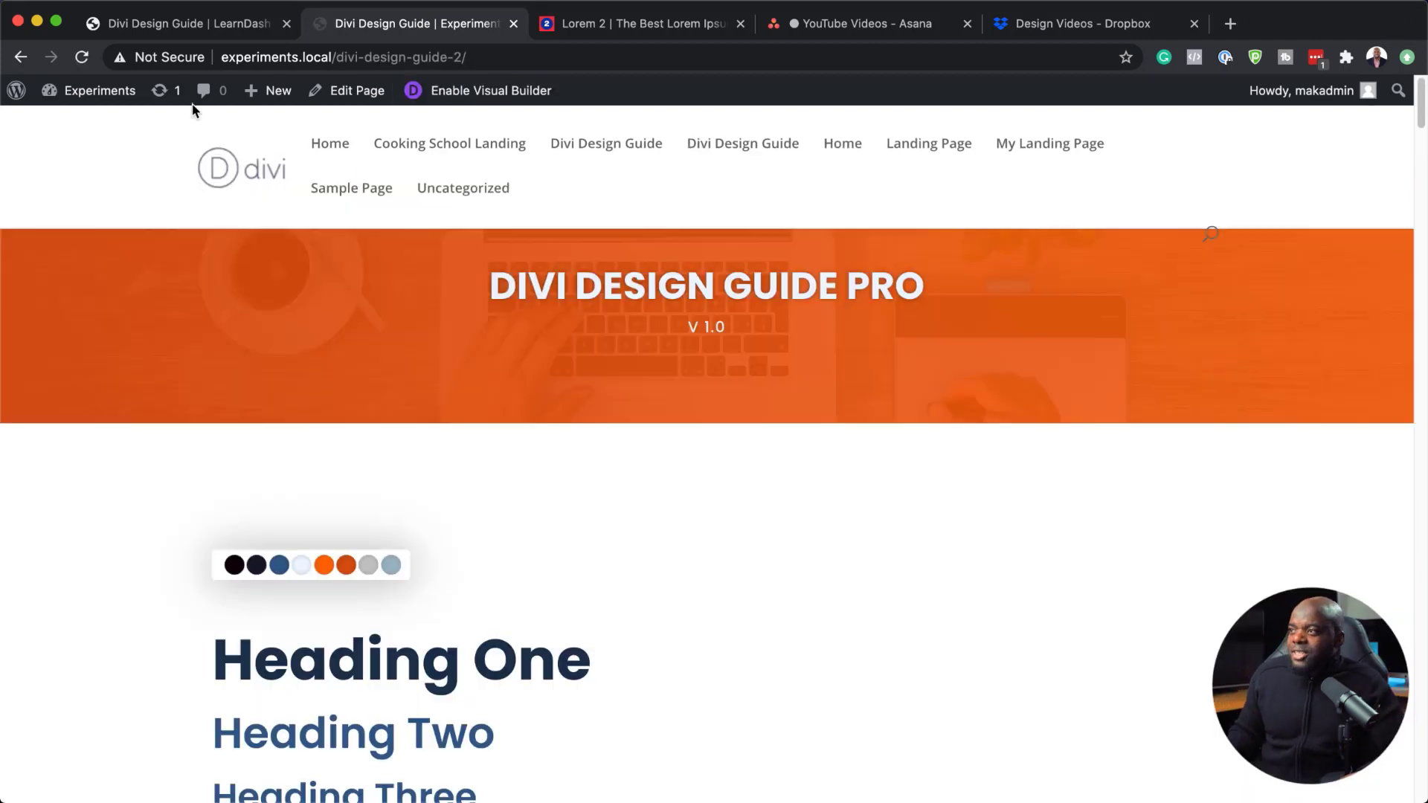
# Step: Create a new page titled Mak Page in a separate browser tab and start it from scratch in the Divi Builder
pyautogui.moveTo(276, 97)
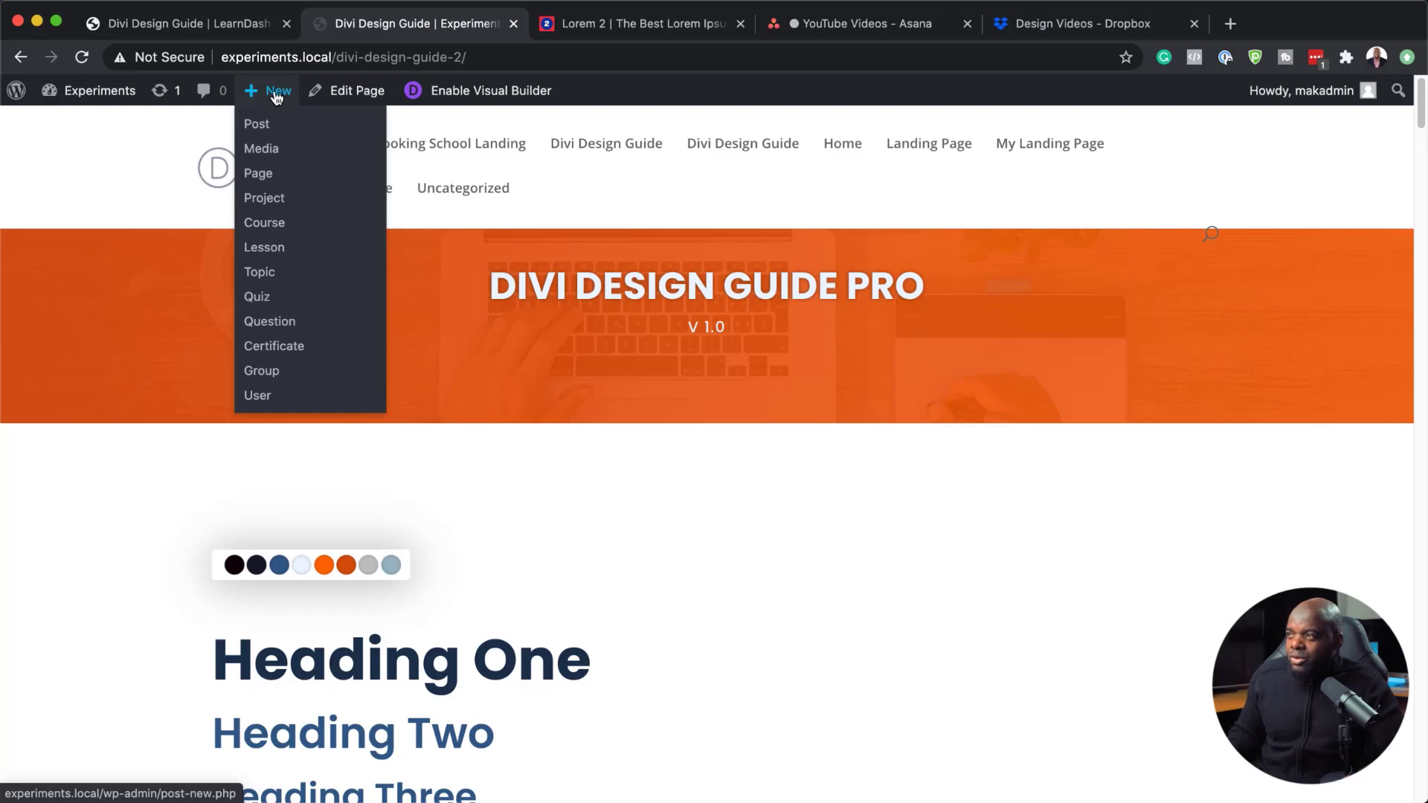
pyautogui.keyDown('super'); pyautogui.click(260, 175); pyautogui.keyUp('super')
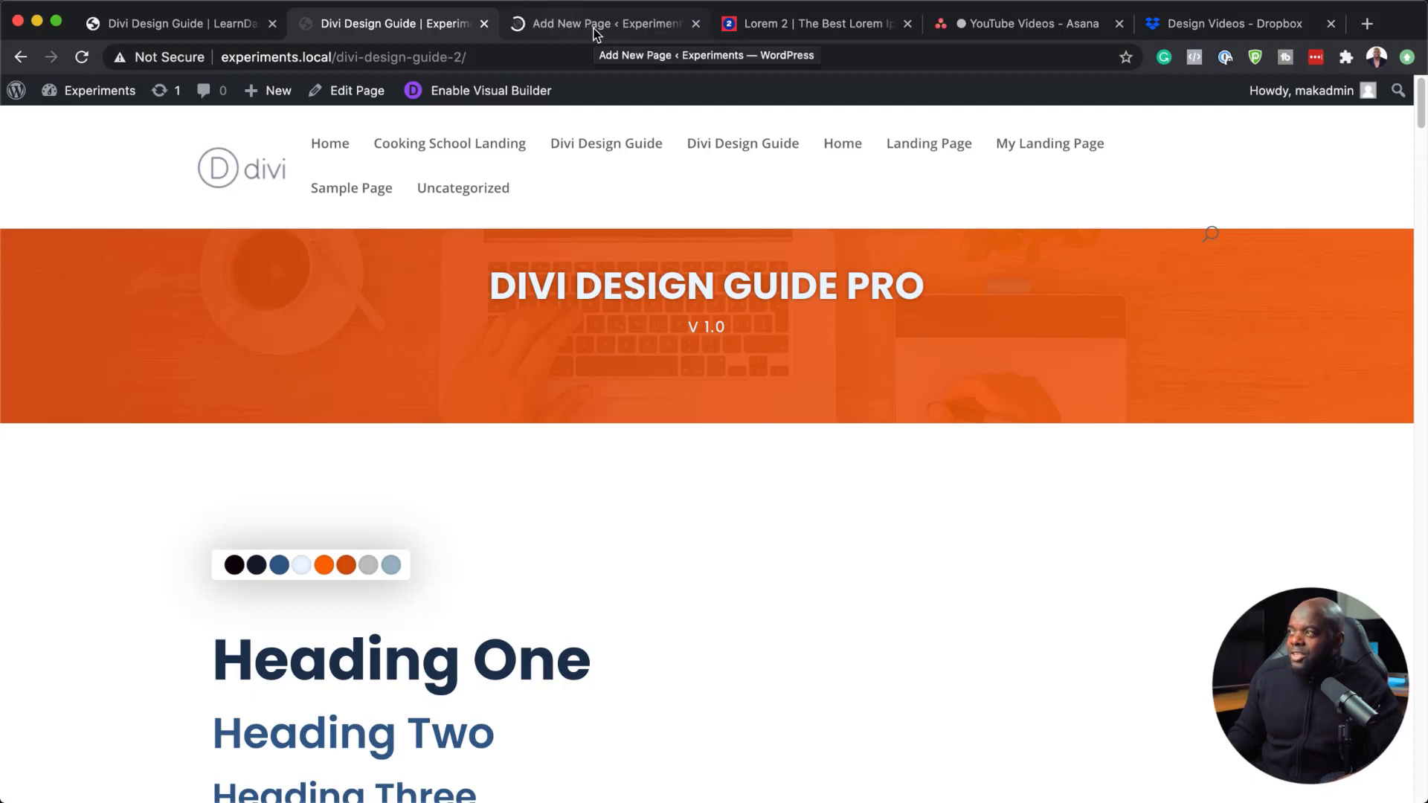
pyautogui.click(594, 29)
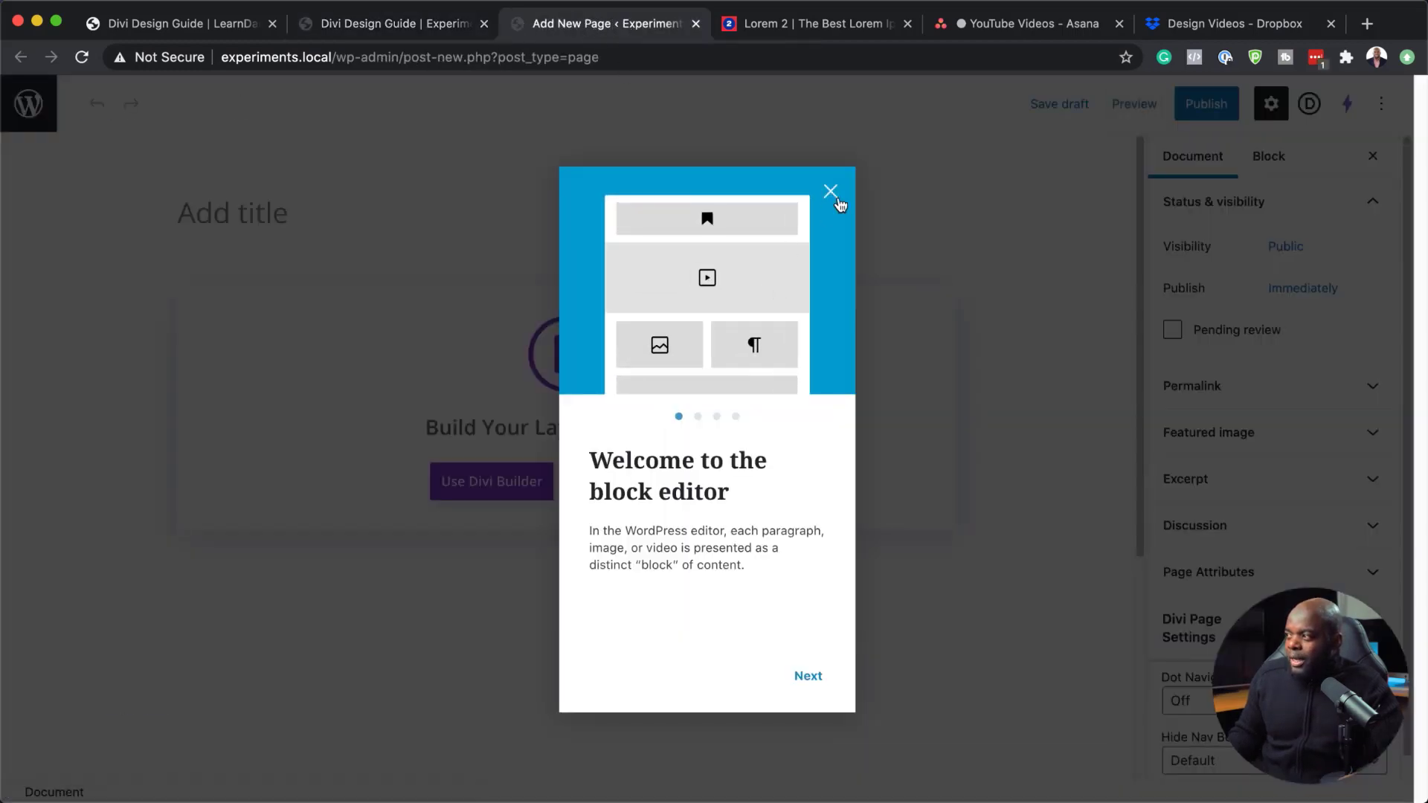
pyautogui.click(830, 192)
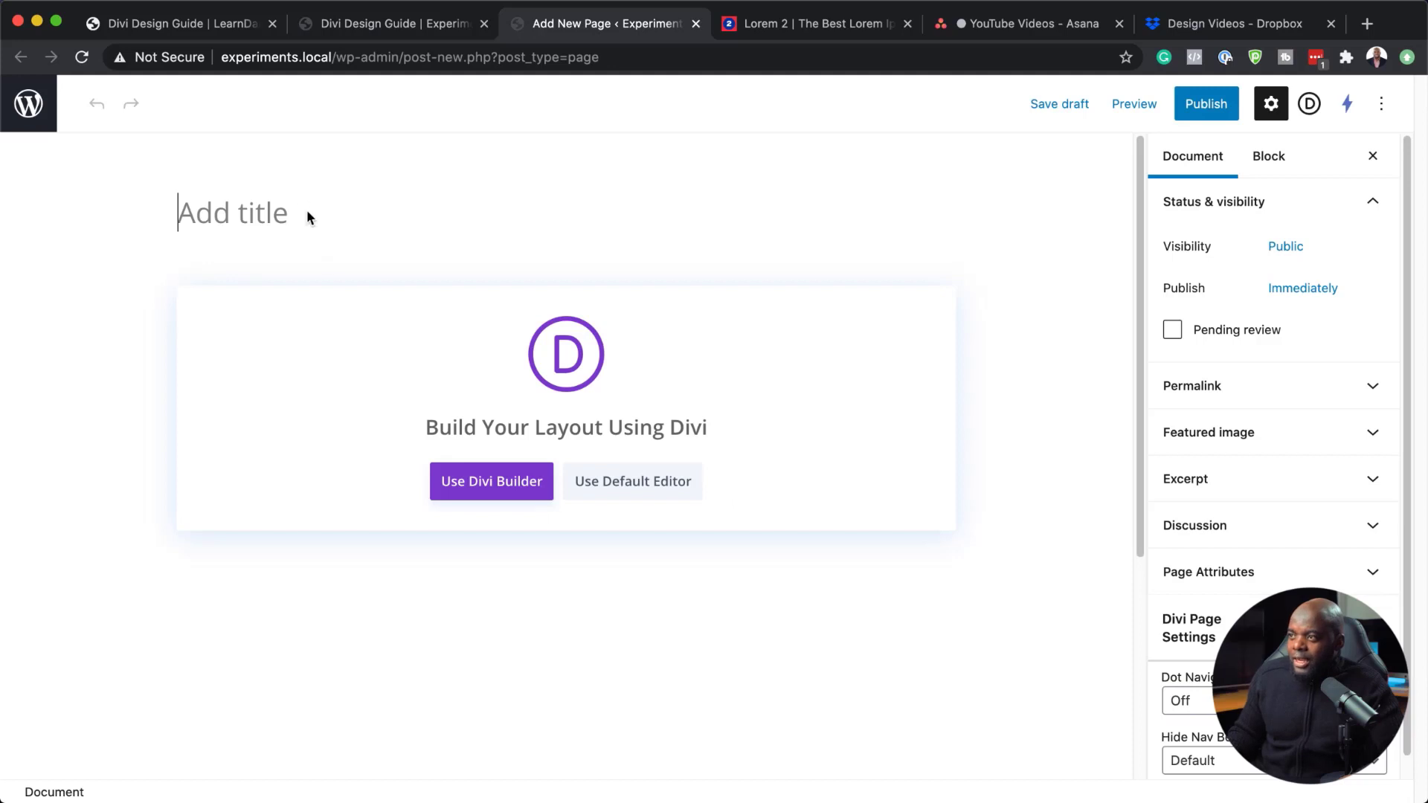
pyautogui.write('Mak ')
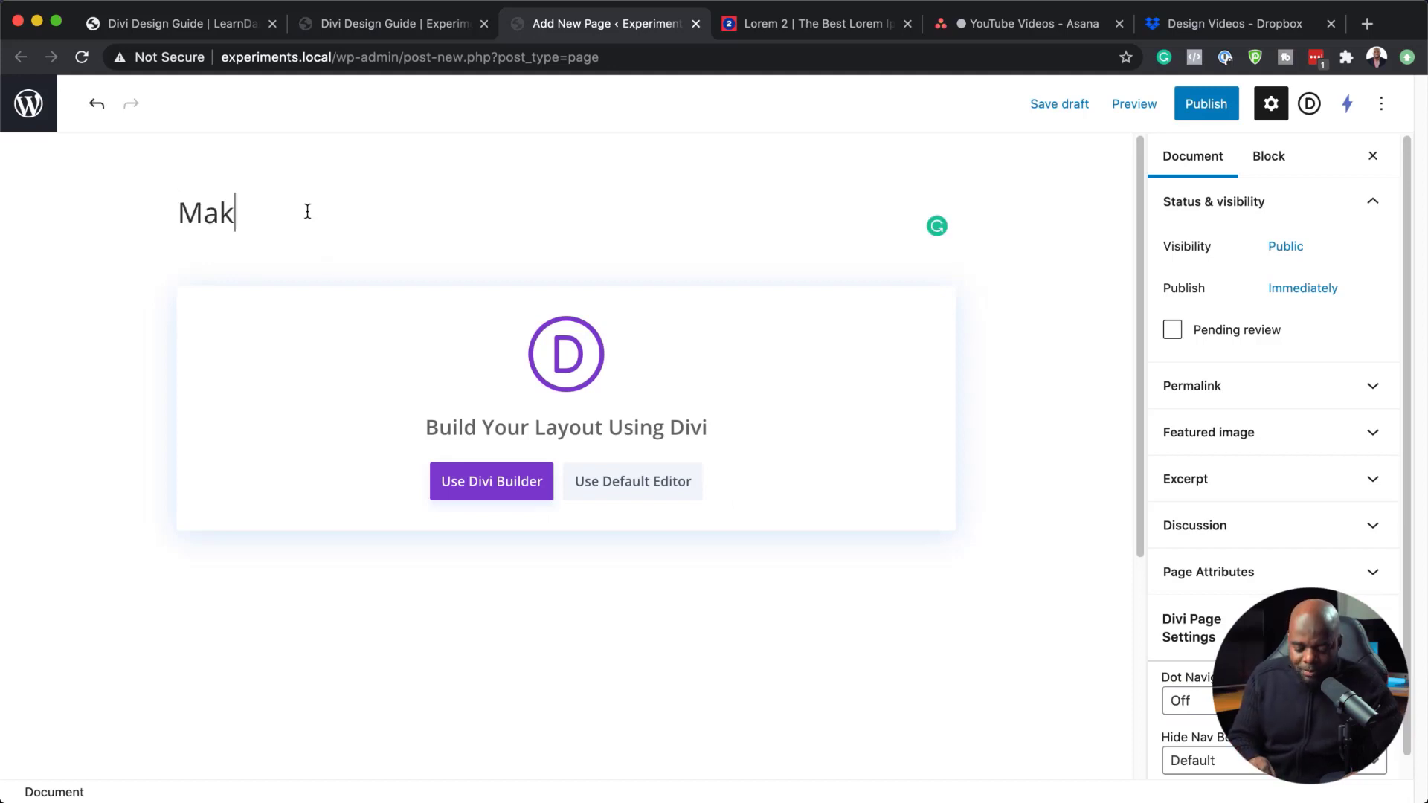
pyautogui.write('Page')
pyautogui.click(503, 486)
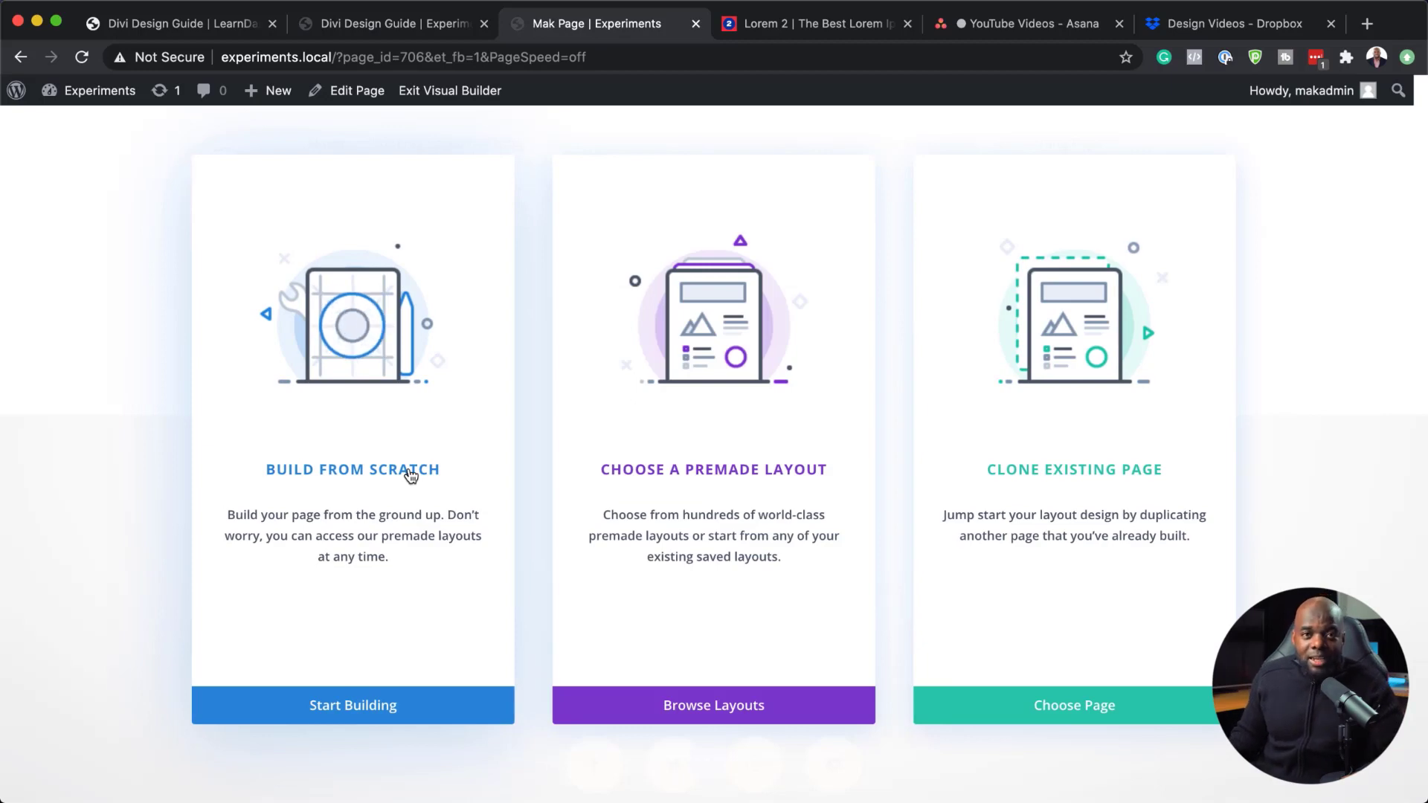
pyautogui.click(410, 476)
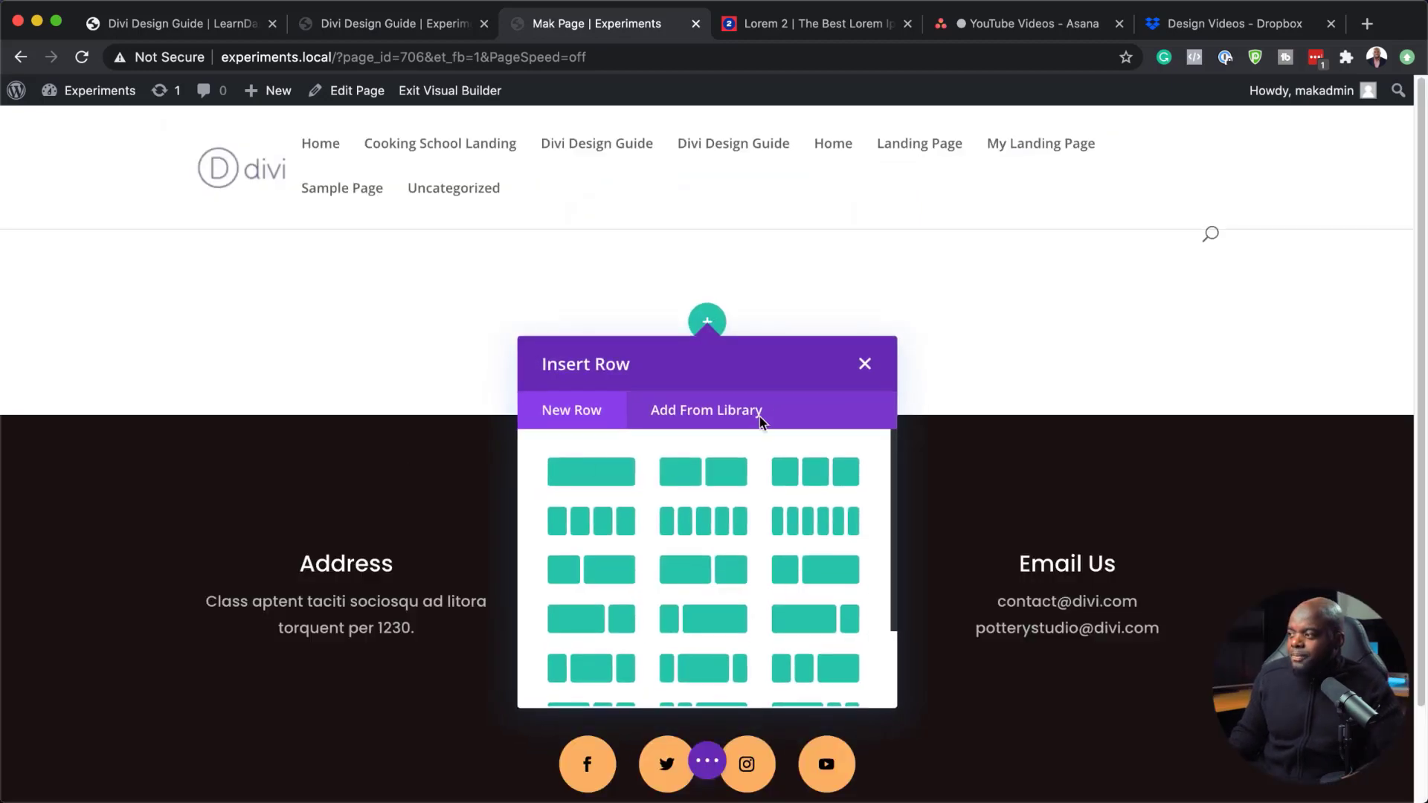
# Step: Insert a single-column row with a Text module whose body reads "Lorem ipsum dolor sit amet."
pyautogui.click(610, 475)
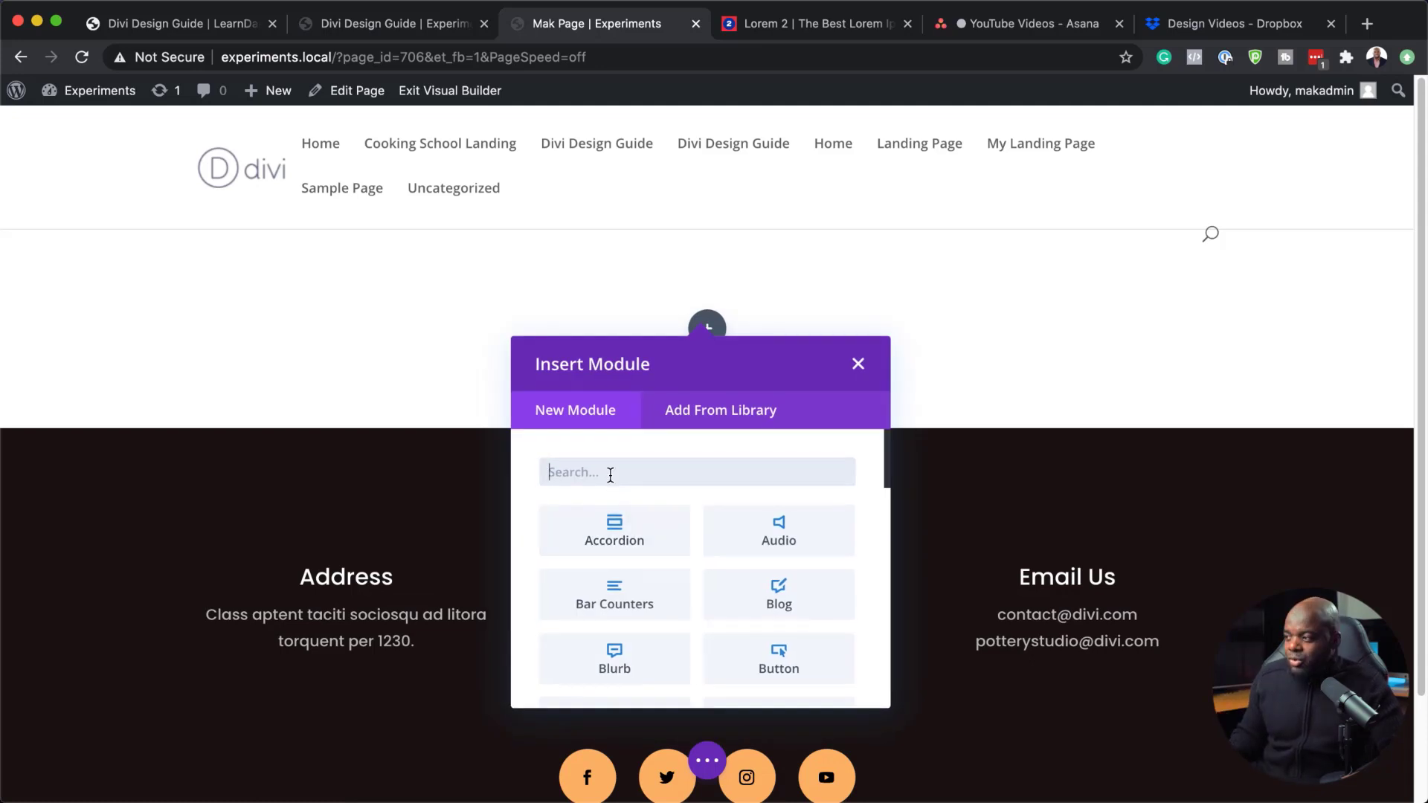
pyautogui.write('text')
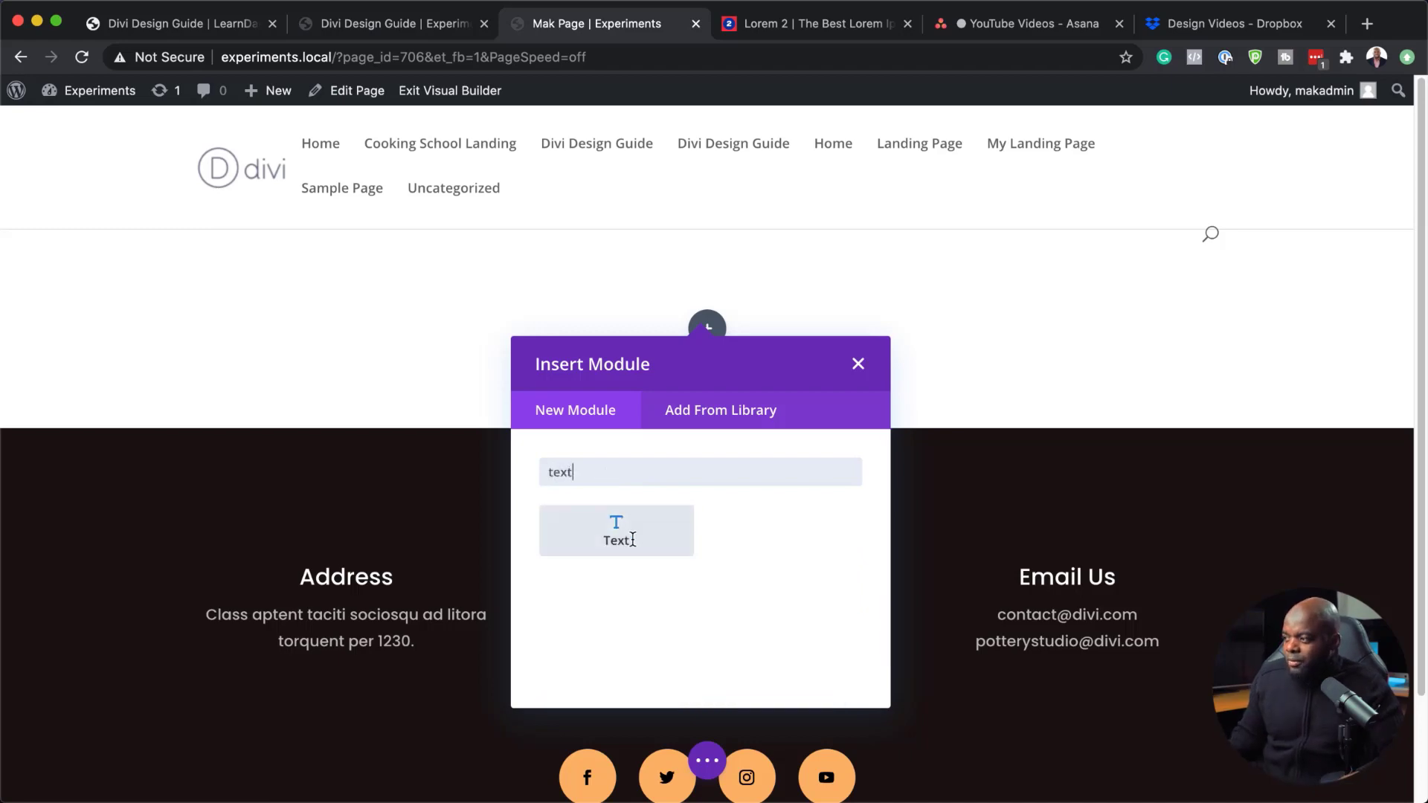
pyautogui.click(617, 532)
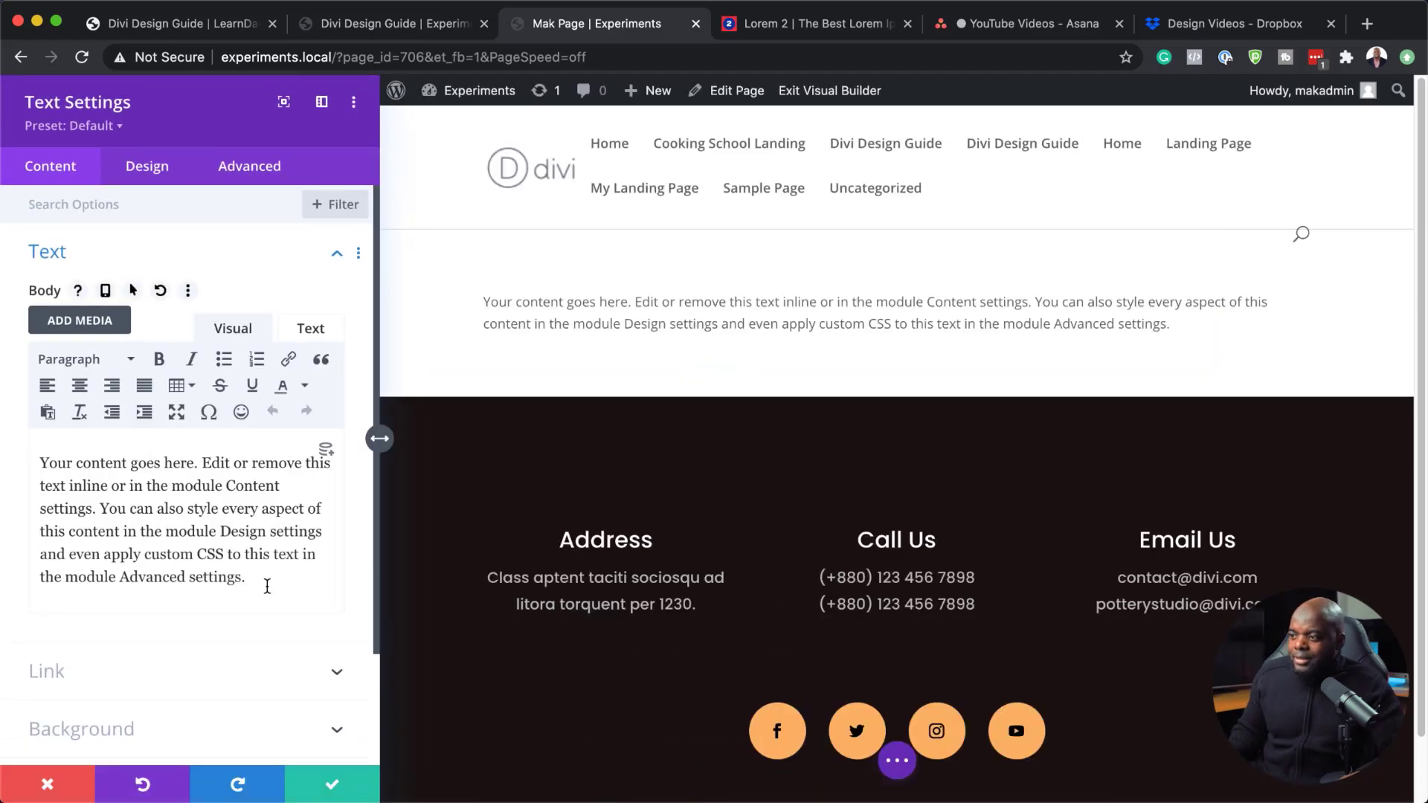
pyautogui.moveTo(236, 567); pyautogui.dragTo(20, 454)
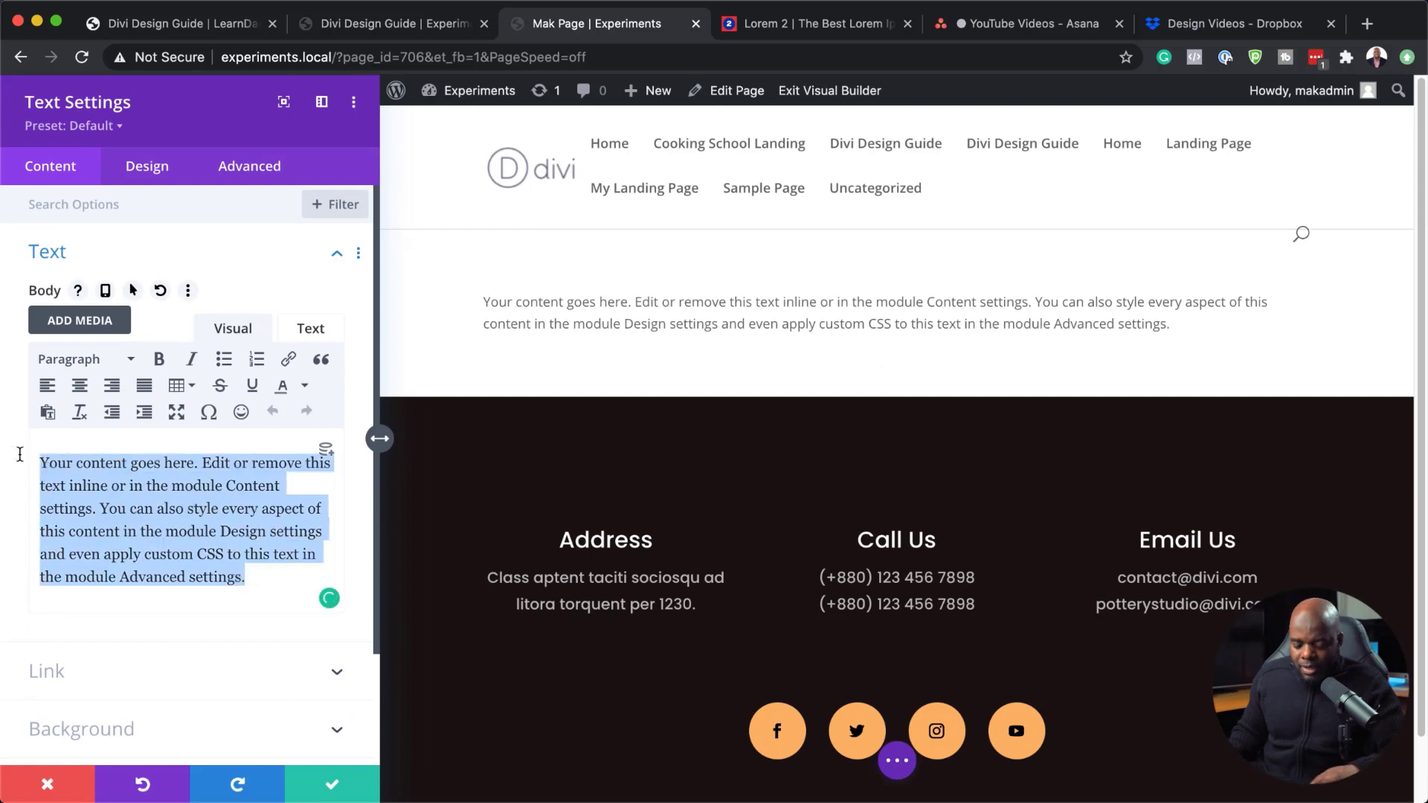
pyautogui.write('Lorem ipsum dolor sit amet')
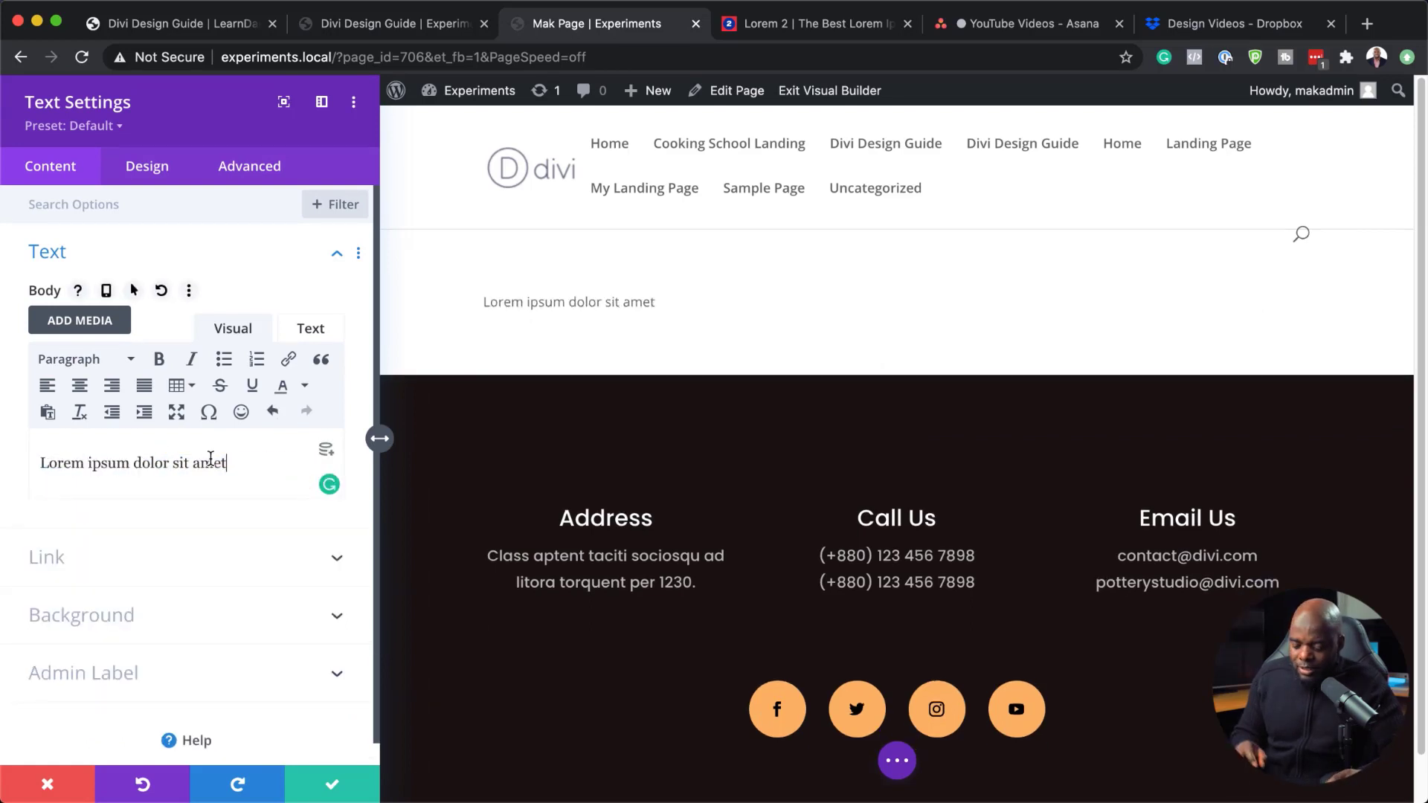
pyautogui.write('.')
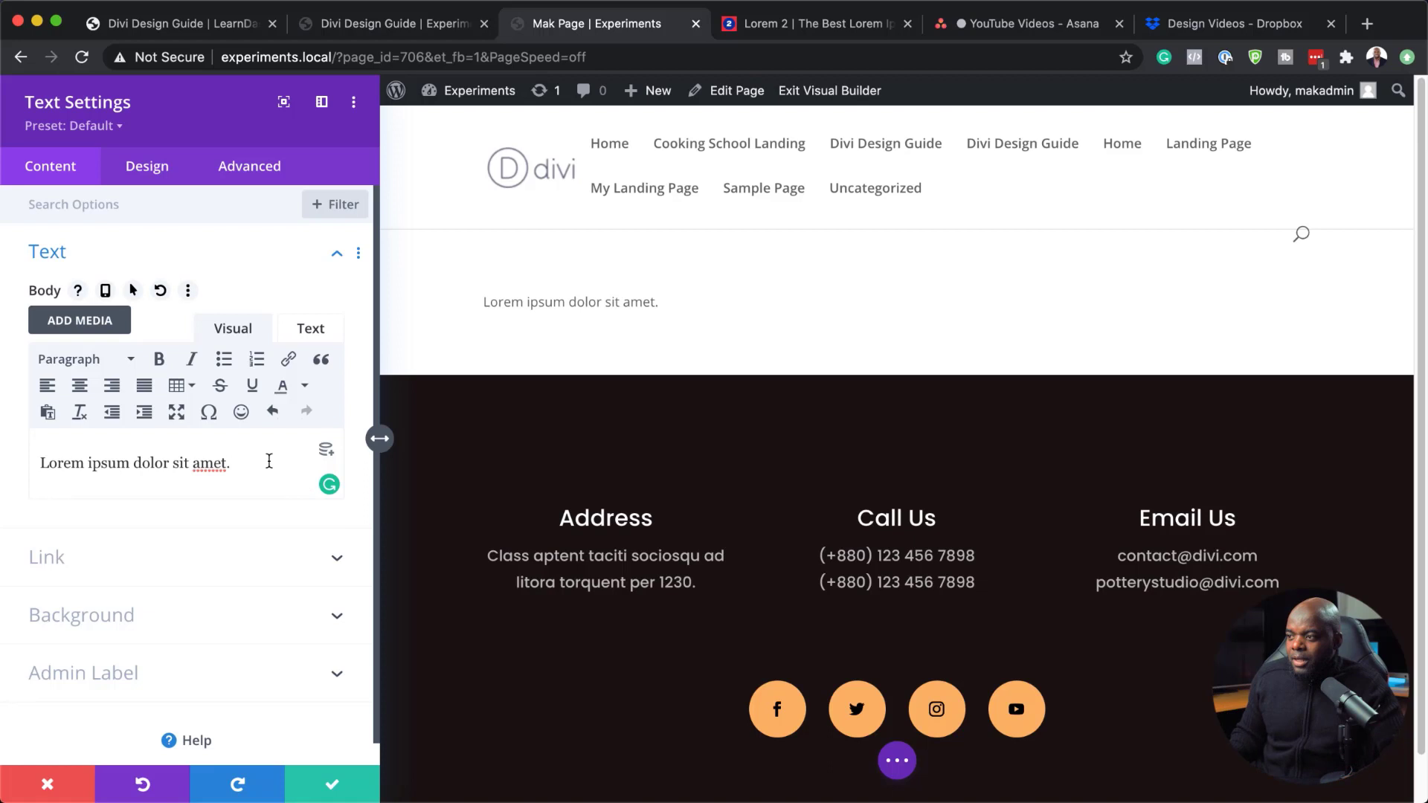
# Step: Format the whole "Lorem ipsum dolor sit amet." line as Heading 1
pyautogui.moveTo(226, 463); pyautogui.dragTo(35, 448)
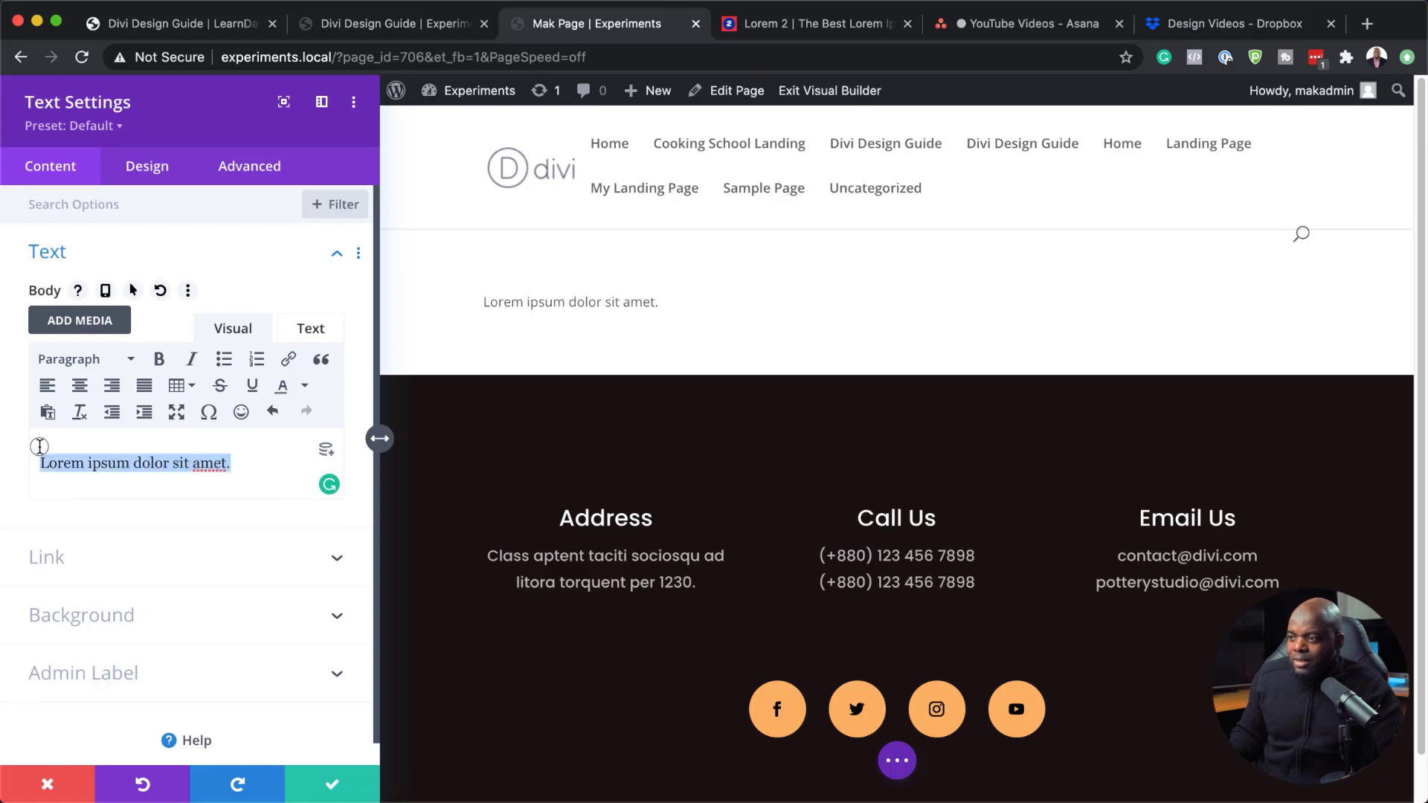
pyautogui.click(82, 365)
pyautogui.click(127, 430)
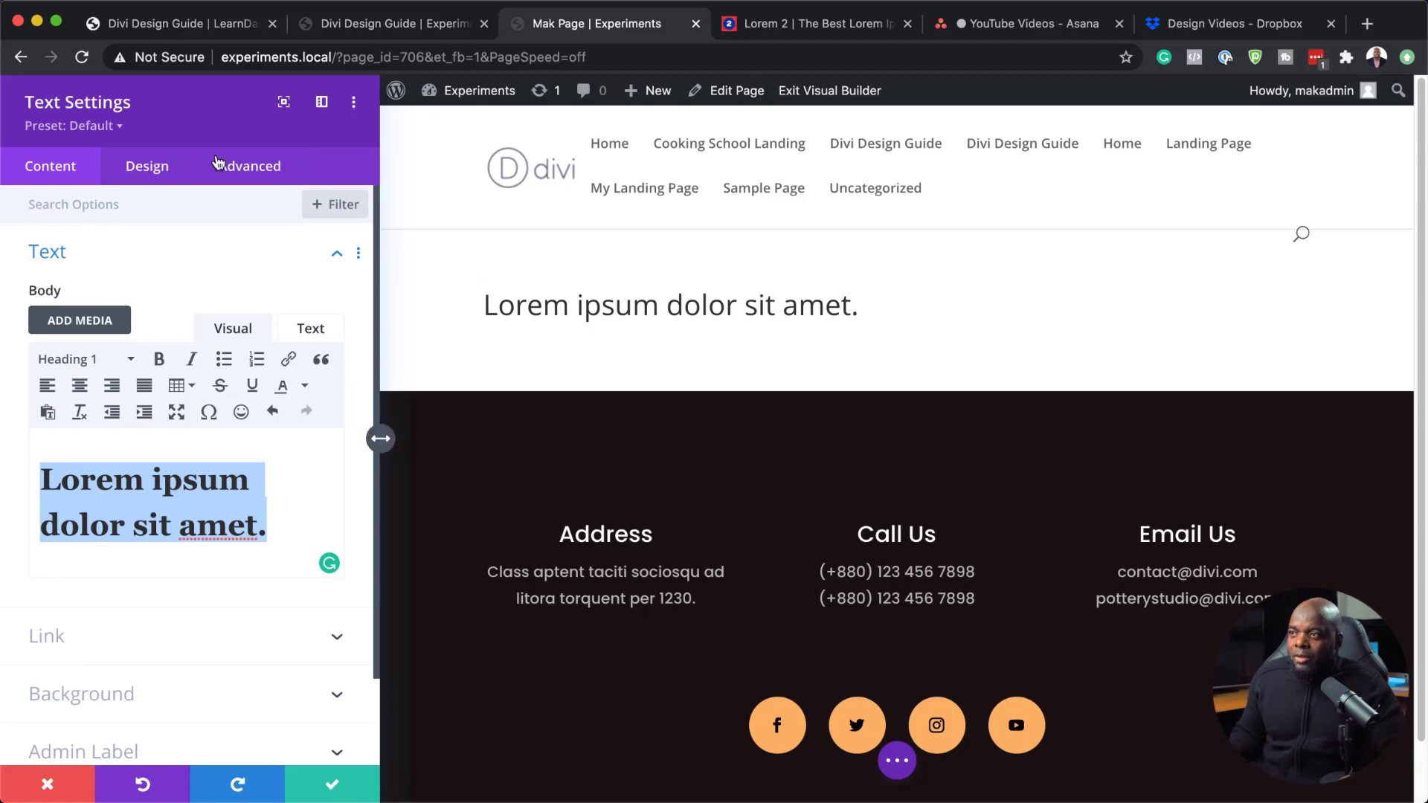
# Step: Compare with the design guide's headings, apply the Heading H1 preset to the Text module, and center its text, keeping the changes
pyautogui.click(118, 127)
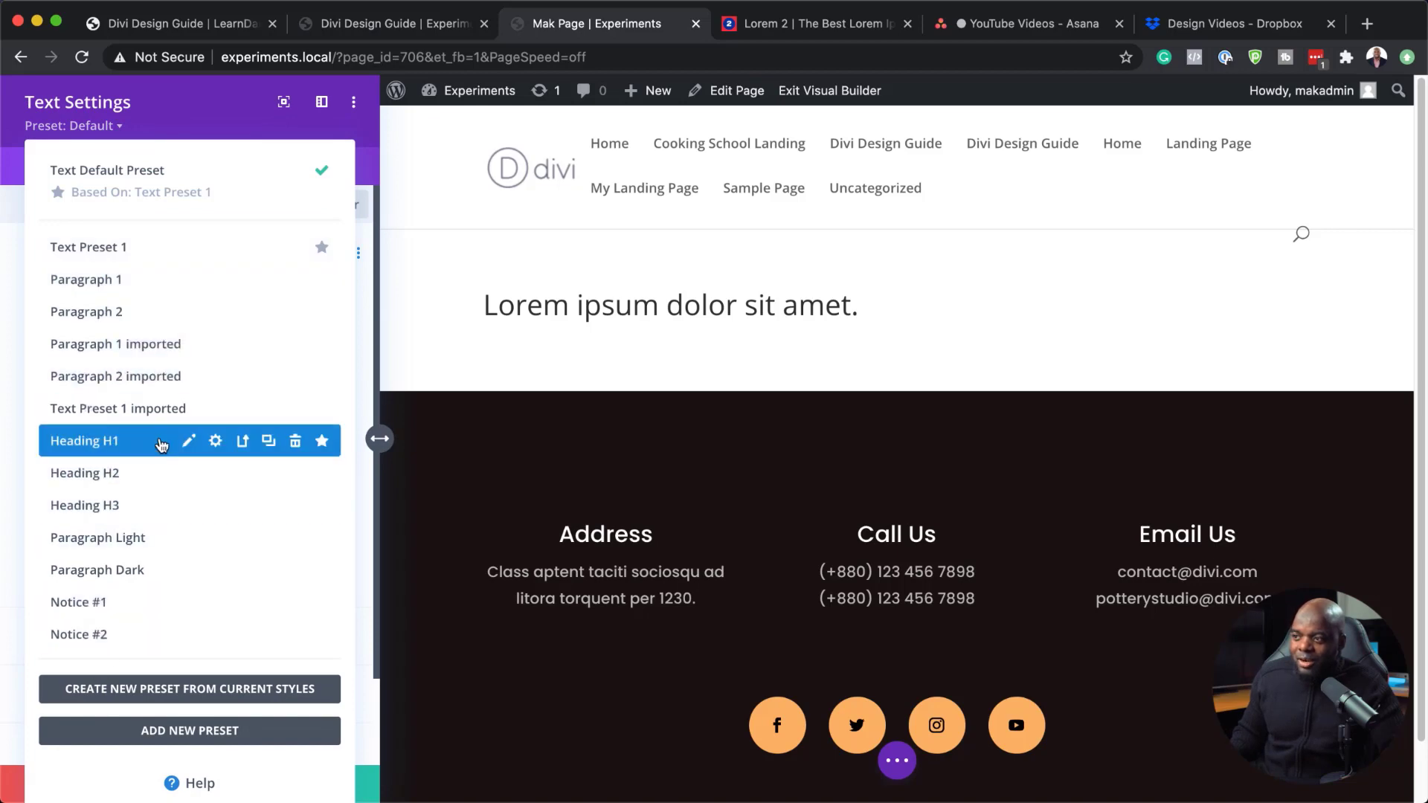
pyautogui.click(441, 31)
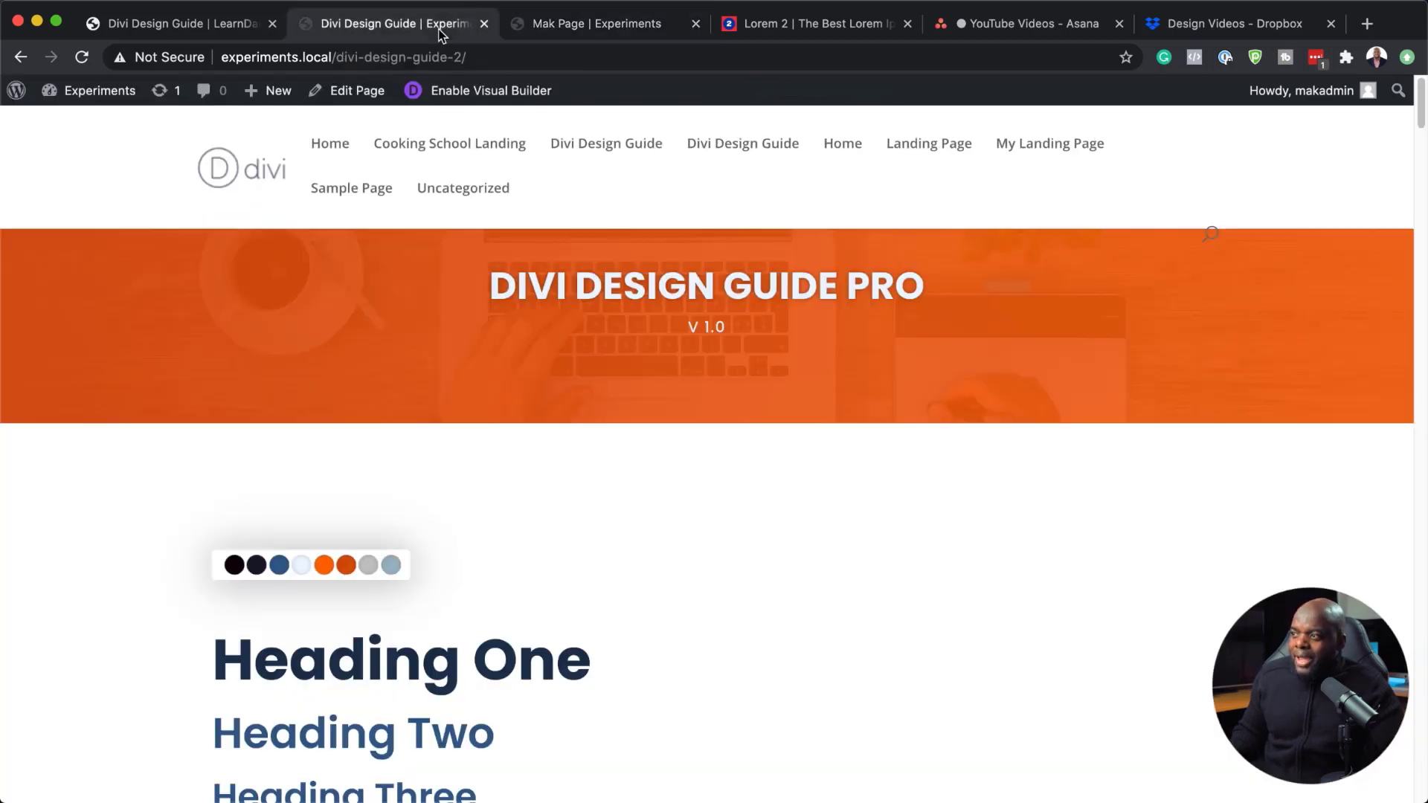
pyautogui.scroll(-5, 650, 506)
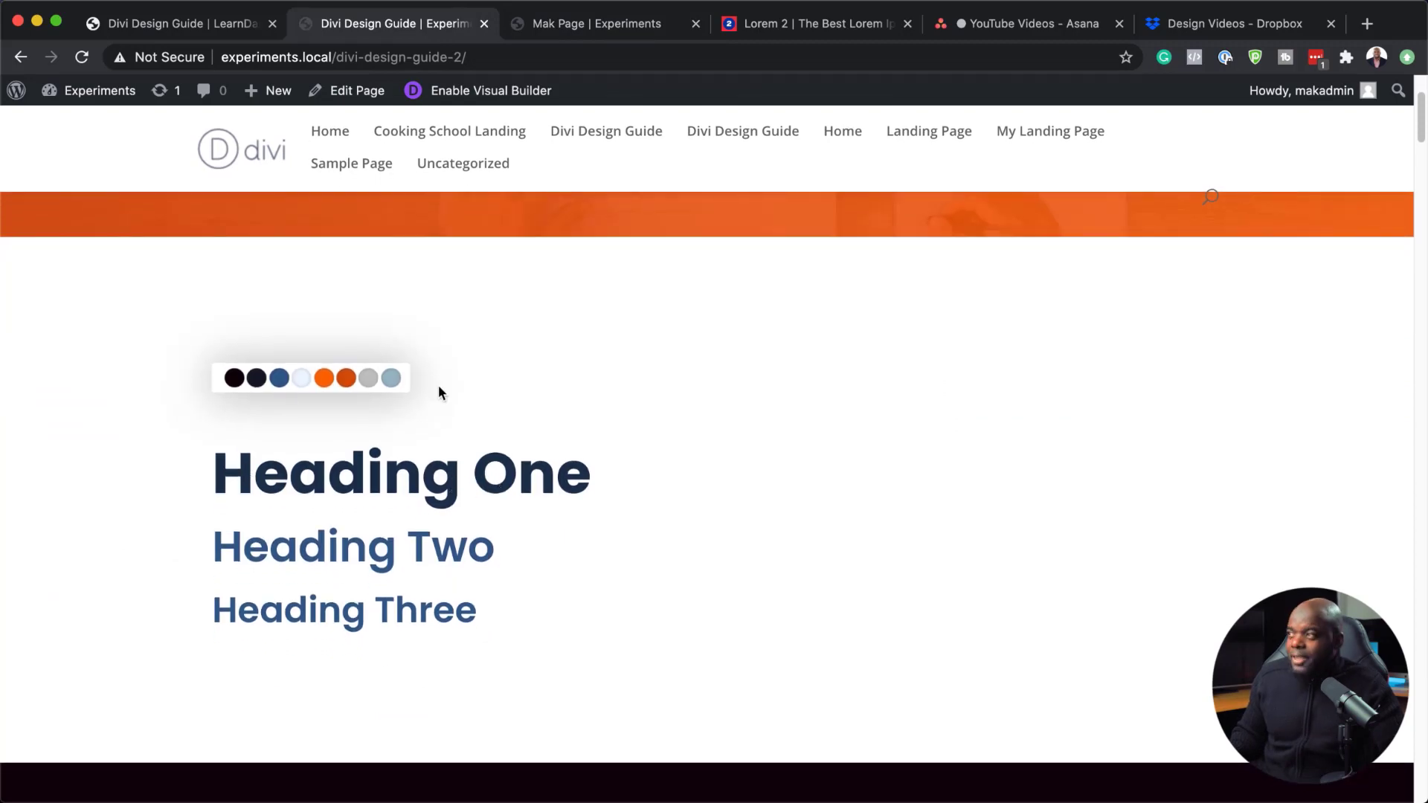
pyautogui.click(587, 24)
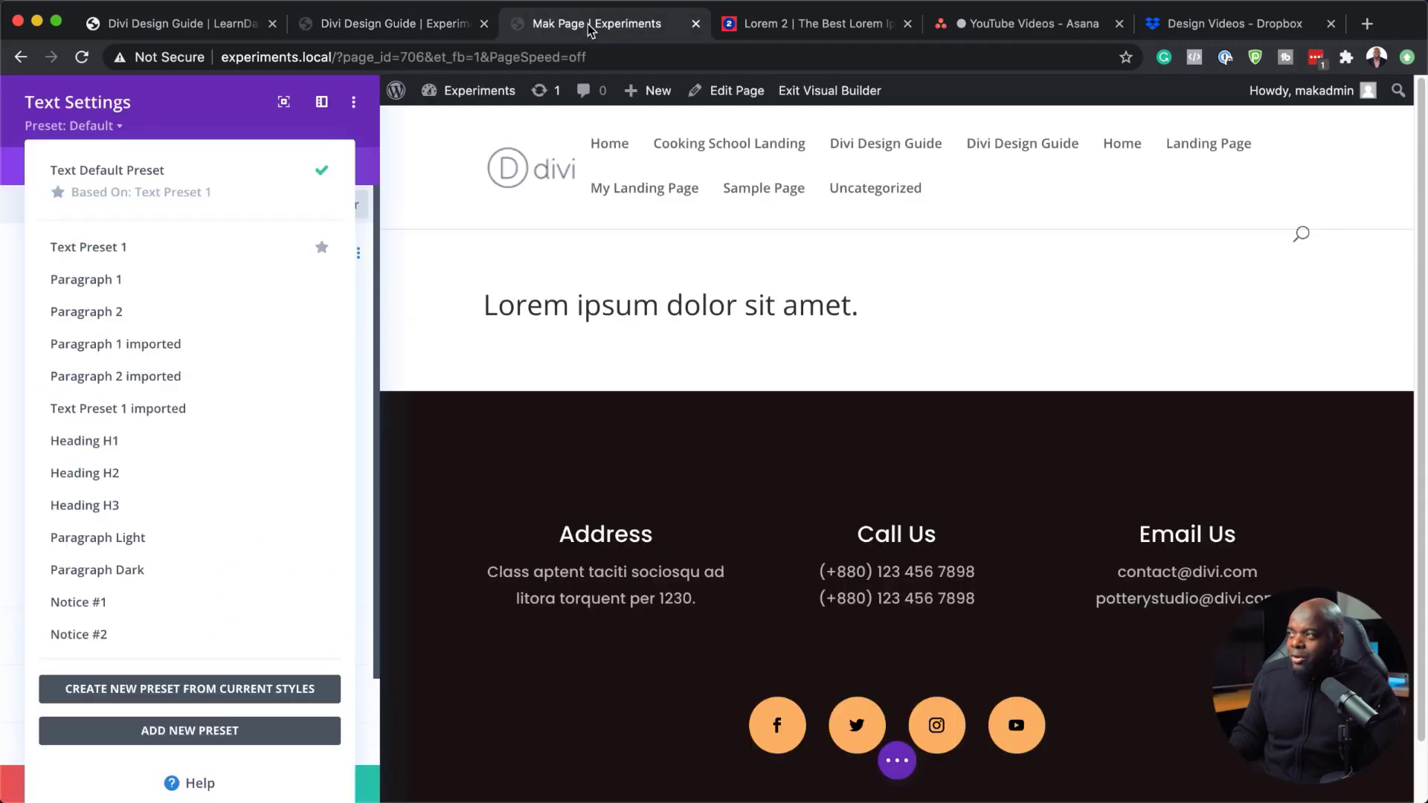
pyautogui.click(141, 446)
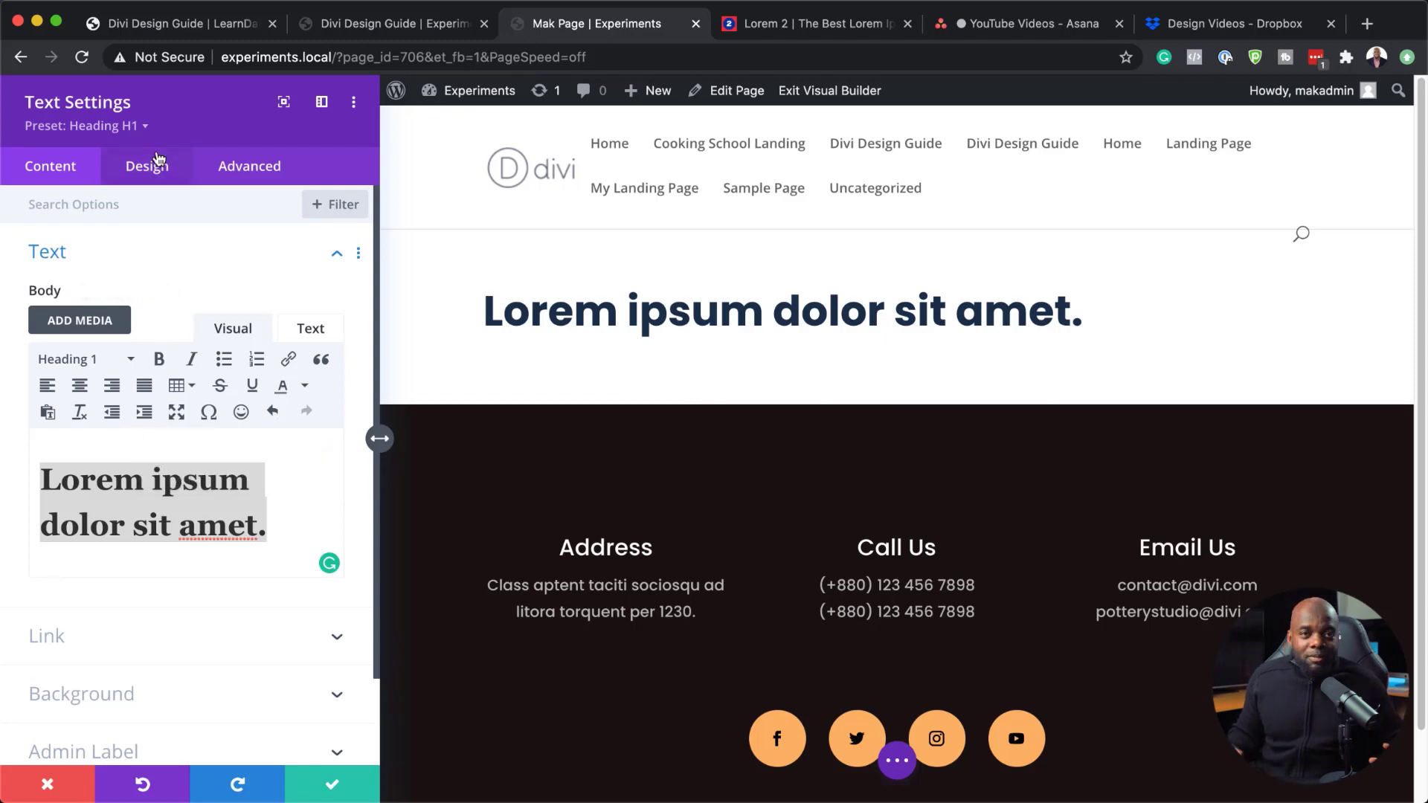
pyautogui.click(80, 387)
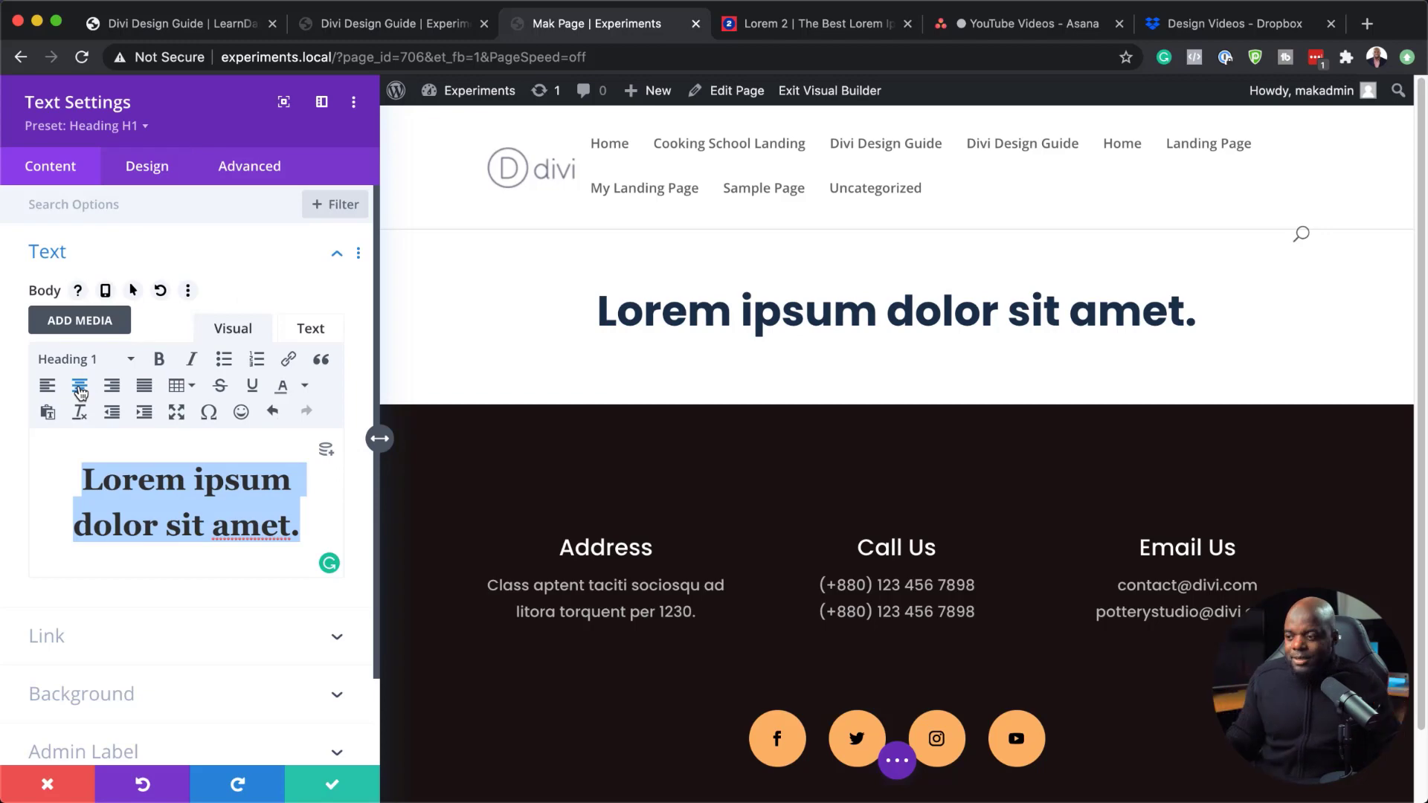
pyautogui.click(333, 787)
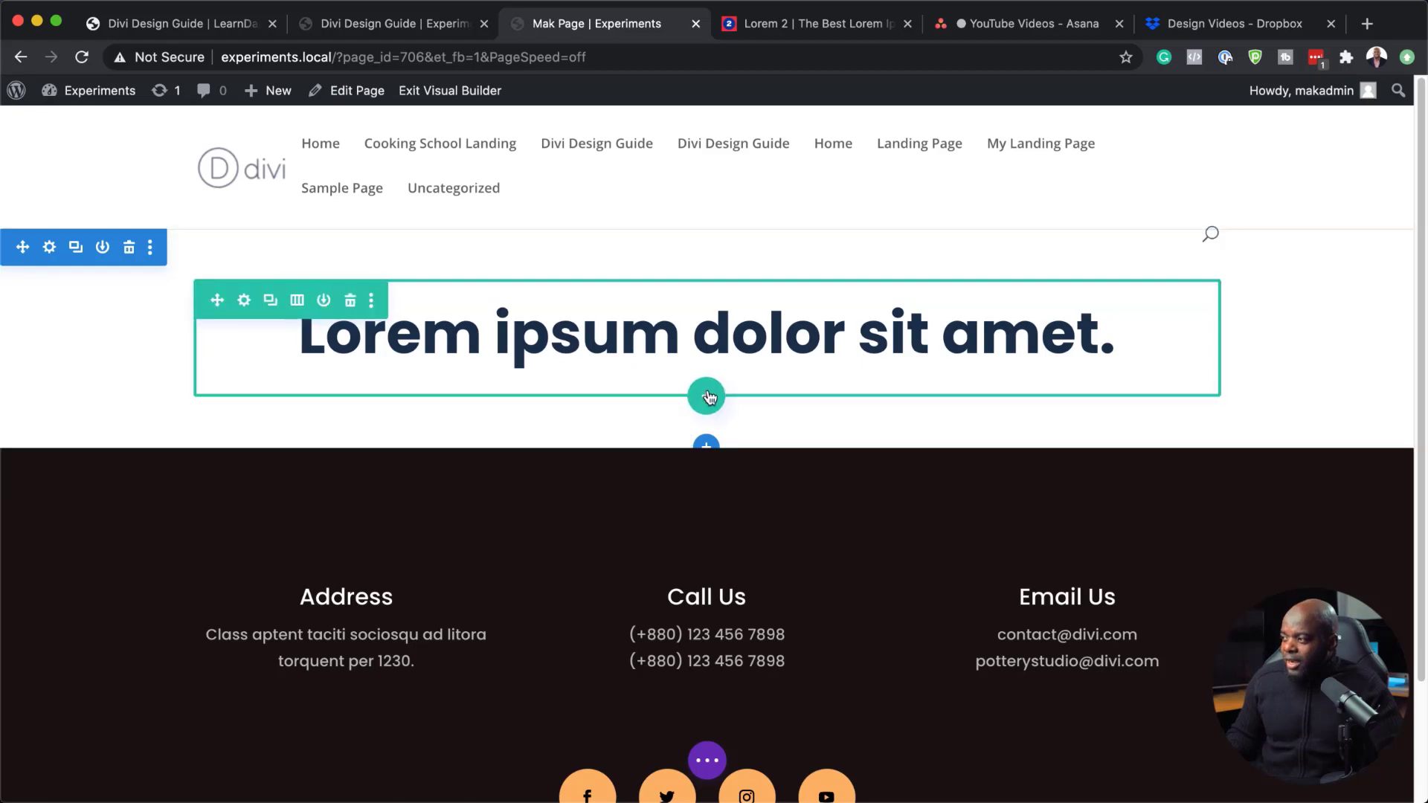
# Step: Add a two-column row with a wider first column below the heading and insert an Image module in that wider column
pyautogui.click(708, 396)
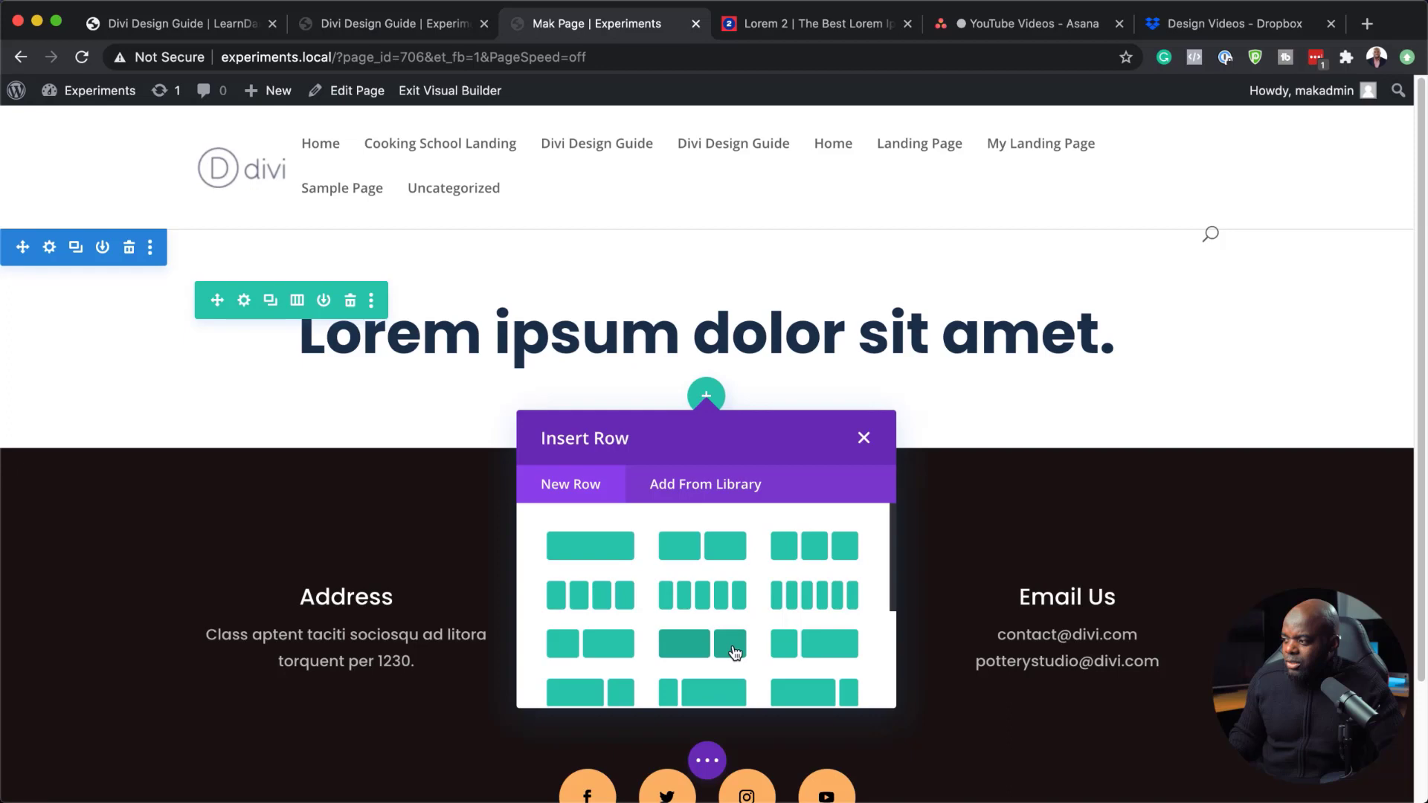
pyautogui.click(734, 652)
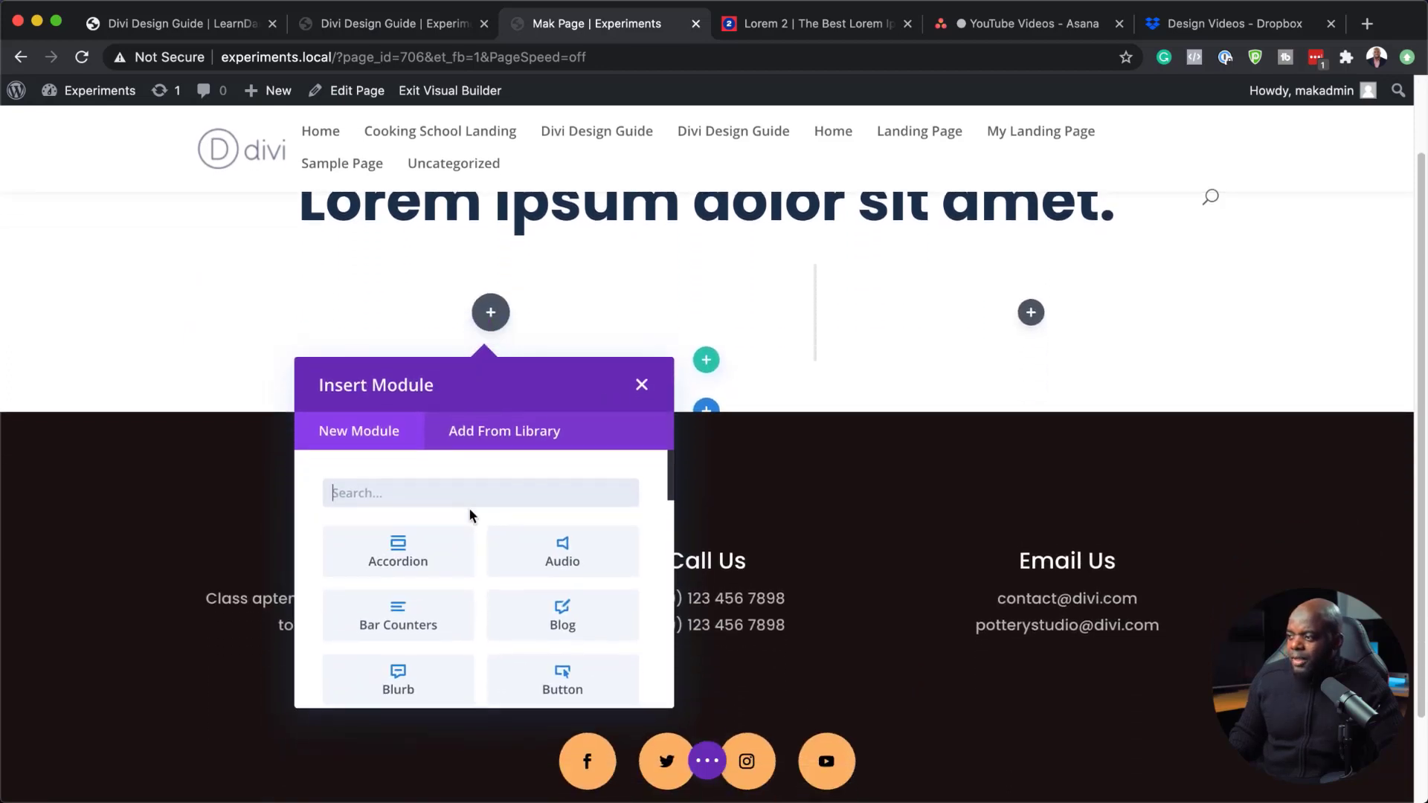
pyautogui.write('image')
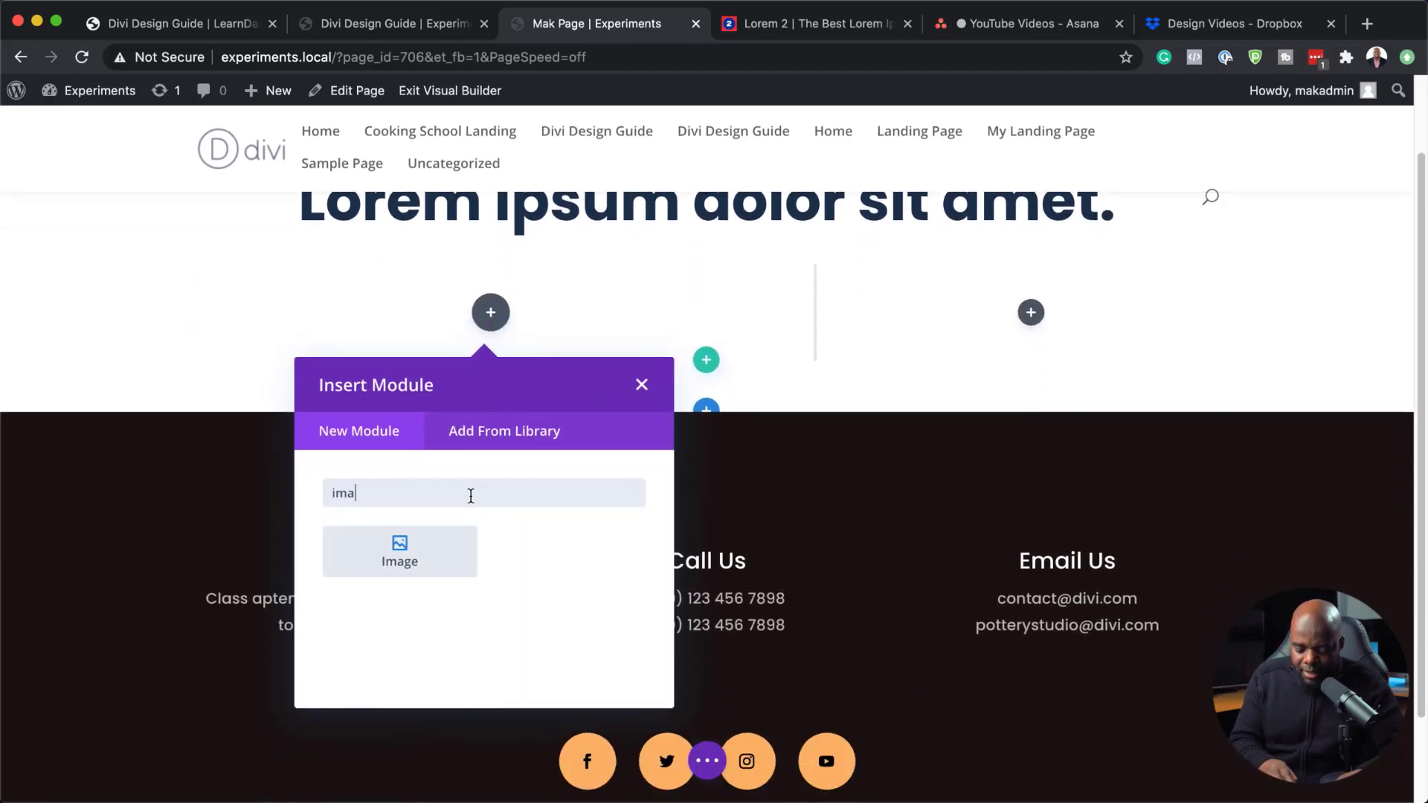
pyautogui.click(456, 529)
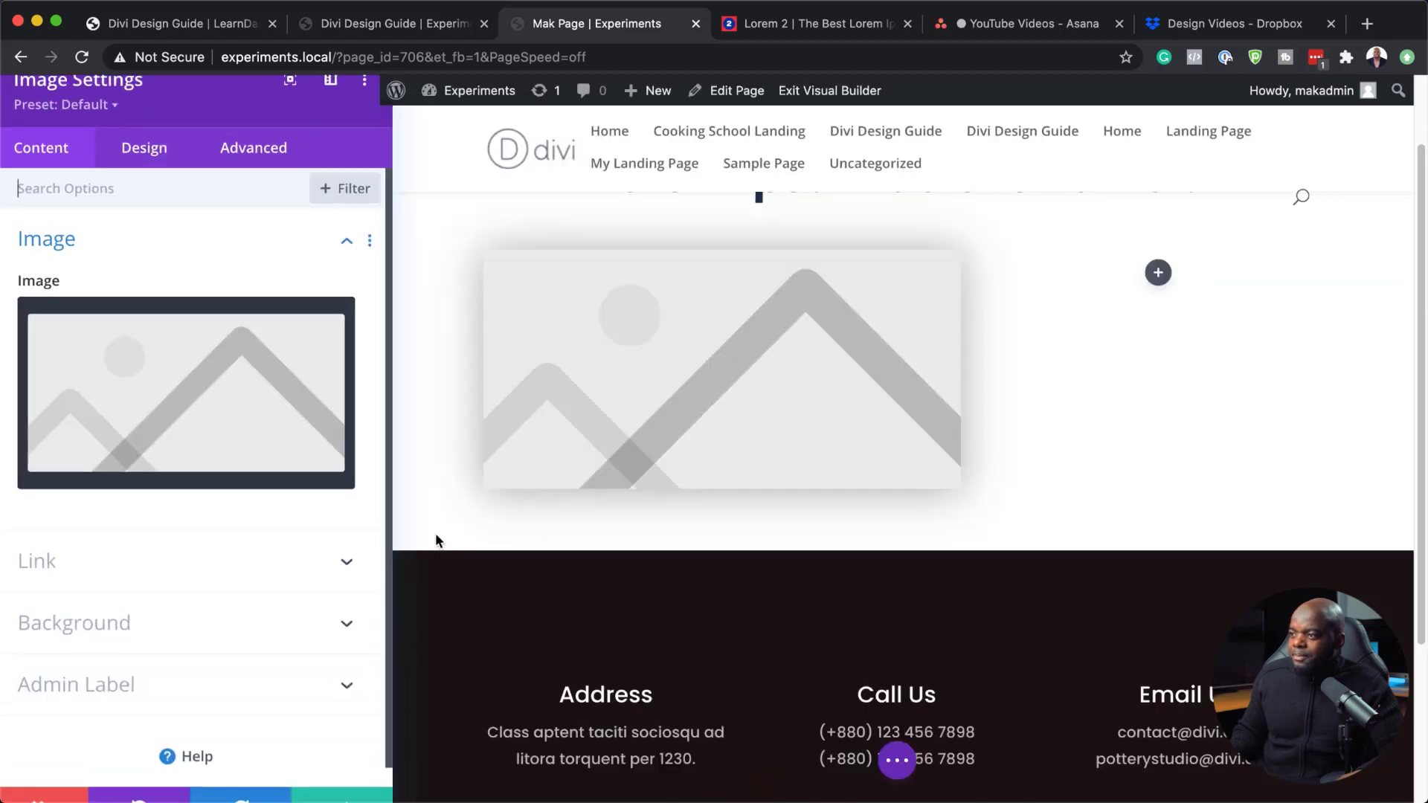
# Step: Set the Image module's picture to the media library photo of the smiling man holding a book at an office desk
pyautogui.click(254, 413)
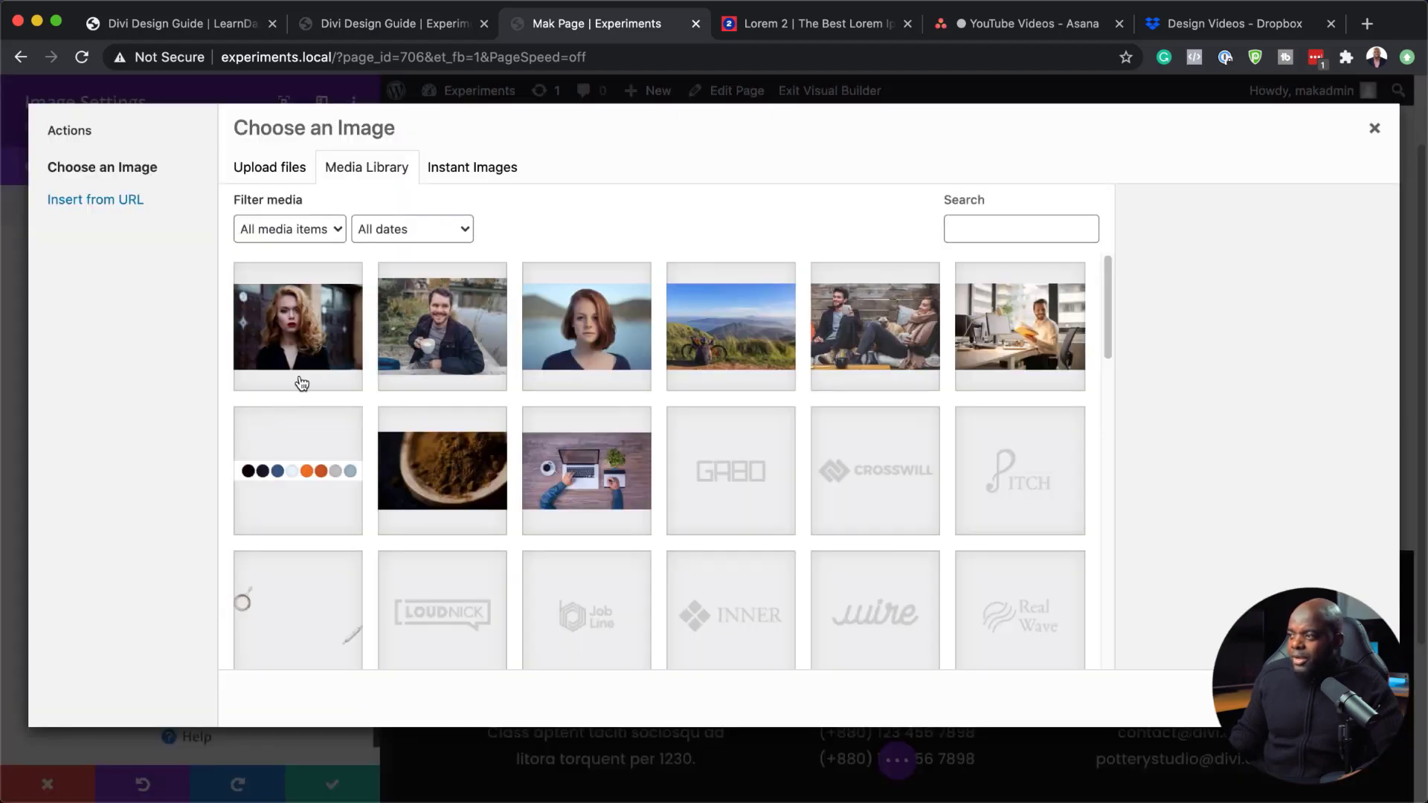
pyautogui.click(1037, 334)
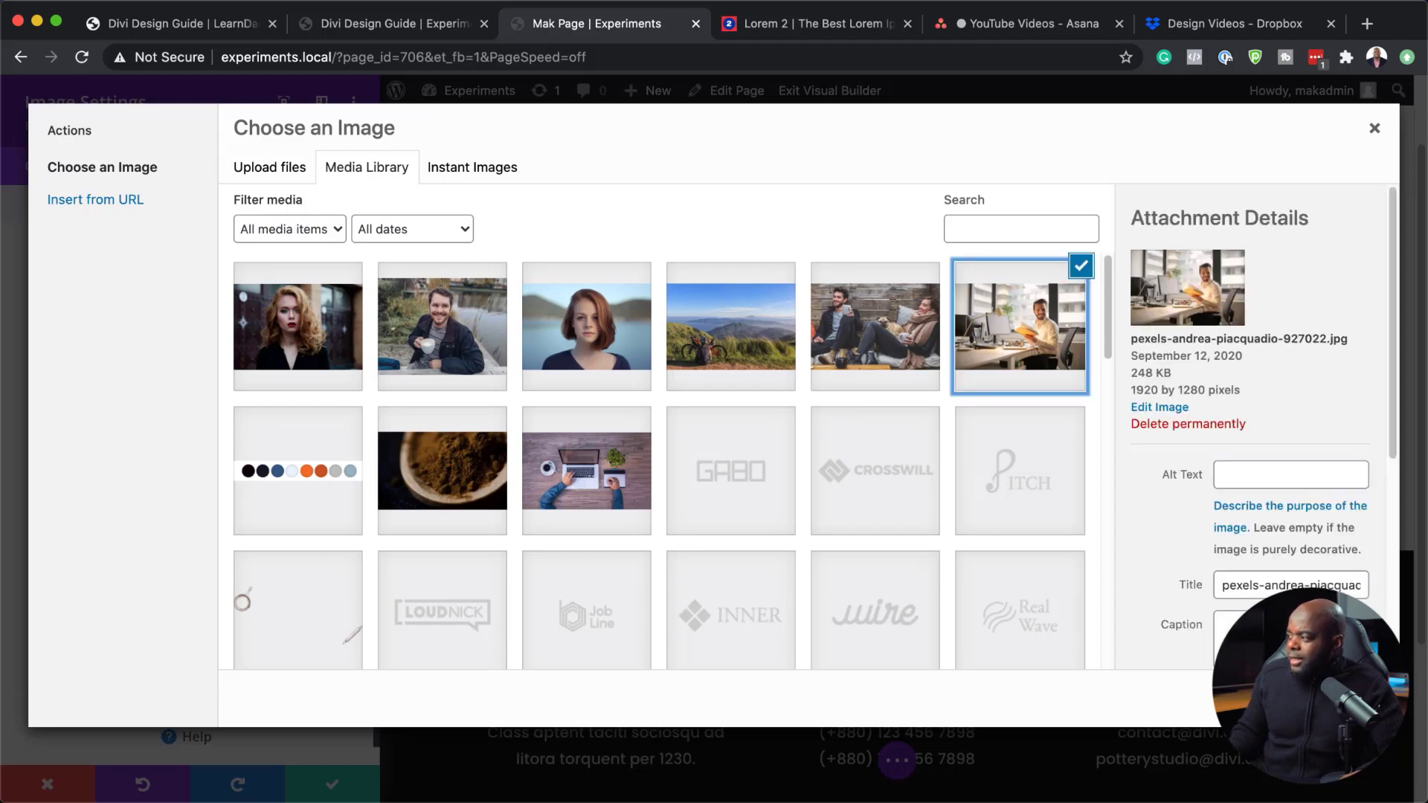
pyautogui.click(1330, 699)
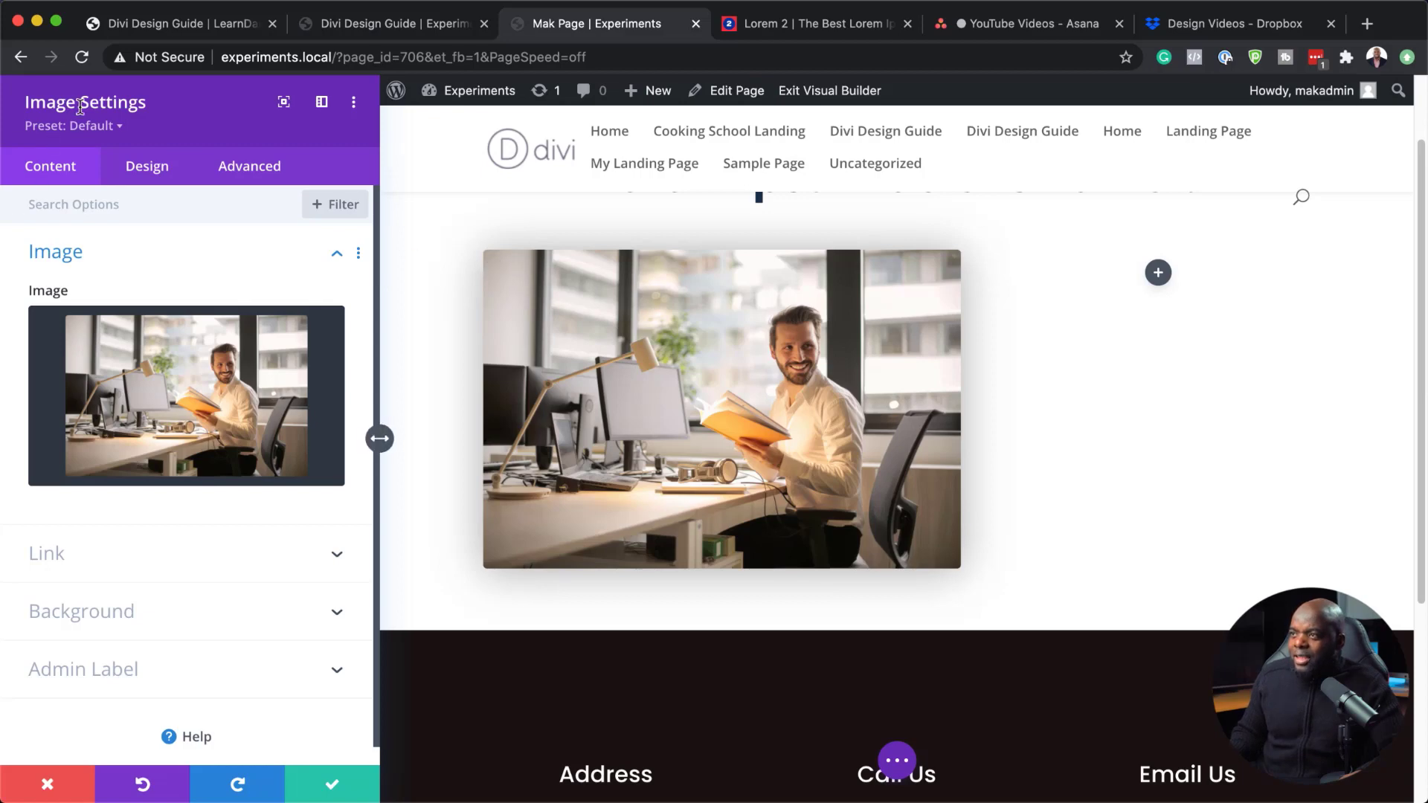
# Step: Apply the Image B/W Rounded preset to the Image module and save its settings
pyautogui.click(116, 127)
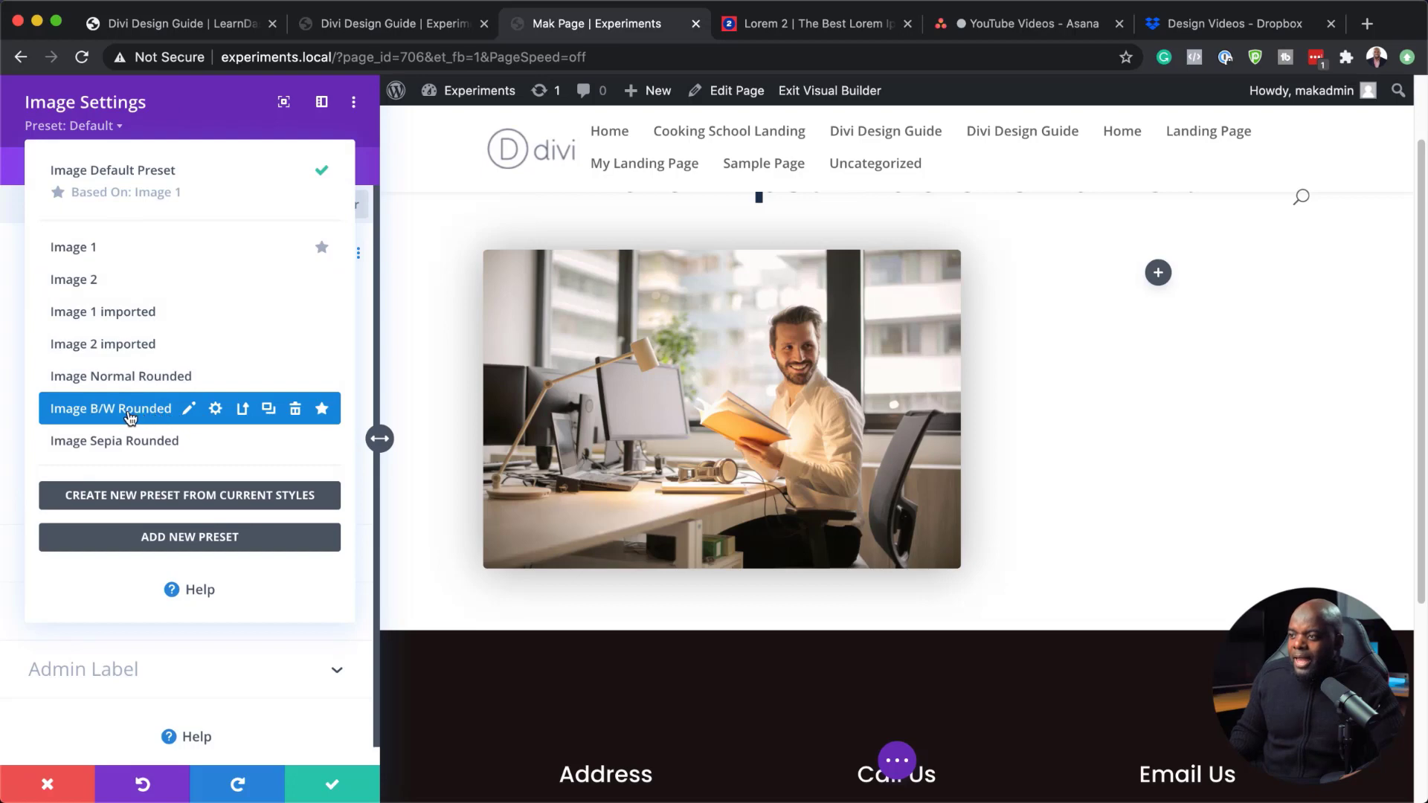
pyautogui.click(111, 408)
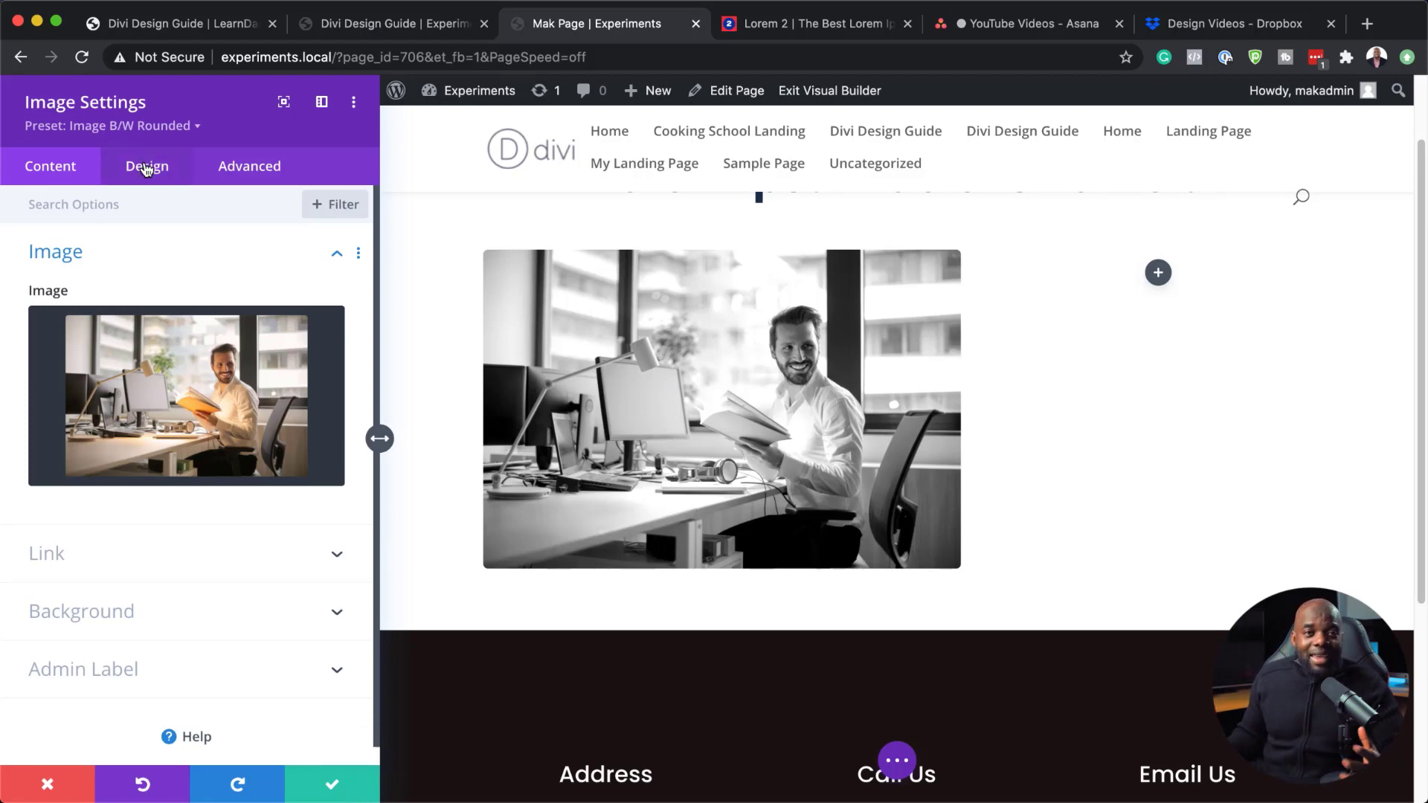
pyautogui.click(332, 785)
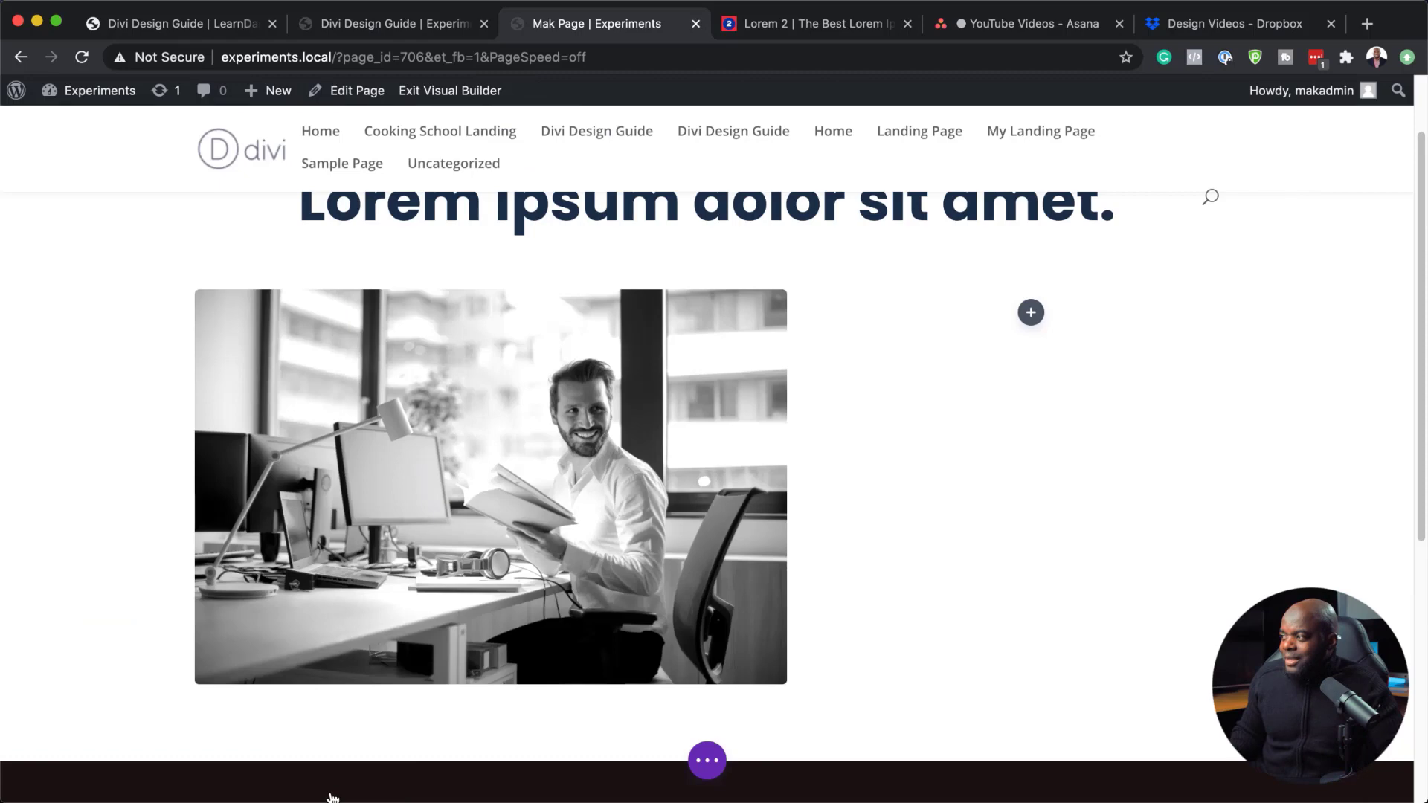
# Step: Insert an Email Optin module in the empty narrower column beside the office photo
pyautogui.scroll(2, 1093, 492)
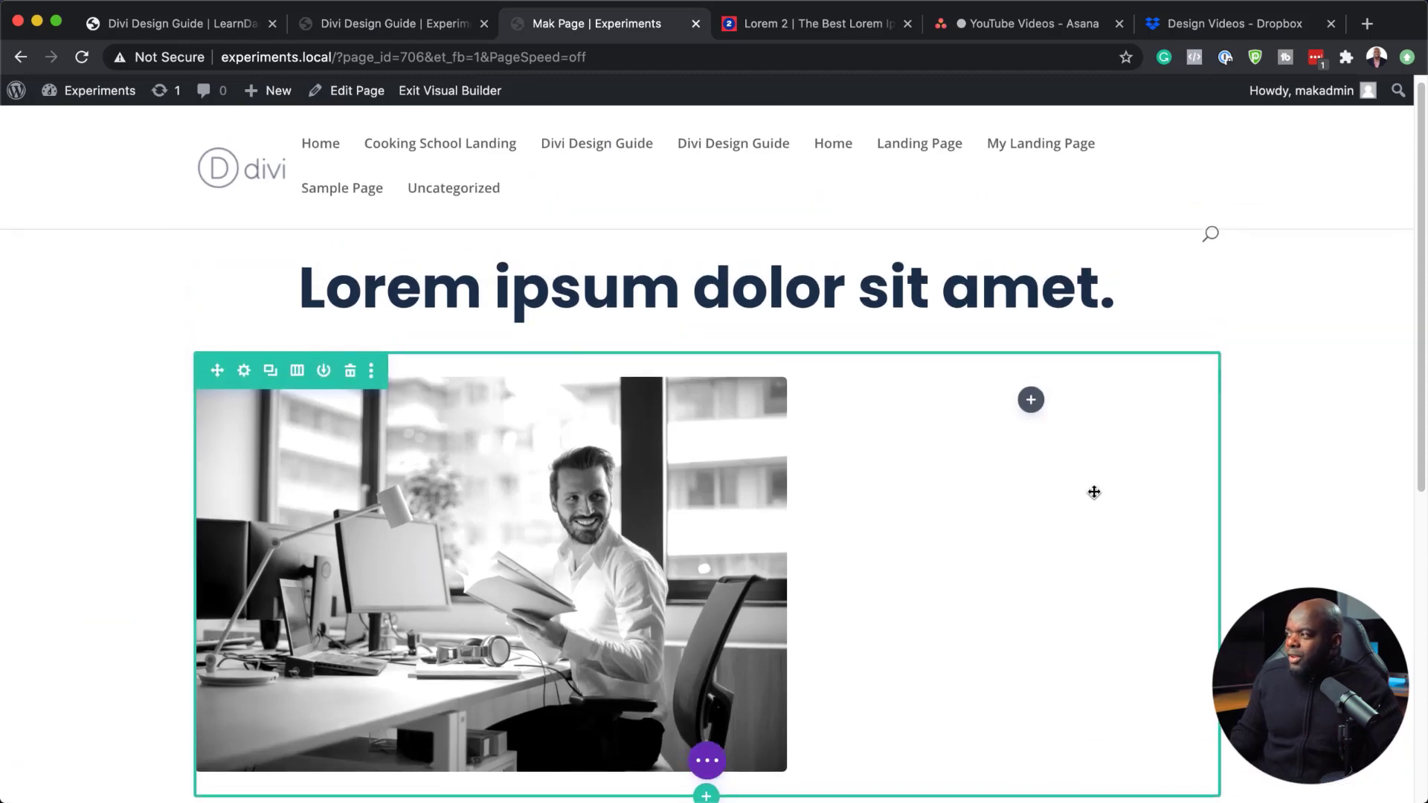
pyautogui.click(1030, 401)
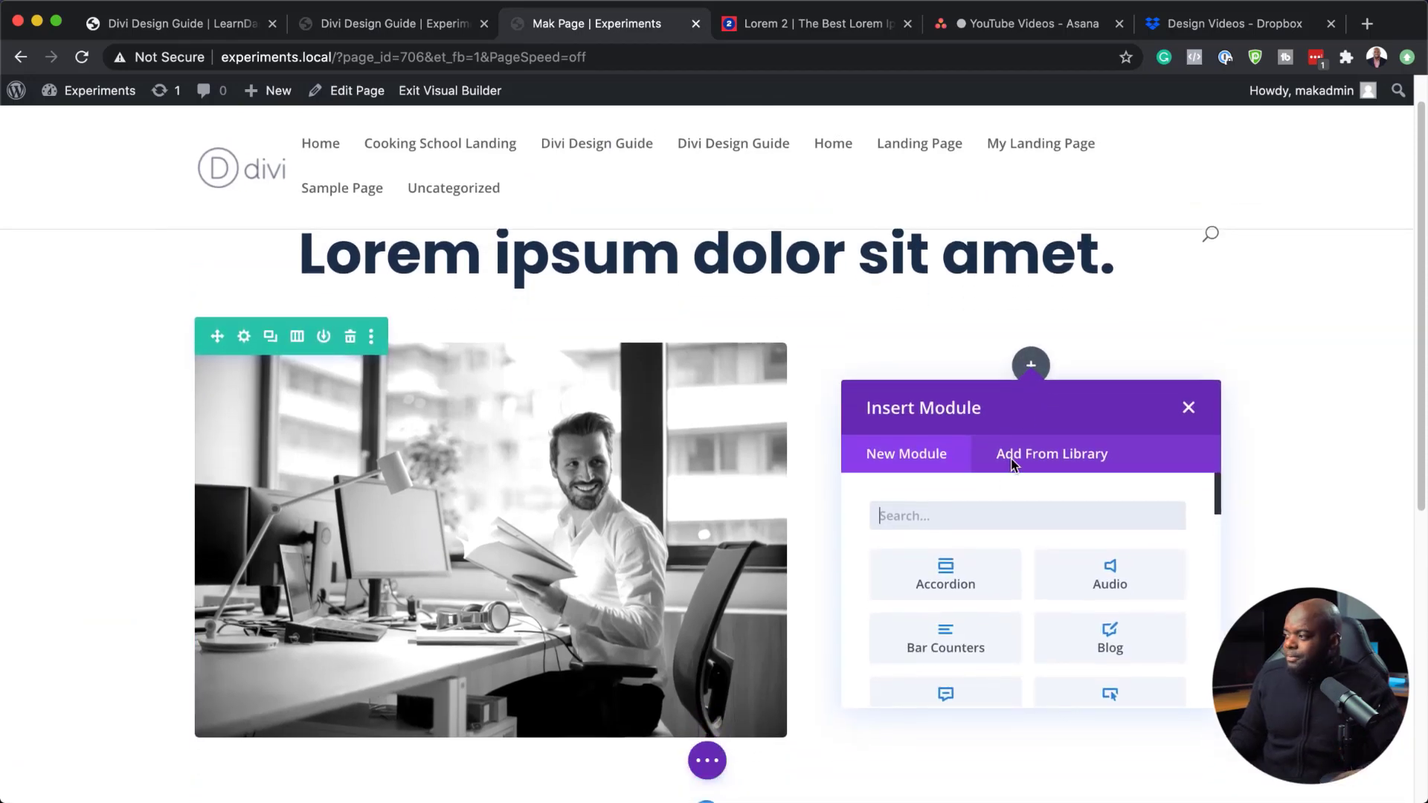
pyautogui.write('opt')
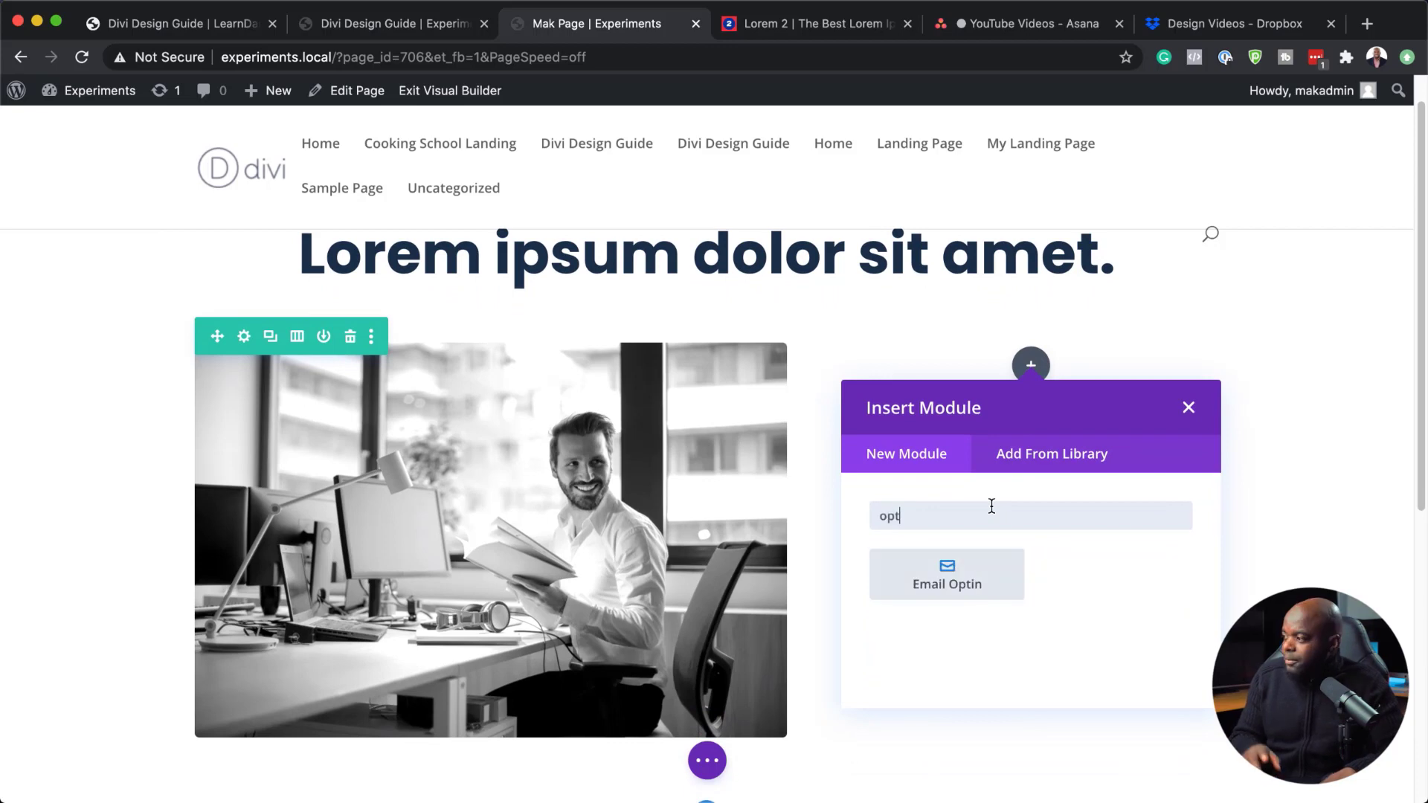
pyautogui.click(959, 568)
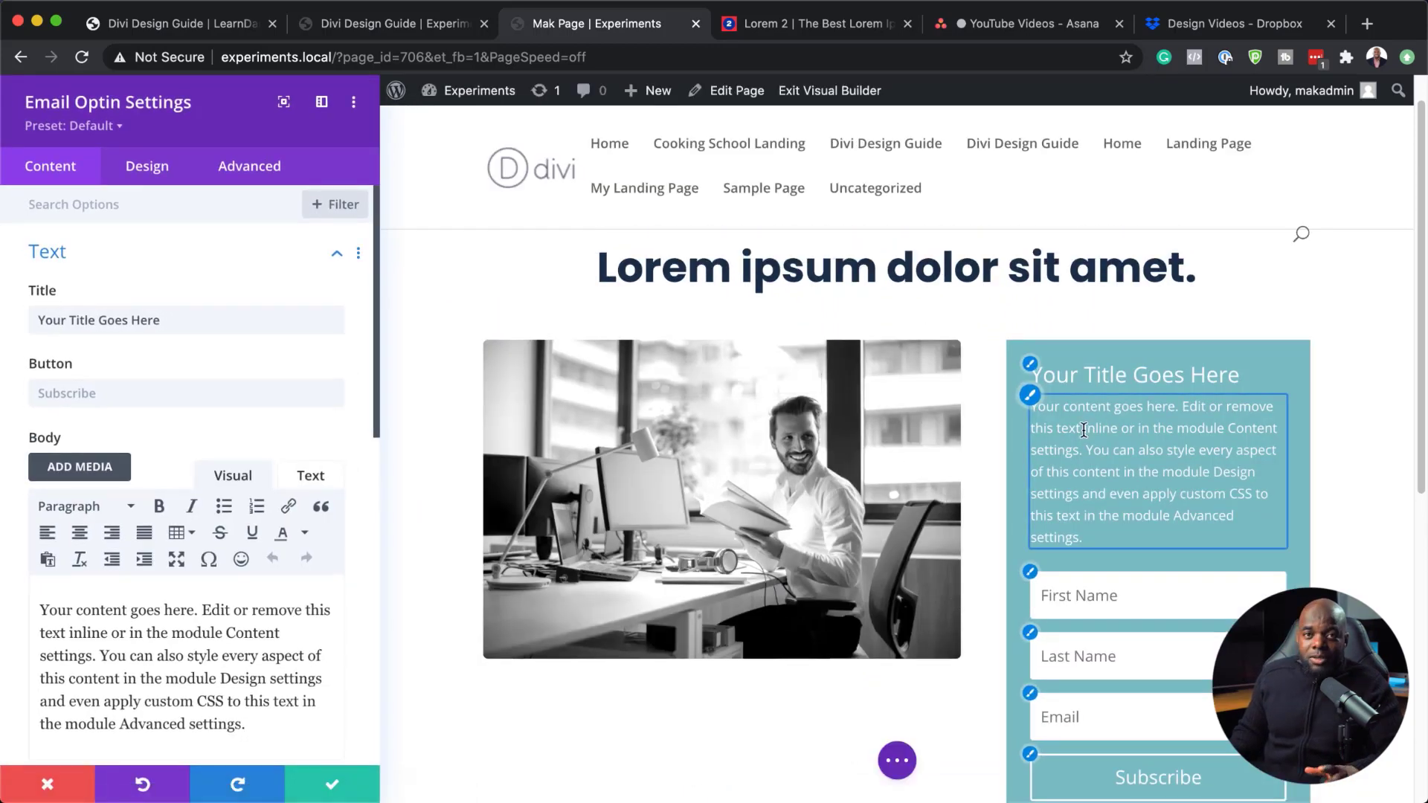
# Step: Apply the Option Light #1 preset to the Email Optin module
pyautogui.click(115, 128)
pyautogui.moveTo(173, 280)
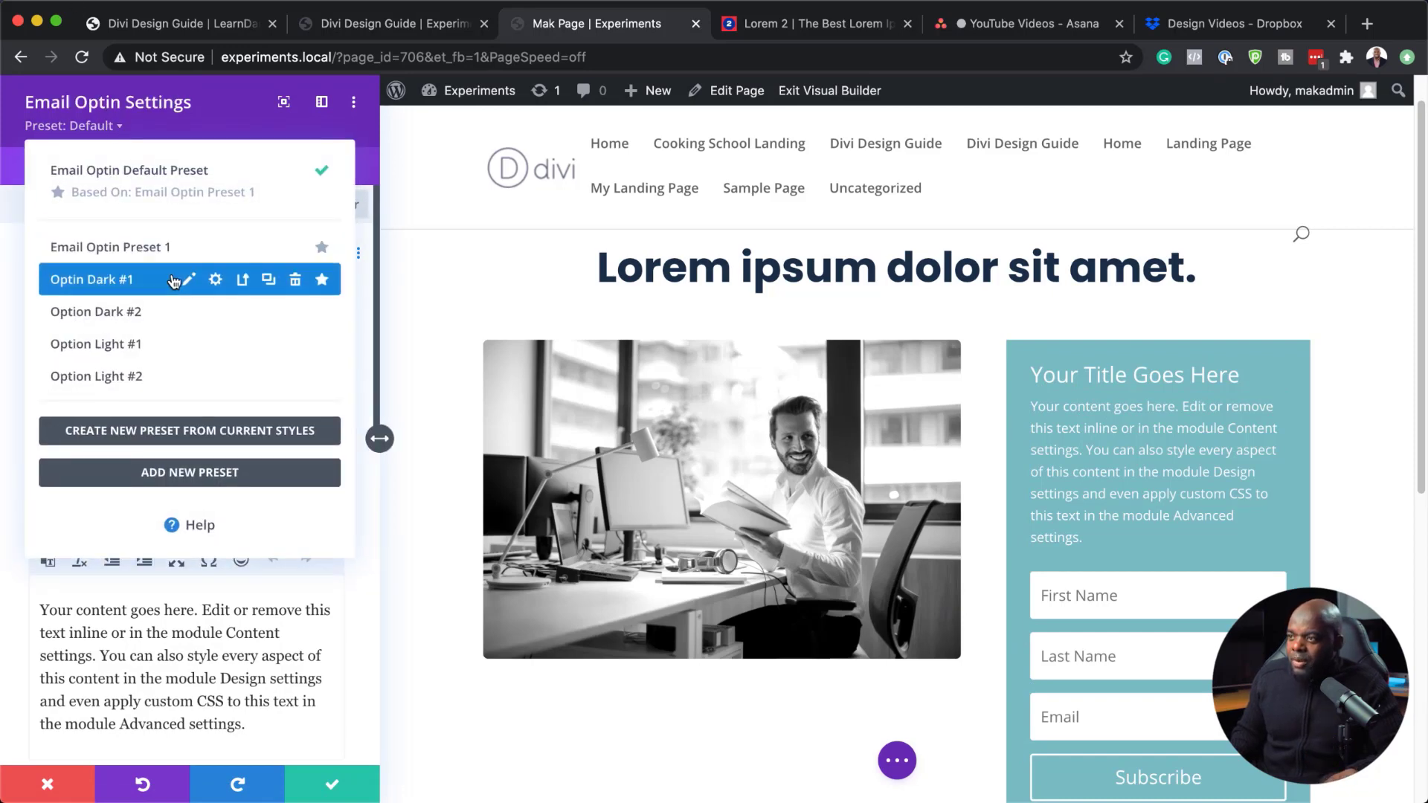
pyautogui.click(157, 351)
pyautogui.scroll(-3, 1227, 516)
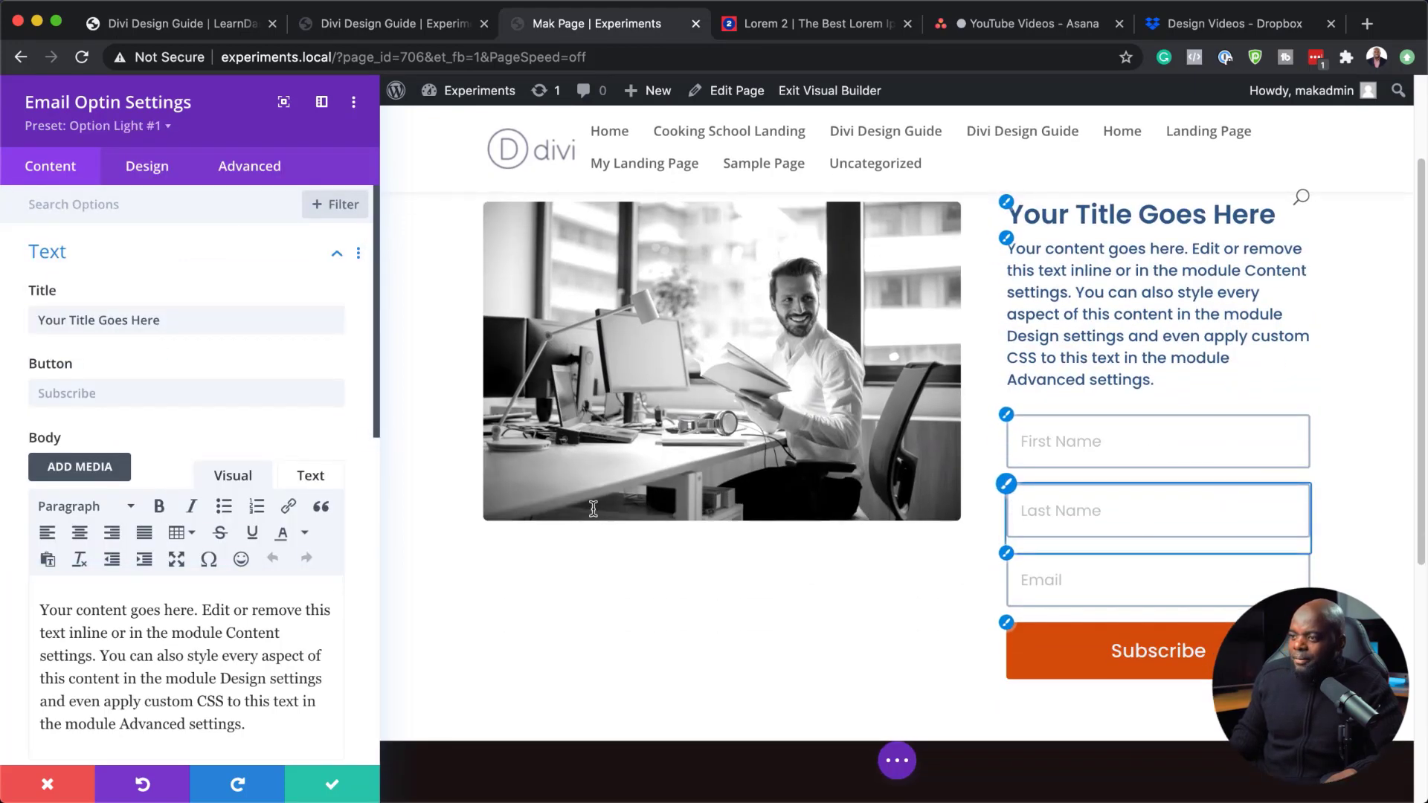
# Step: Turn off the first name and last name fields in the Email Optin form
pyautogui.scroll(-1, 190, 524)
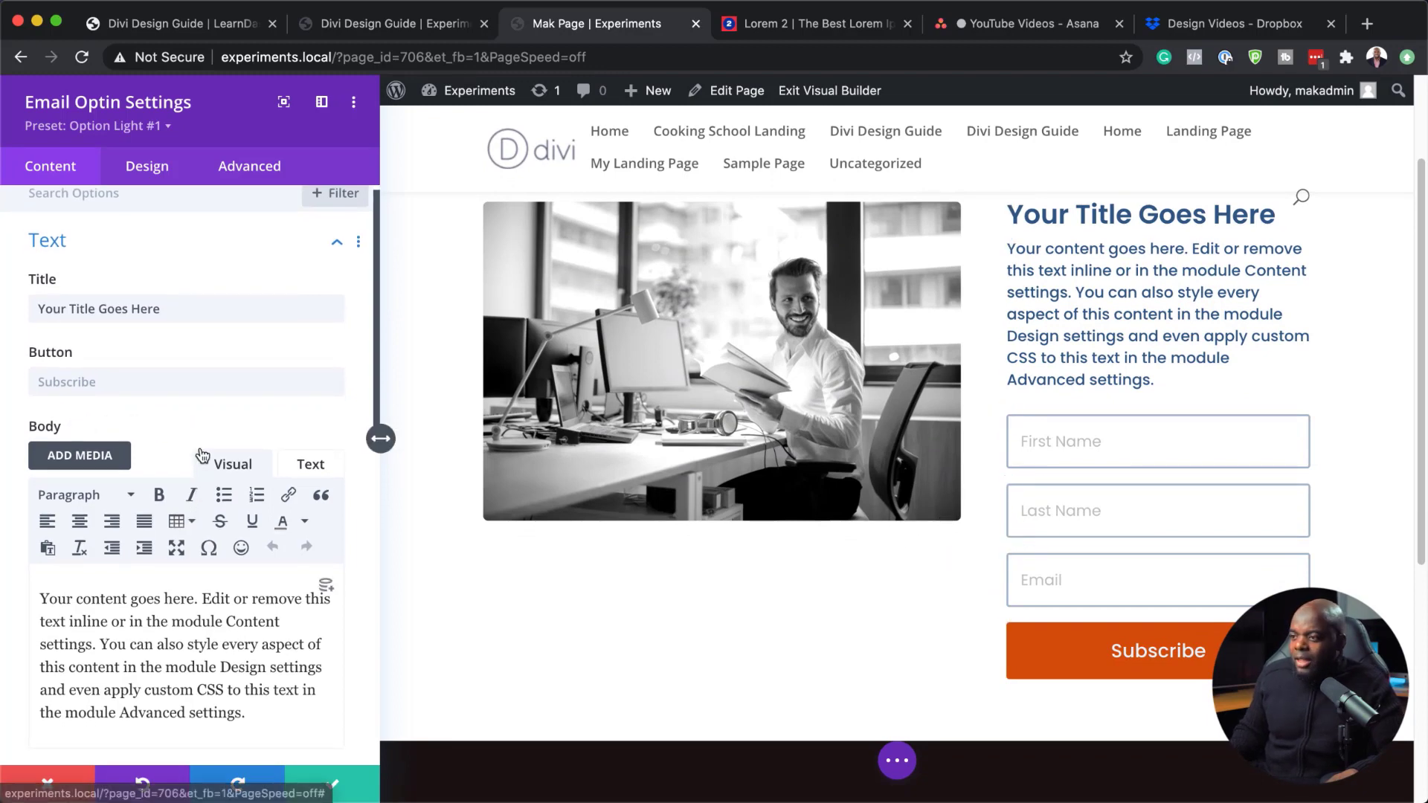
pyautogui.scroll(-10, 202, 453)
pyautogui.click(66, 555)
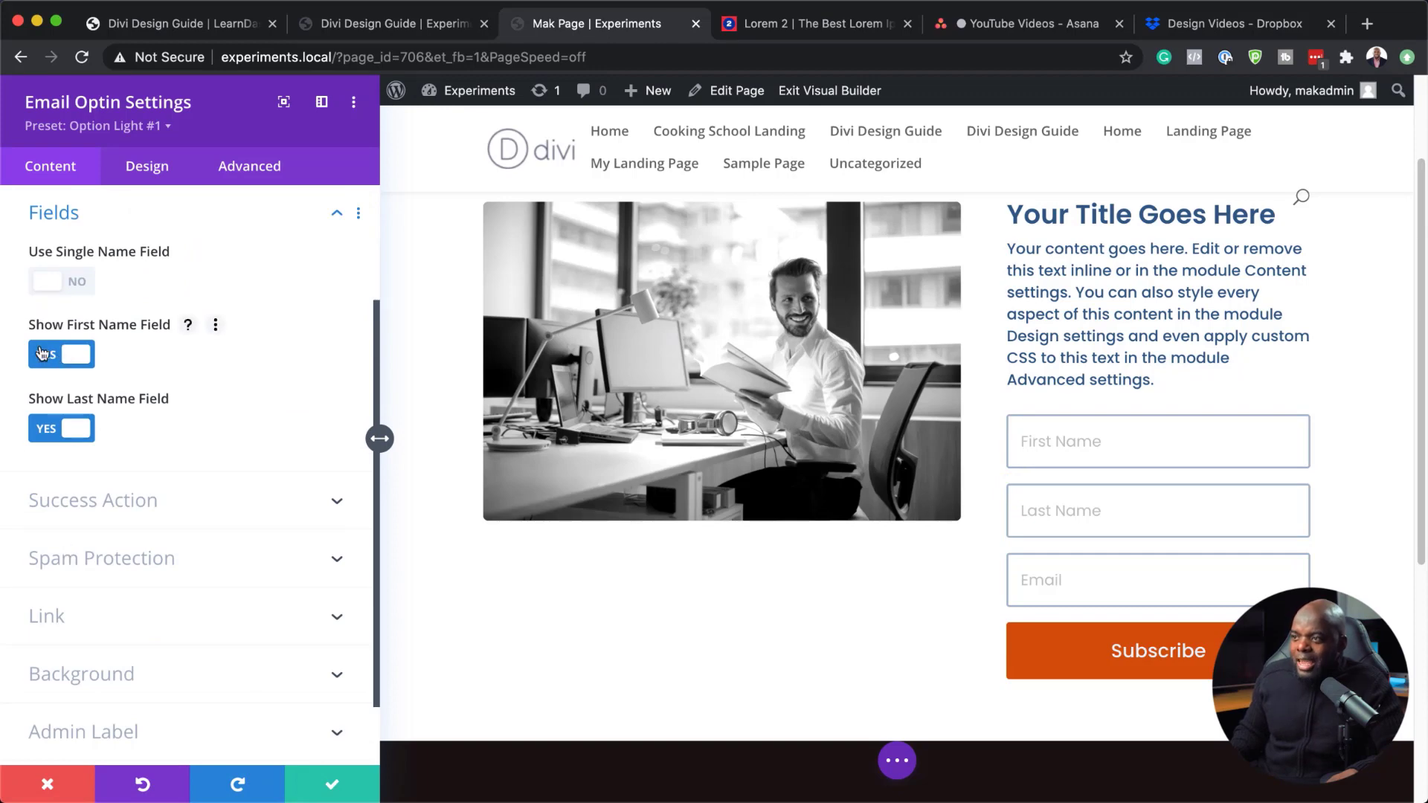
pyautogui.click(46, 356)
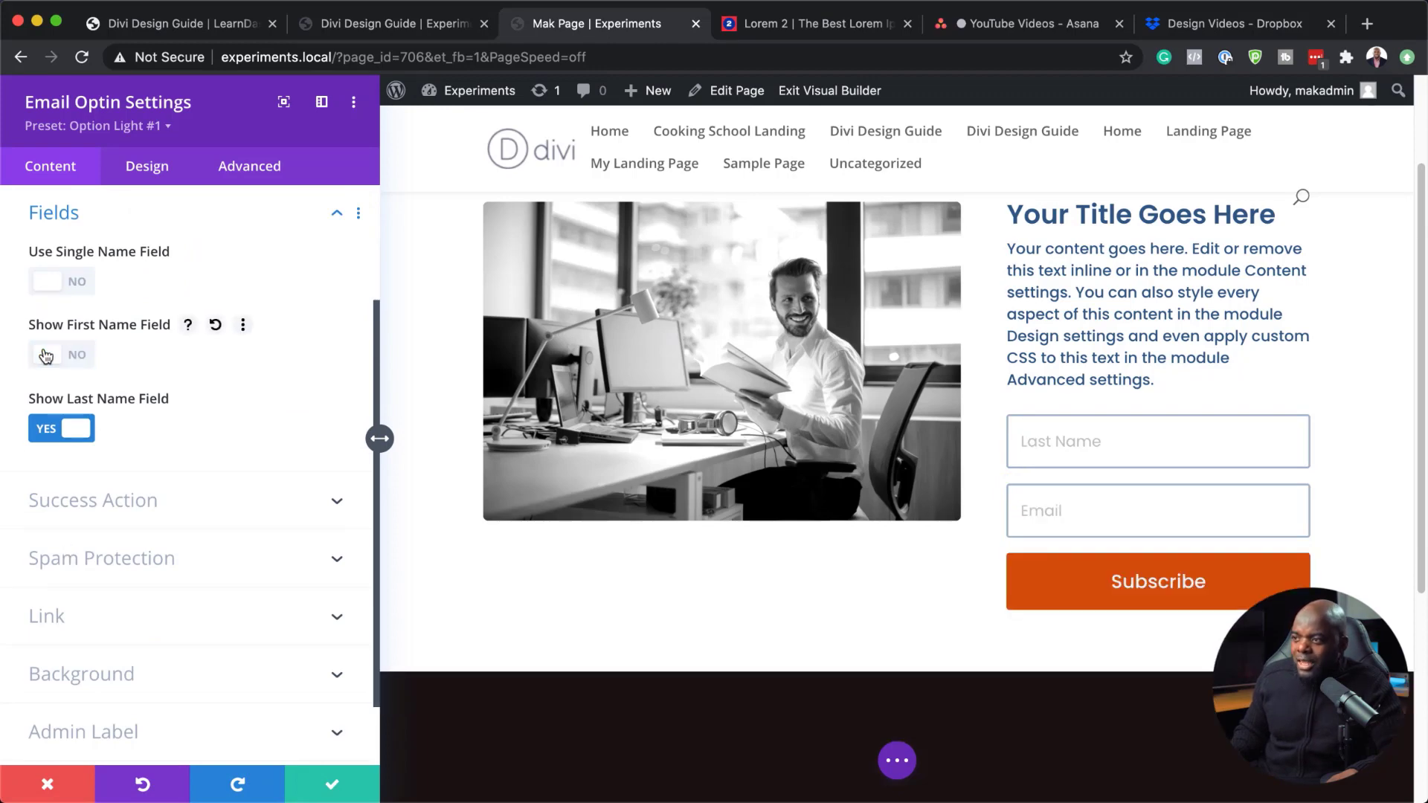
pyautogui.click(45, 437)
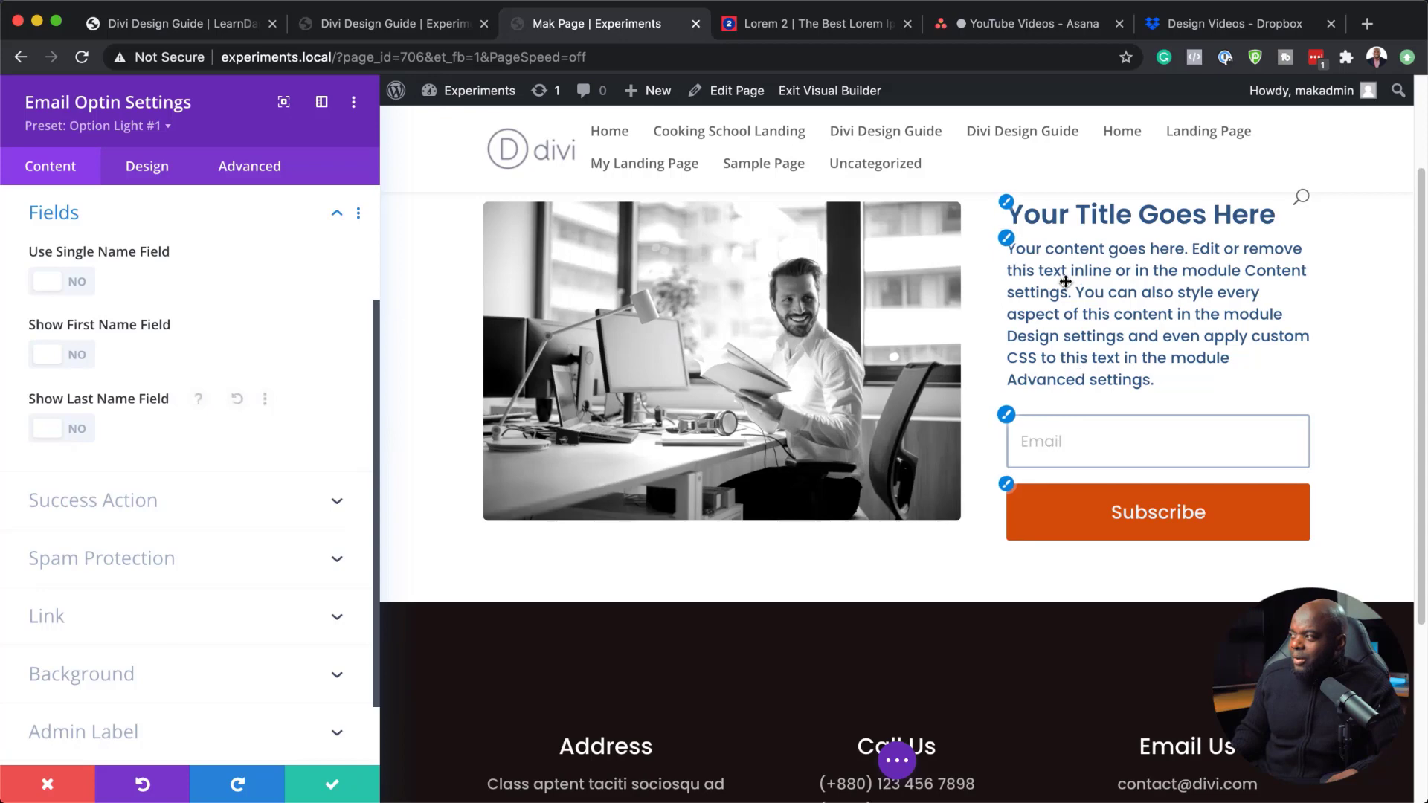
# Step: Replace the Email Optin body text with the Lorem 2 paragraph beginning "Donec nec justo eget felis" and save the module settings
pyautogui.scroll(3, 230, 401)
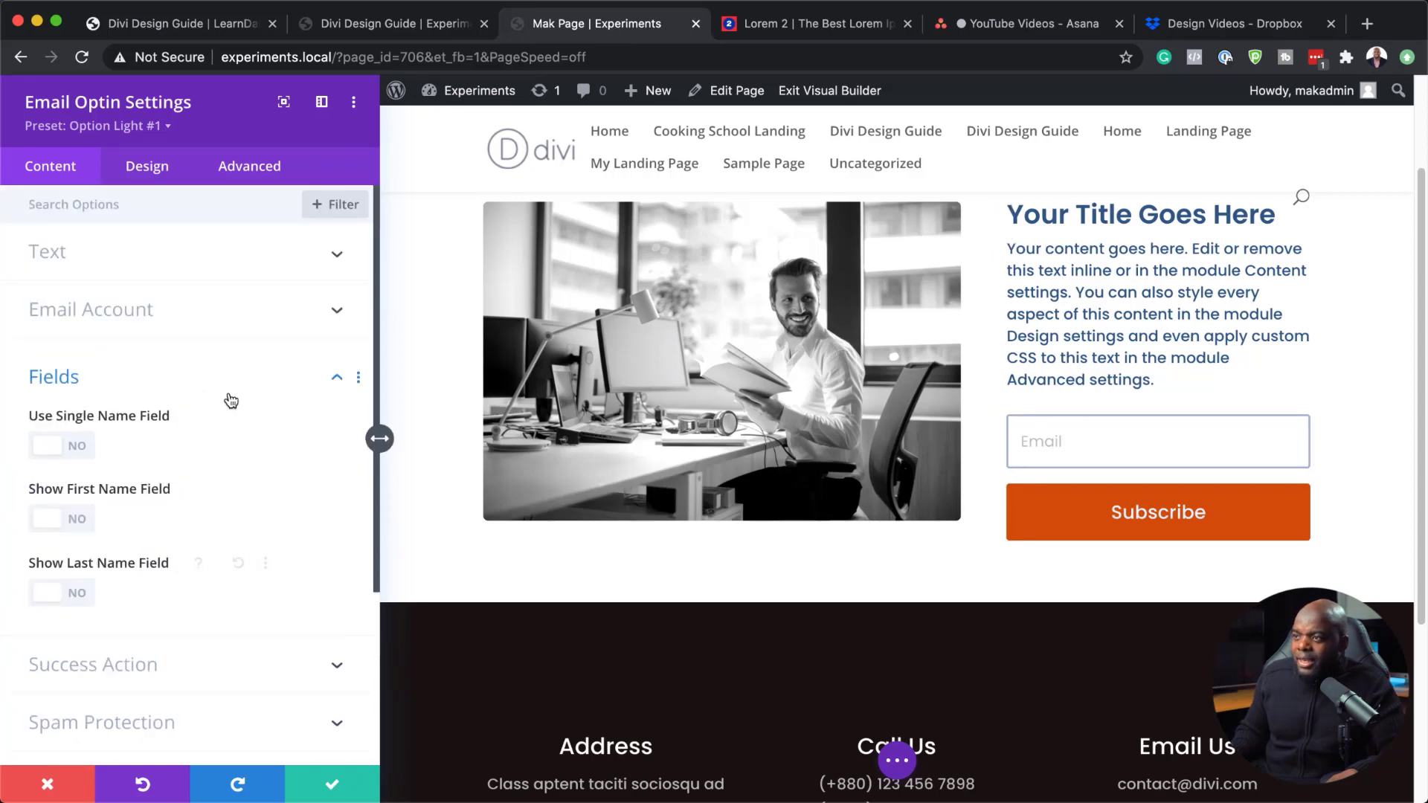
pyautogui.click(152, 266)
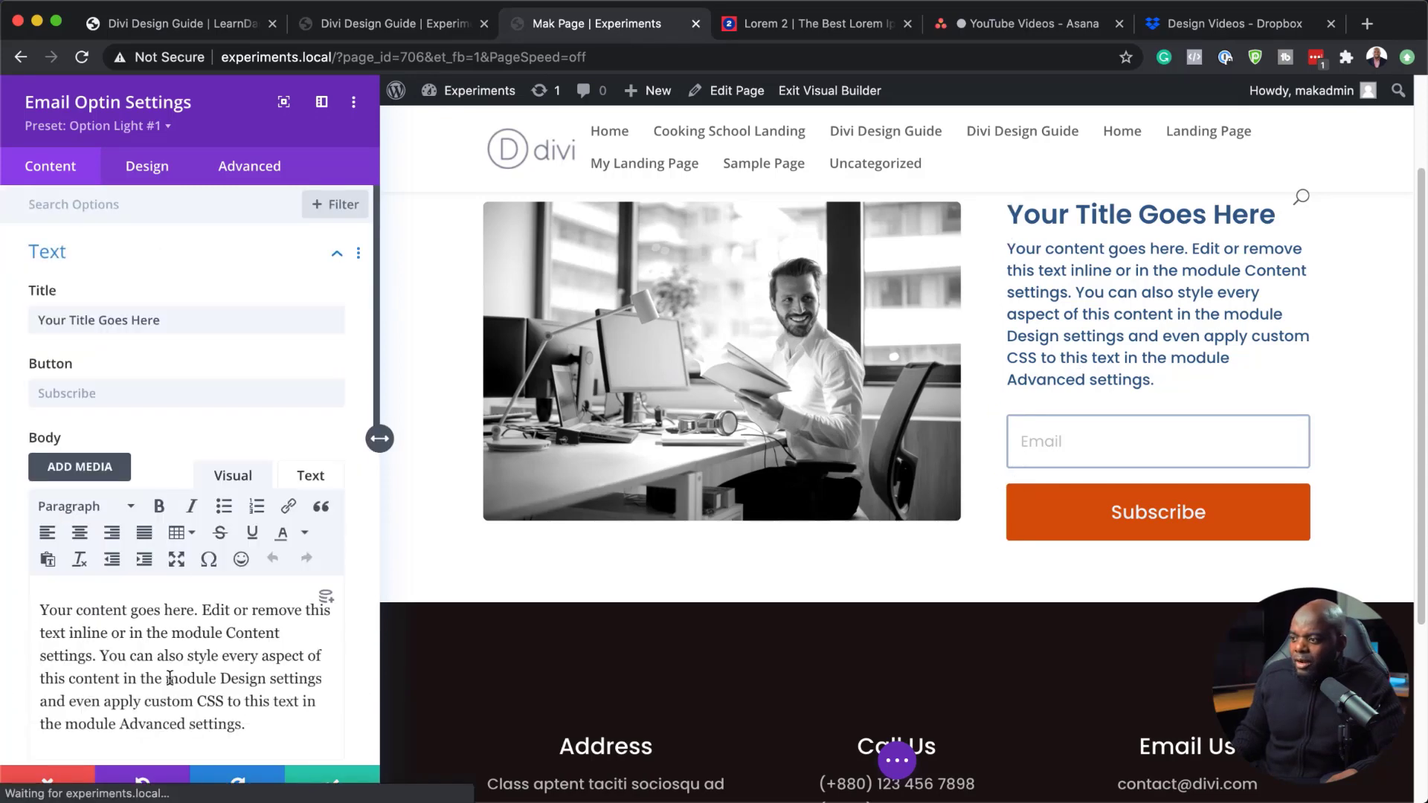
pyautogui.click(825, 33)
pyautogui.moveTo(542, 411); pyautogui.dragTo(748, 452)
pyautogui.press('super+c')
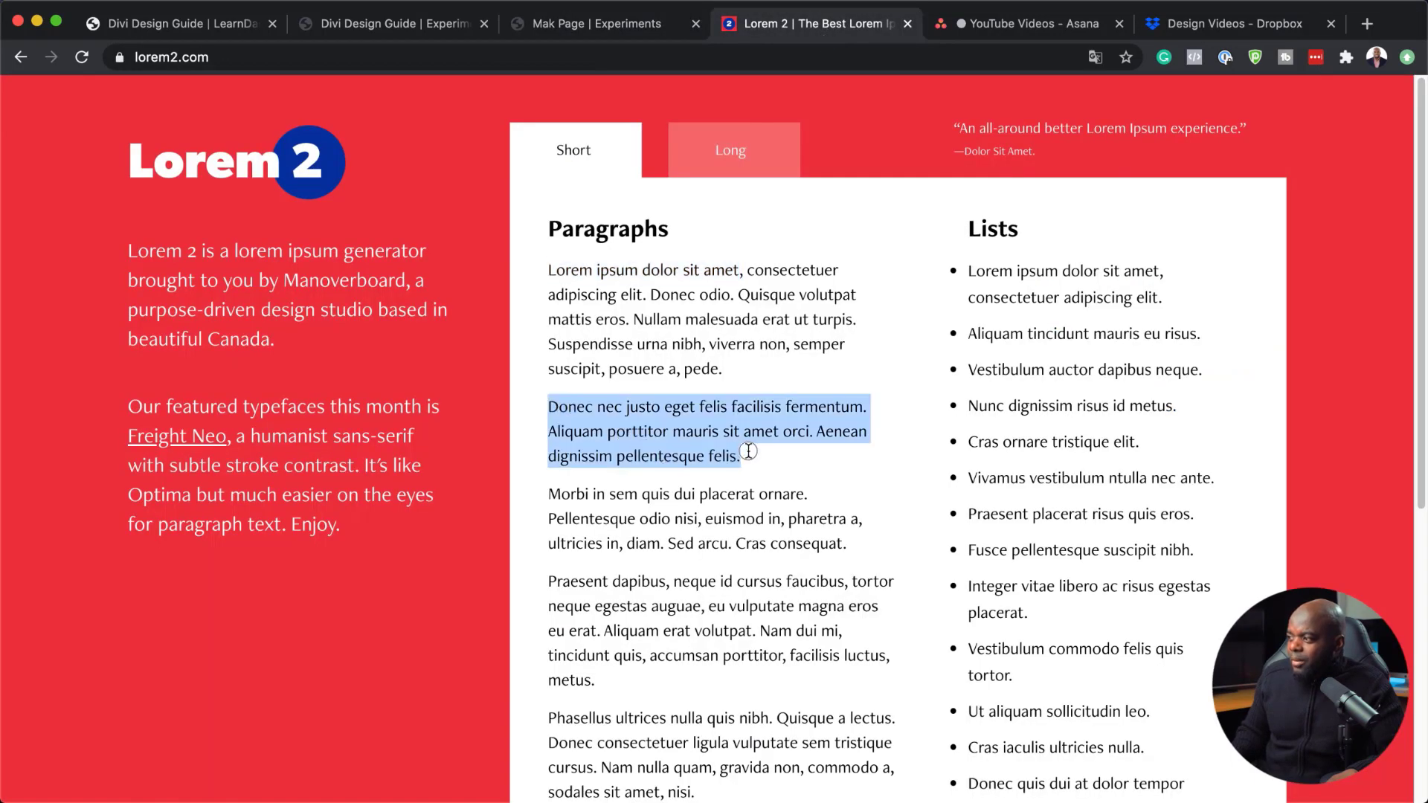
pyautogui.click(589, 28)
pyautogui.moveTo(257, 740); pyautogui.dragTo(21, 612)
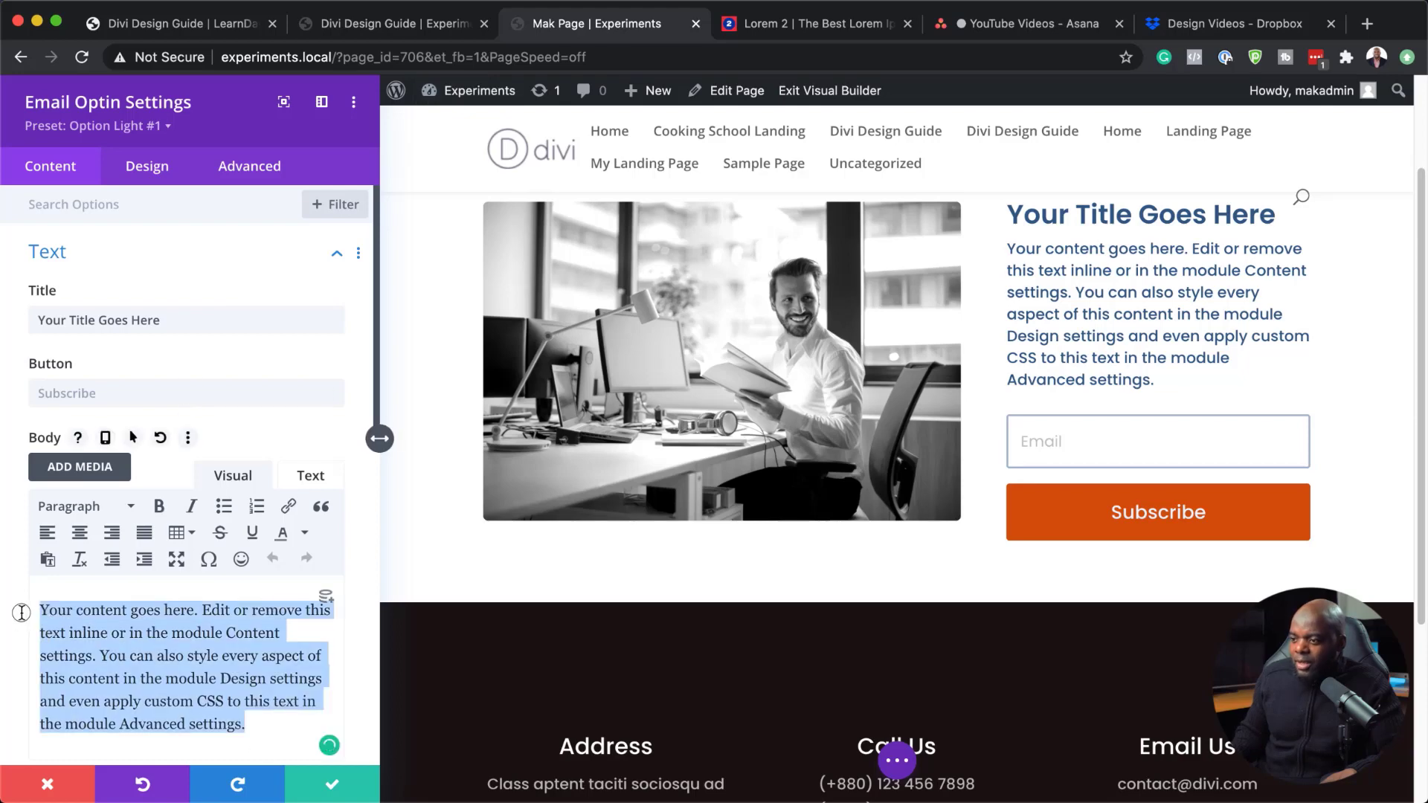
pyautogui.press('super+v')
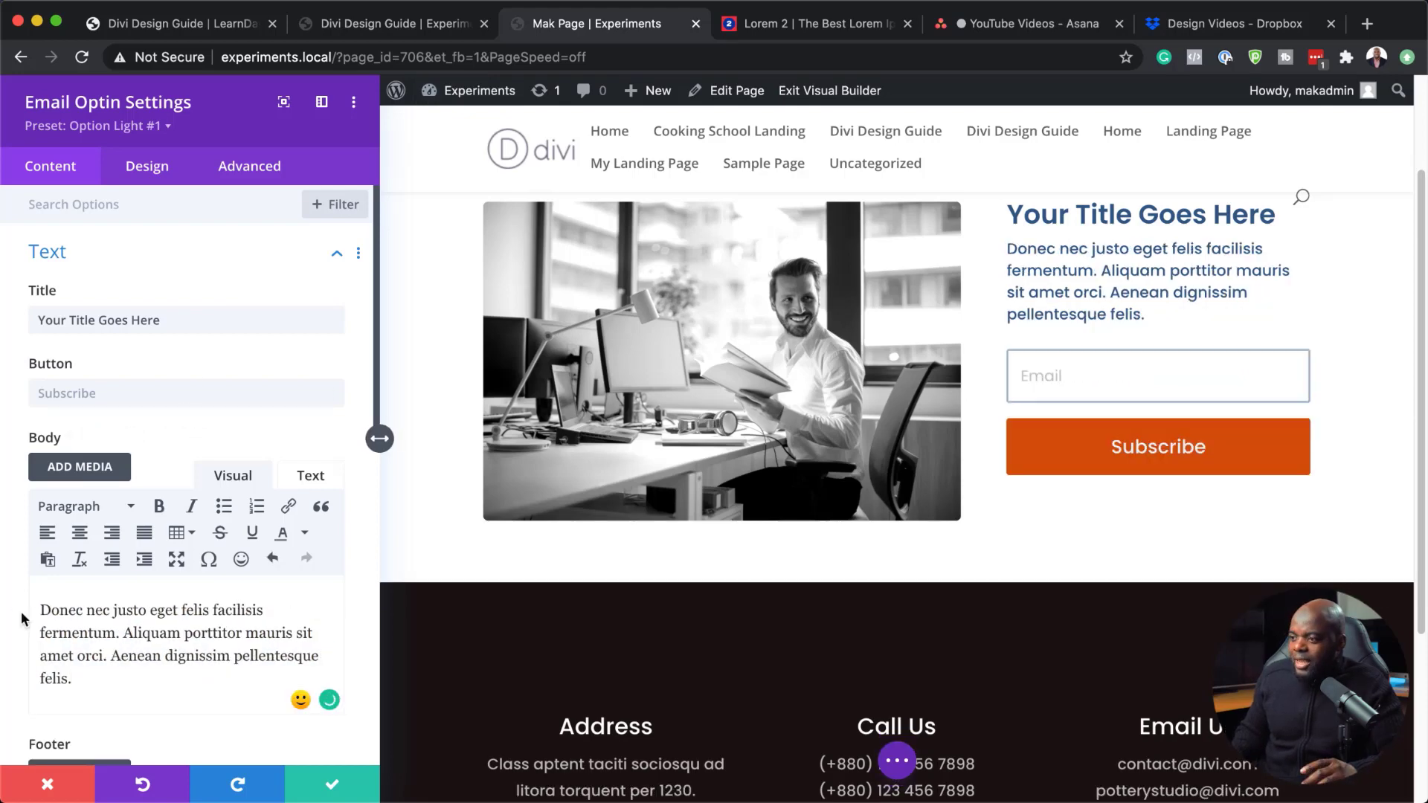
pyautogui.click(1071, 445)
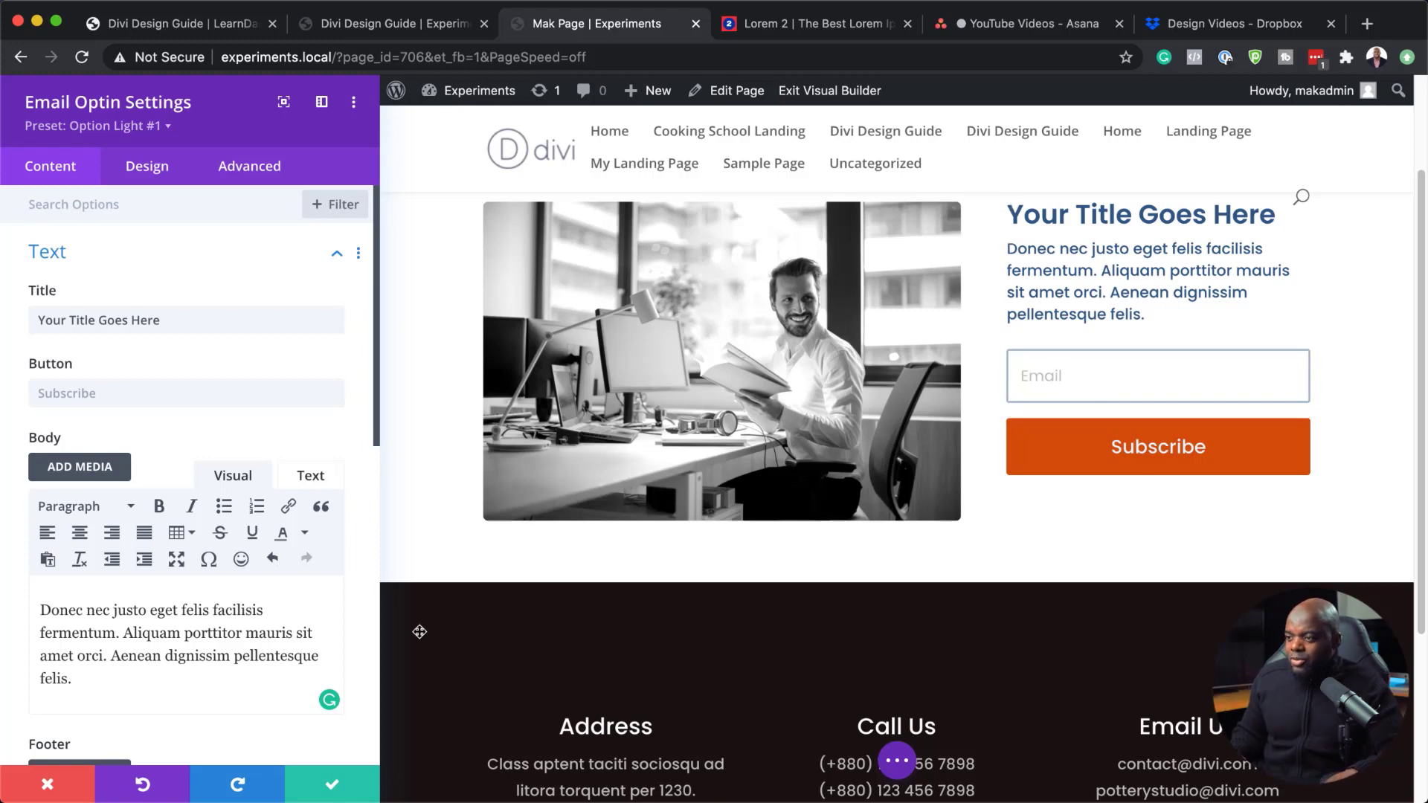
pyautogui.click(332, 787)
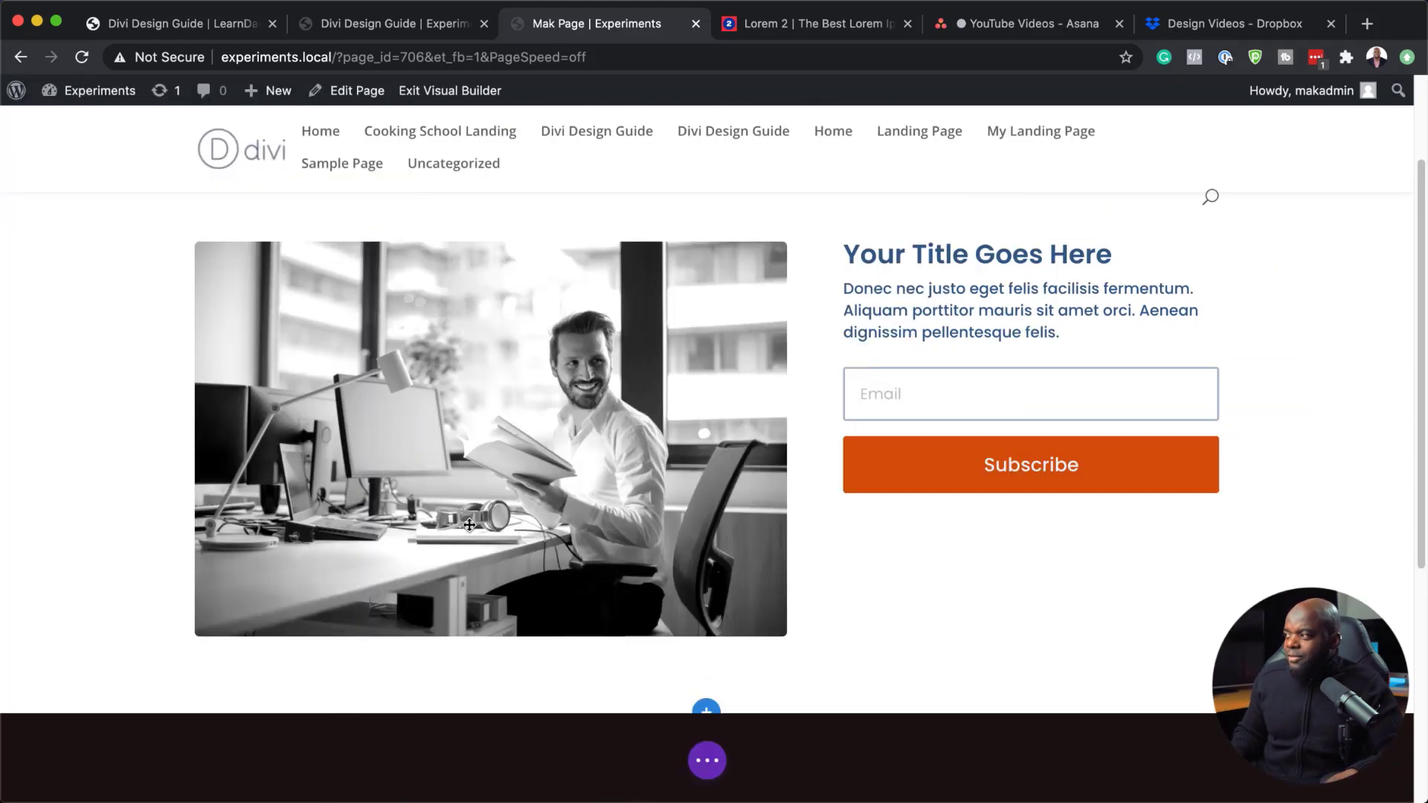
# Step: Insert a Blurb module in the first column of the three-column row below the photo
pyautogui.scroll(5, 1110, 610)
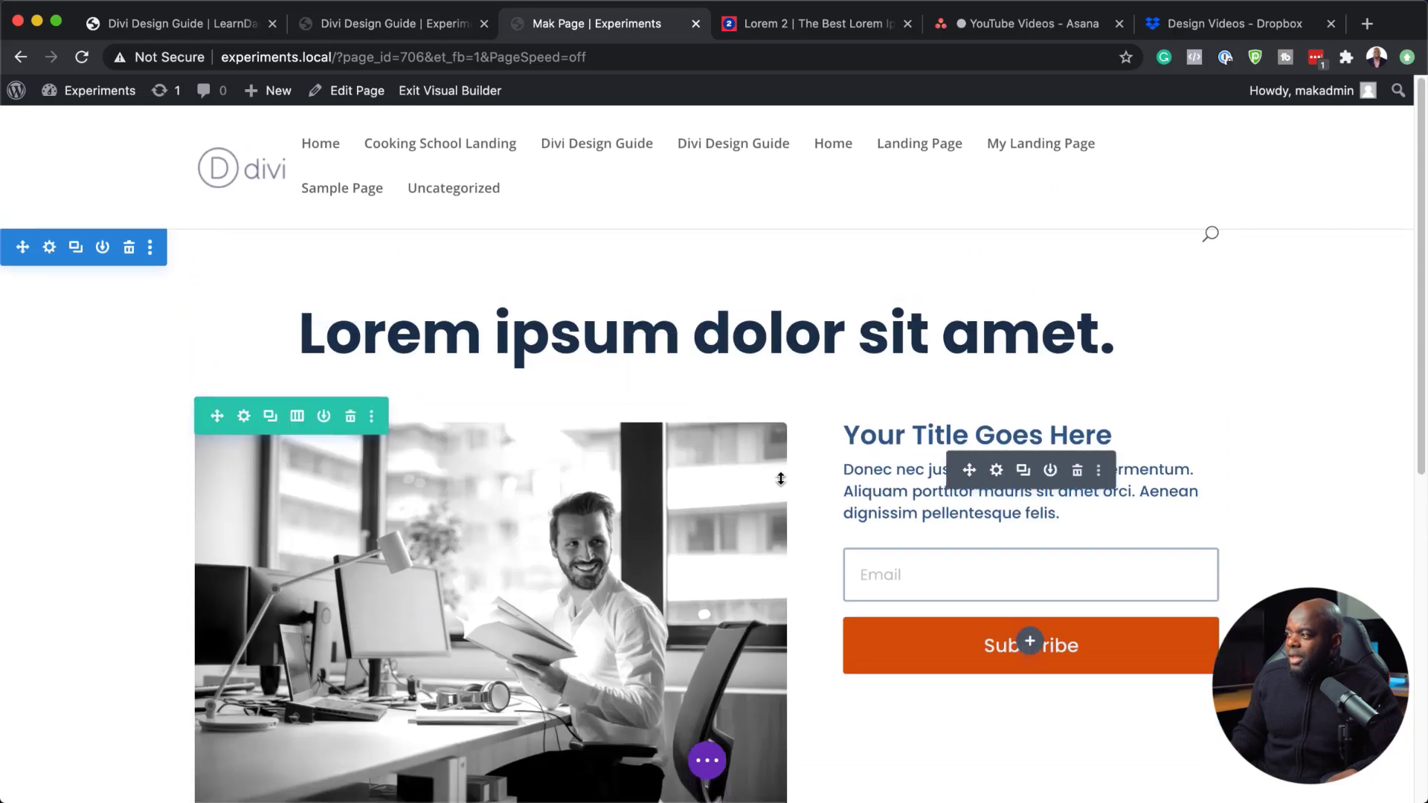
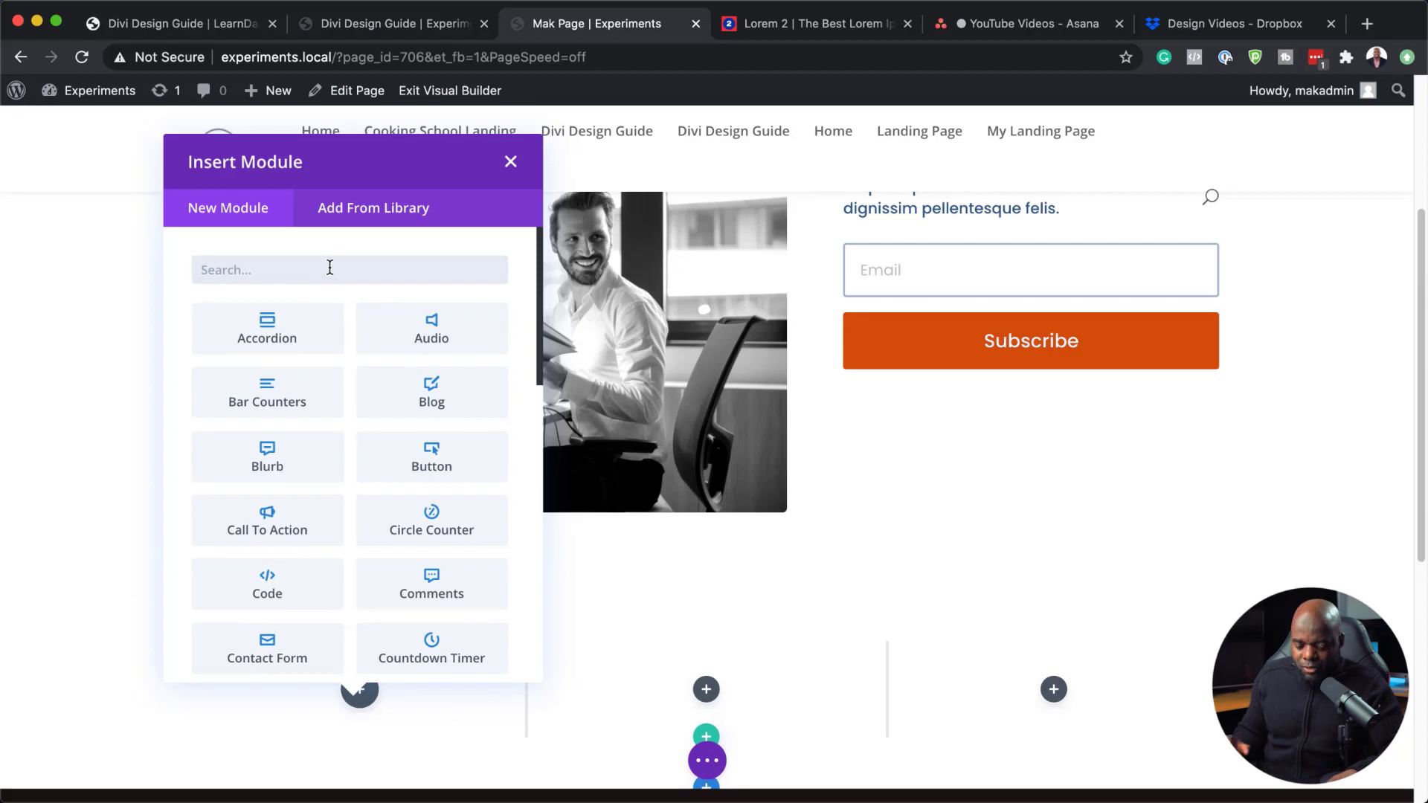
pyautogui.click(329, 268)
pyautogui.write('bl')
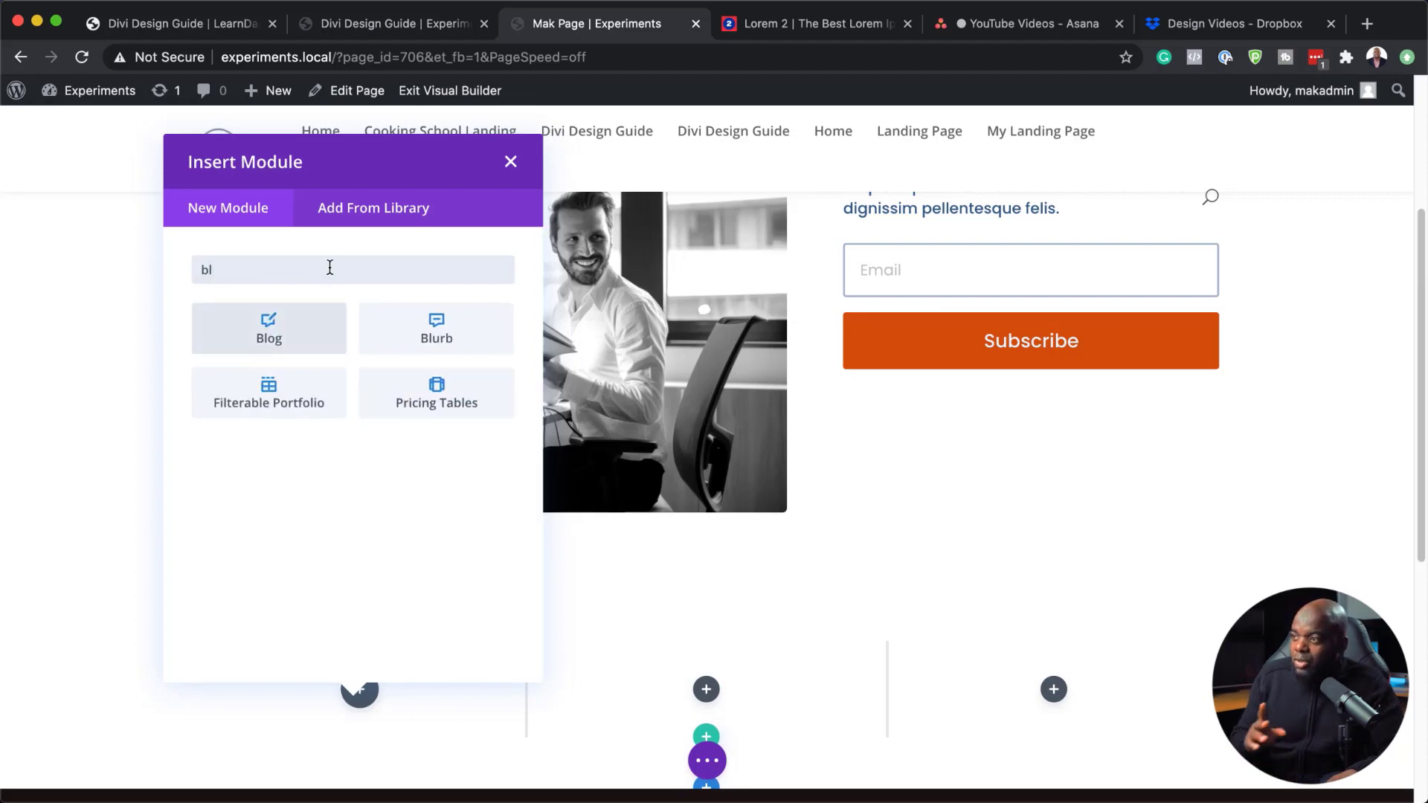
pyautogui.click(393, 330)
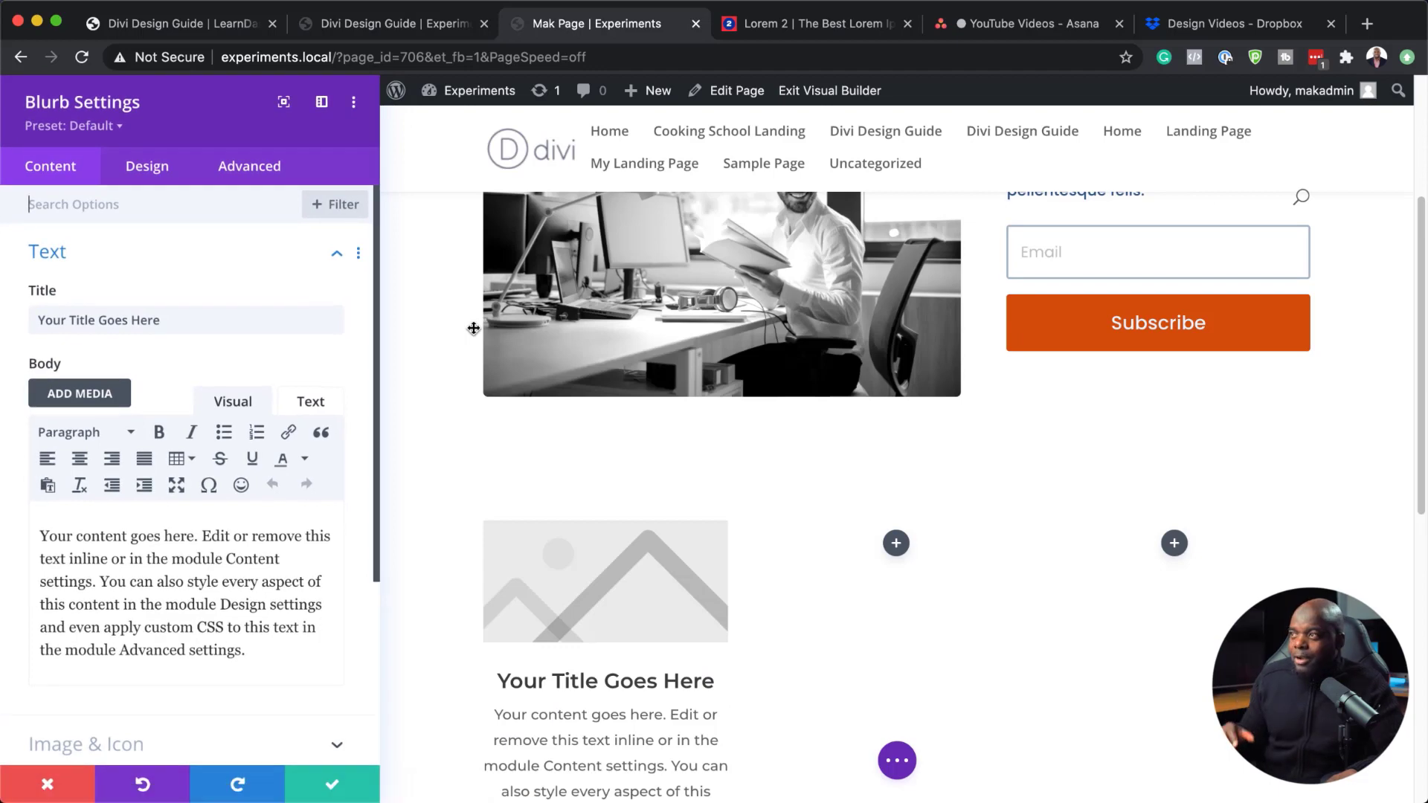
# Step: Compare the blurb styles in the design guide page and apply the Blurb 2 preset to the new Blurb module
pyautogui.click(437, 26)
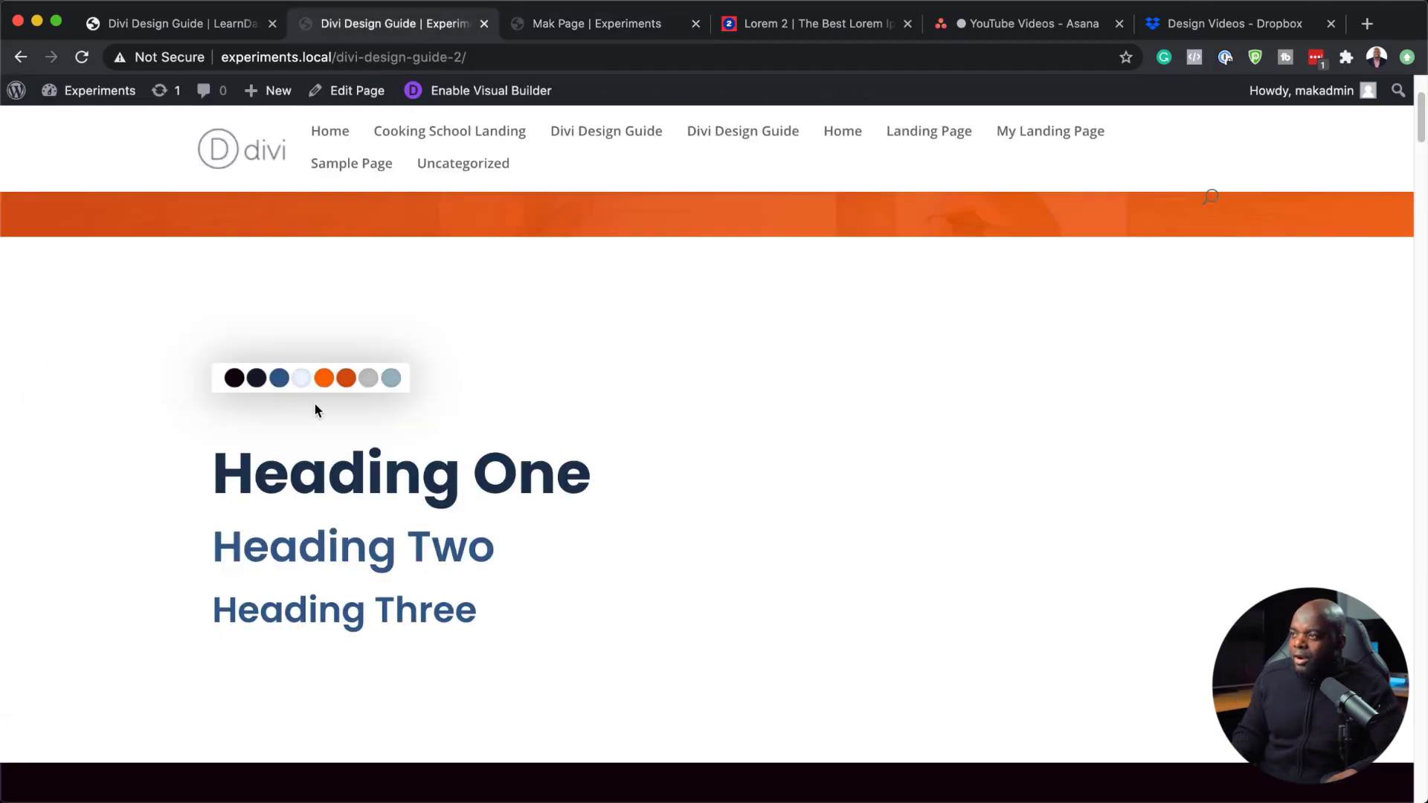
pyautogui.scroll(-10, 472, 409)
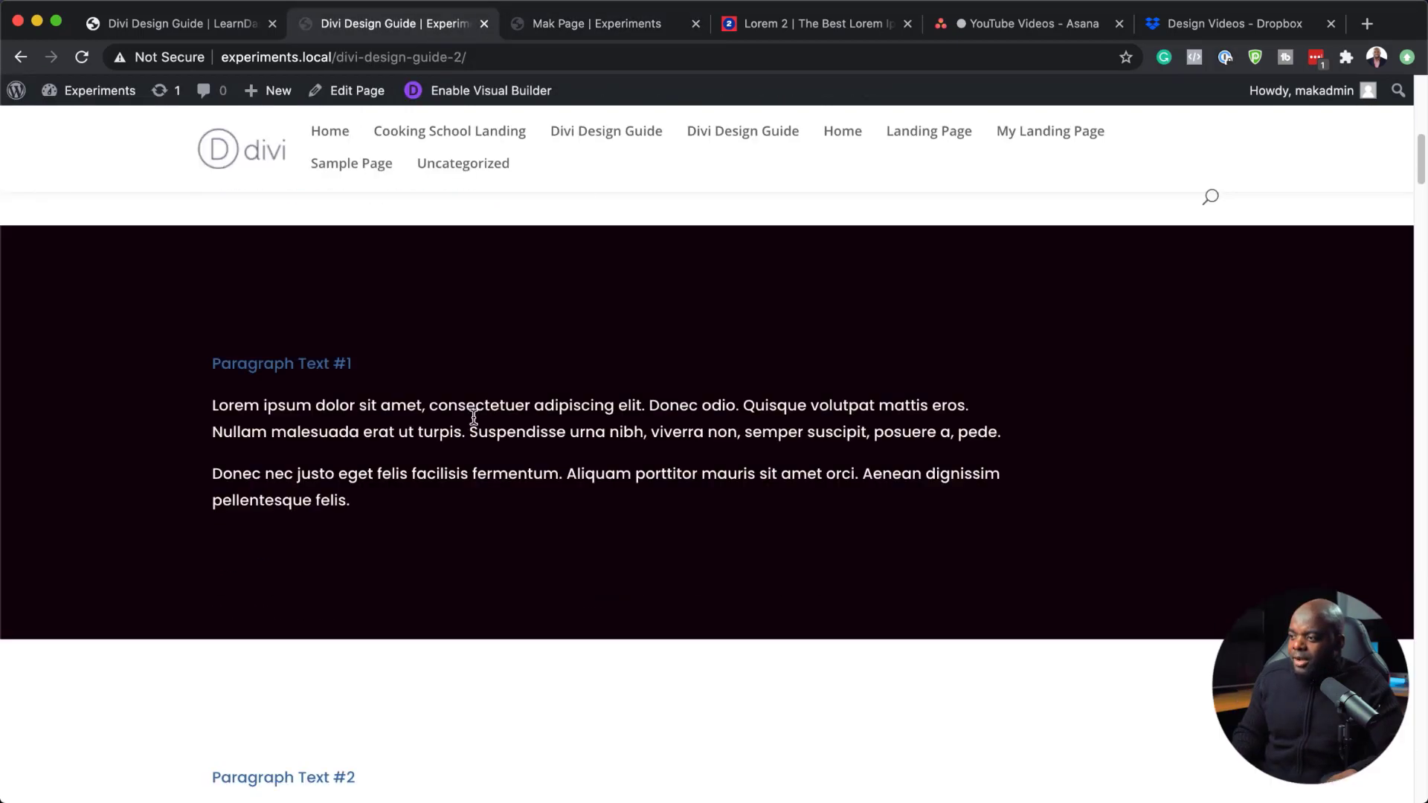
pyautogui.scroll(-15, 474, 417)
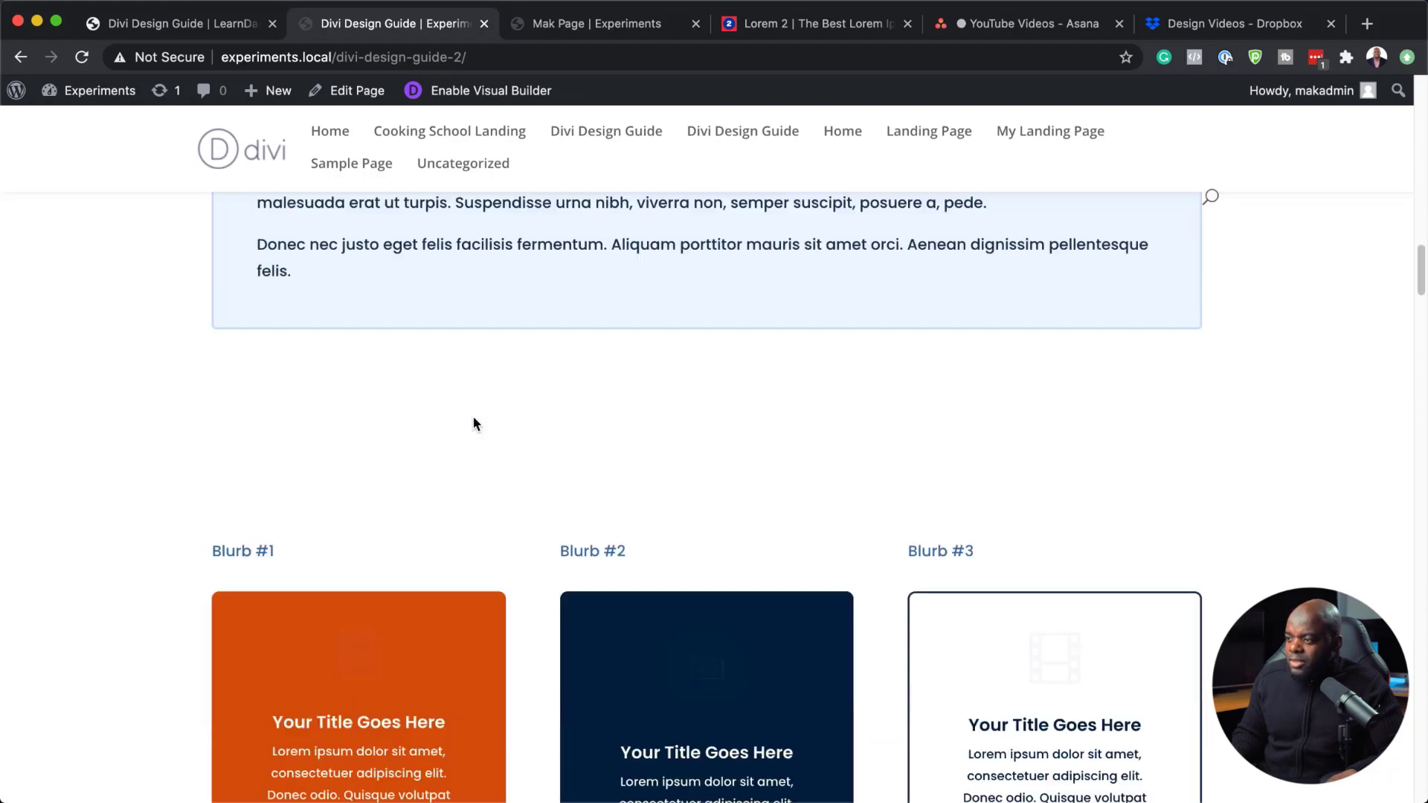
pyautogui.scroll(-2, 473, 416)
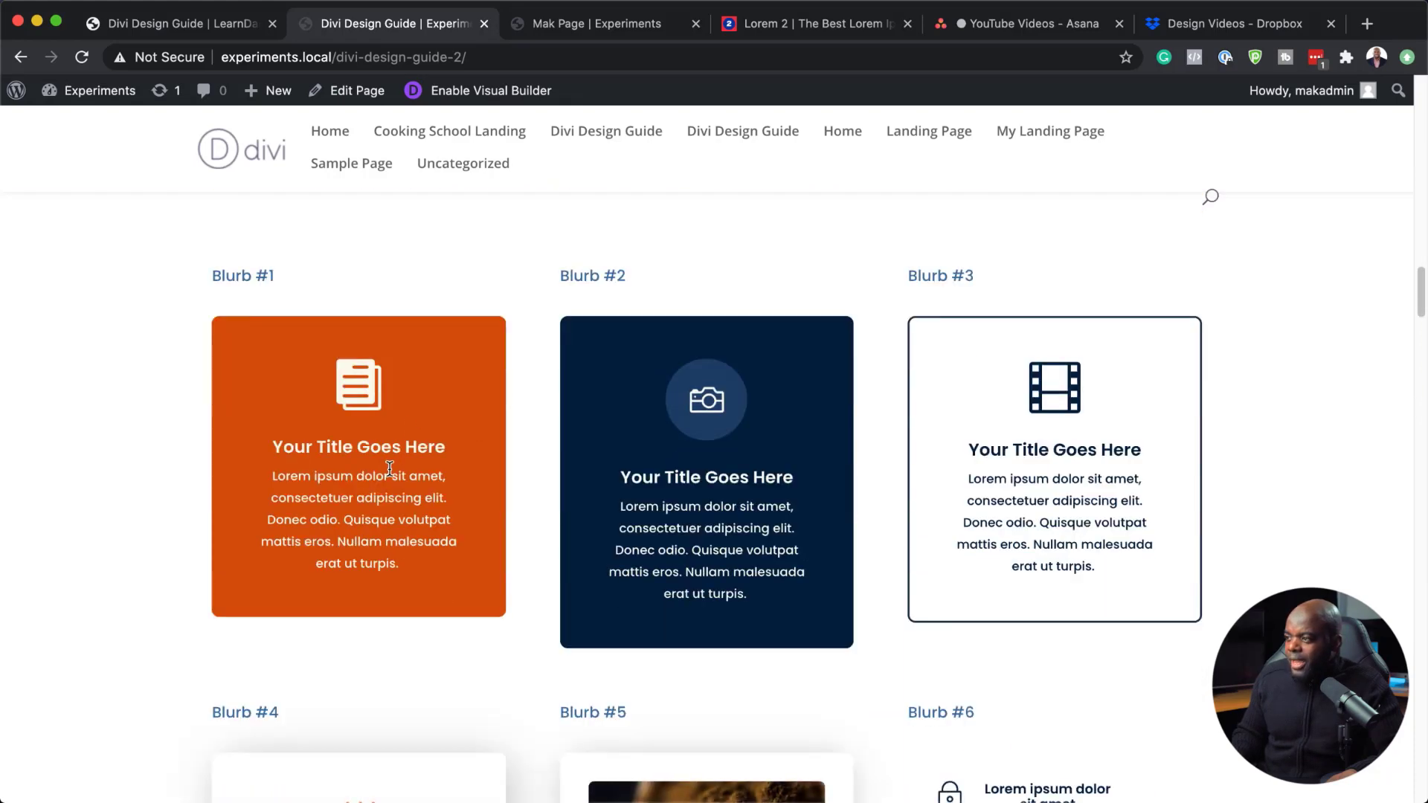
pyautogui.scroll(-2, 520, 492)
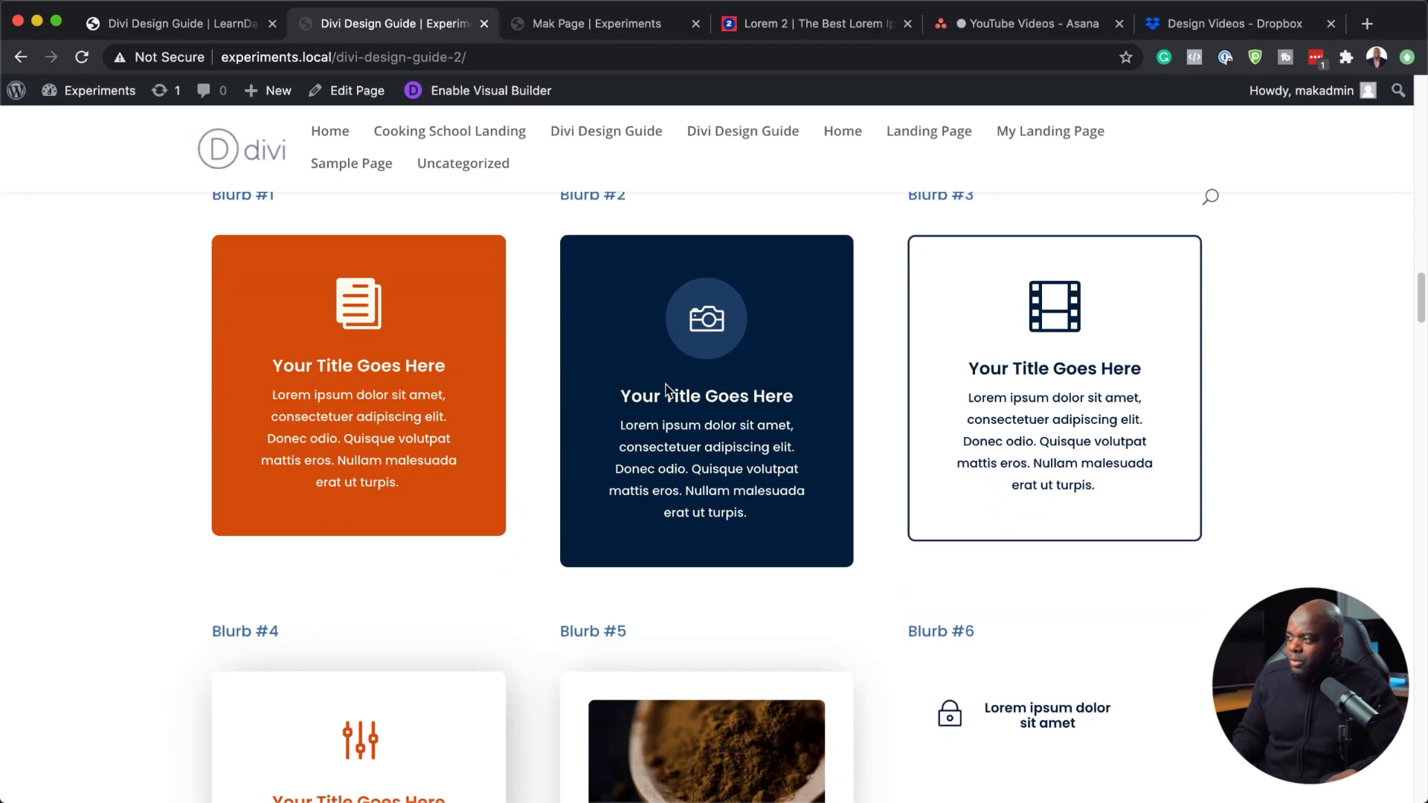
pyautogui.scroll(-1, 666, 422)
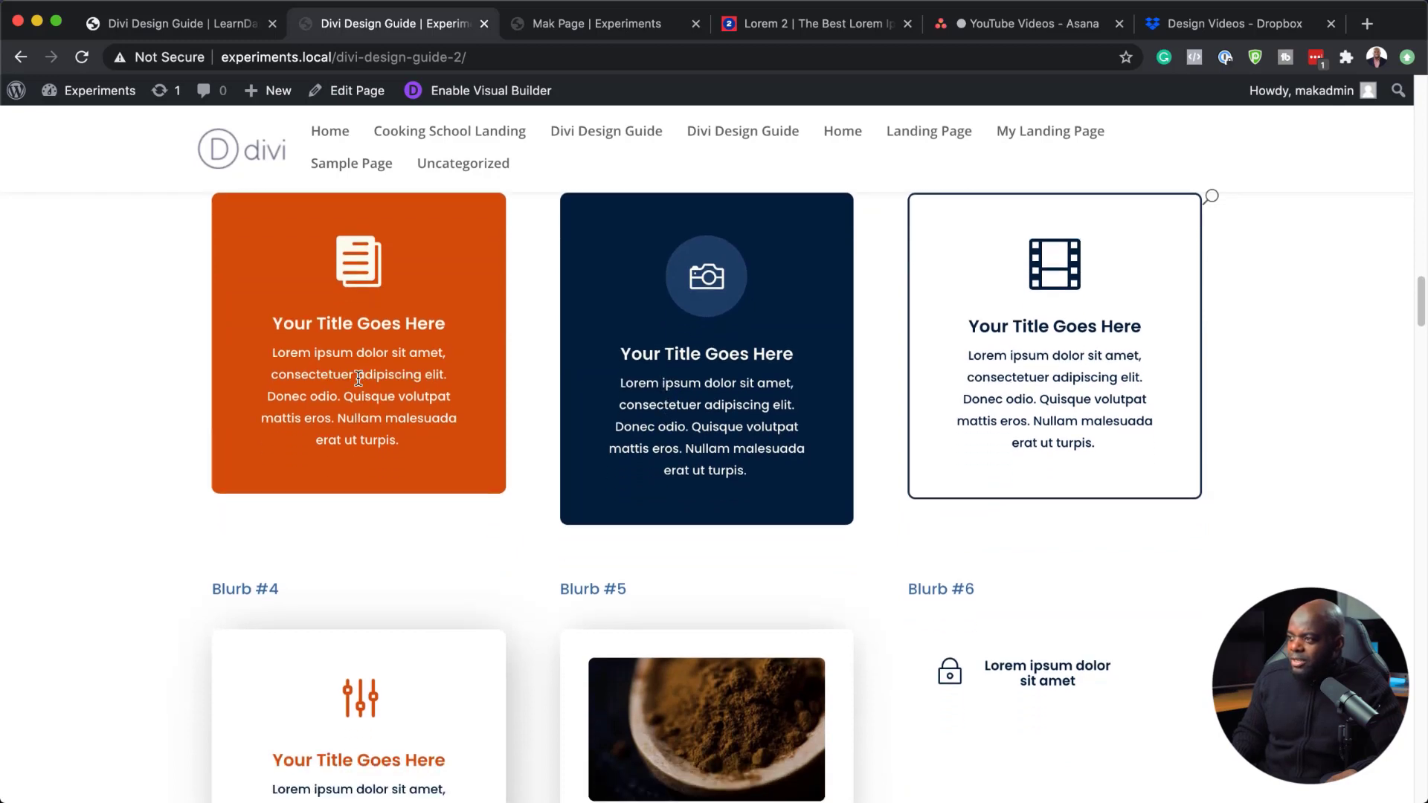
pyautogui.click(601, 20)
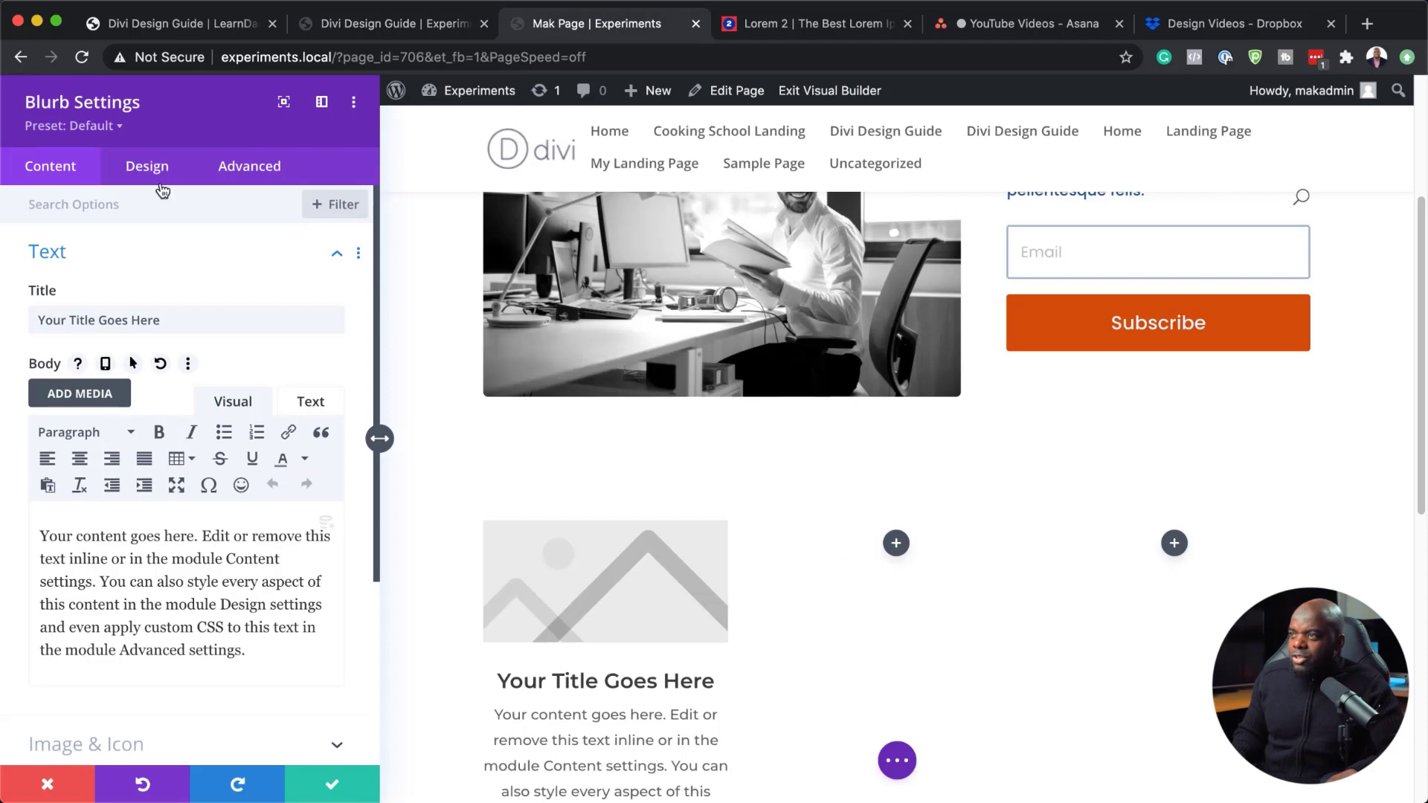
pyautogui.click(110, 128)
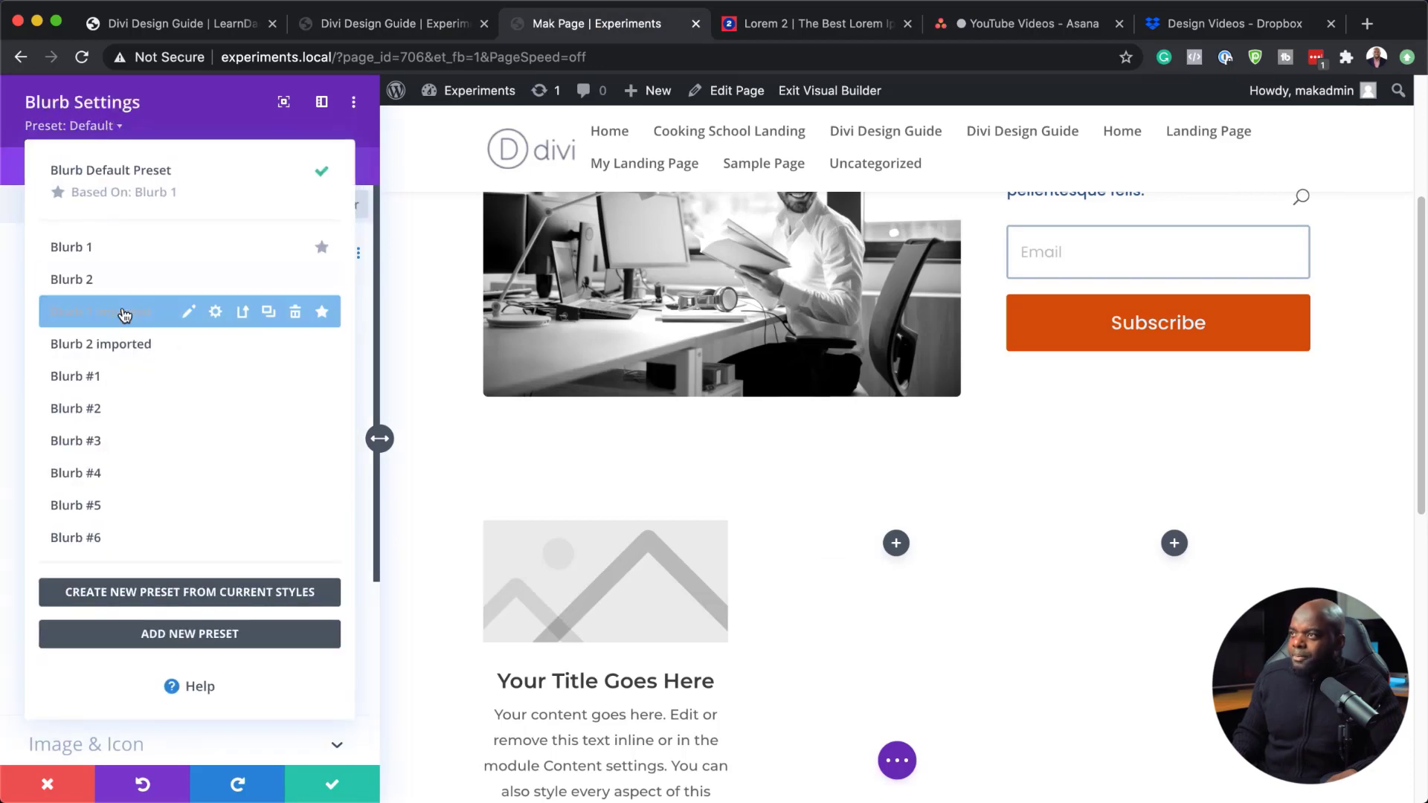
pyautogui.click(350, 27)
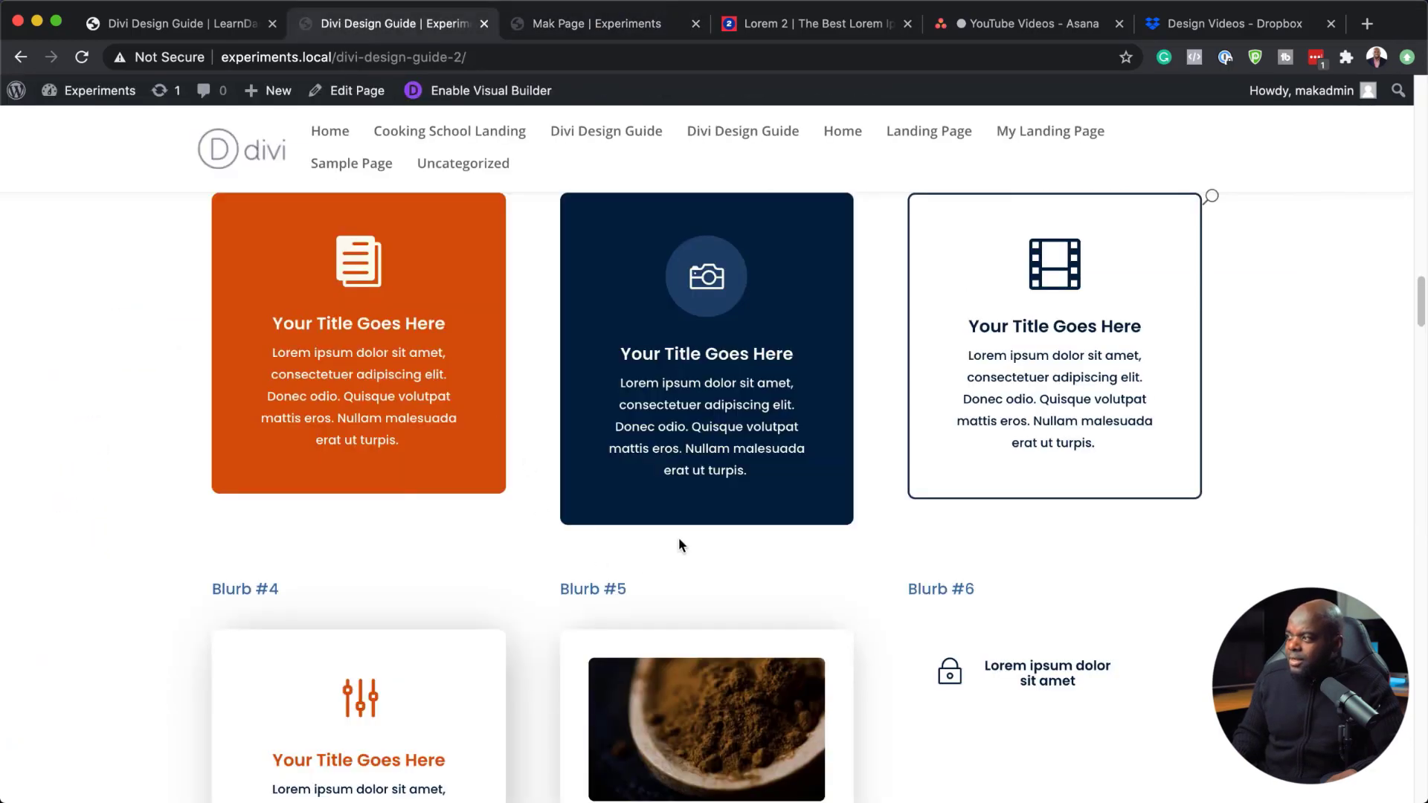
pyautogui.scroll(3, 679, 545)
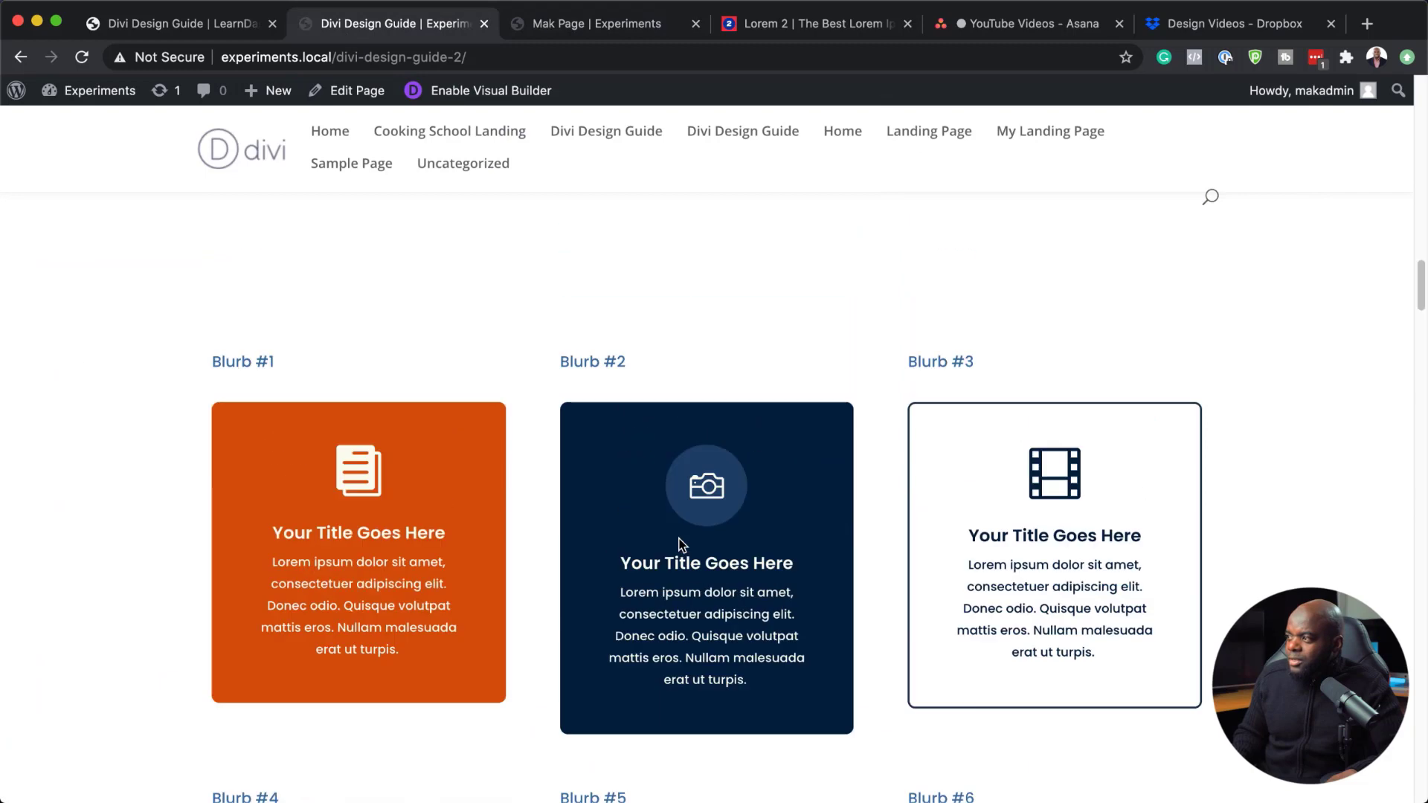
pyautogui.click(545, 30)
pyautogui.click(127, 281)
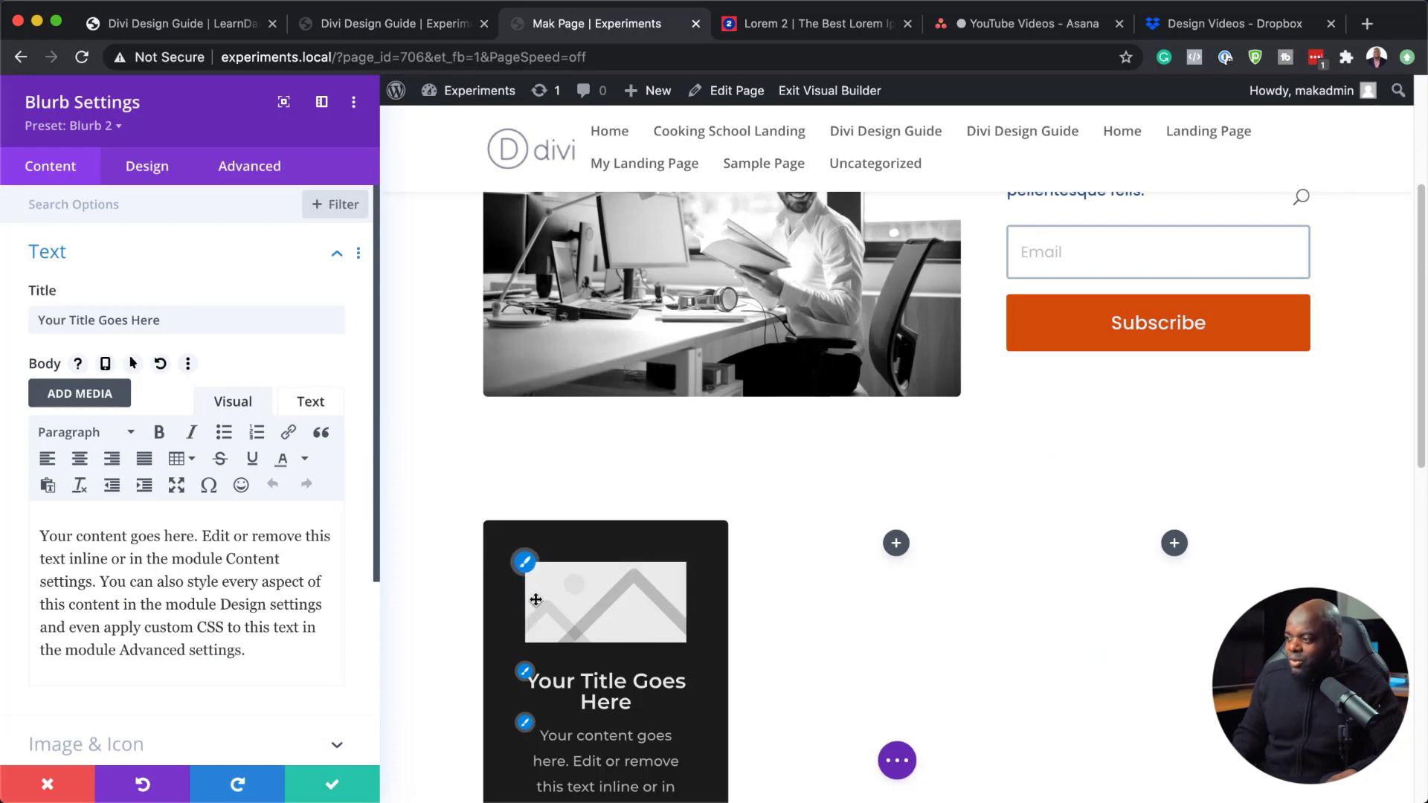
# Step: Switch the Blurb module from an image to the map location pin icon and save the module settings
pyautogui.scroll(-3, 168, 618)
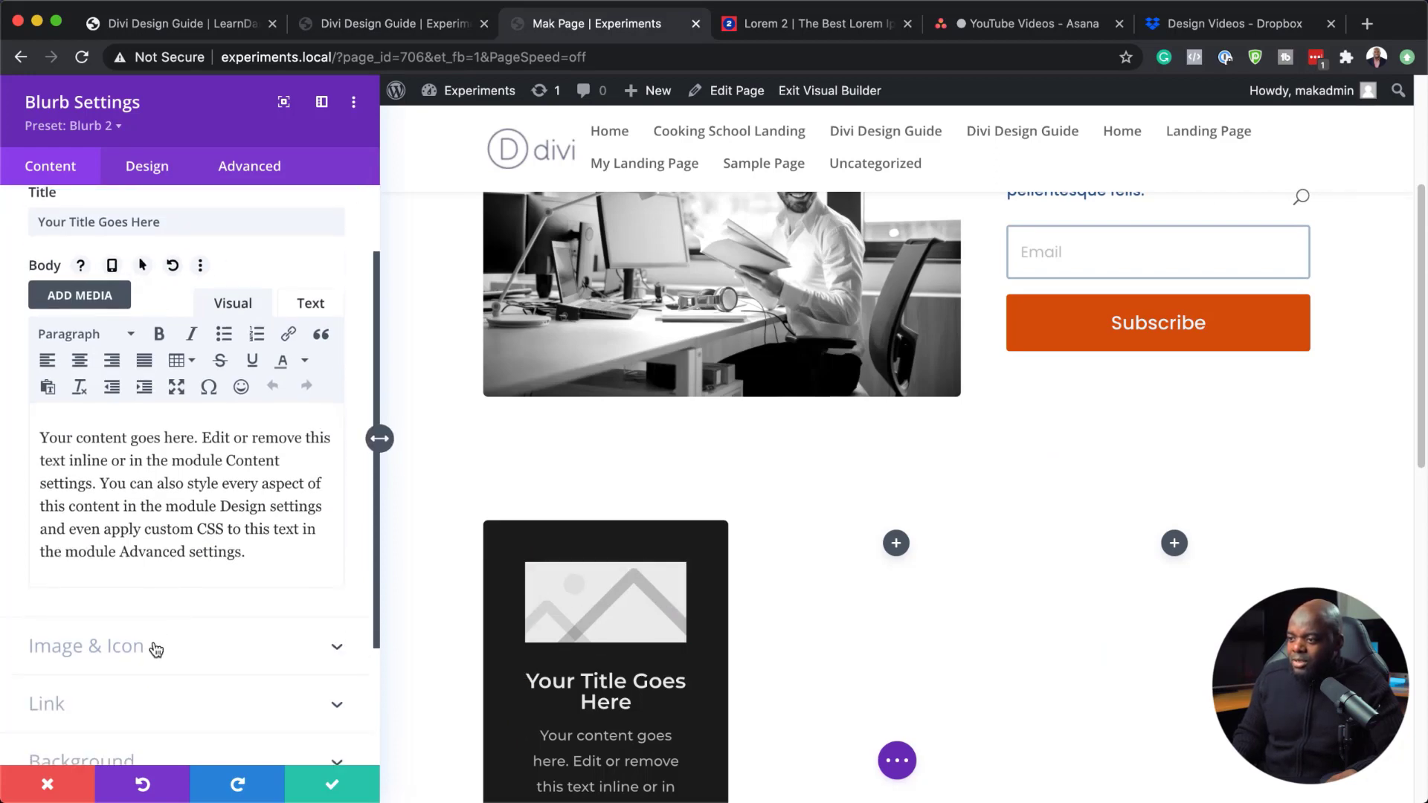
pyautogui.click(153, 645)
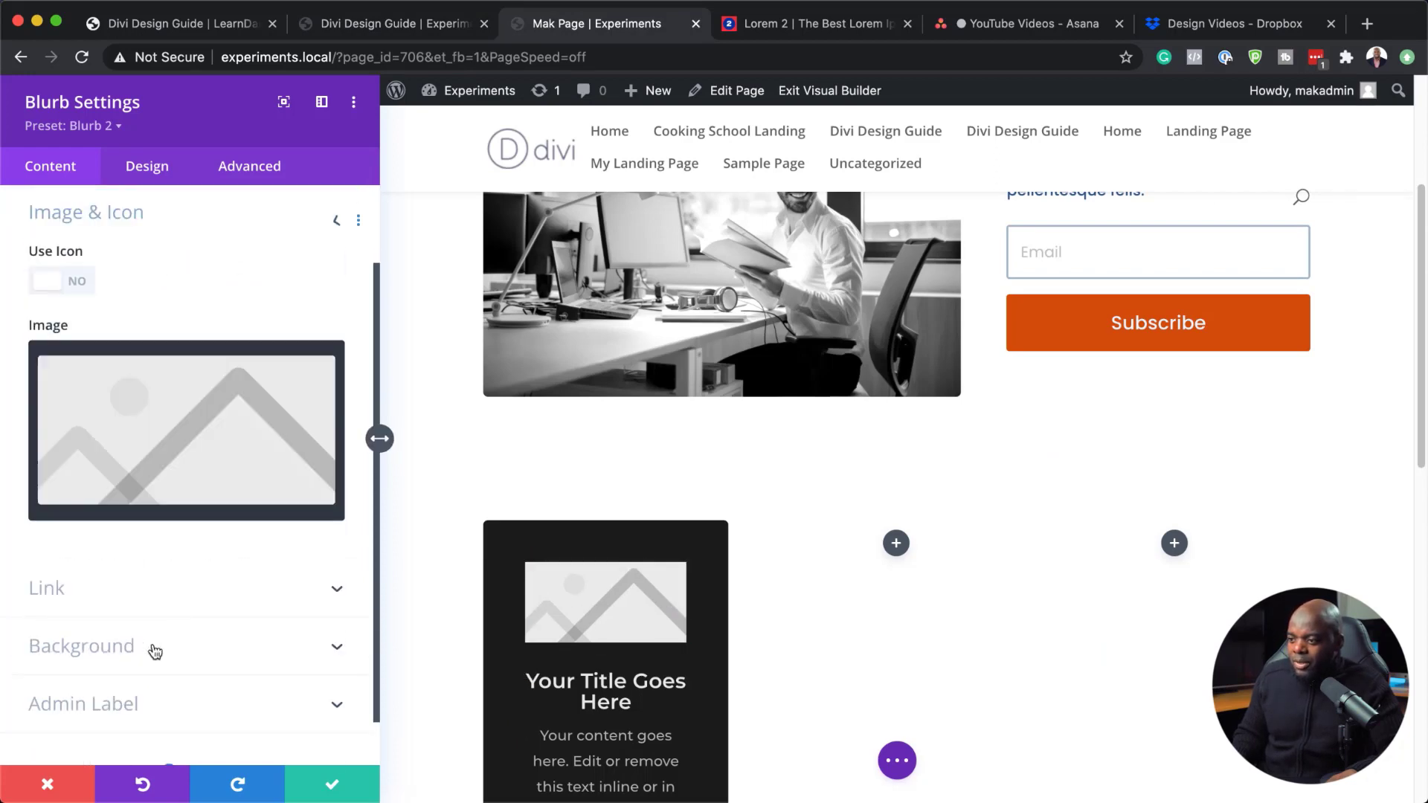
pyautogui.click(83, 285)
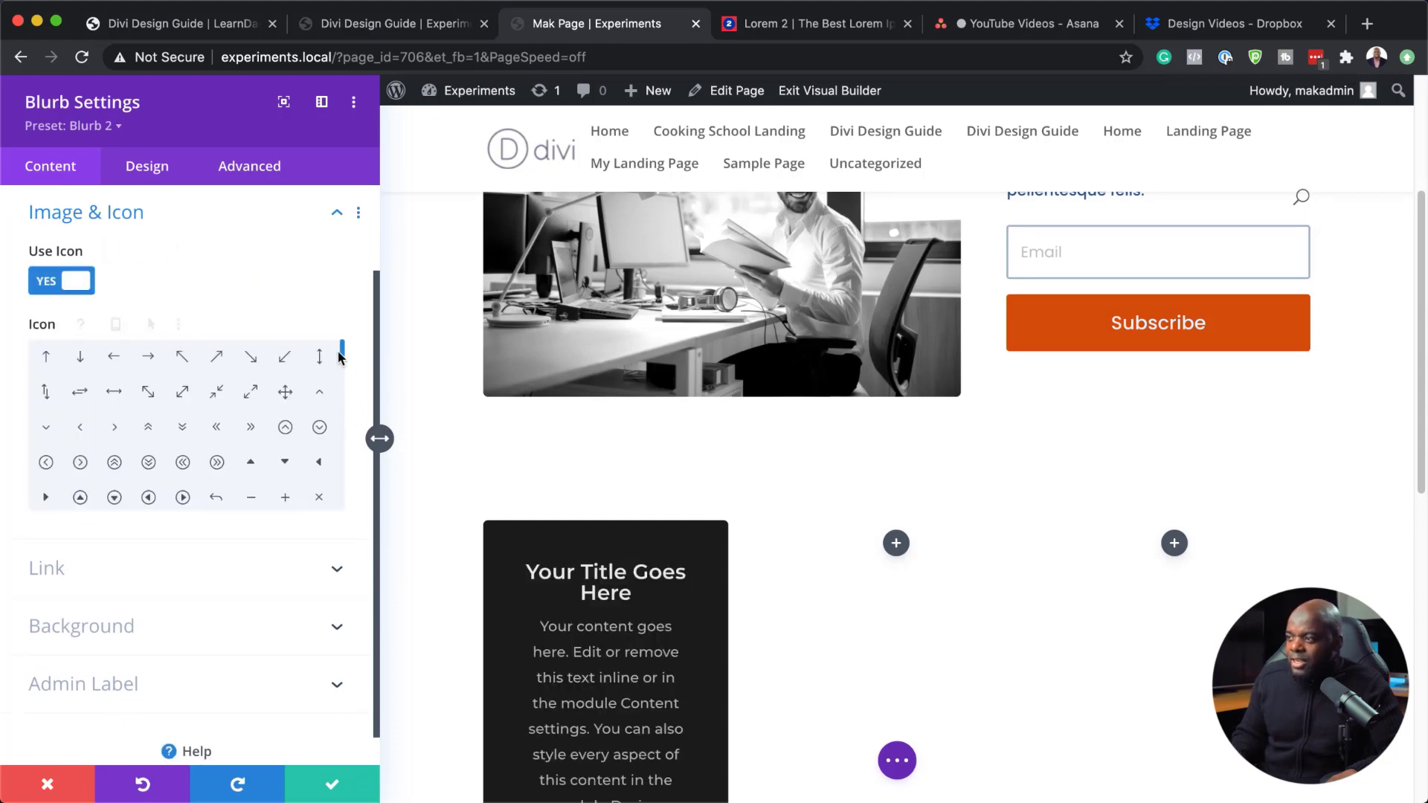
pyautogui.moveTo(341, 350); pyautogui.dragTo(342, 397)
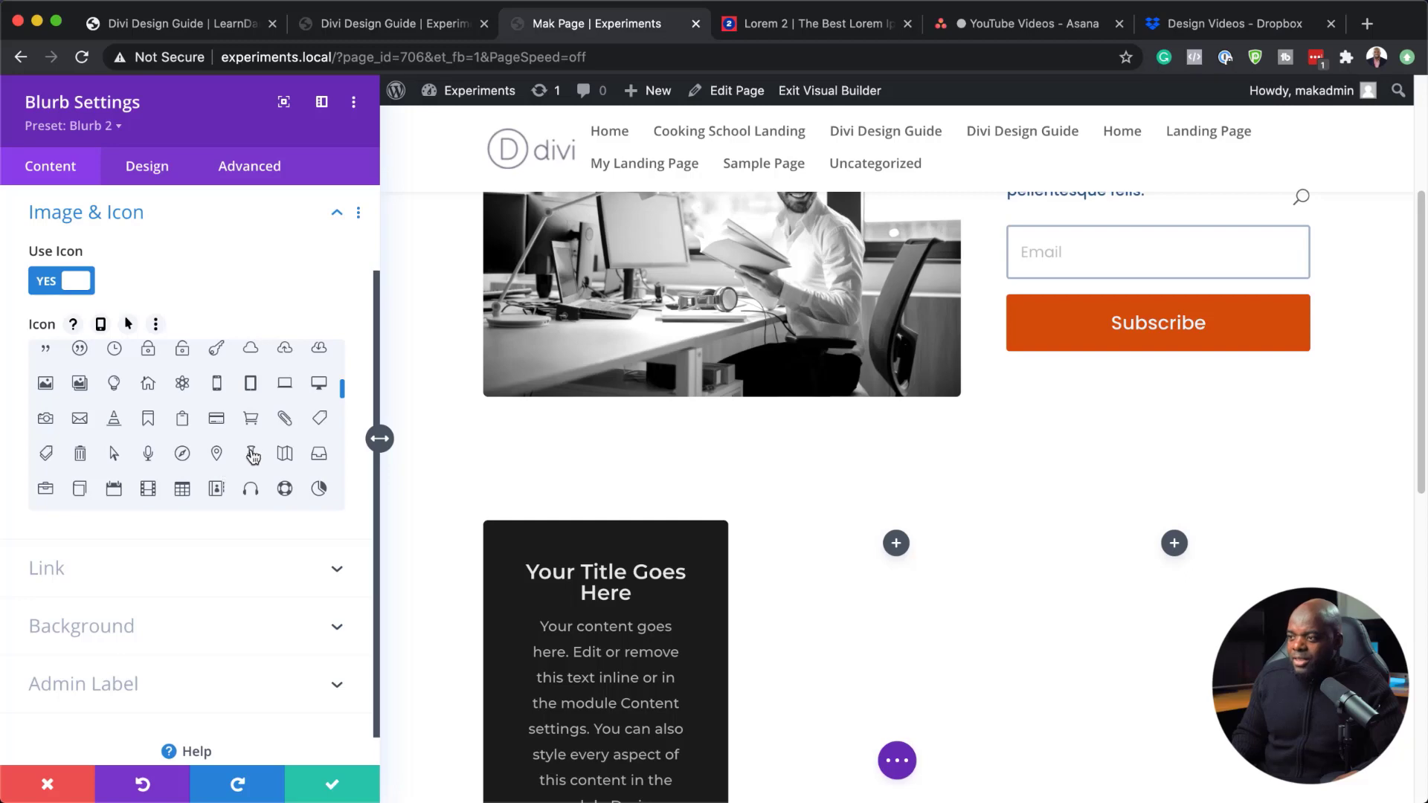
pyautogui.click(217, 455)
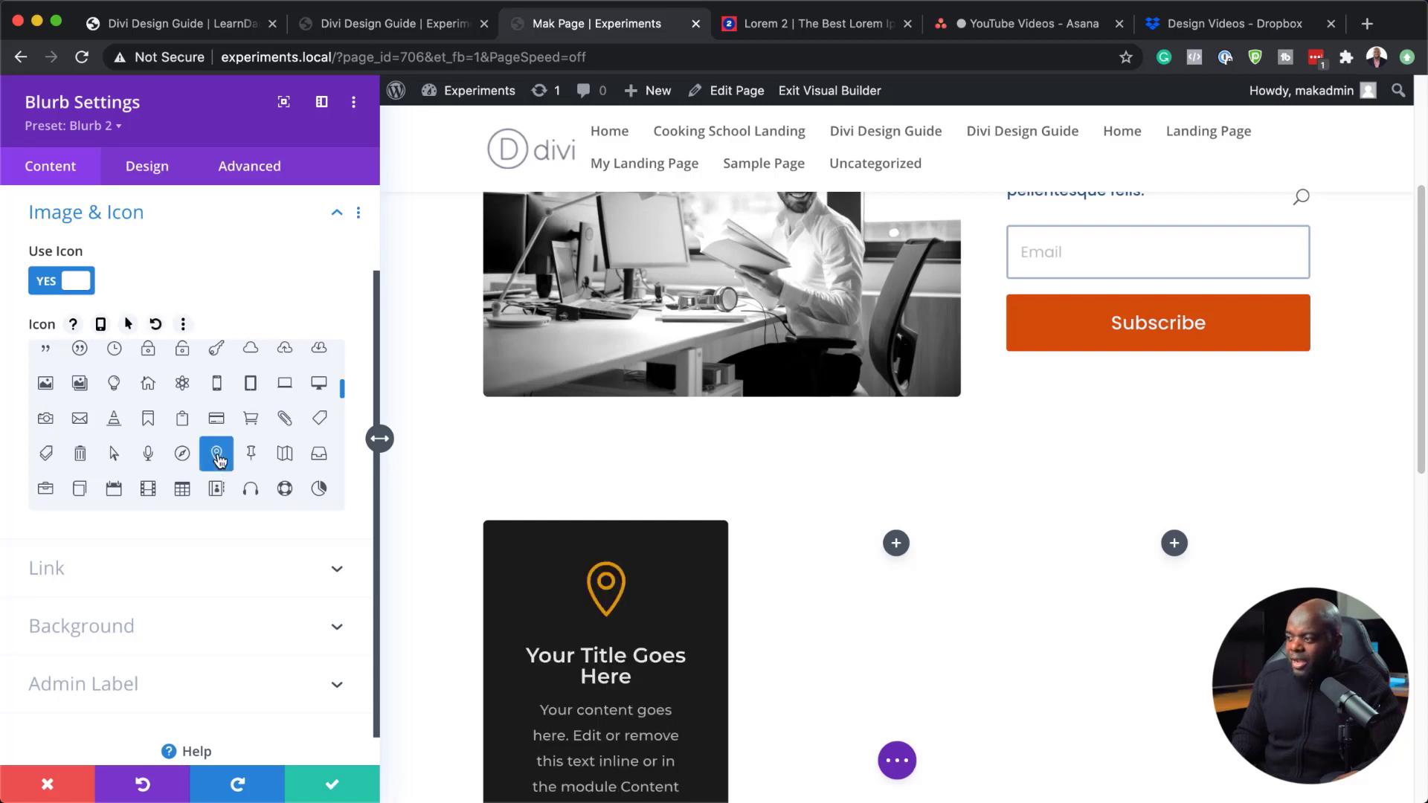
pyautogui.click(334, 790)
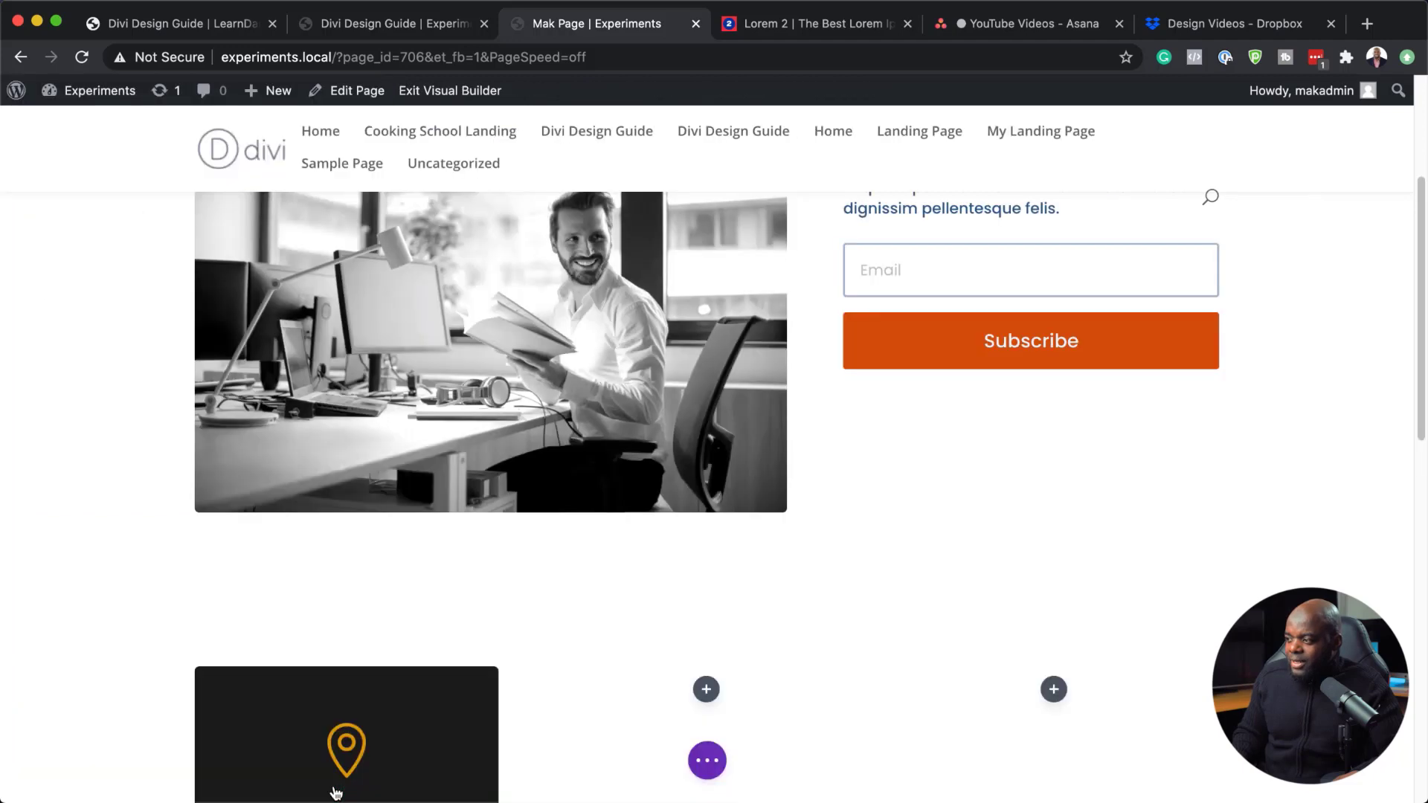
# Step: Set the background color of the section containing the blurb to black and save the section settings
pyautogui.scroll(-4, 752, 587)
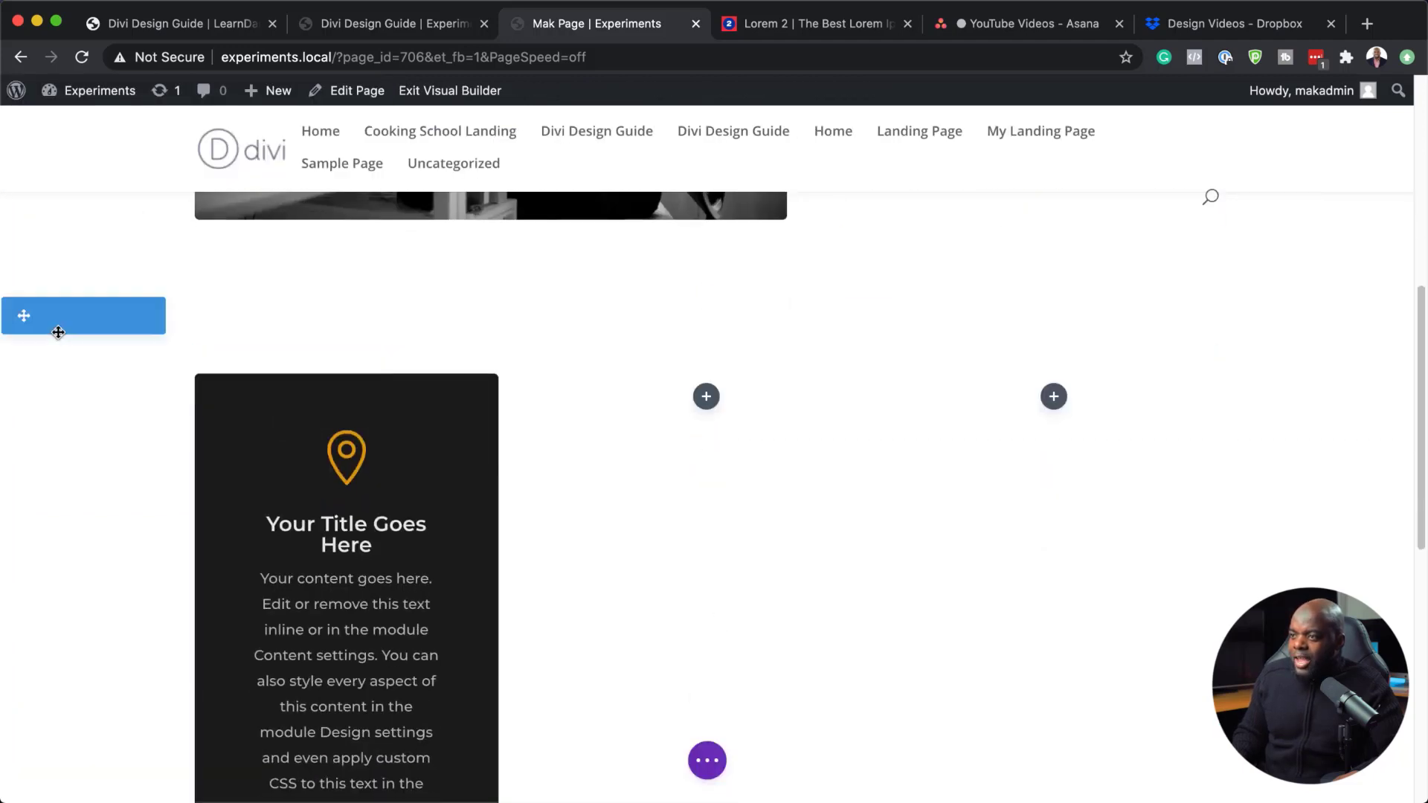
pyautogui.click(49, 318)
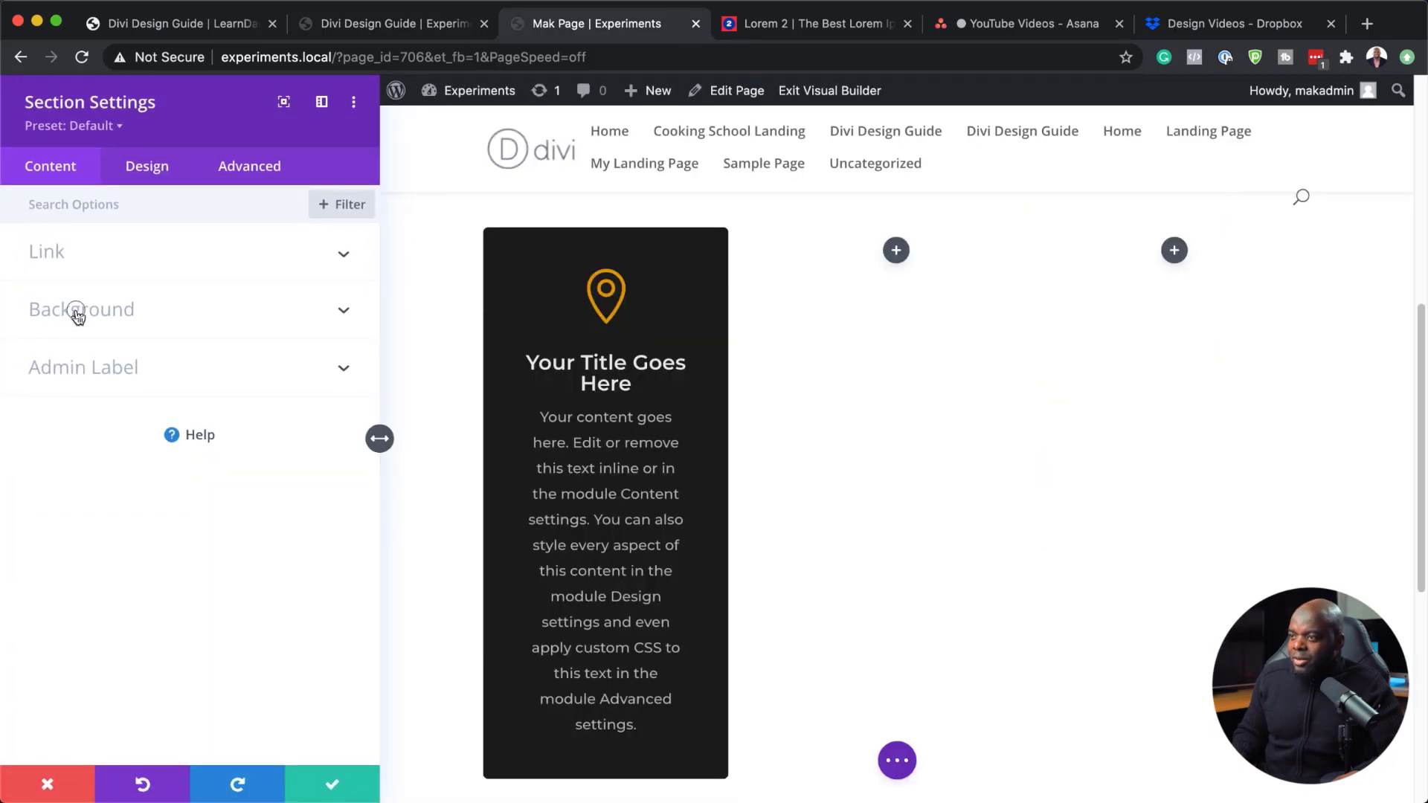
pyautogui.click(76, 311)
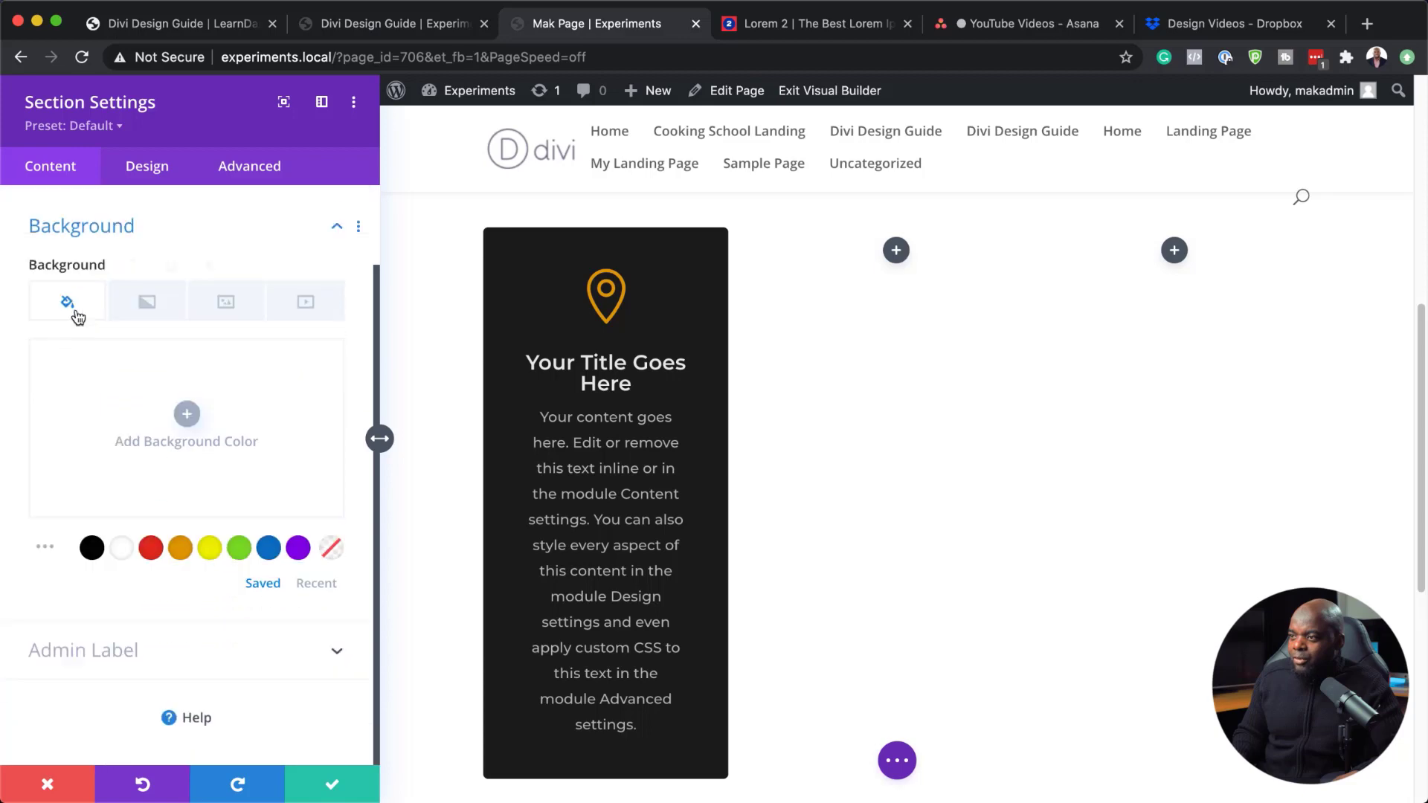
pyautogui.click(92, 550)
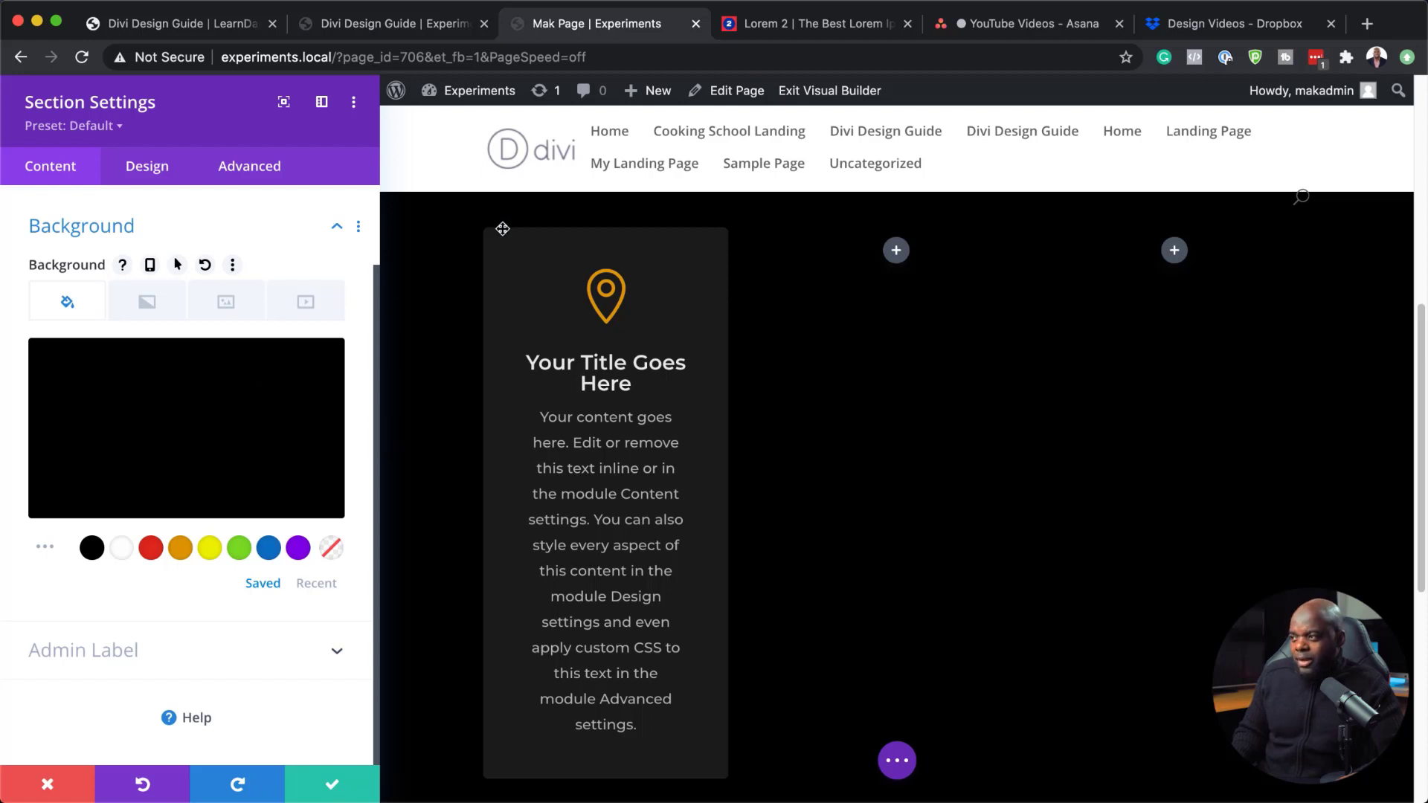
pyautogui.click(333, 786)
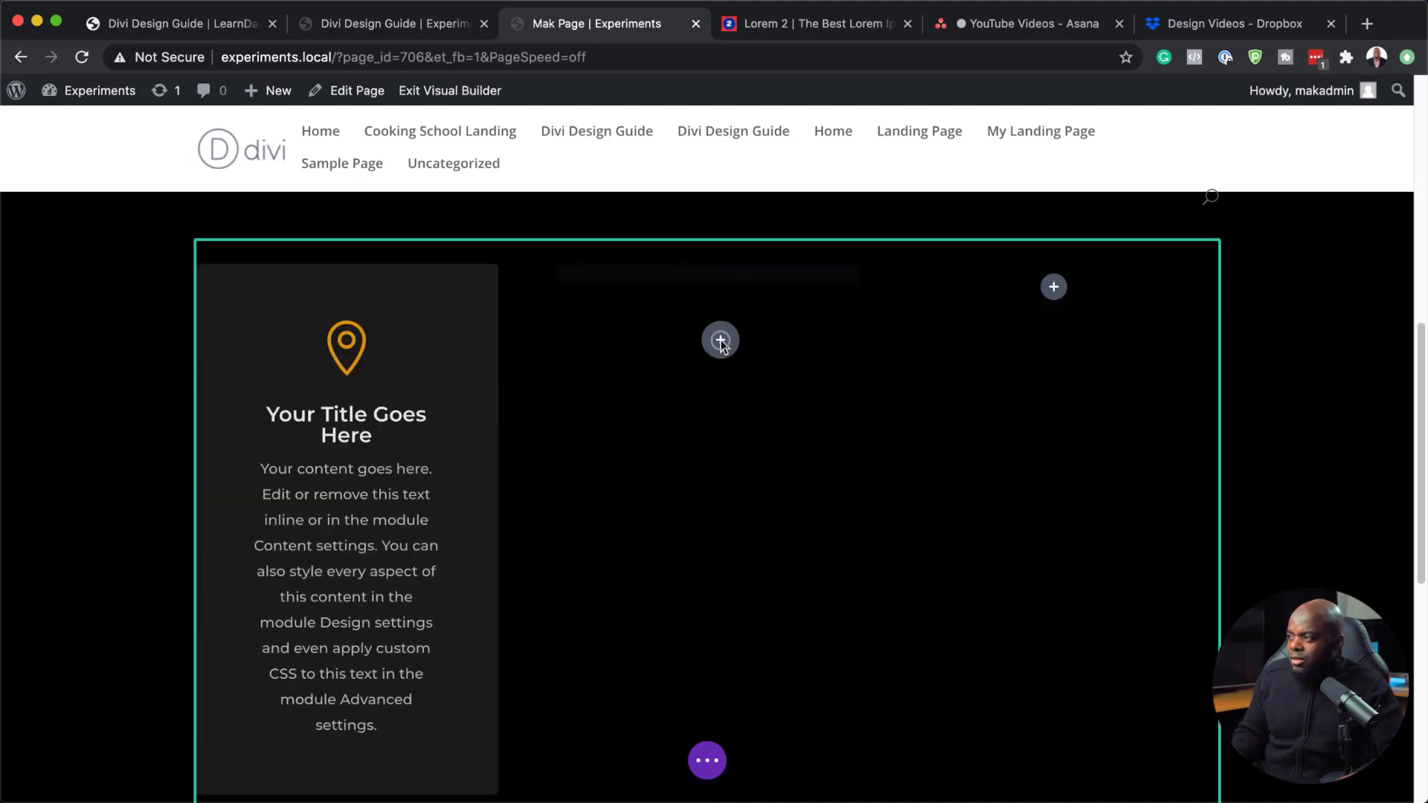
# Step: Paste copies of the Blurb module into the second and third columns of the three-column row
pyautogui.press('super+v')
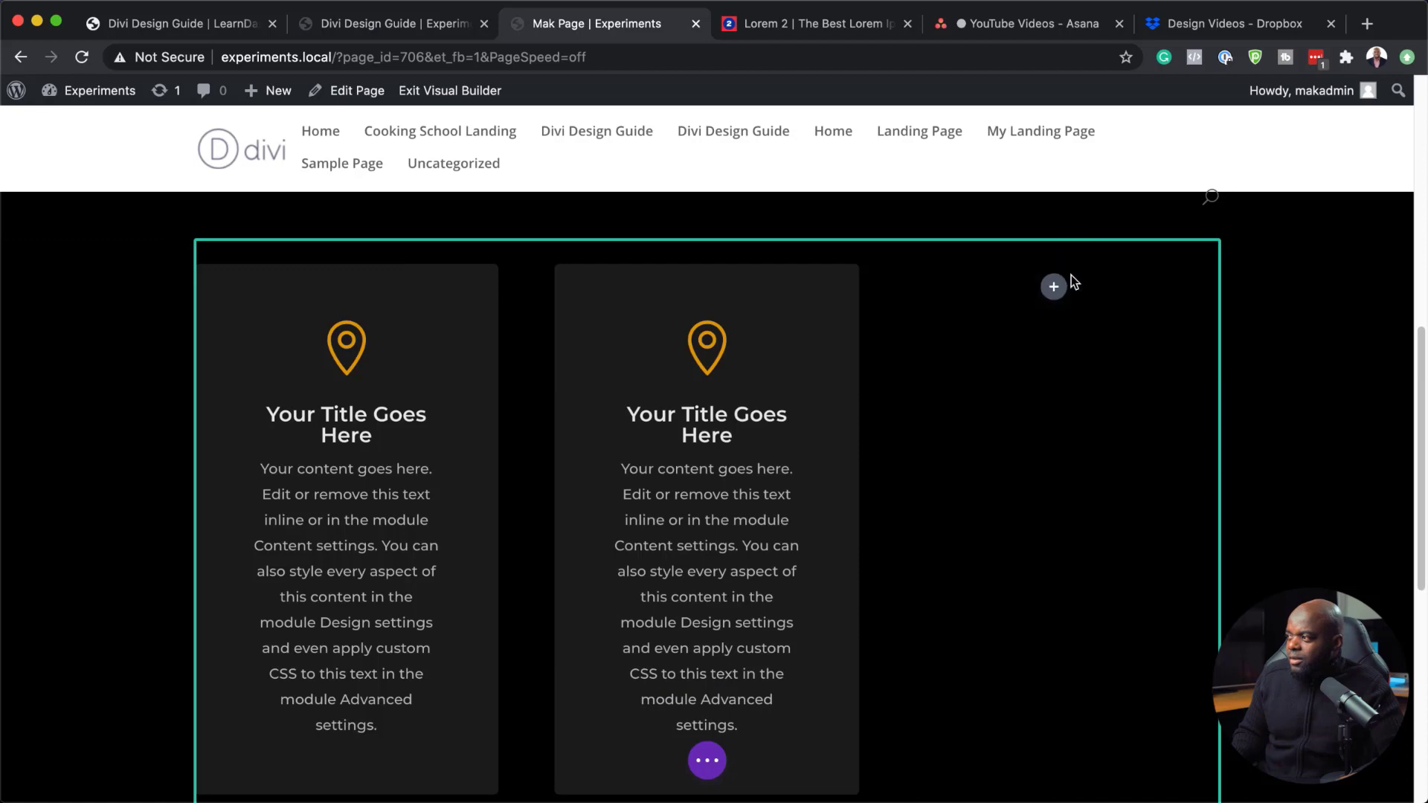
pyautogui.press('super+v')
pyautogui.scroll(-3, 336, 562)
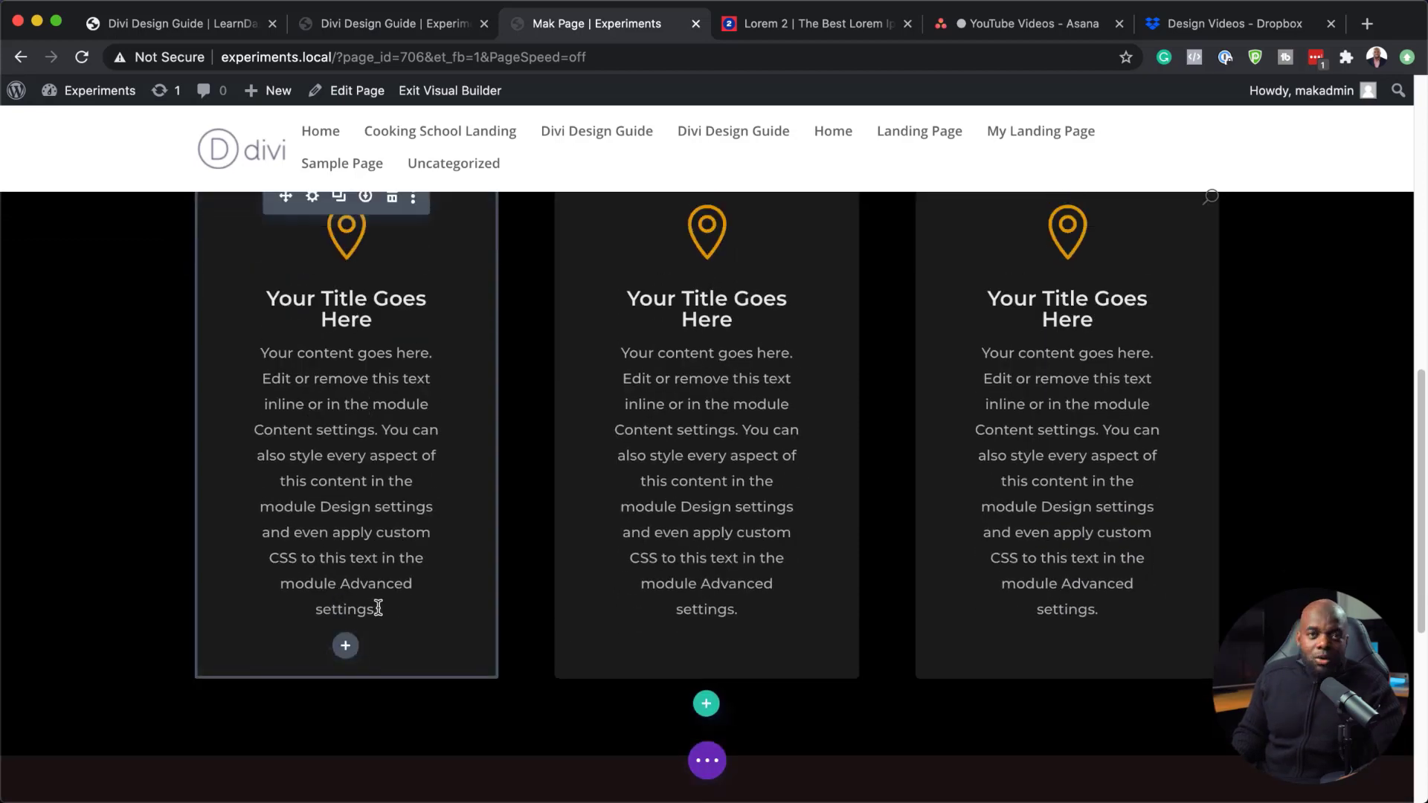
# Step: Insert a single-column row between the "Lorem ipsum dolor sit amet." heading and the photo row
pyautogui.scroll(10, 580, 615)
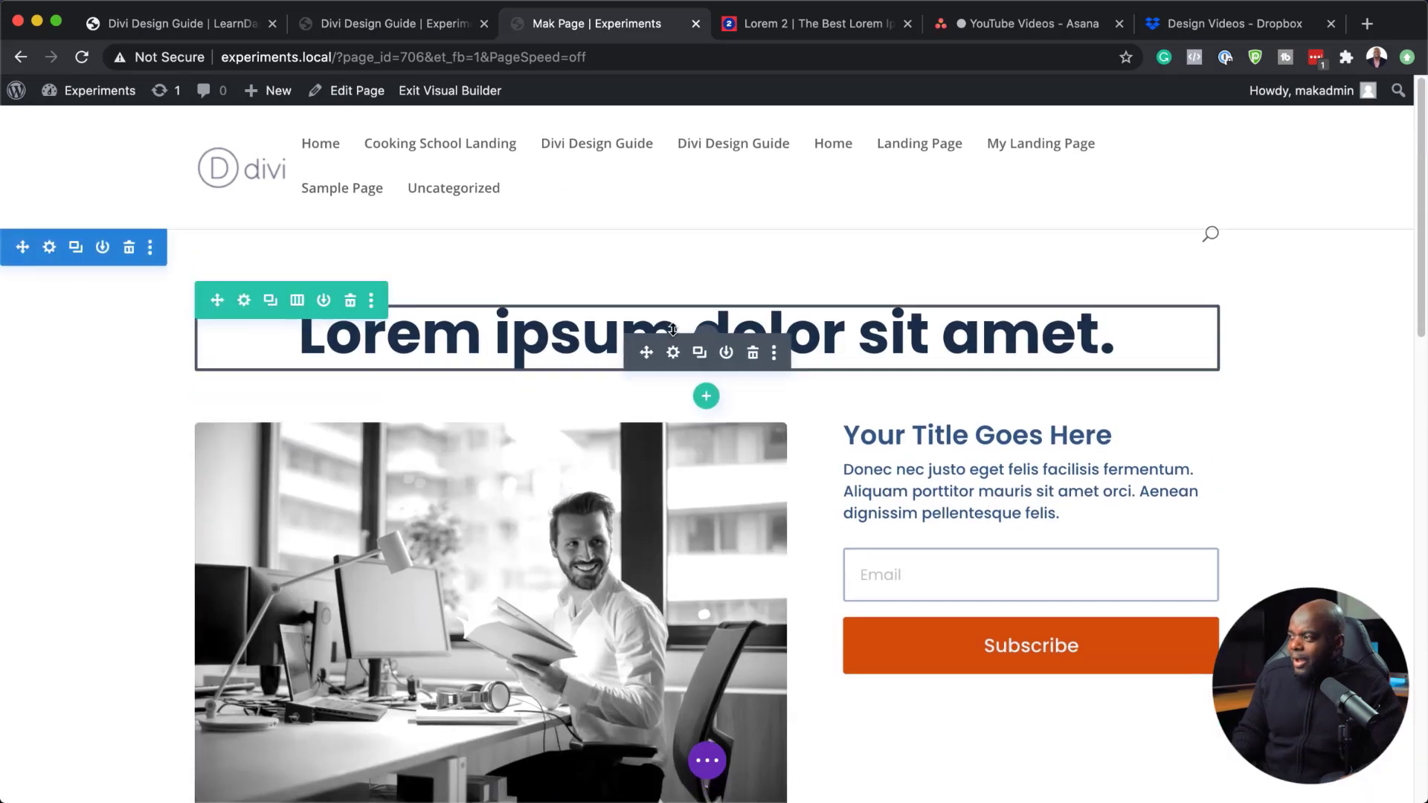
pyautogui.click(707, 395)
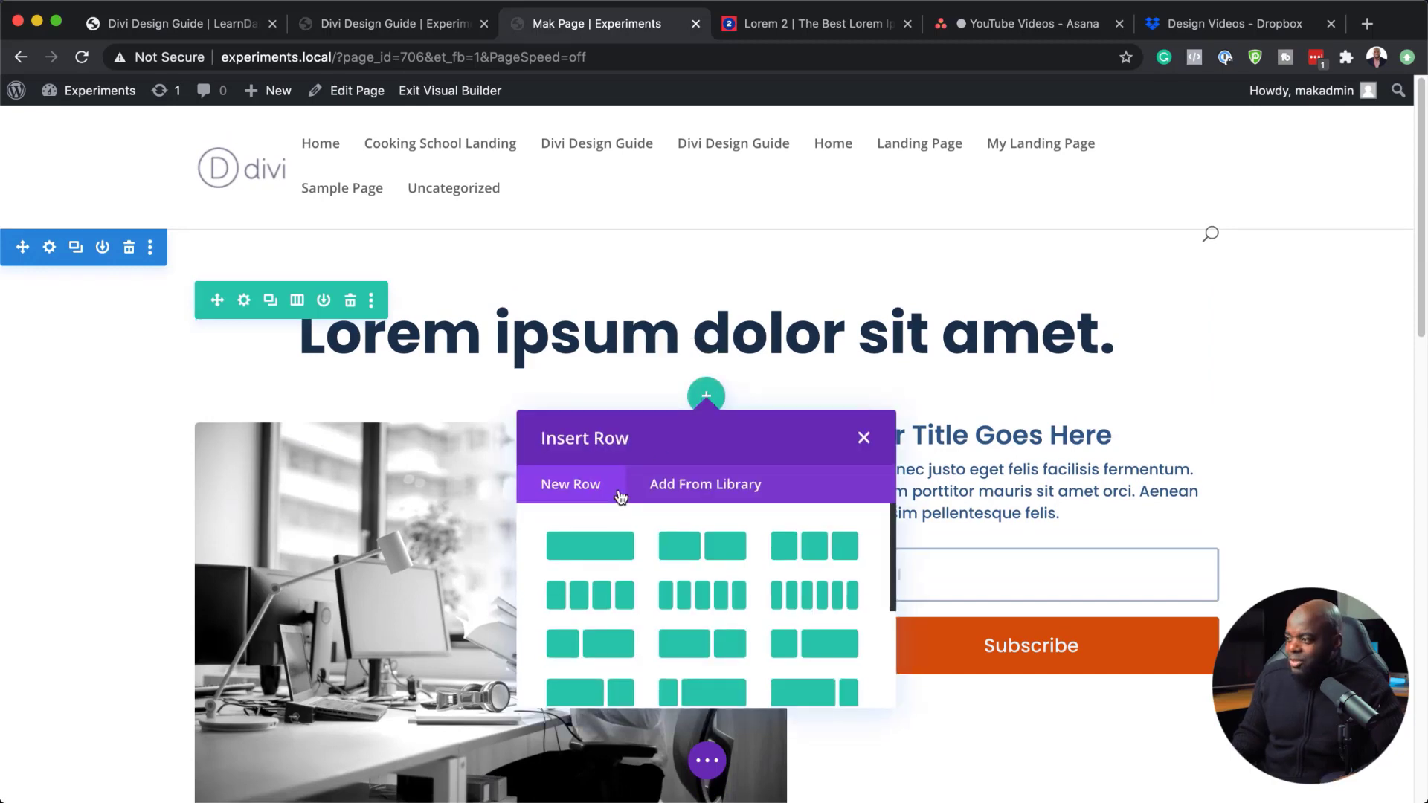
pyautogui.click(604, 540)
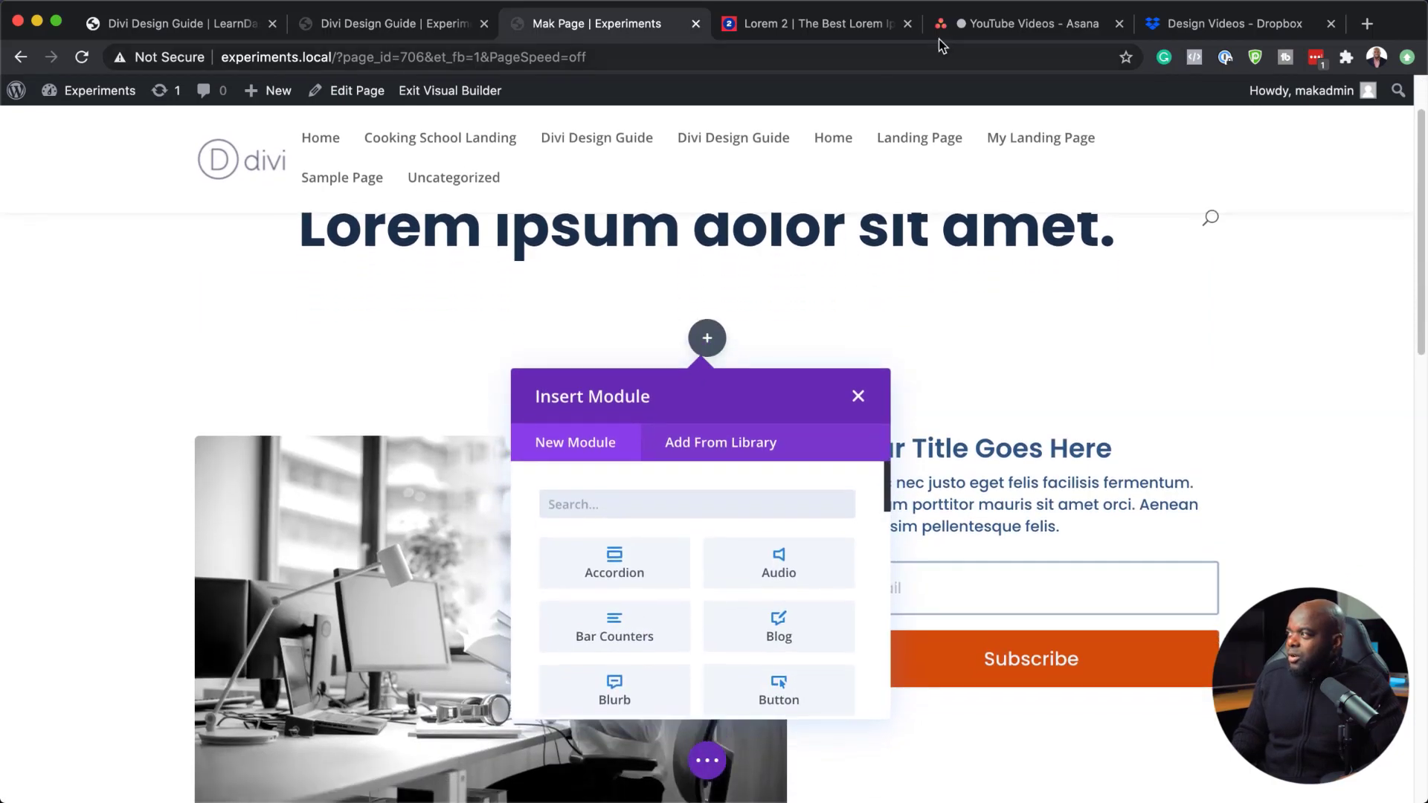
# Step: Copy the Lorem 2 text from "Morbi in sem quis dui placerat ornare" through "diam." and return to the page builder
pyautogui.click(874, 35)
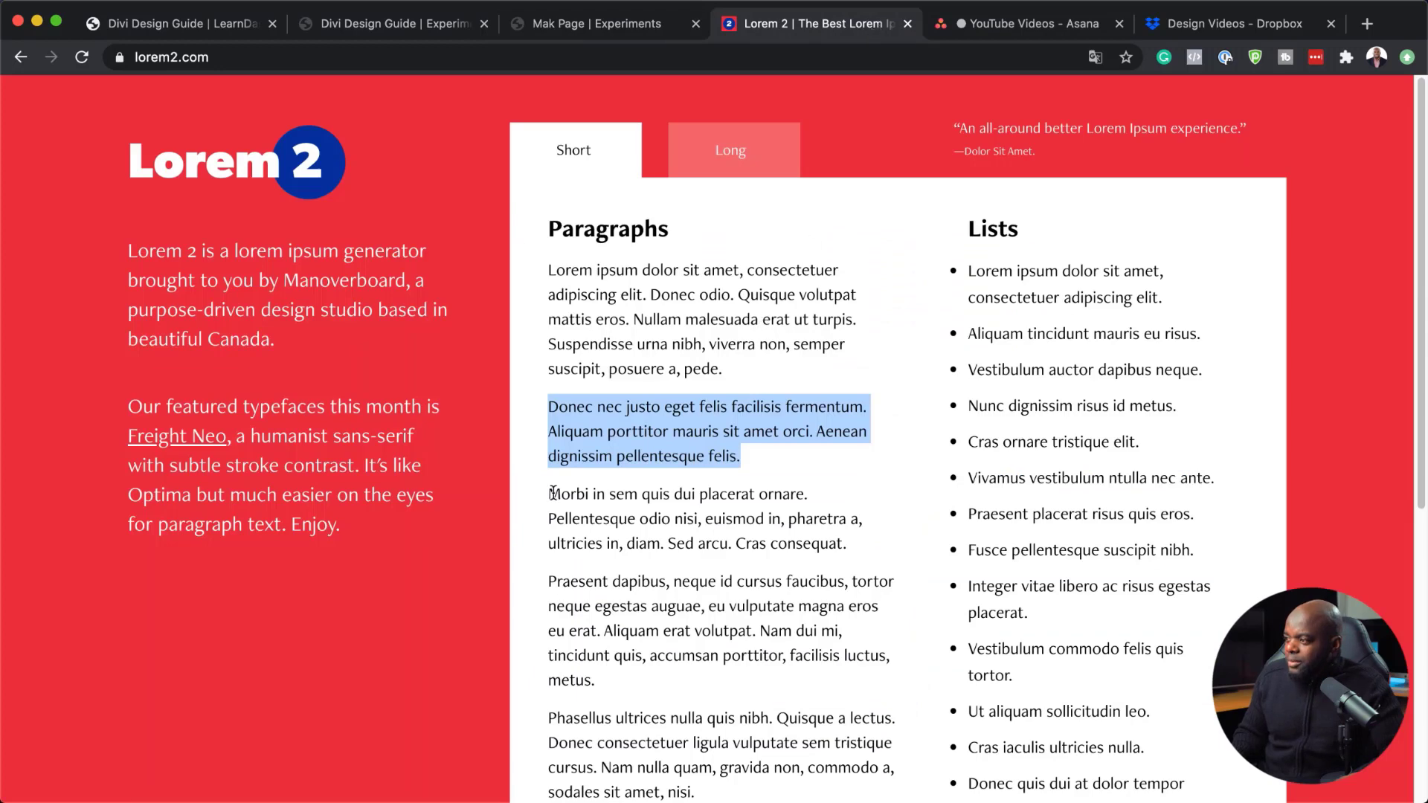
pyautogui.moveTo(551, 493); pyautogui.dragTo(667, 540)
pyautogui.press('super+c')
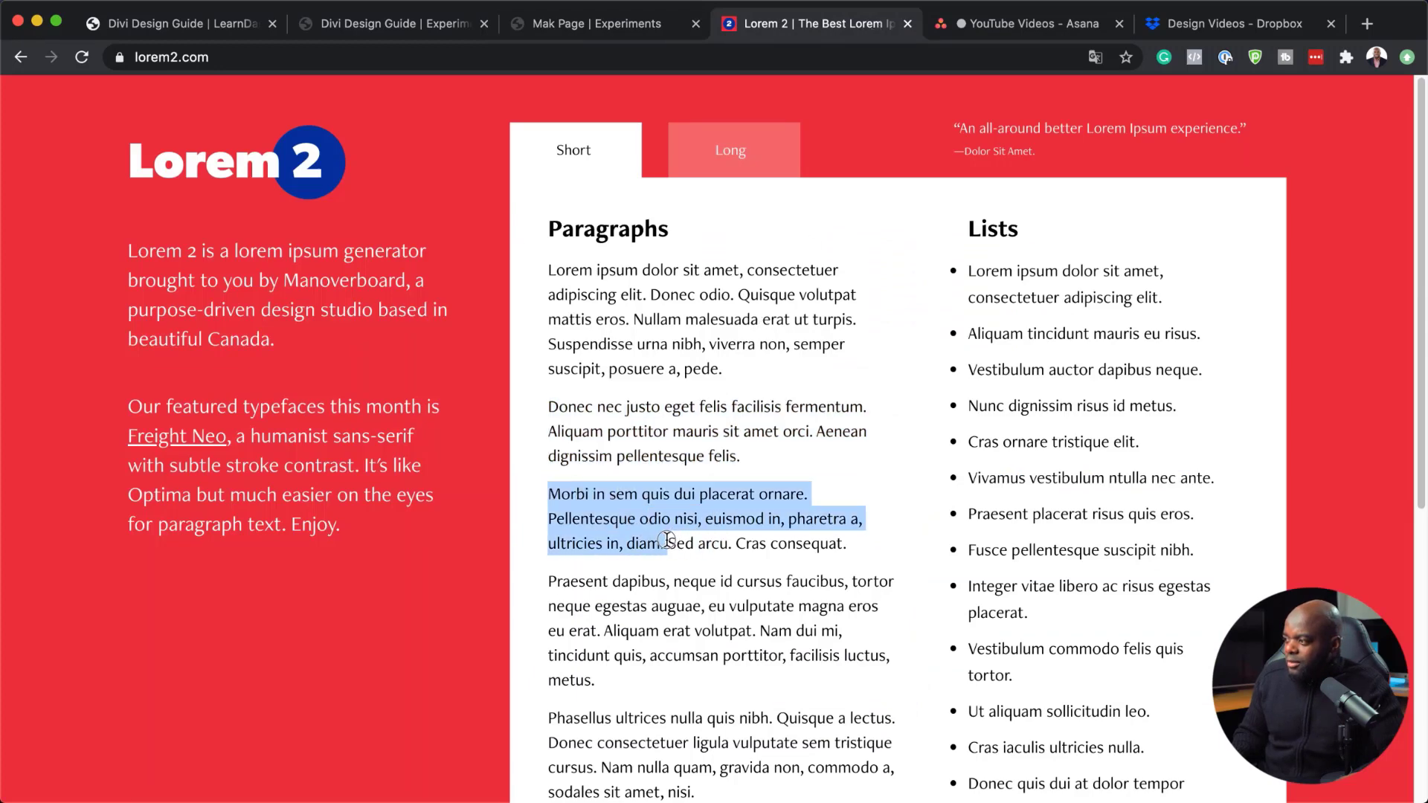
pyautogui.hotkey('ctrl', 'shift', 'Tab')
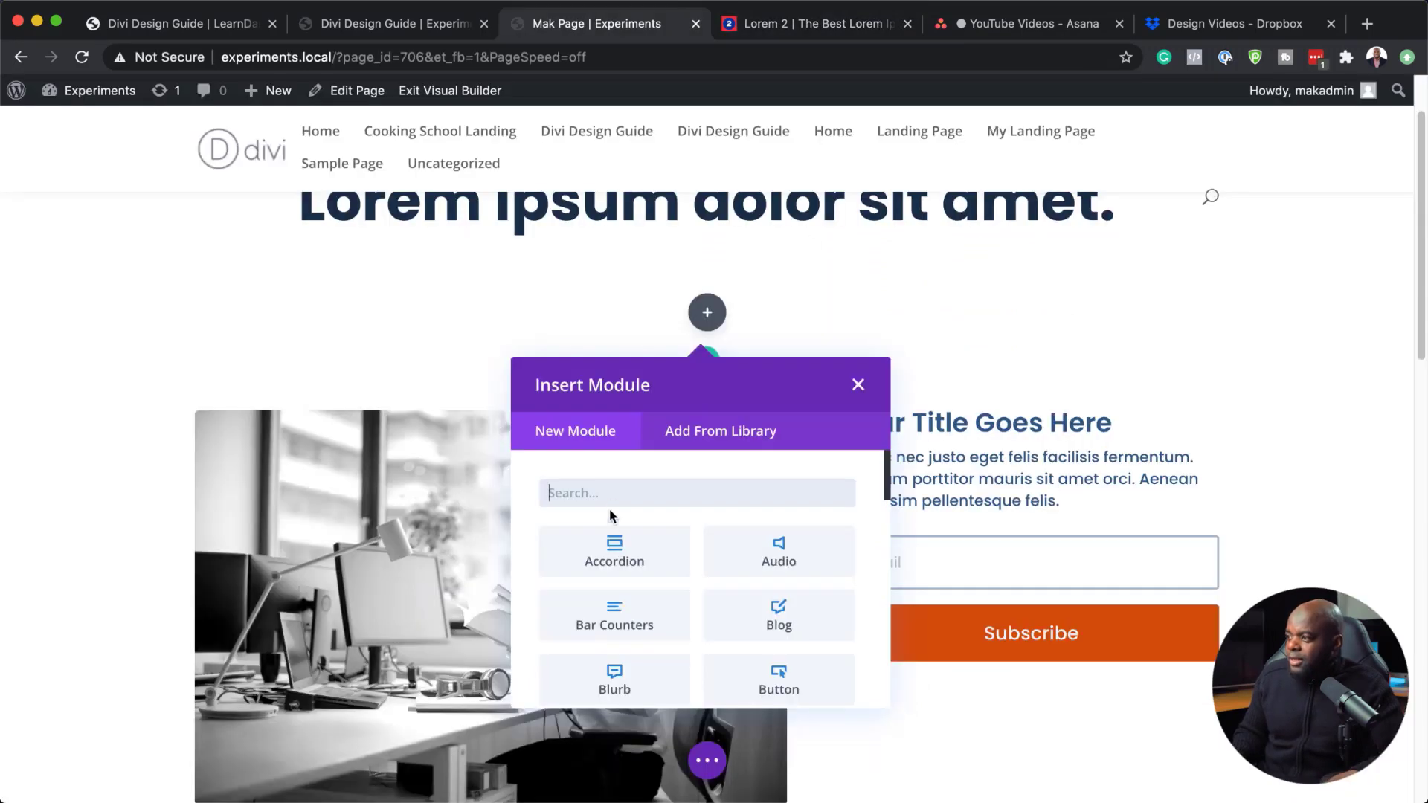
# Step: Insert a Text module in the new row and replace its placeholder body with the copied "Morbi in sem quis dui" text
pyautogui.write('text')
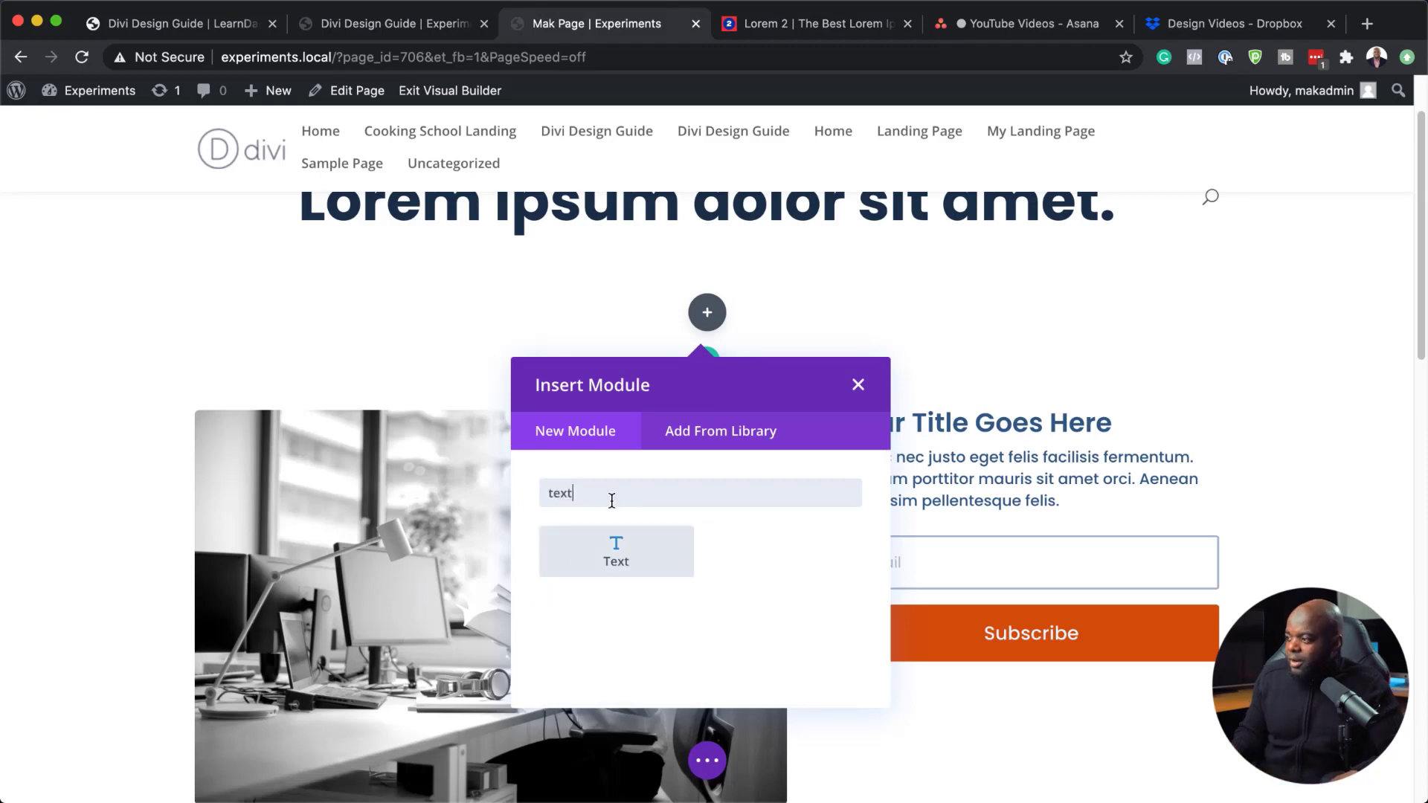
pyautogui.click(623, 550)
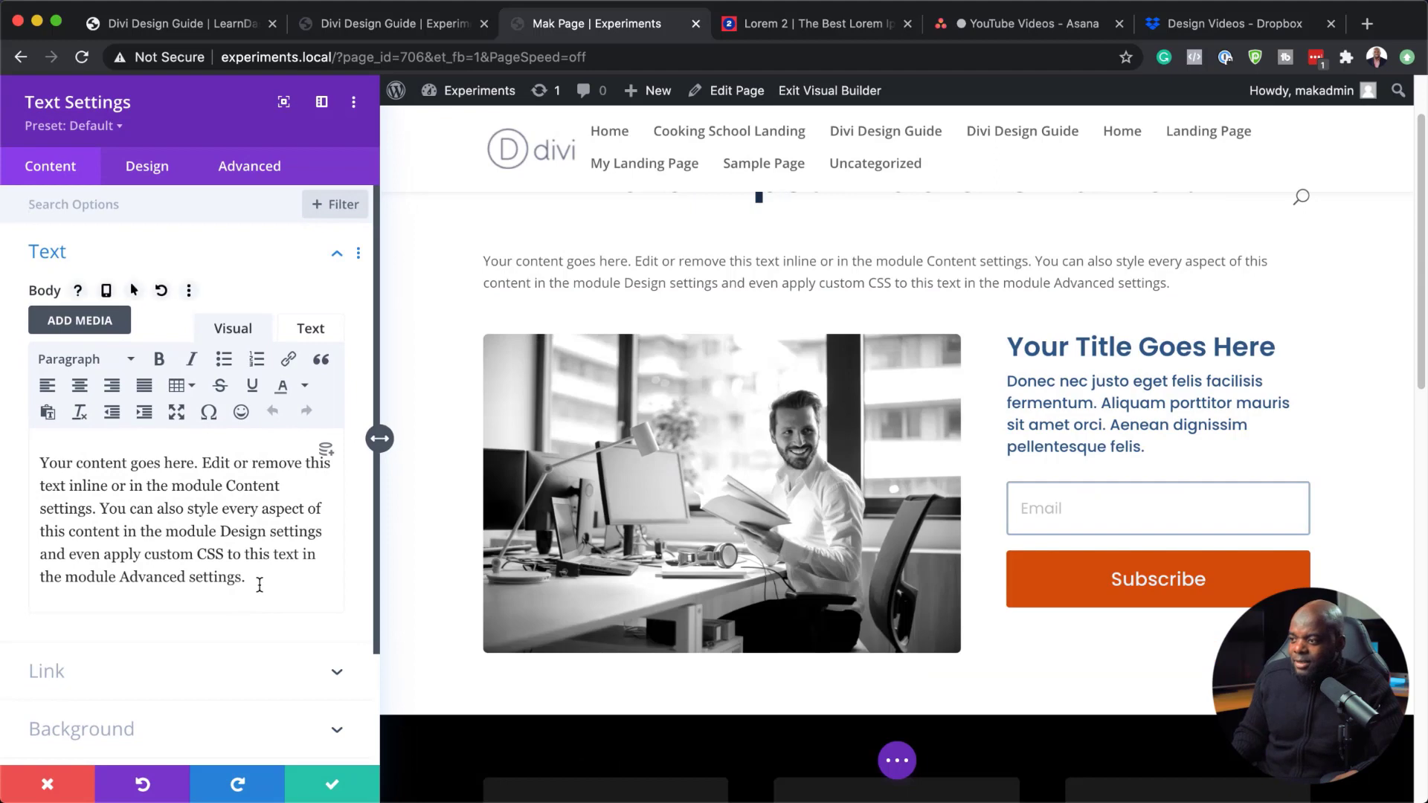
pyautogui.moveTo(253, 578); pyautogui.dragTo(25, 457)
pyautogui.press('super+v')
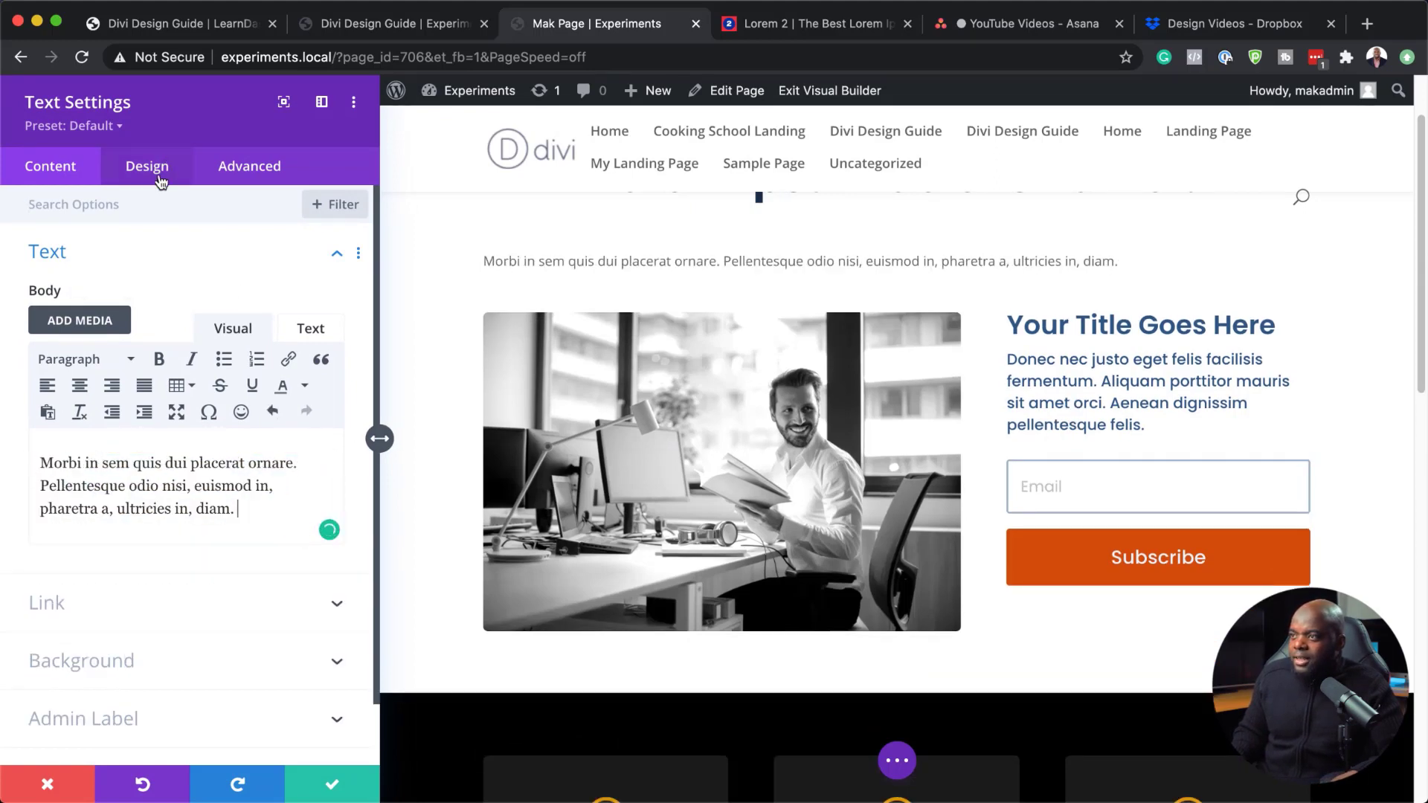
# Step: Apply the Paragraph Dark preset to the Text module and center its paragraph
pyautogui.click(111, 128)
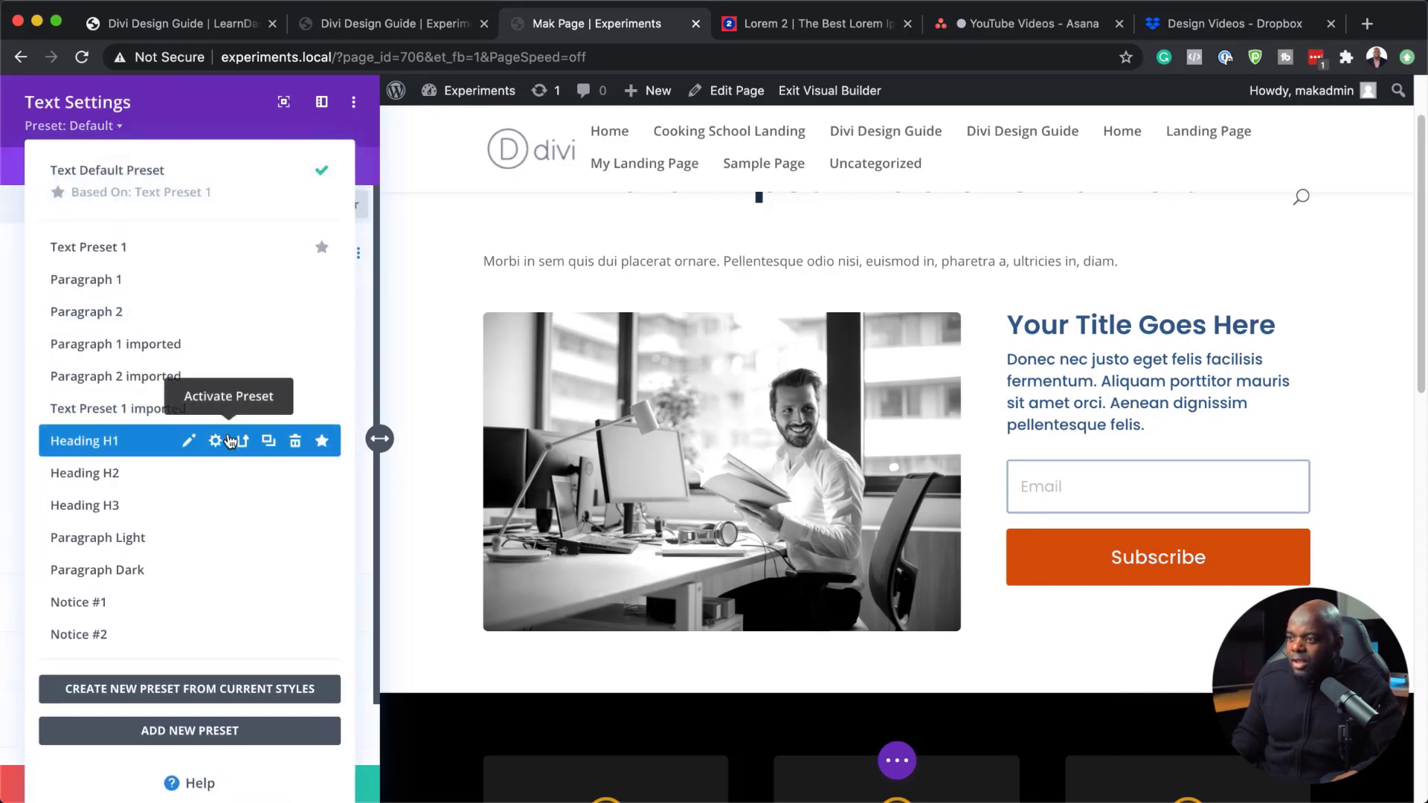
pyautogui.click(162, 543)
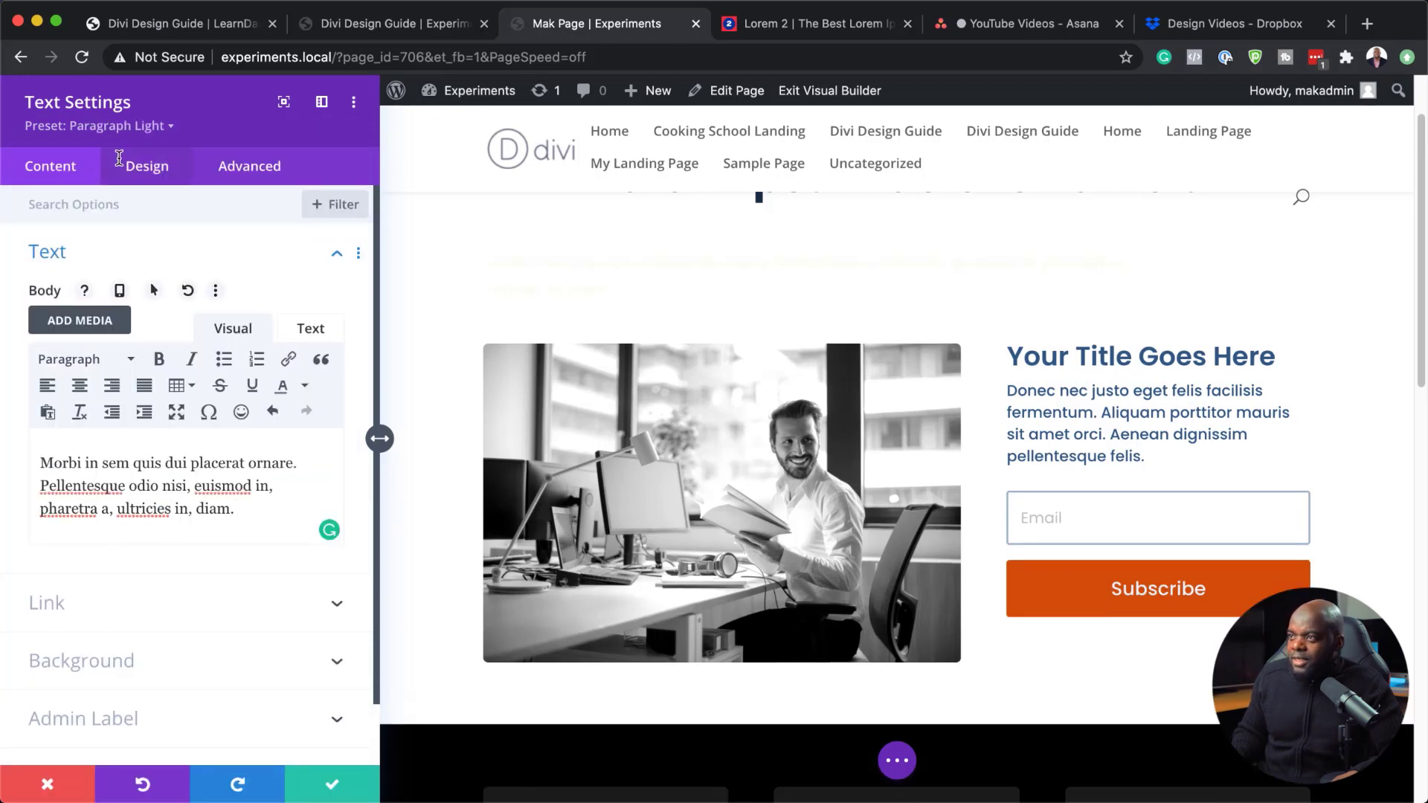
pyautogui.click(146, 131)
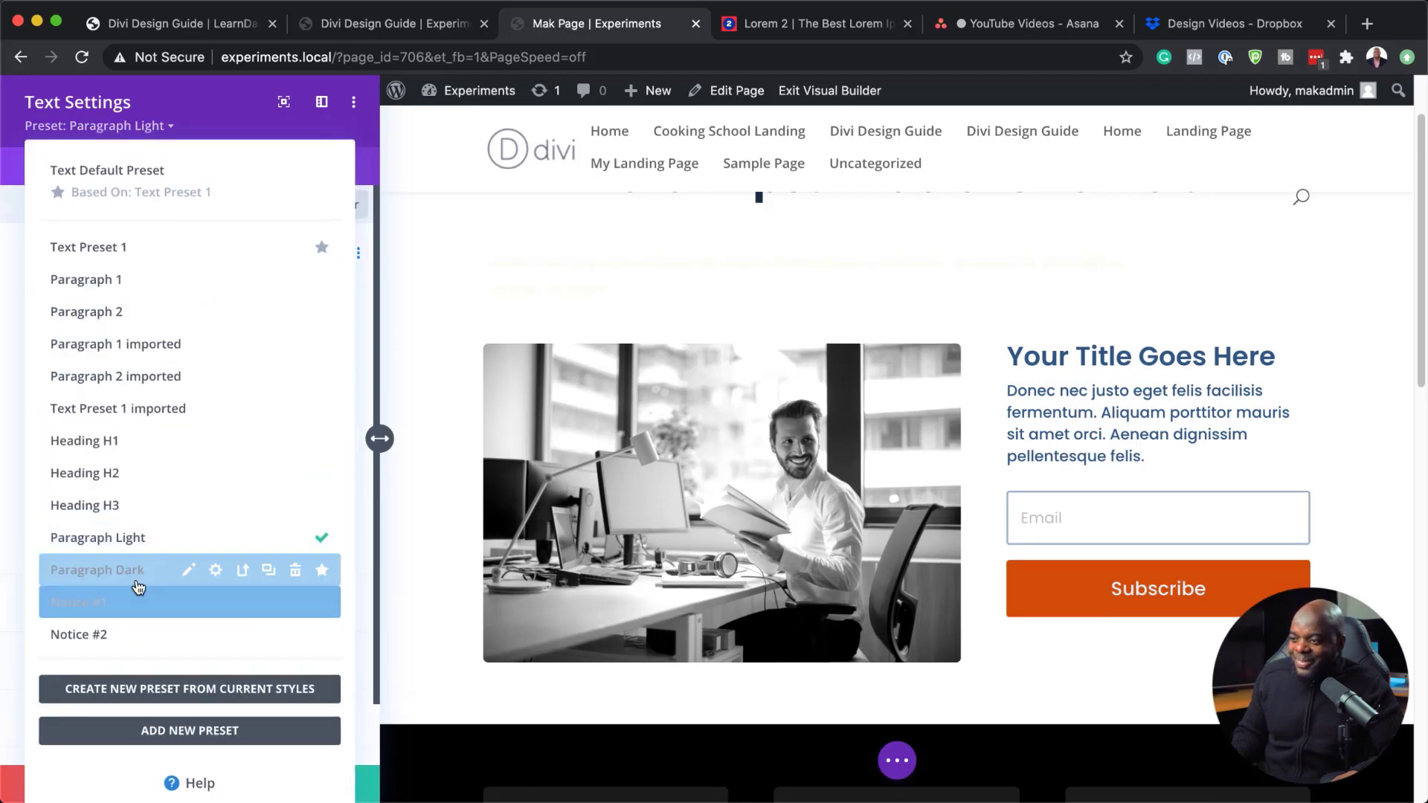
pyautogui.click(156, 570)
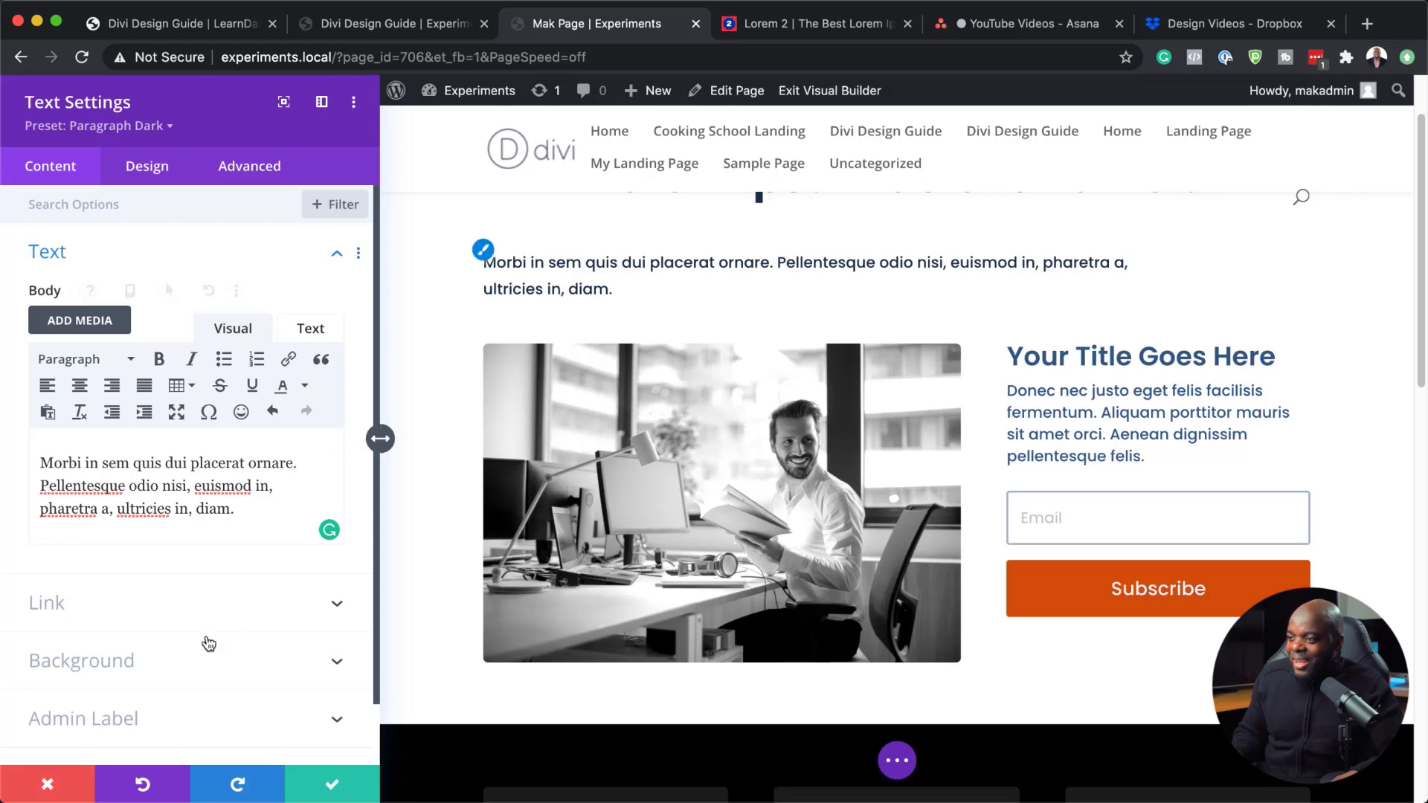
pyautogui.click(80, 385)
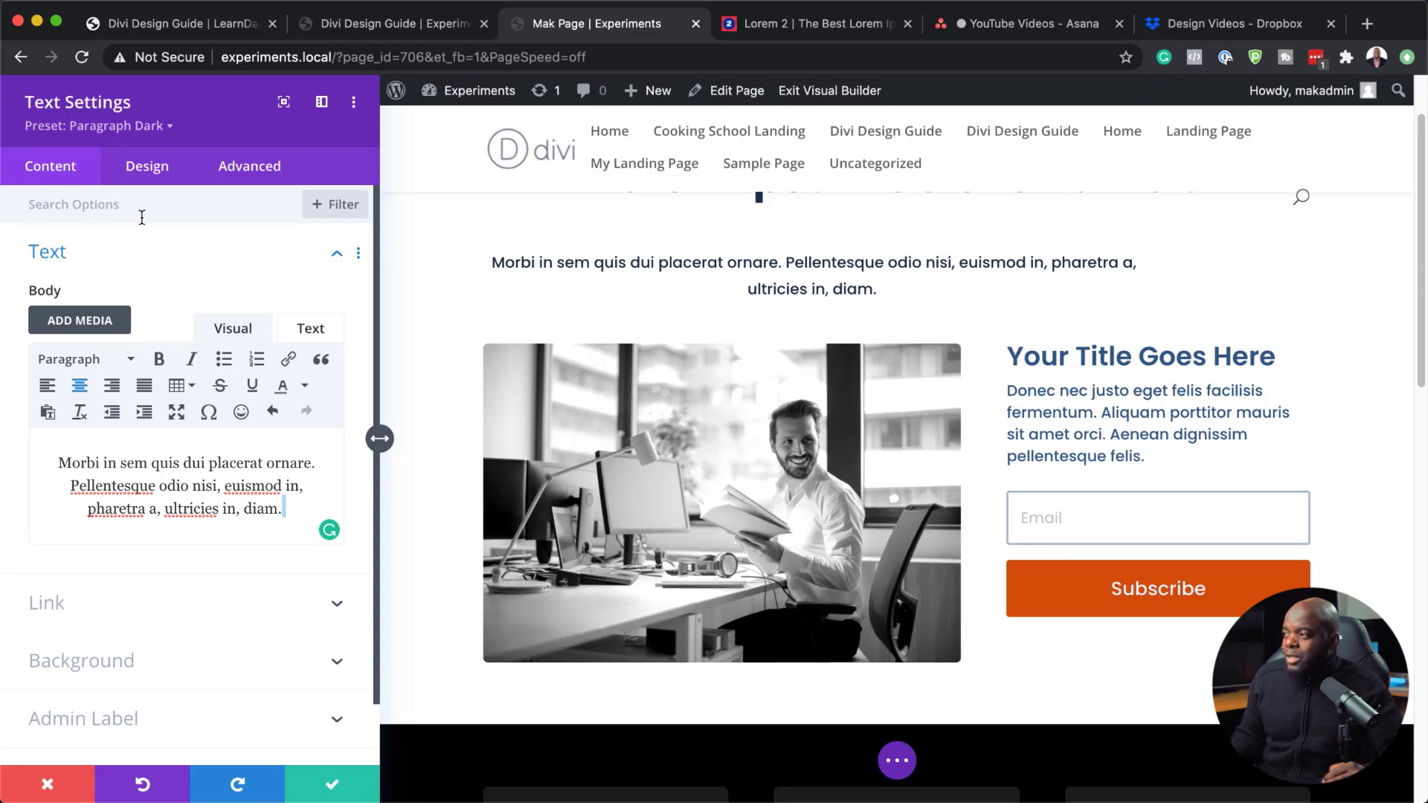
# Step: Set the desktop text size of the paragraph below the heading to 20px in its design settings
pyautogui.scroll(3, 1017, 375)
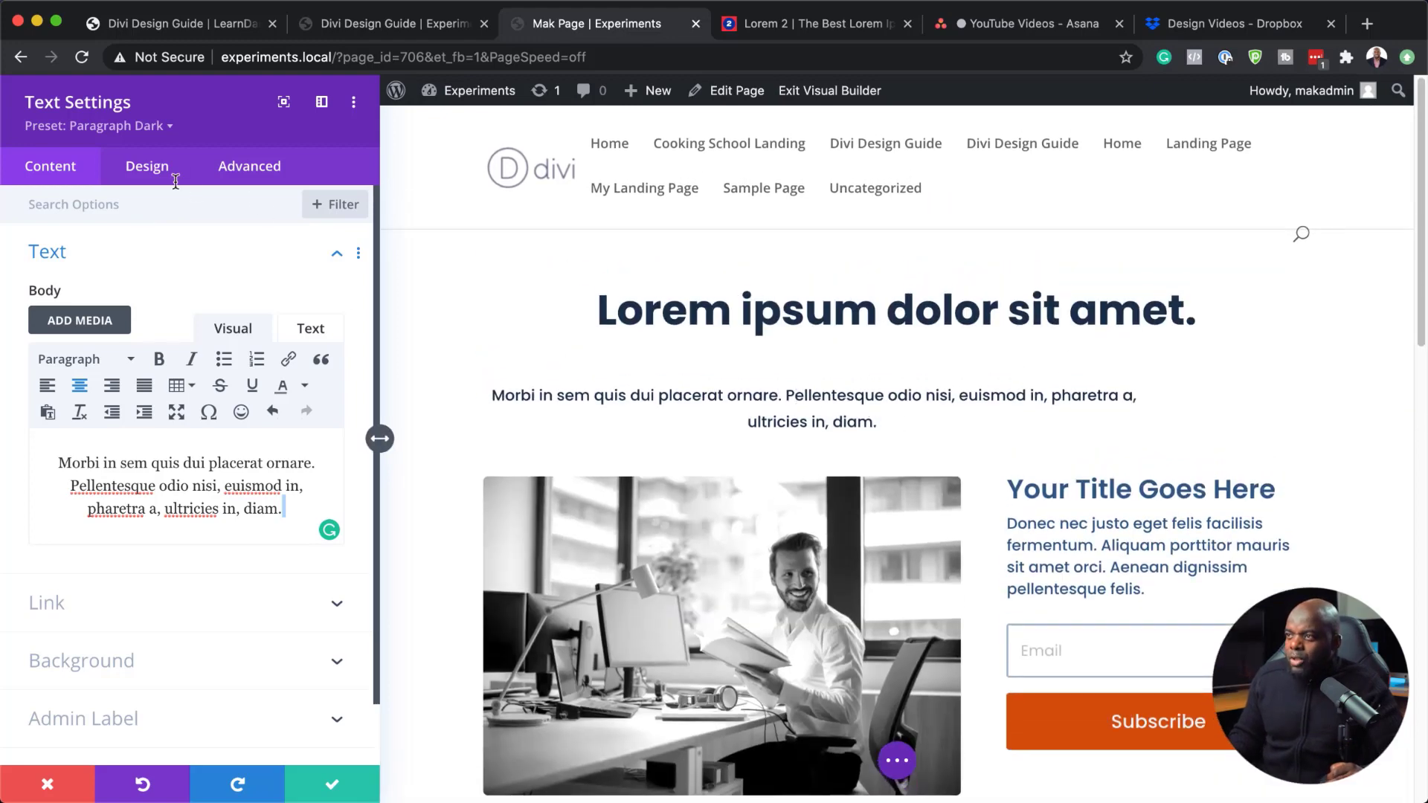
pyautogui.click(487, 383)
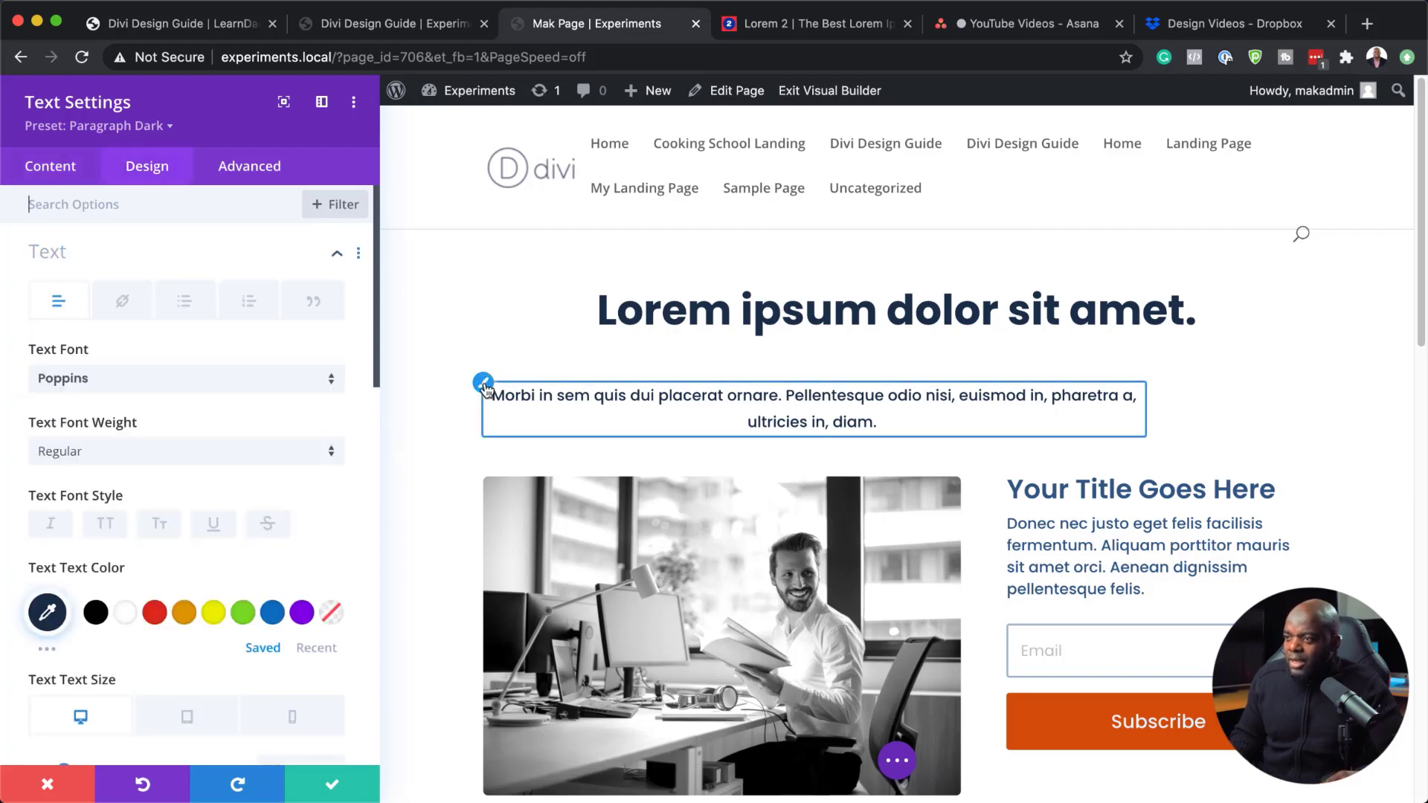
pyautogui.scroll(-5, 280, 537)
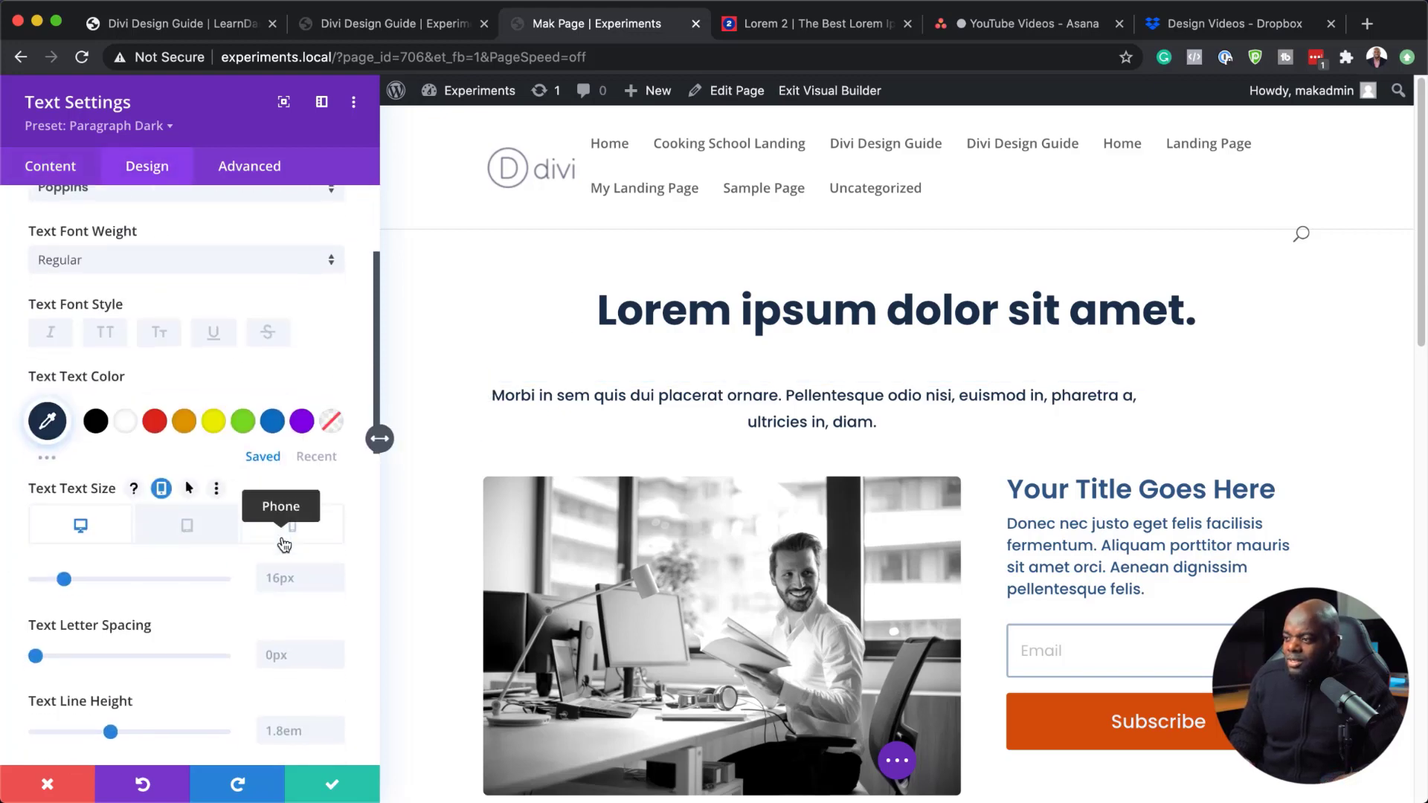
pyautogui.click(335, 558)
pyautogui.click(335, 558)
pyautogui.click(335, 558)
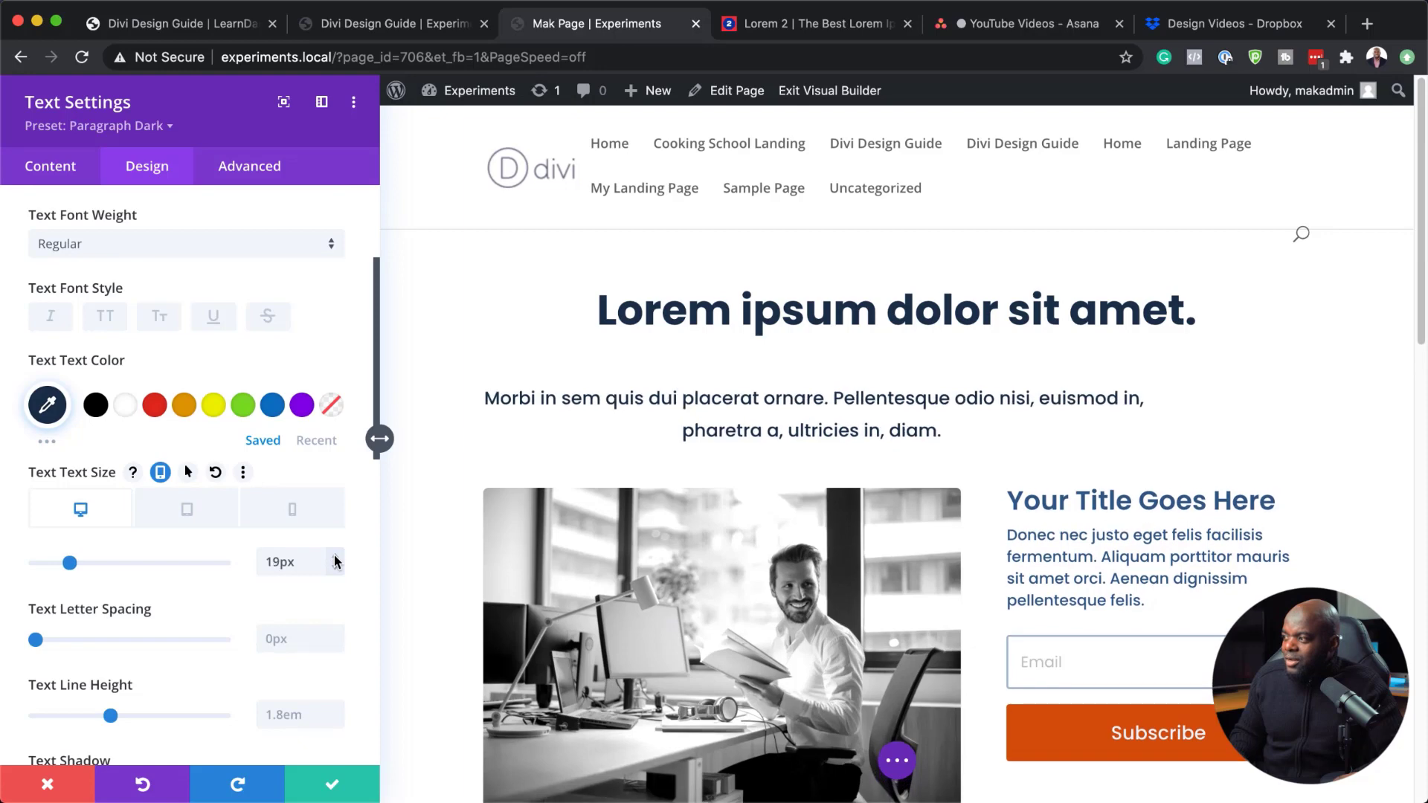
pyautogui.click(335, 557)
pyautogui.click(334, 558)
pyautogui.click(335, 558)
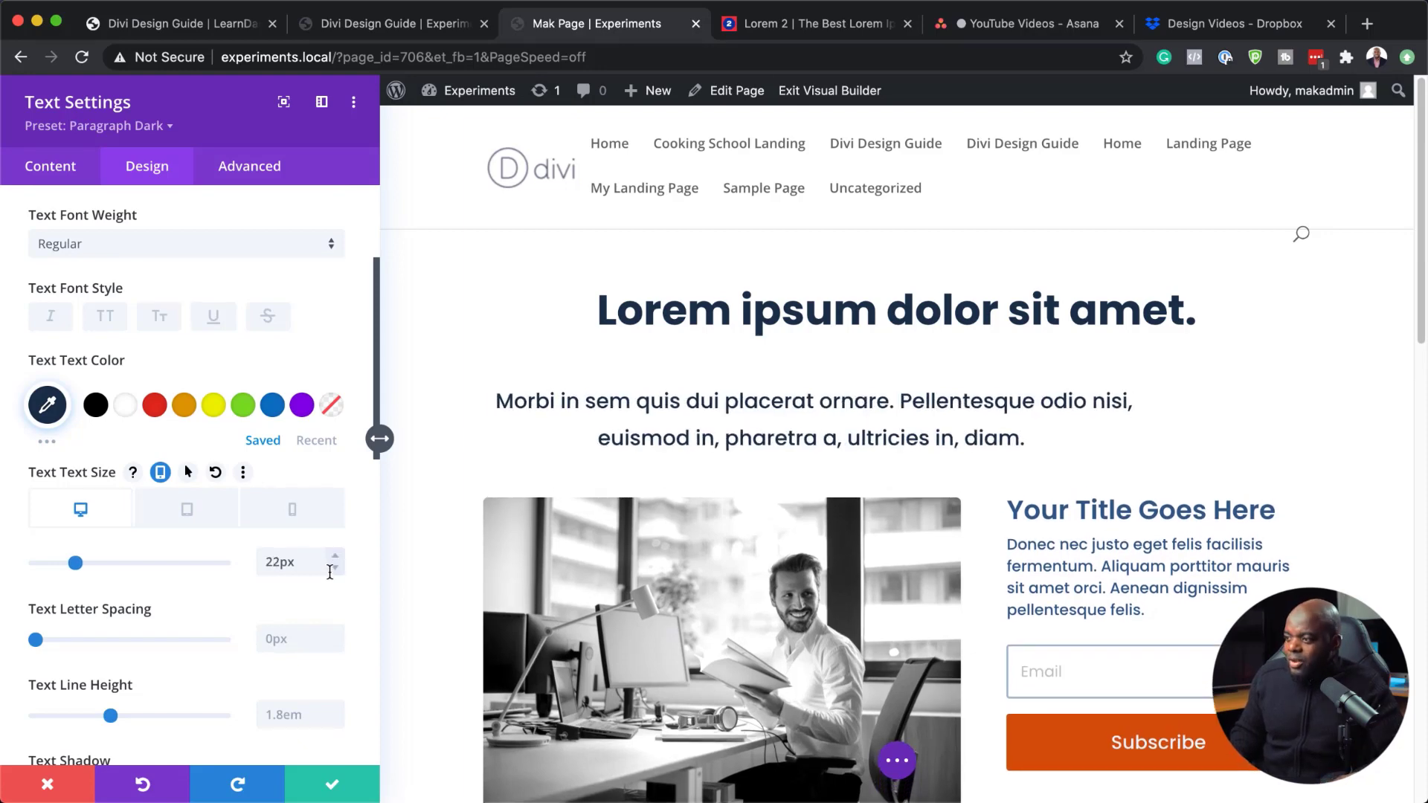
pyautogui.click(335, 569)
pyautogui.click(334, 569)
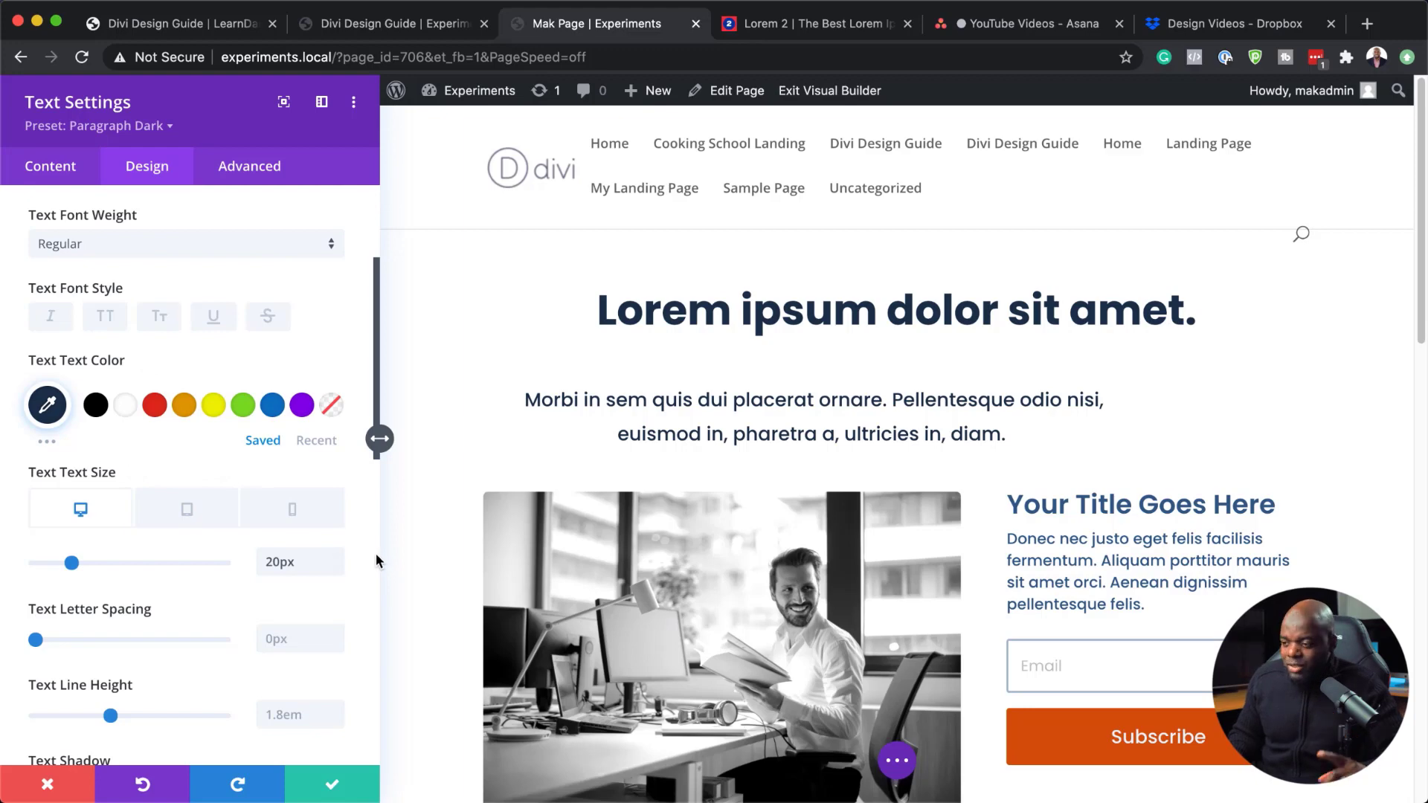
# Step: Try adjusting the paragraph's text line height and save the Text module settings
pyautogui.click(336, 721)
pyautogui.click(336, 709)
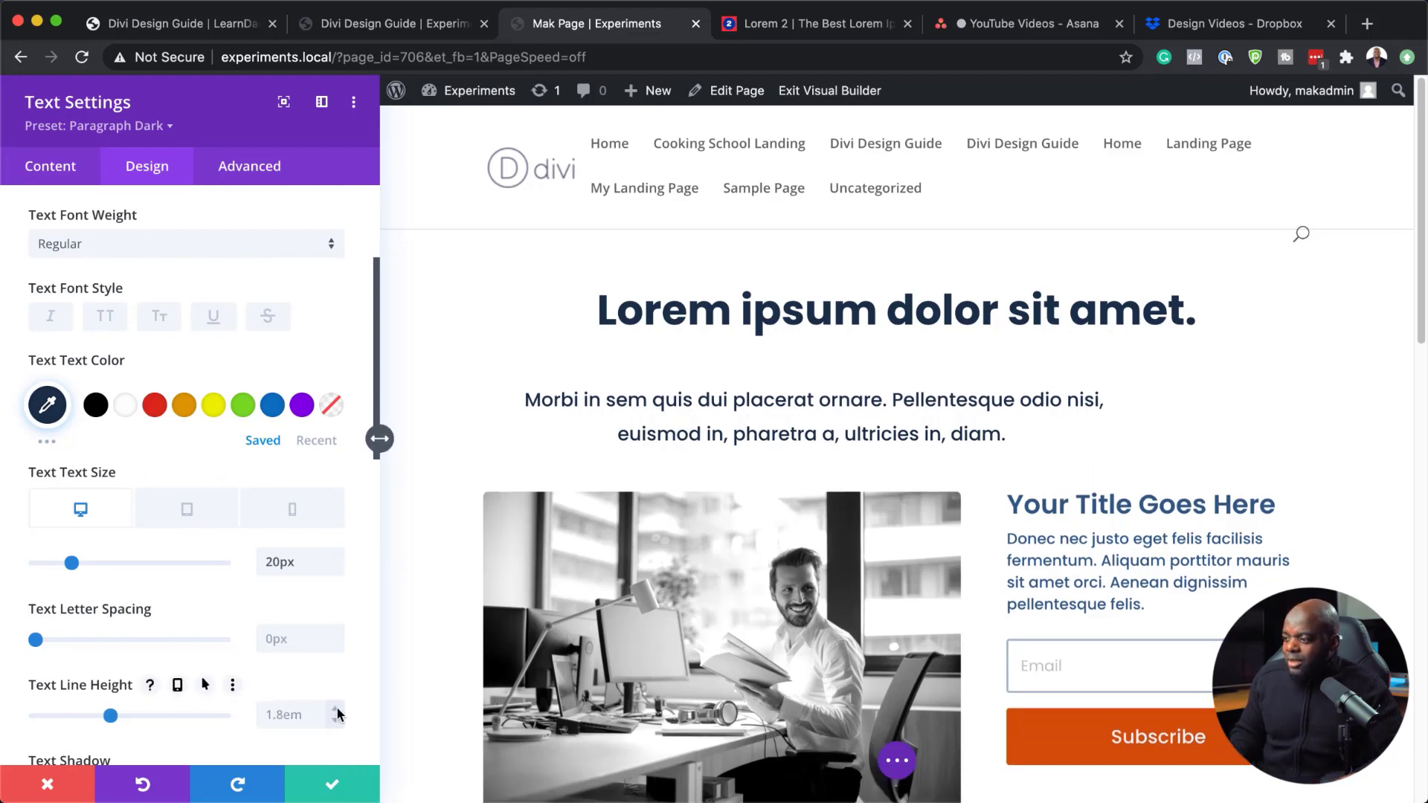
pyautogui.click(334, 790)
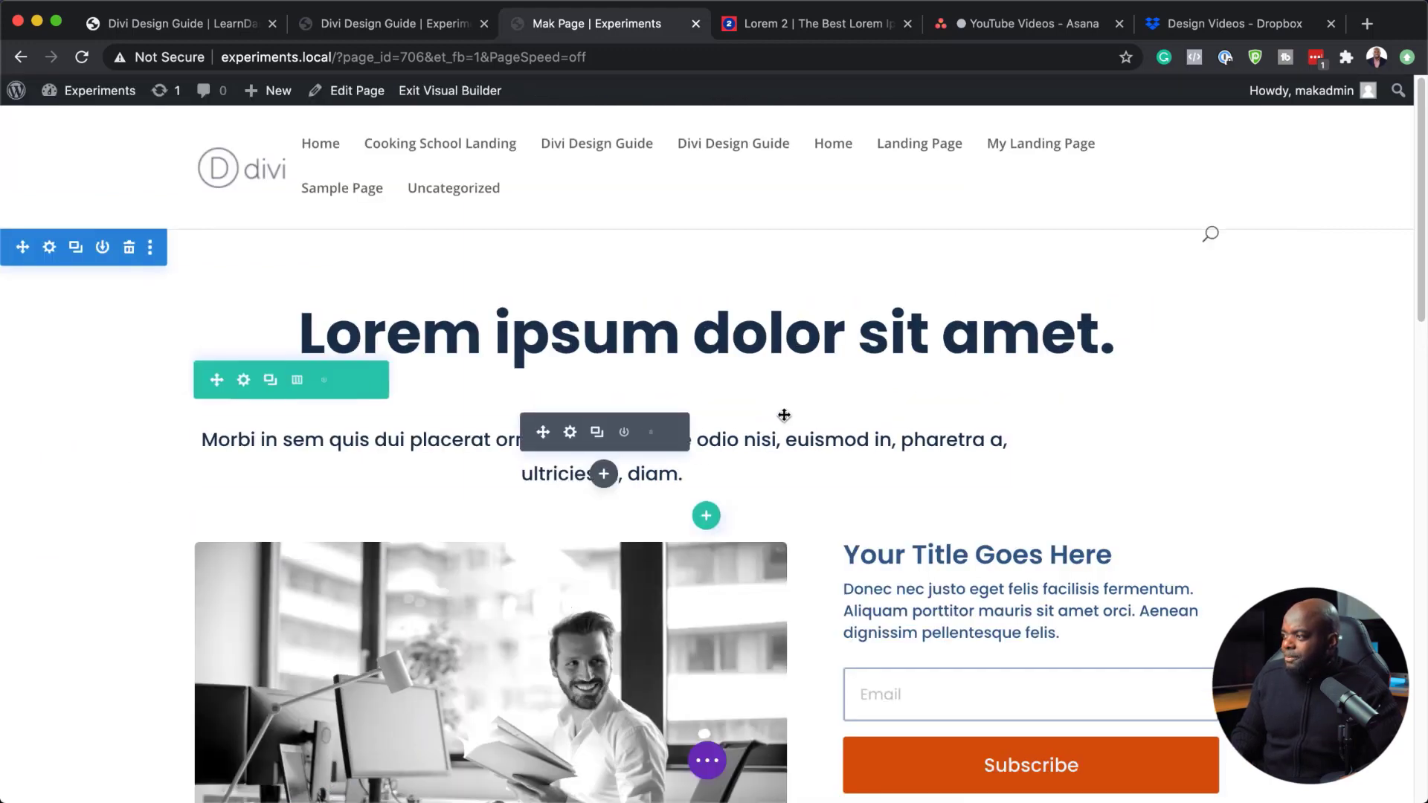
# Step: Set the Text module's alignment to center, save it, and pull its row up close beneath the heading
pyautogui.click(570, 433)
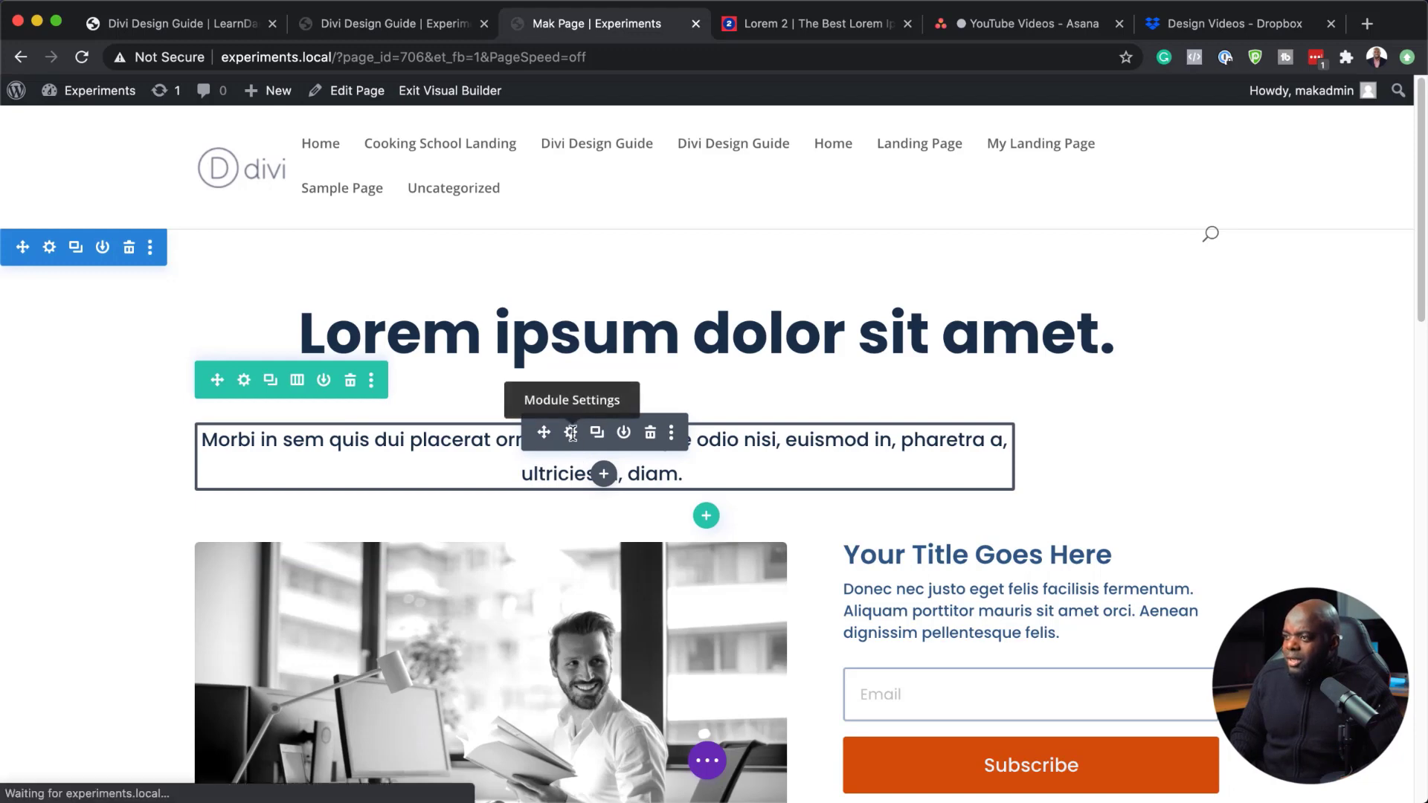
pyautogui.click(153, 168)
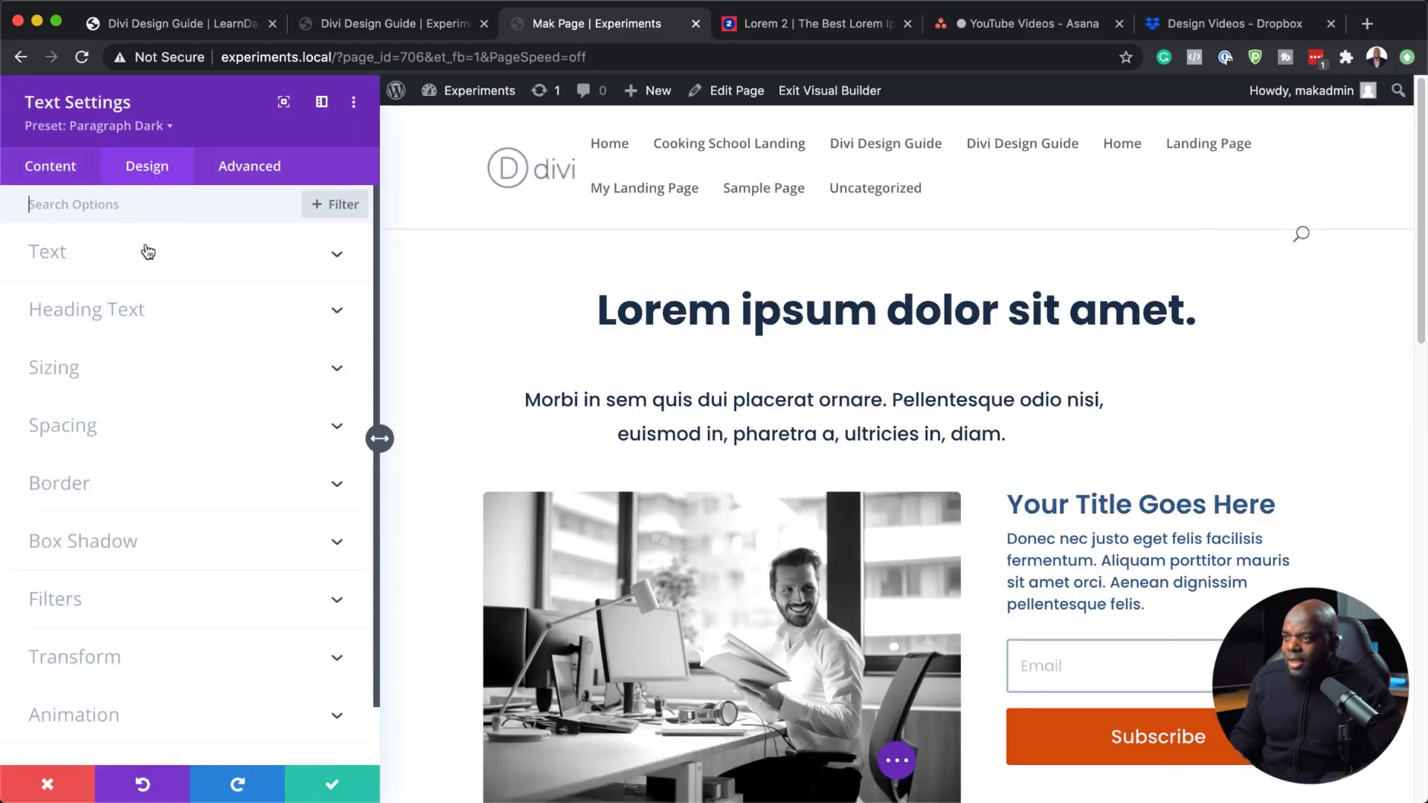
pyautogui.click(97, 369)
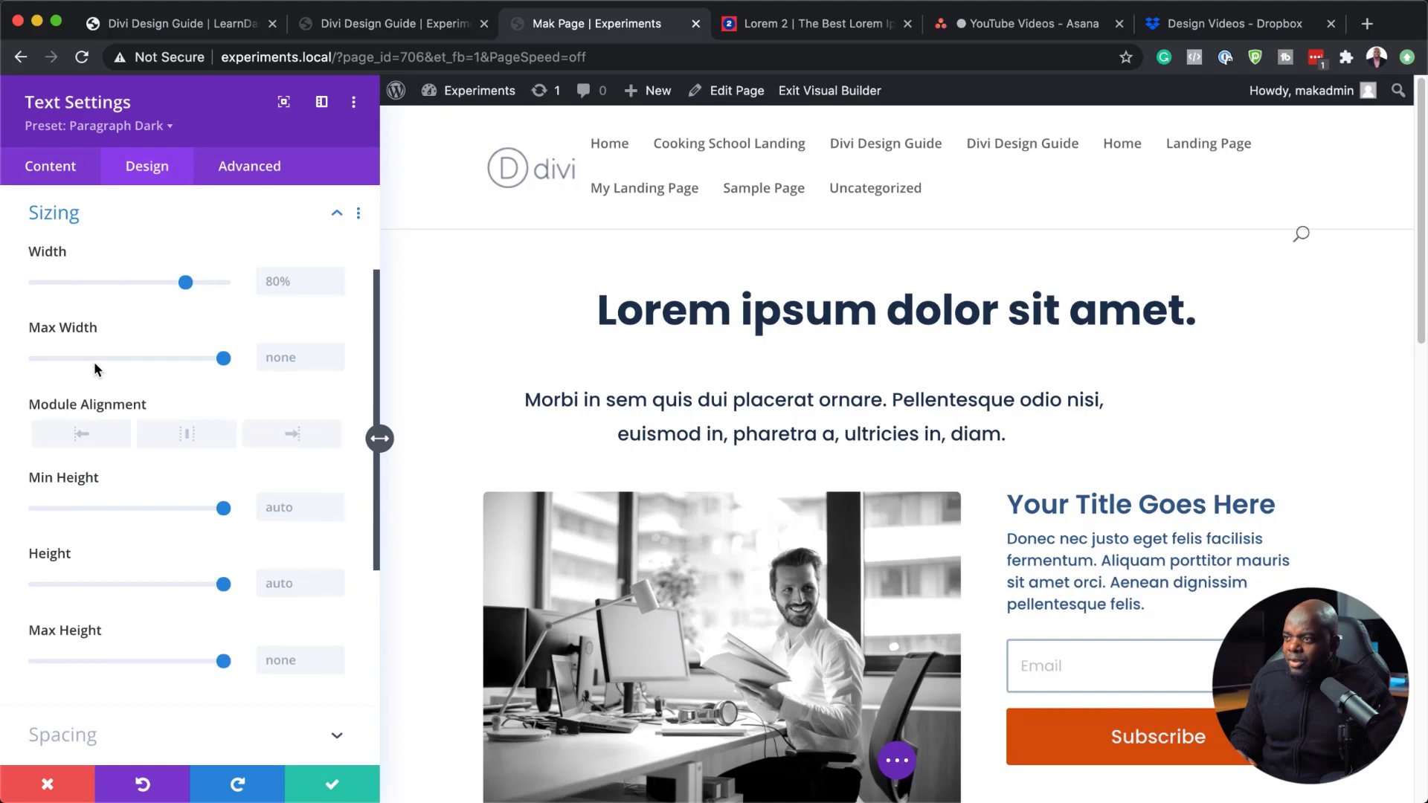
pyautogui.click(188, 439)
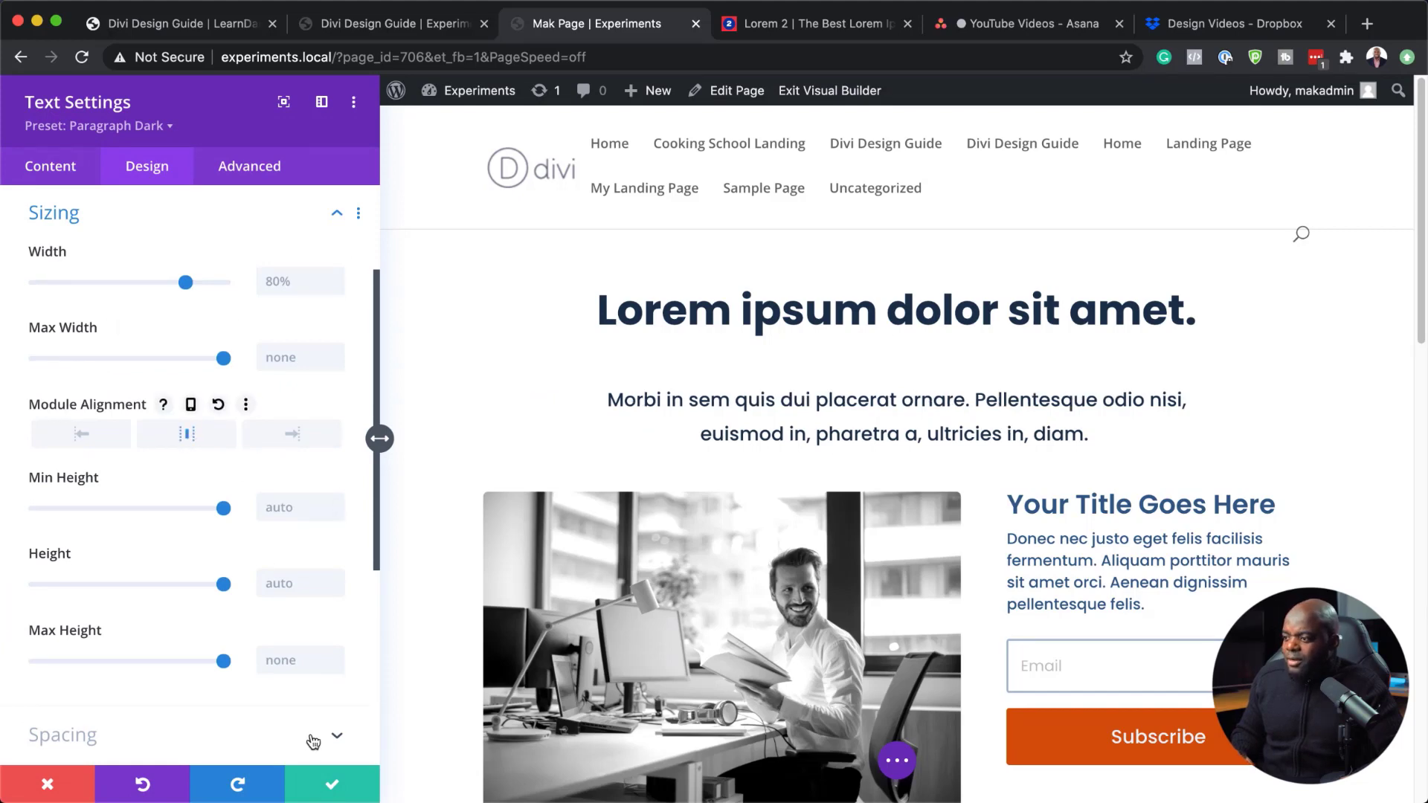
pyautogui.click(332, 785)
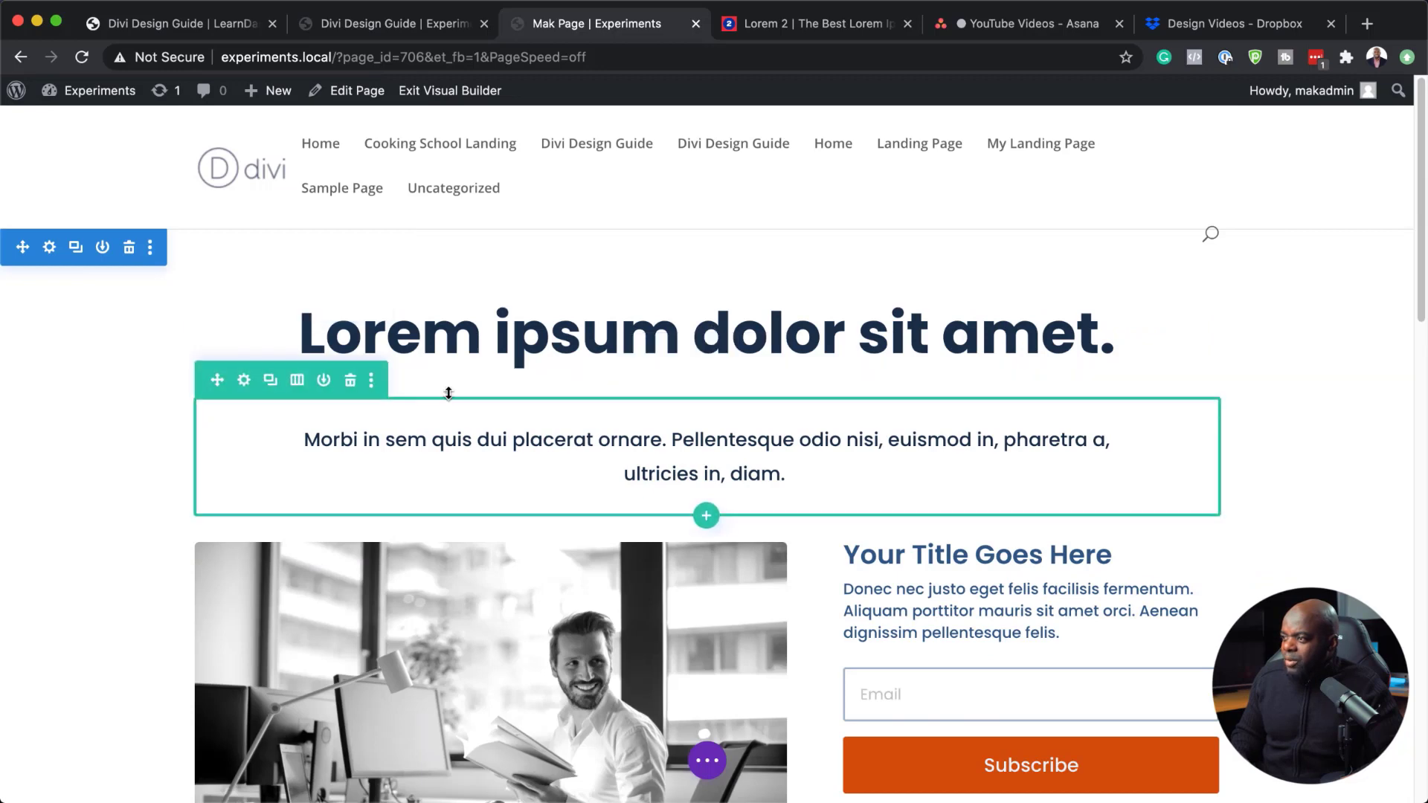
pyautogui.moveTo(447, 387); pyautogui.dragTo(452, 340)
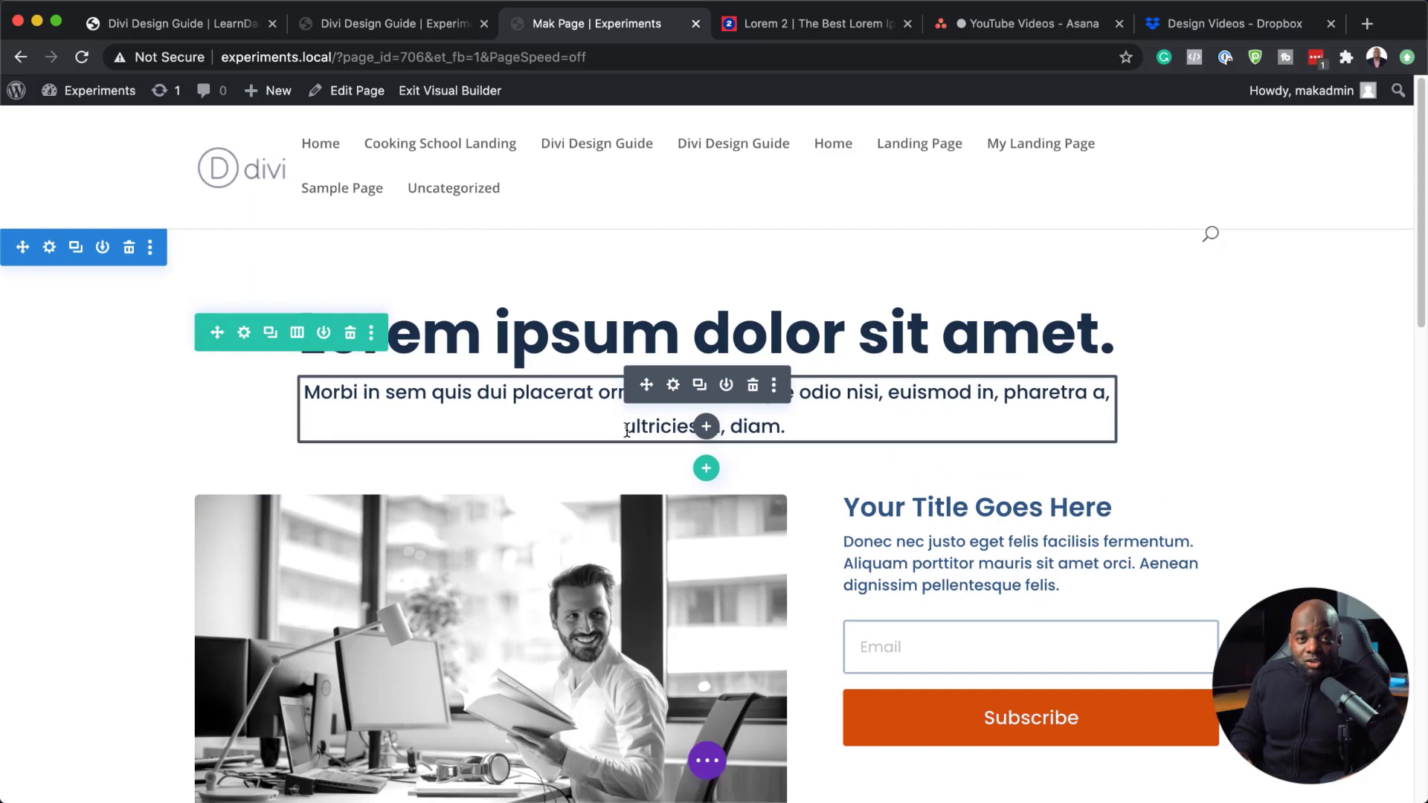
# Step: Change the middle blurb's icon in the black section to the loudspeaker with sound waves and save the module
pyautogui.scroll(-3, 520, 572)
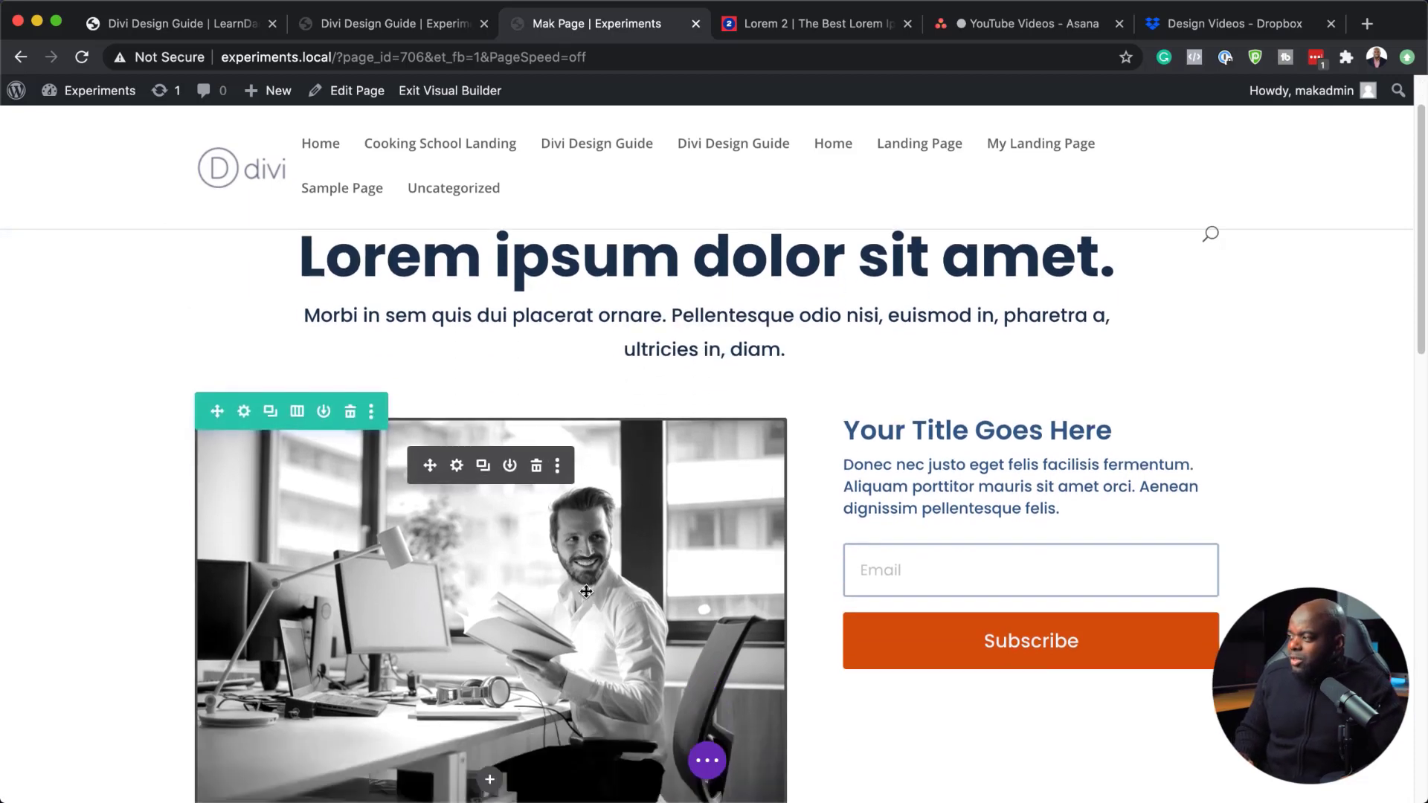
pyautogui.scroll(-9, 608, 579)
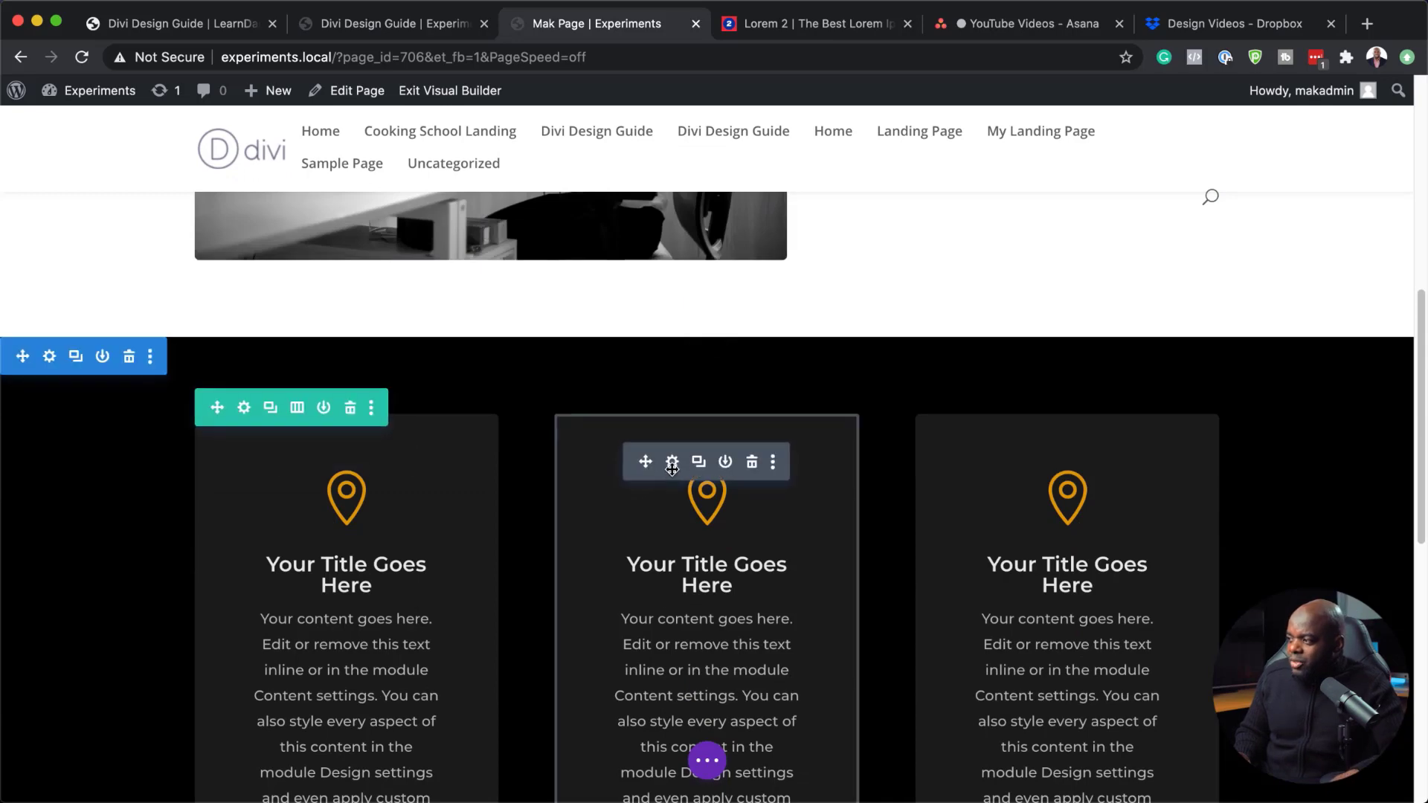
pyautogui.click(673, 464)
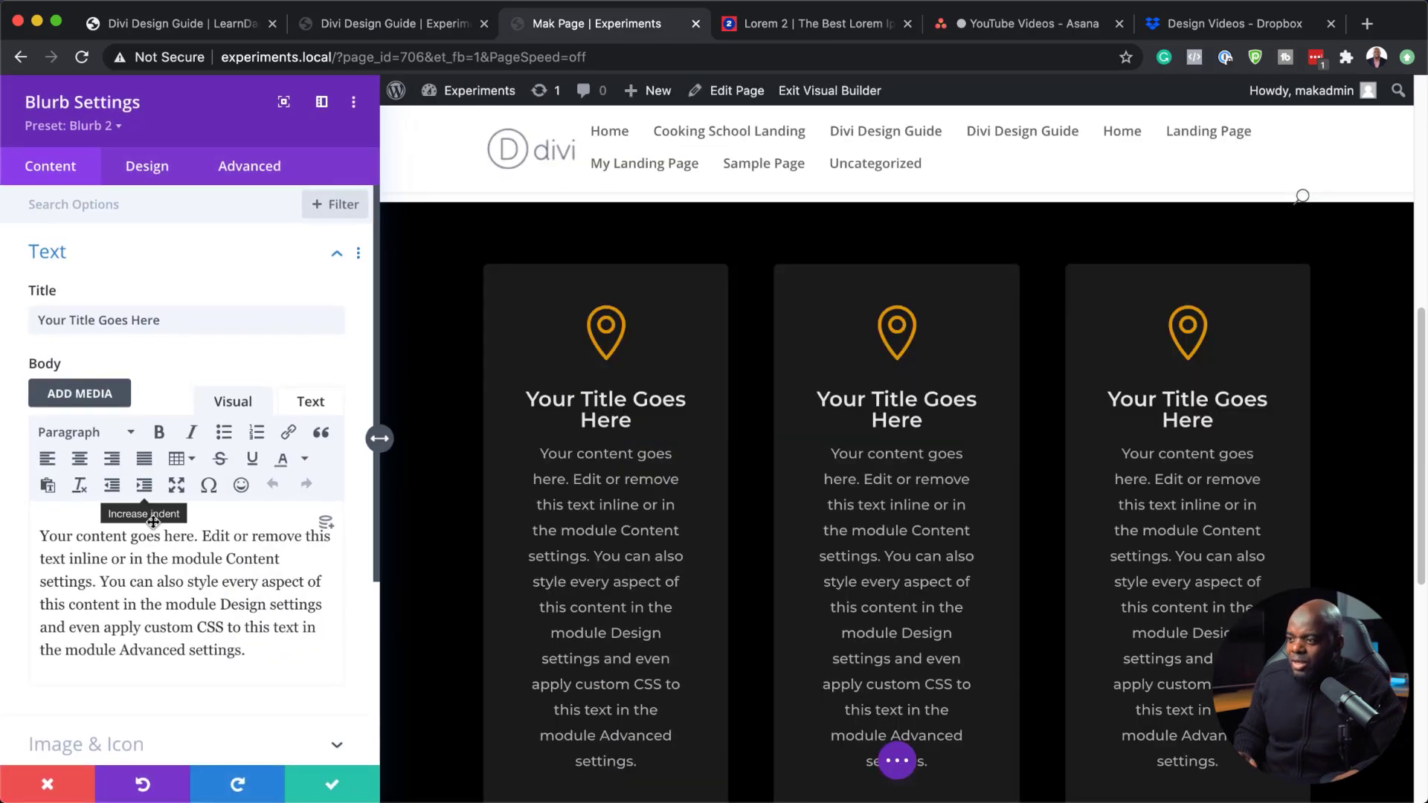
pyautogui.scroll(-3, 158, 607)
pyautogui.click(146, 545)
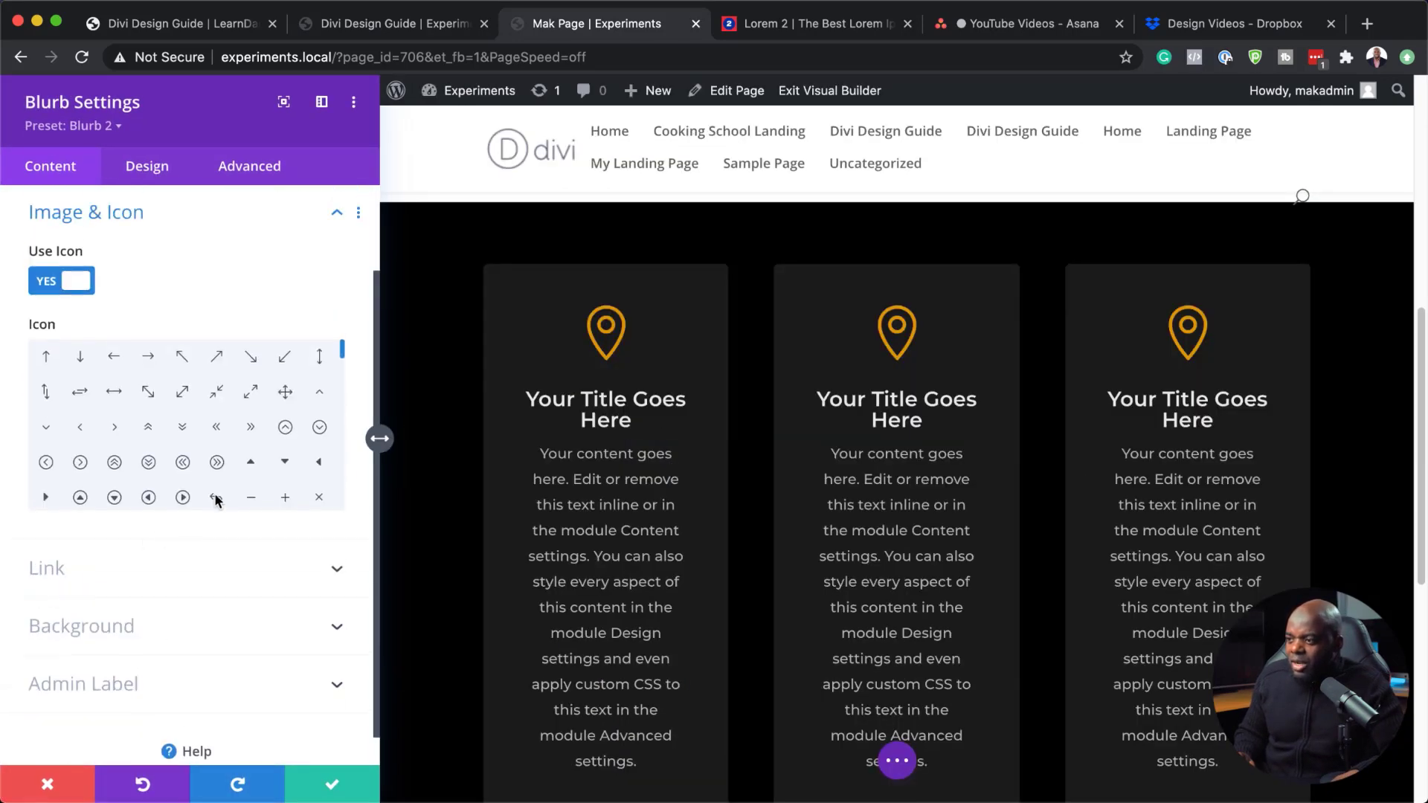
pyautogui.moveTo(339, 359); pyautogui.dragTo(344, 390)
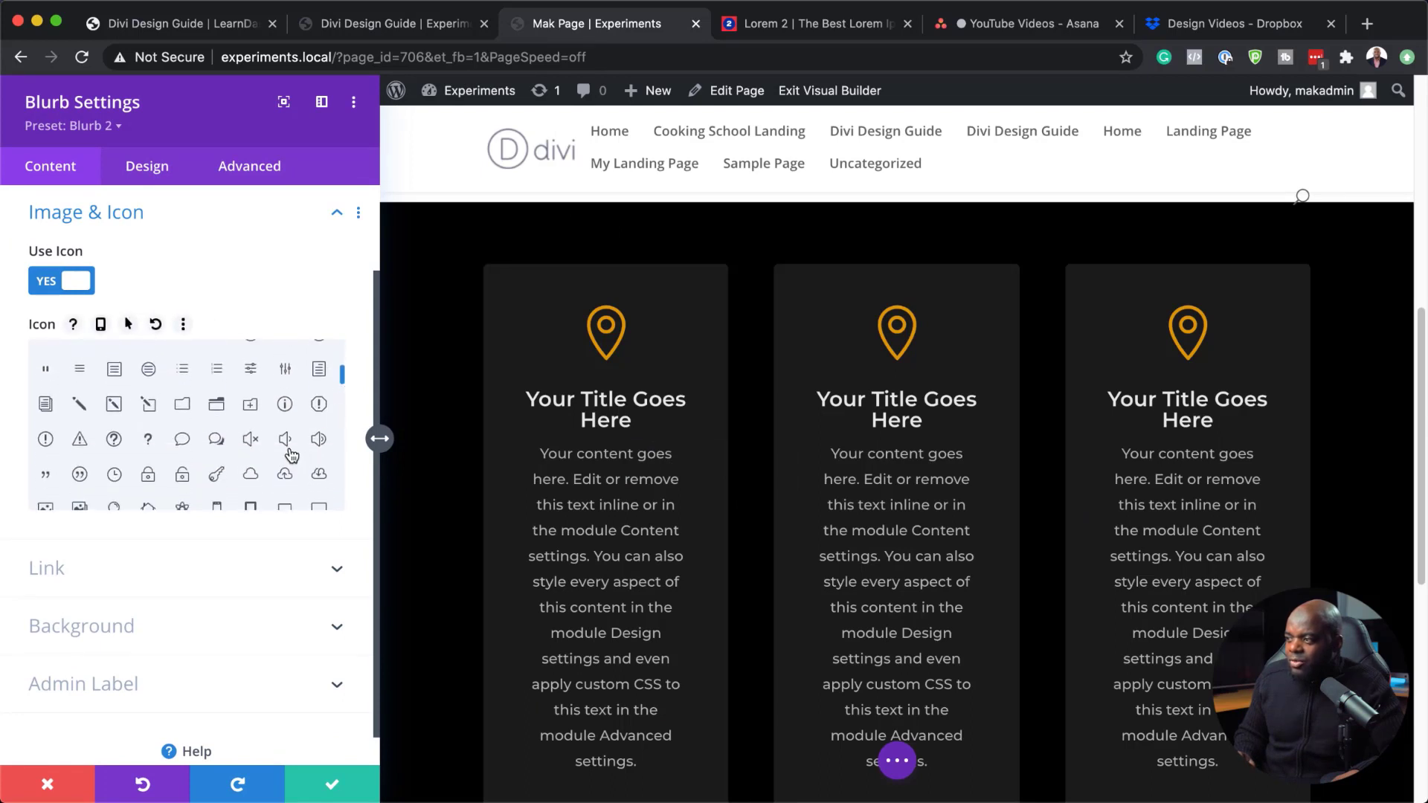
pyautogui.click(318, 441)
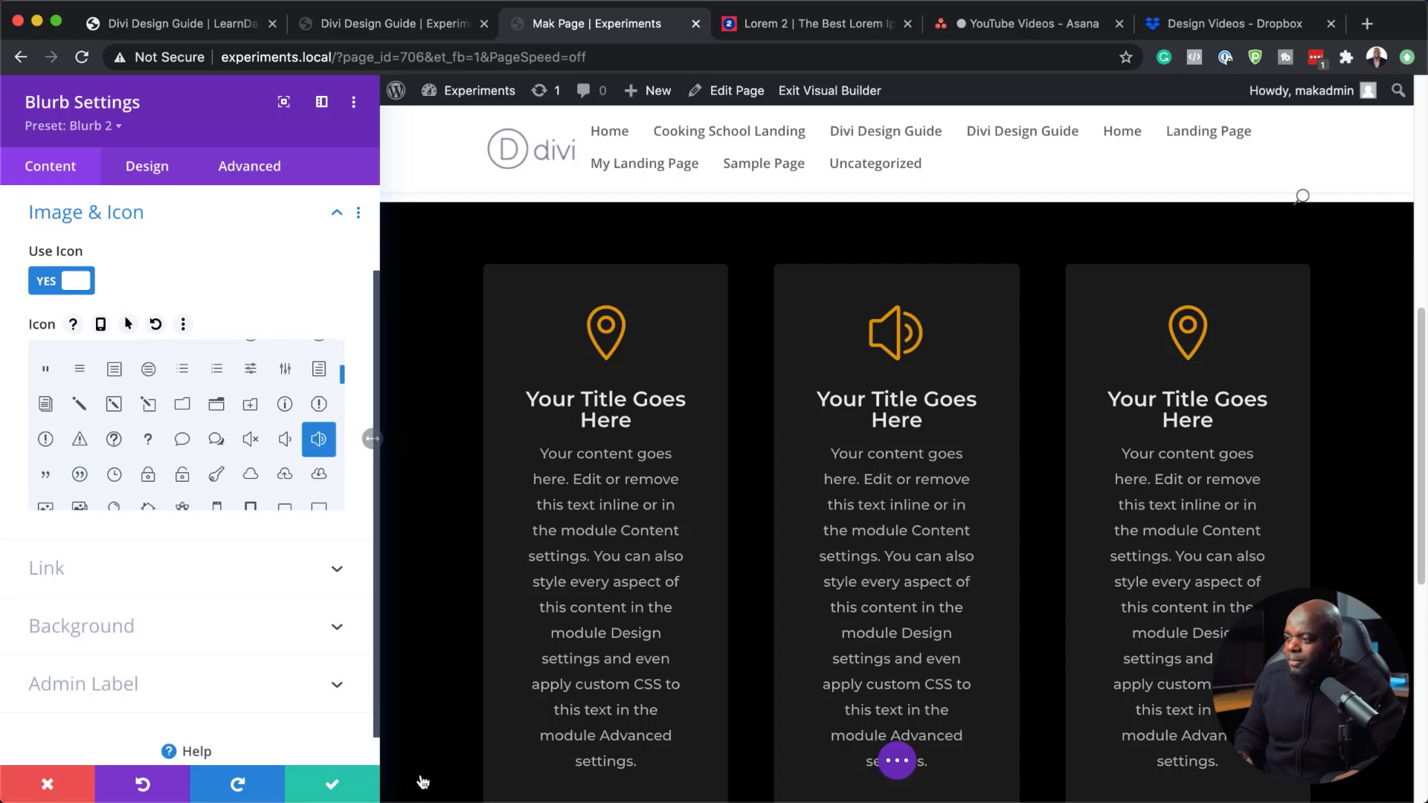
pyautogui.click(333, 784)
# Step: Change the third blurb's icon to the light bulb and save the module
pyautogui.moveTo(1036, 471)
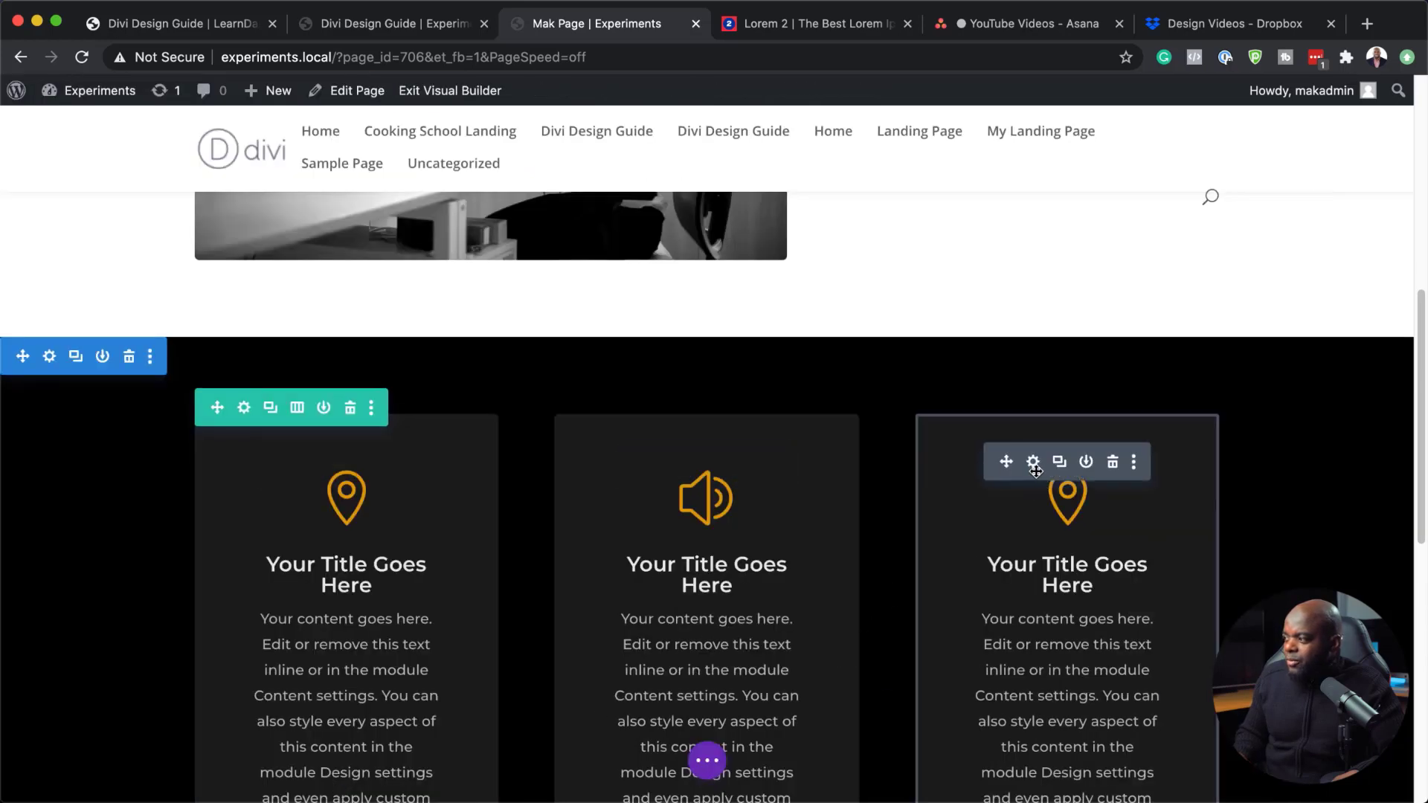
pyautogui.click(1034, 465)
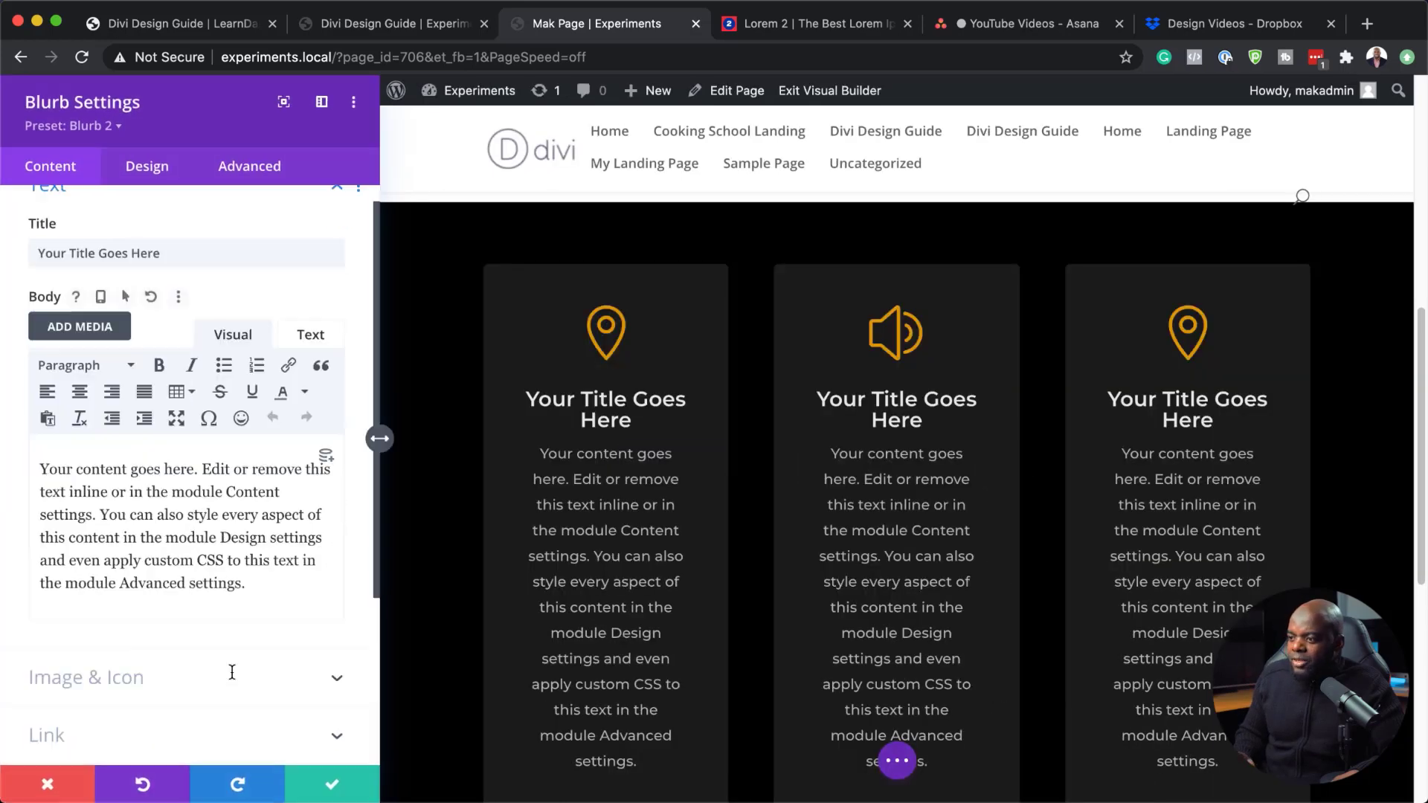
pyautogui.click(234, 675)
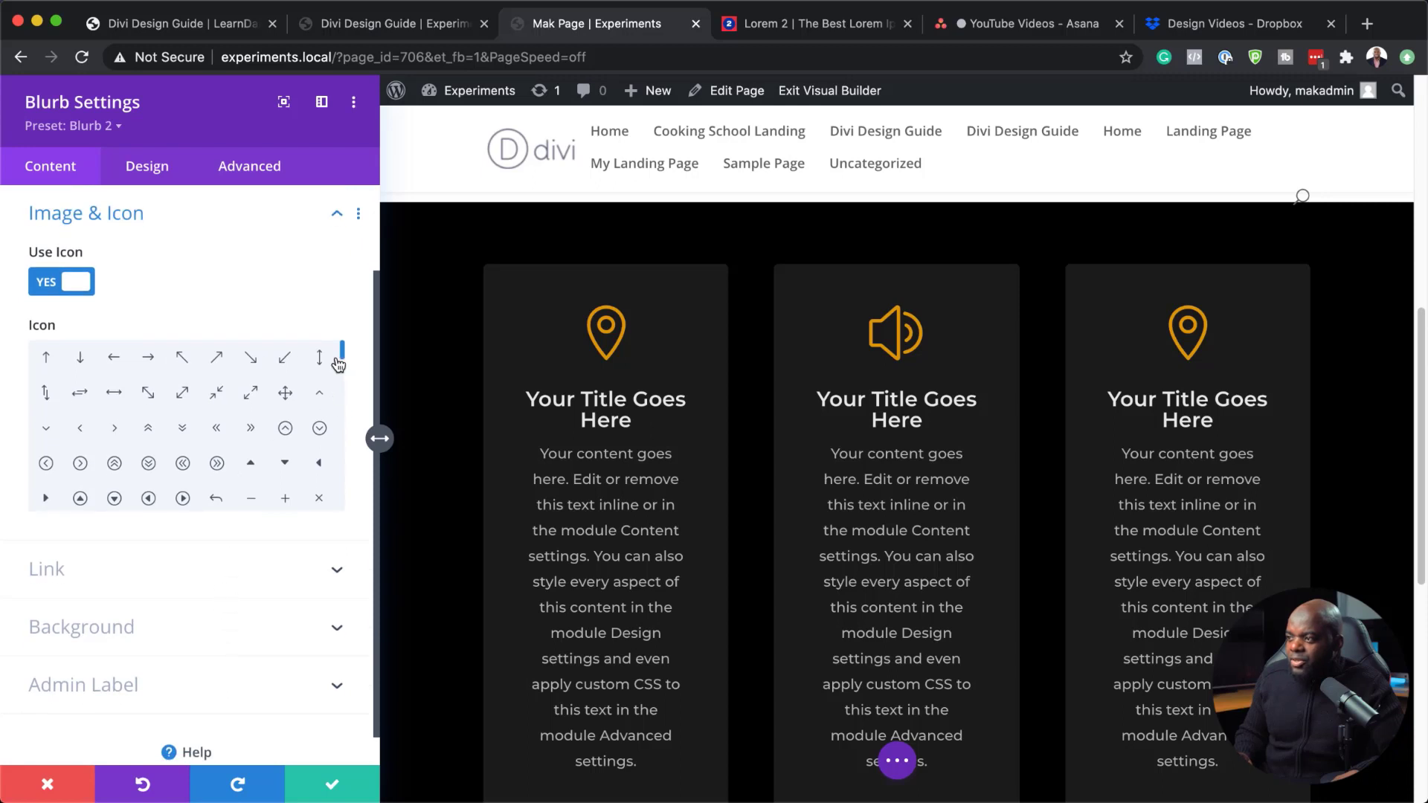
pyautogui.moveTo(341, 360); pyautogui.dragTo(344, 397)
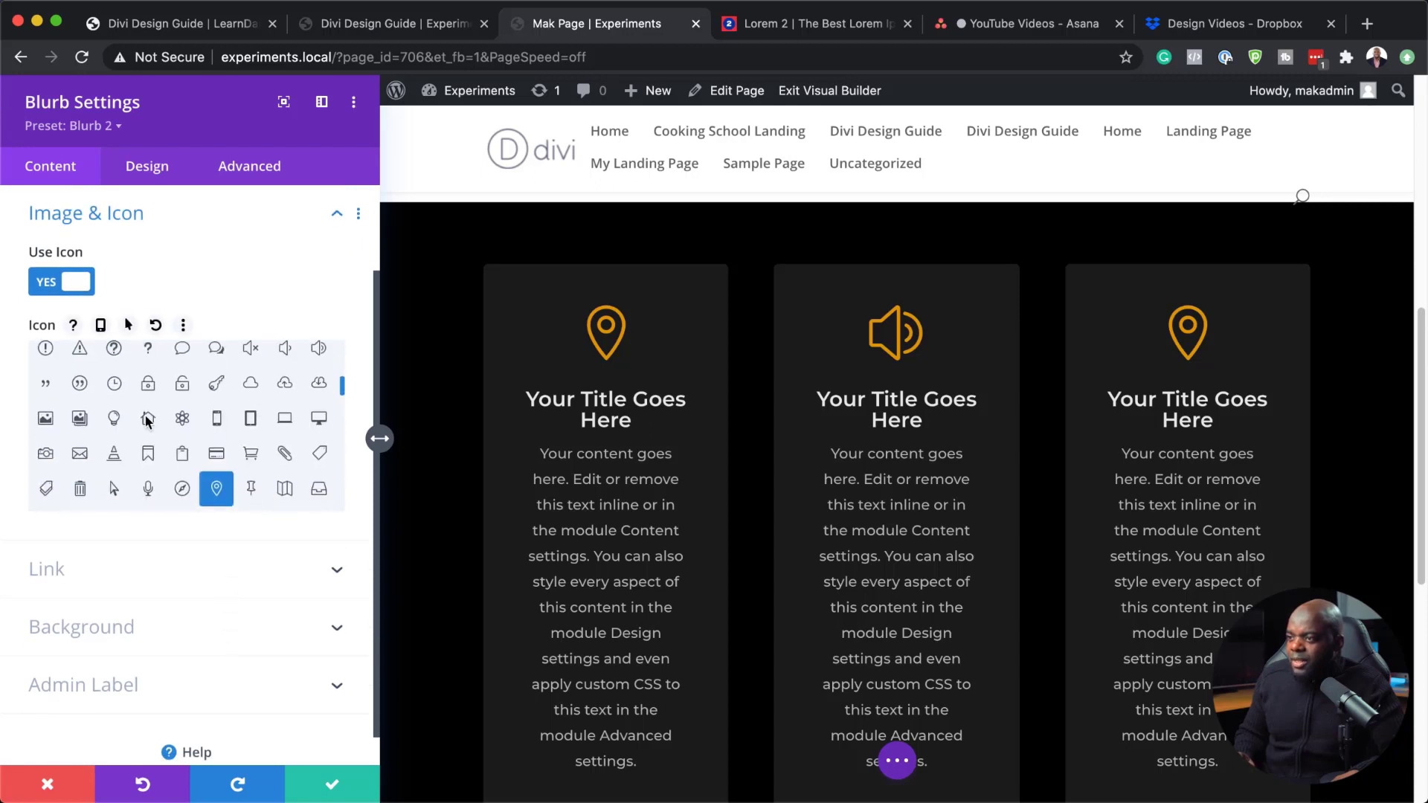
pyautogui.click(115, 421)
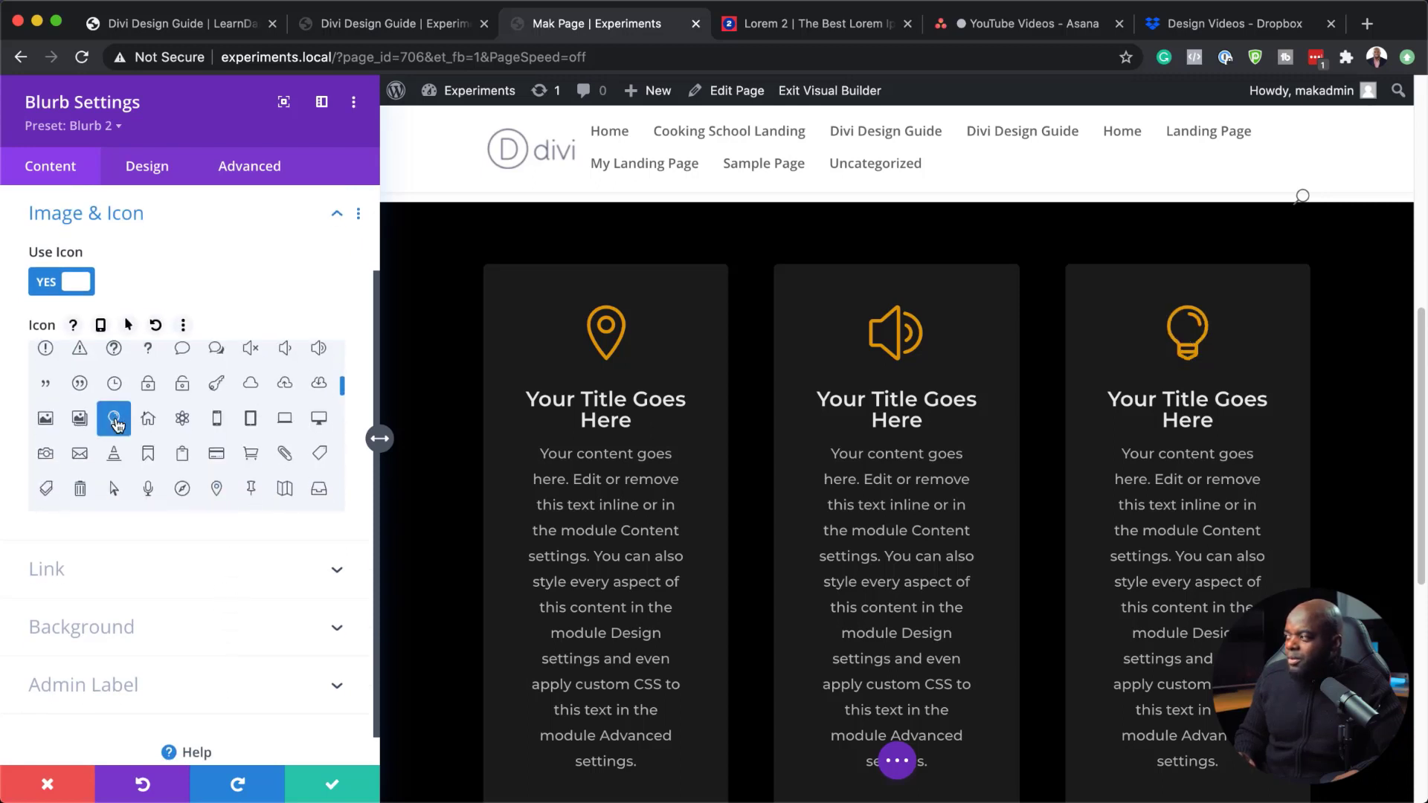
pyautogui.click(347, 798)
# Step: Apply the Section Padding preset to the black blurb section, settling on the last preset of that name, and save the section
pyautogui.scroll(-1, 1094, 490)
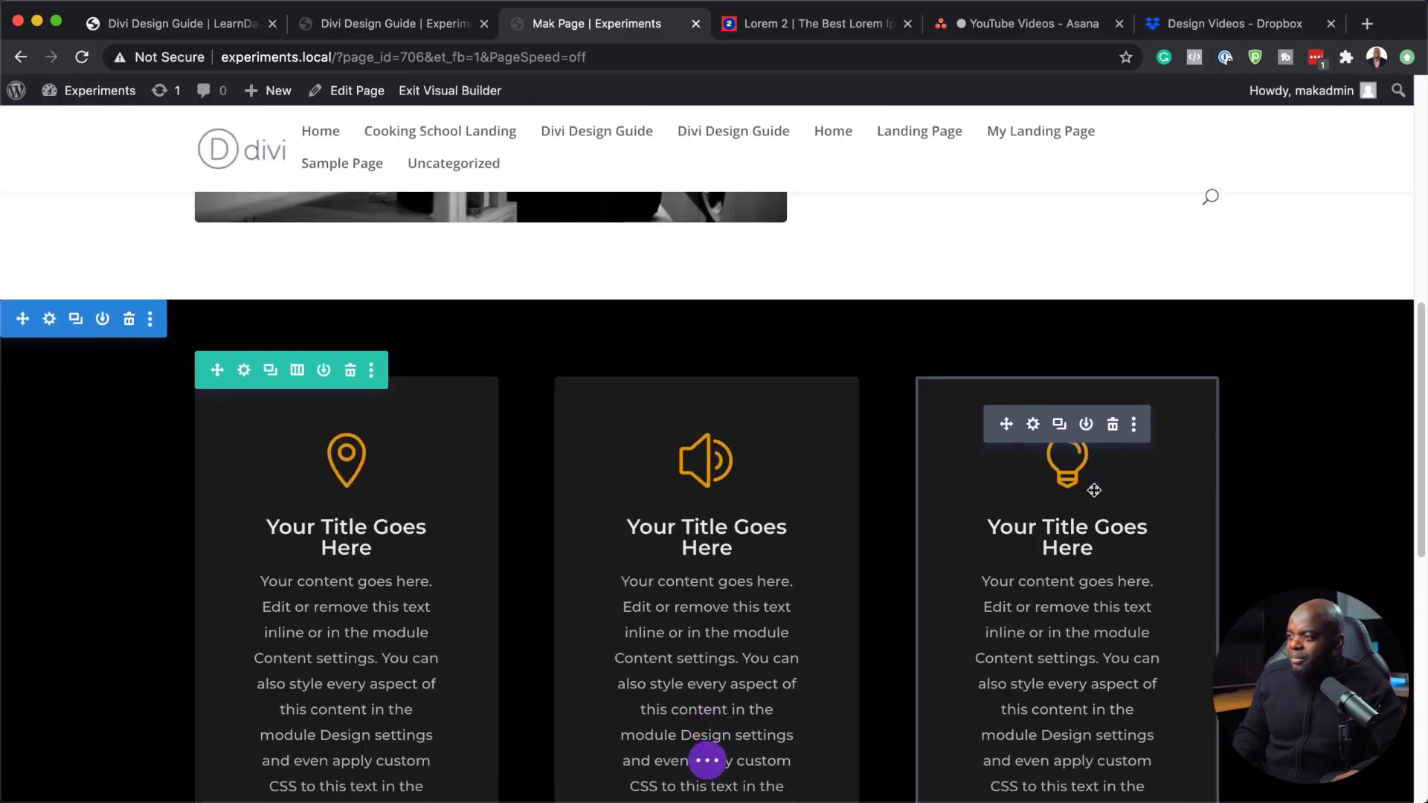
pyautogui.click(50, 311)
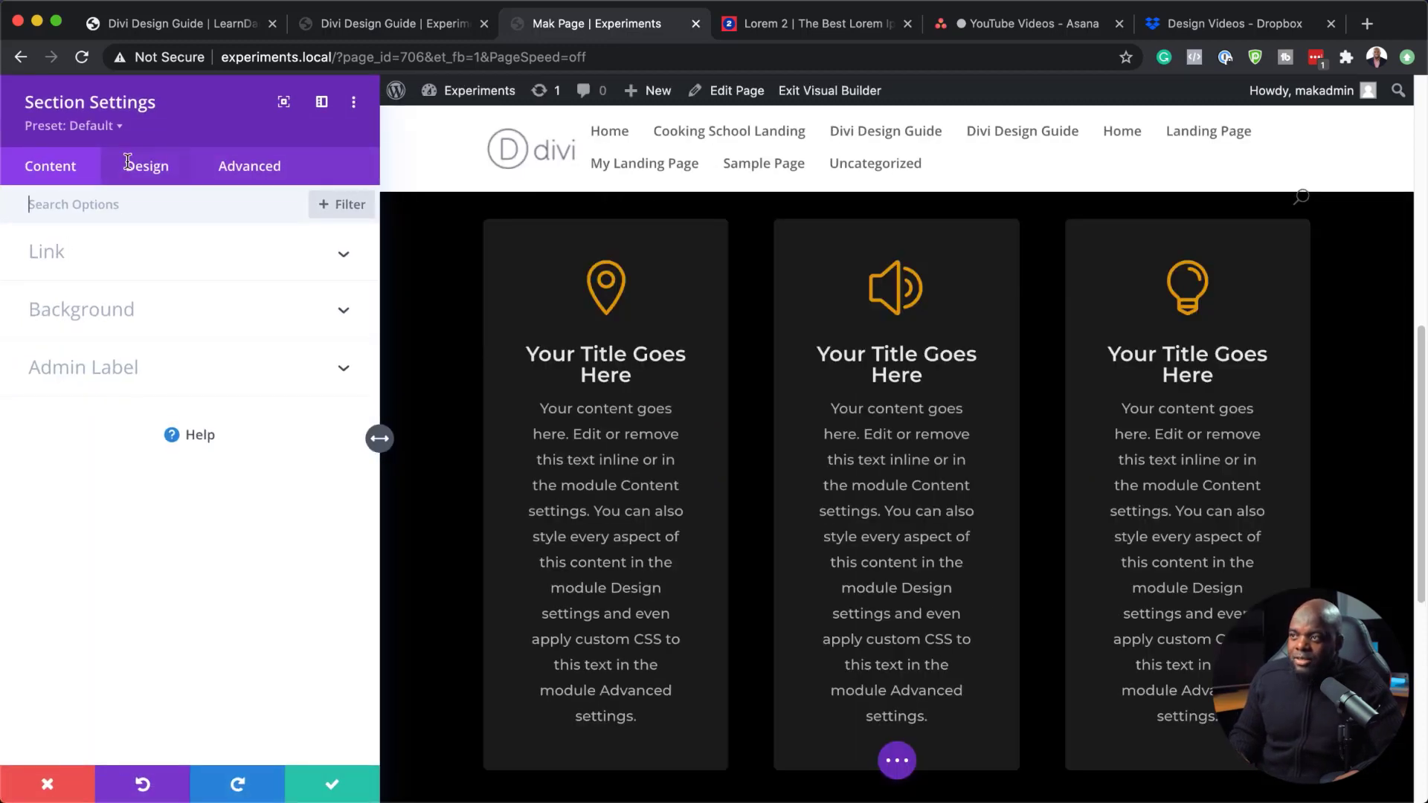
pyautogui.click(119, 127)
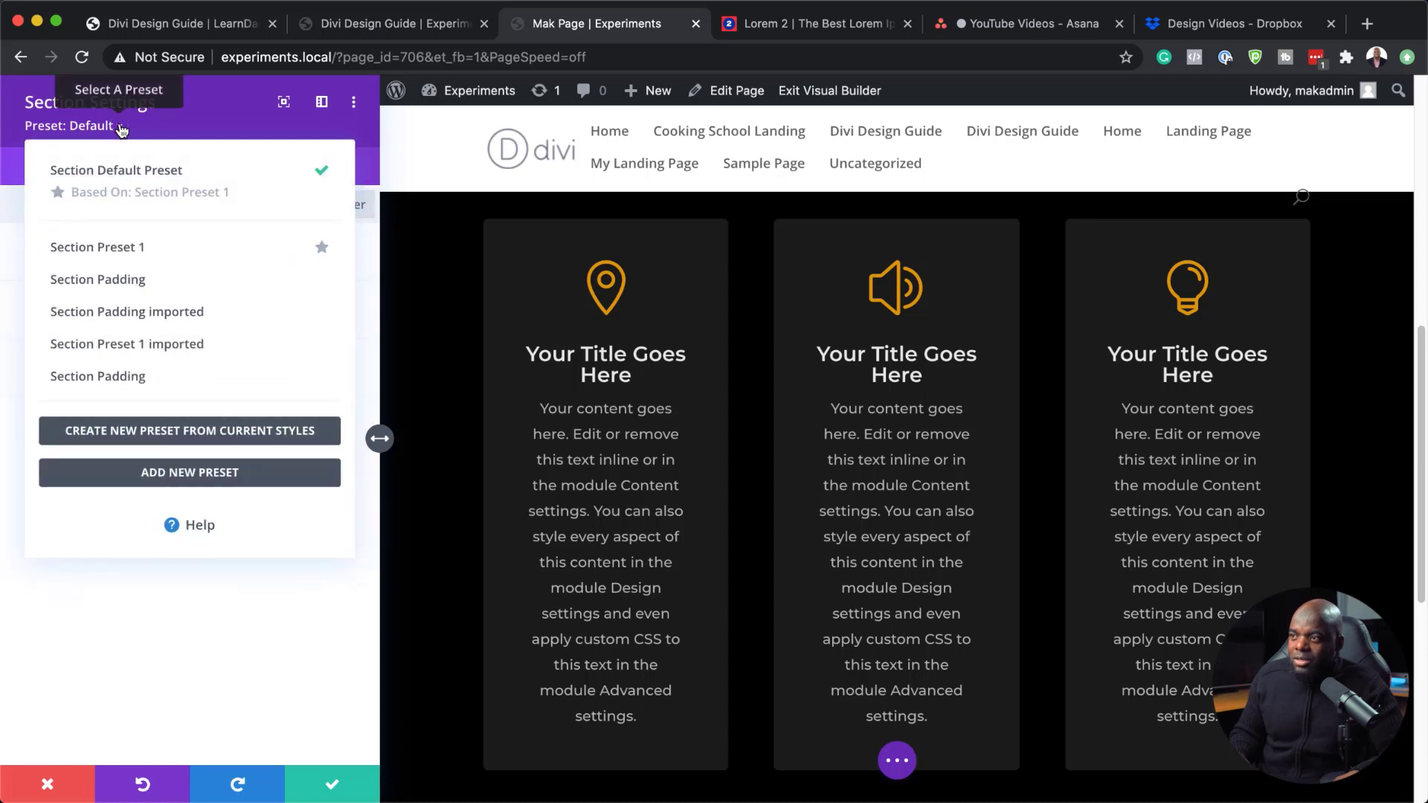
pyautogui.moveTo(199, 276); pyautogui.dragTo(142, 292)
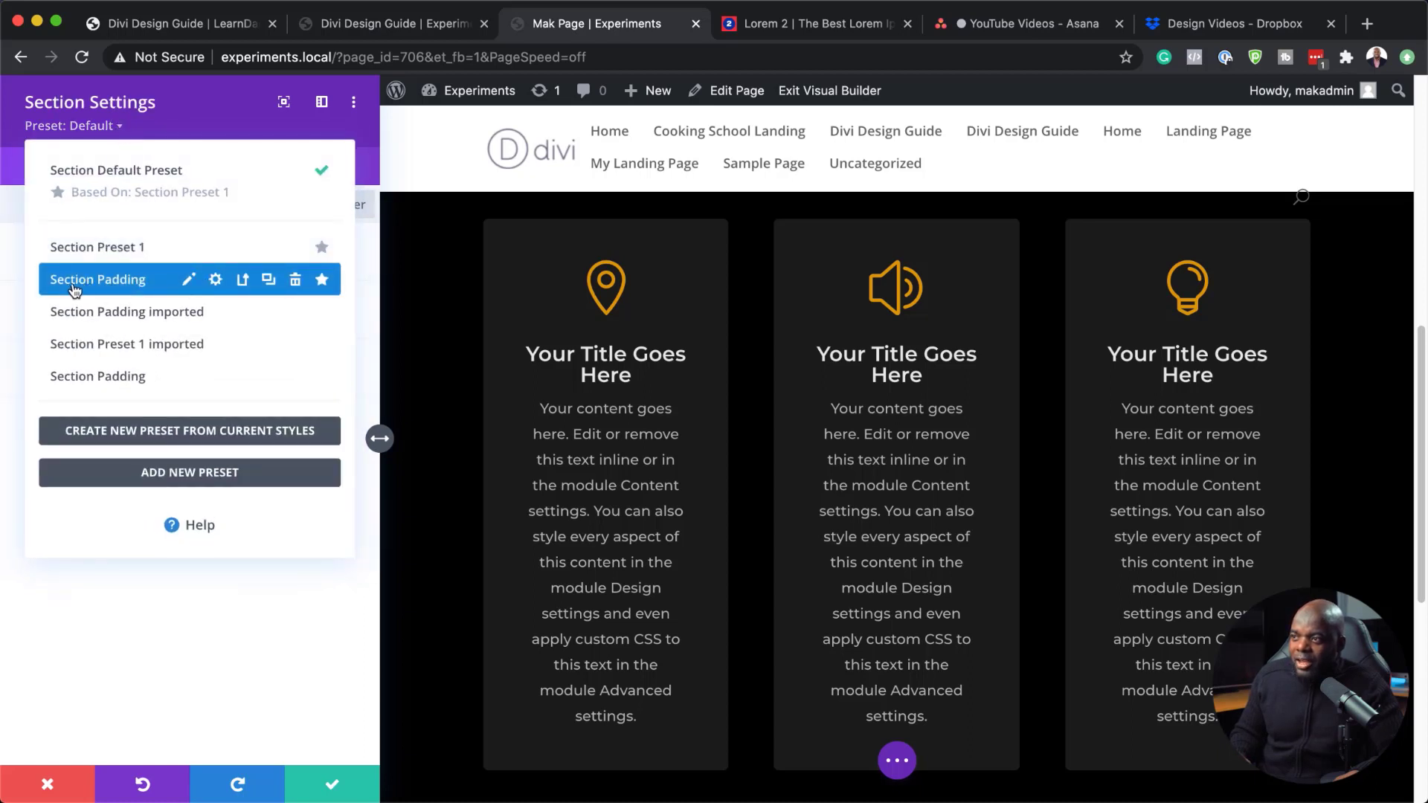
pyautogui.click(104, 280)
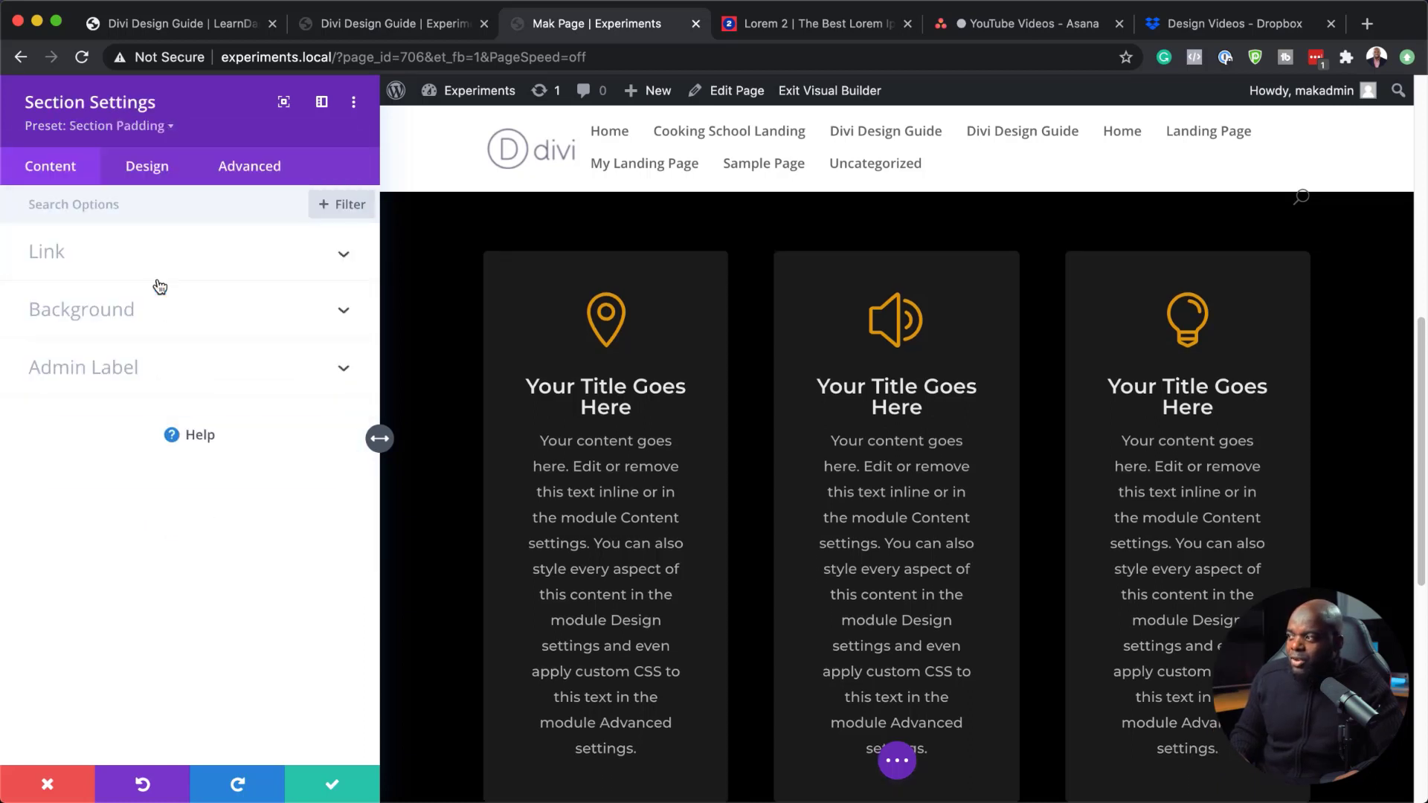
pyautogui.scroll(3, 682, 392)
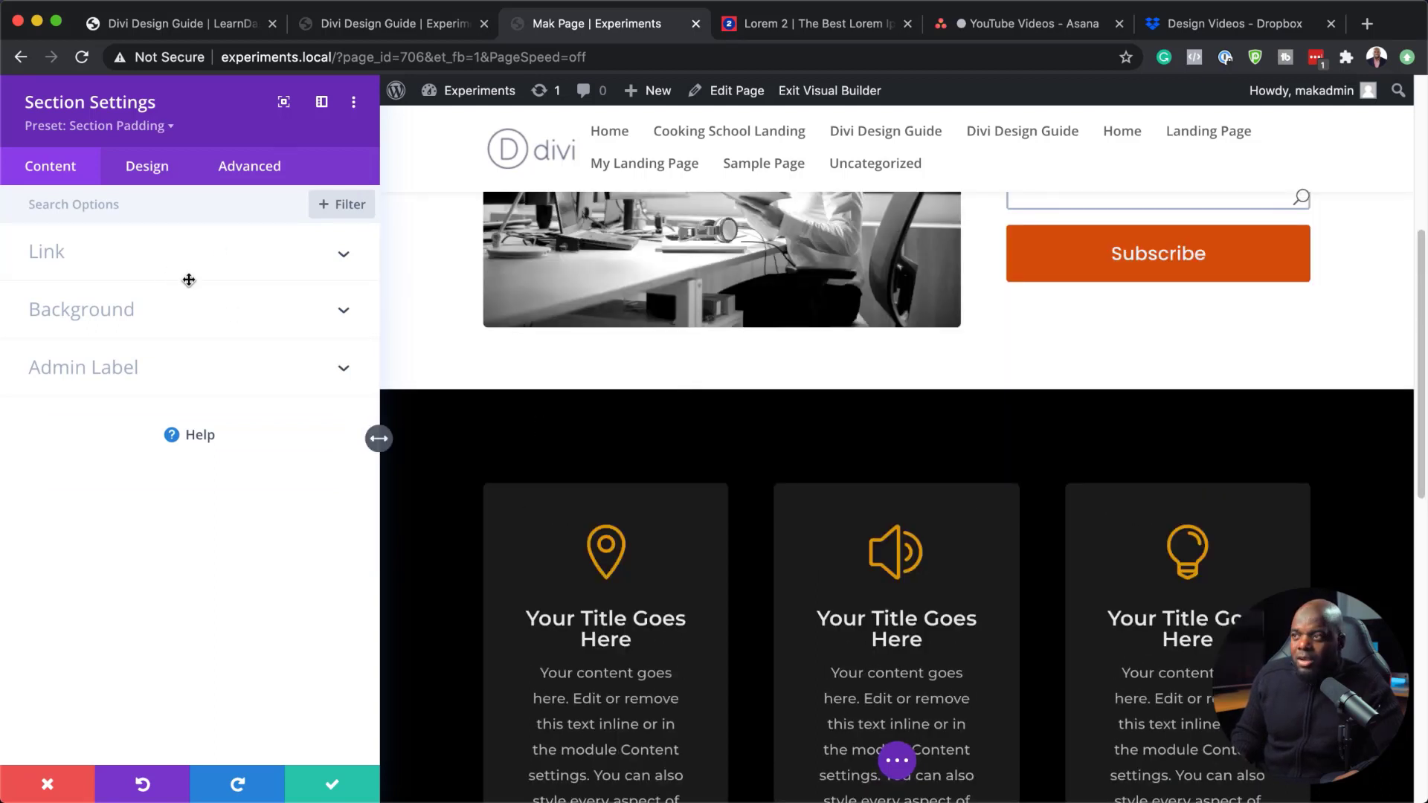
pyautogui.click(138, 132)
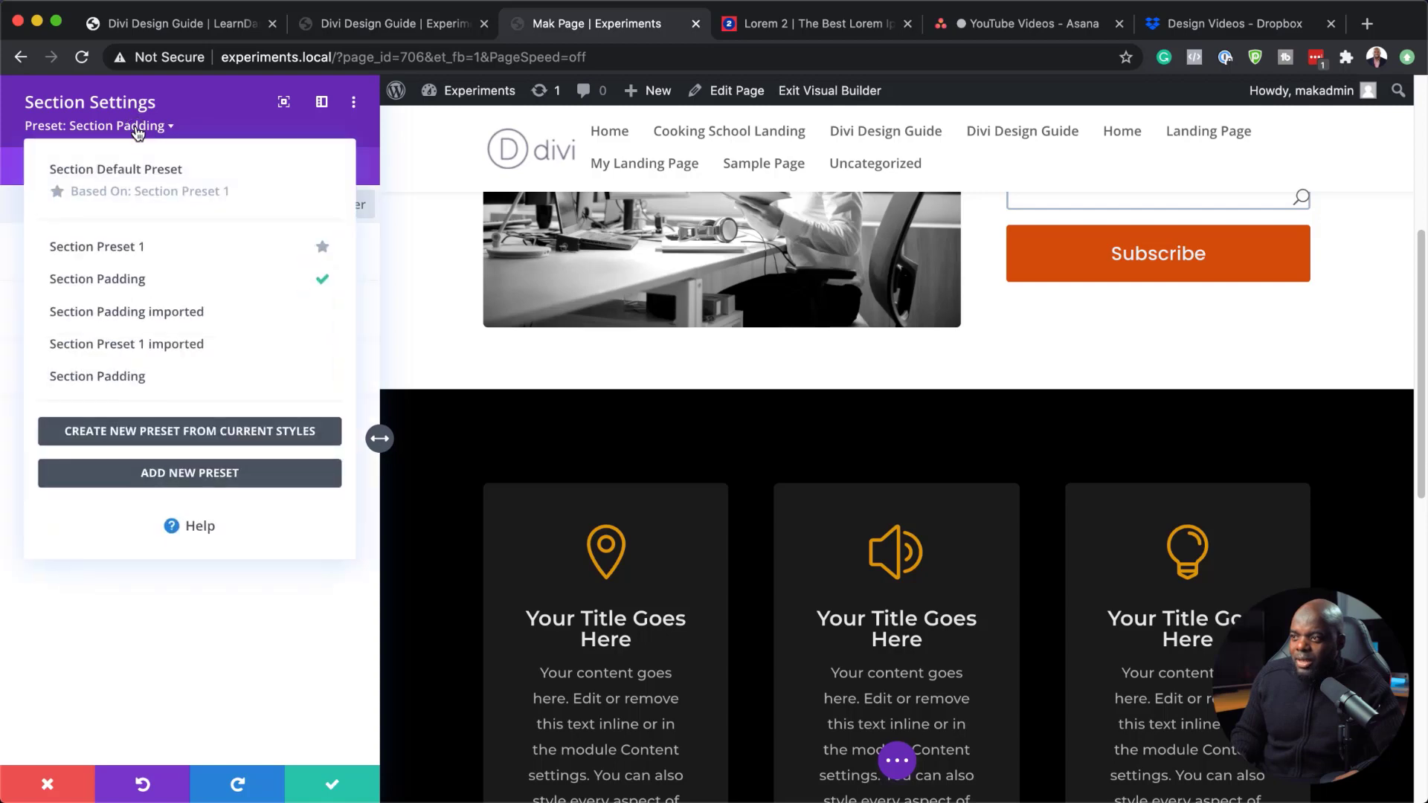
pyautogui.click(171, 379)
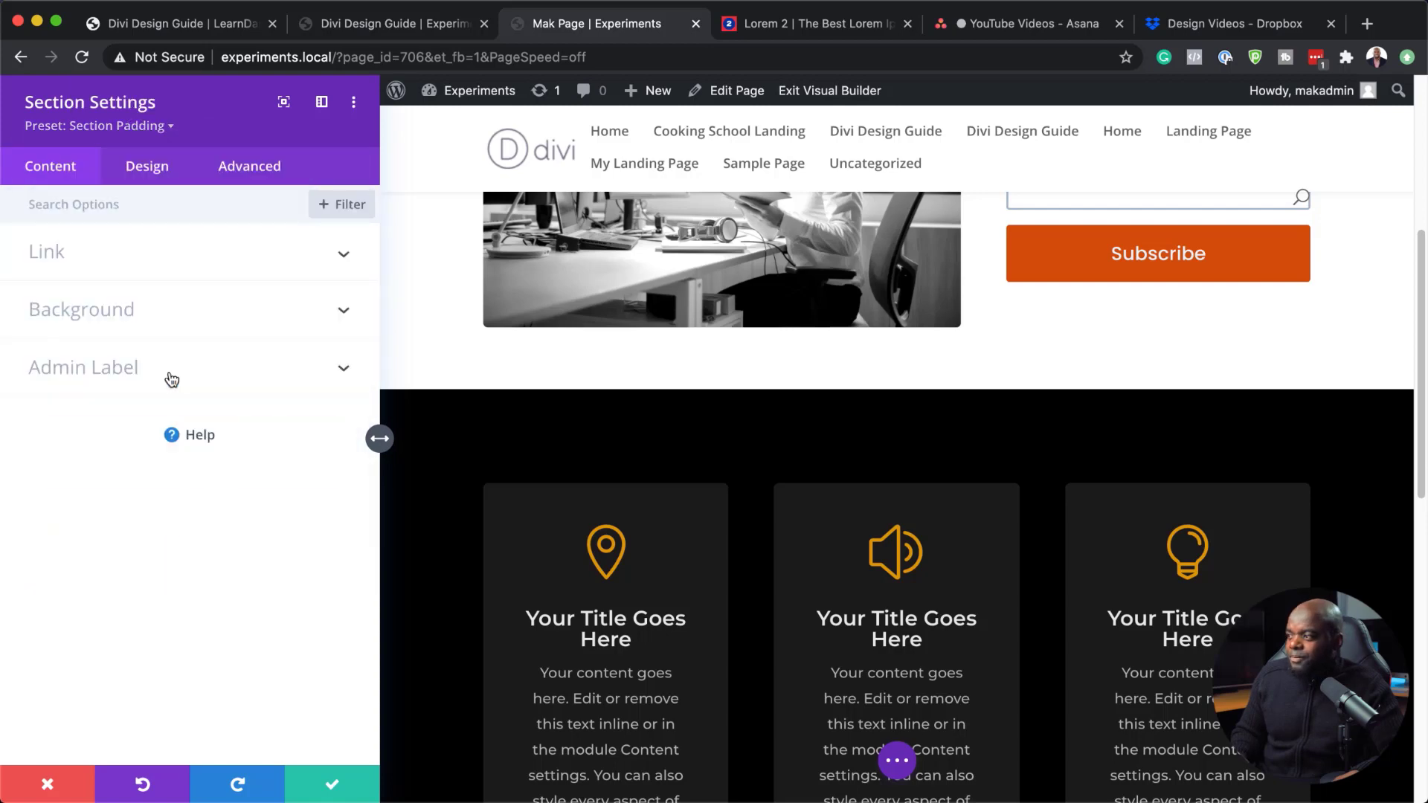
pyautogui.click(330, 782)
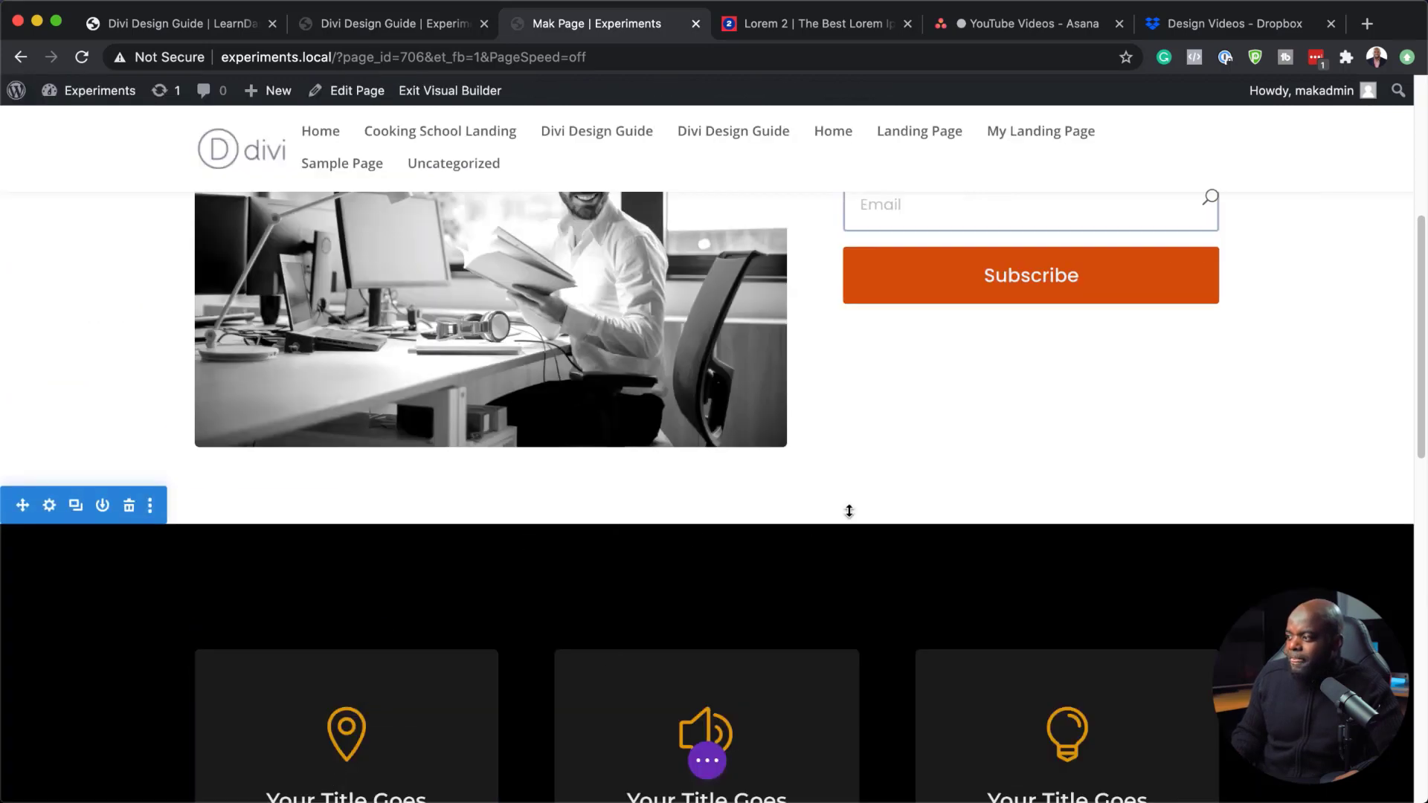
# Step: Insert a regular section with a row of three equal columns between the black blurb section and the footer
pyautogui.scroll(-3, 849, 511)
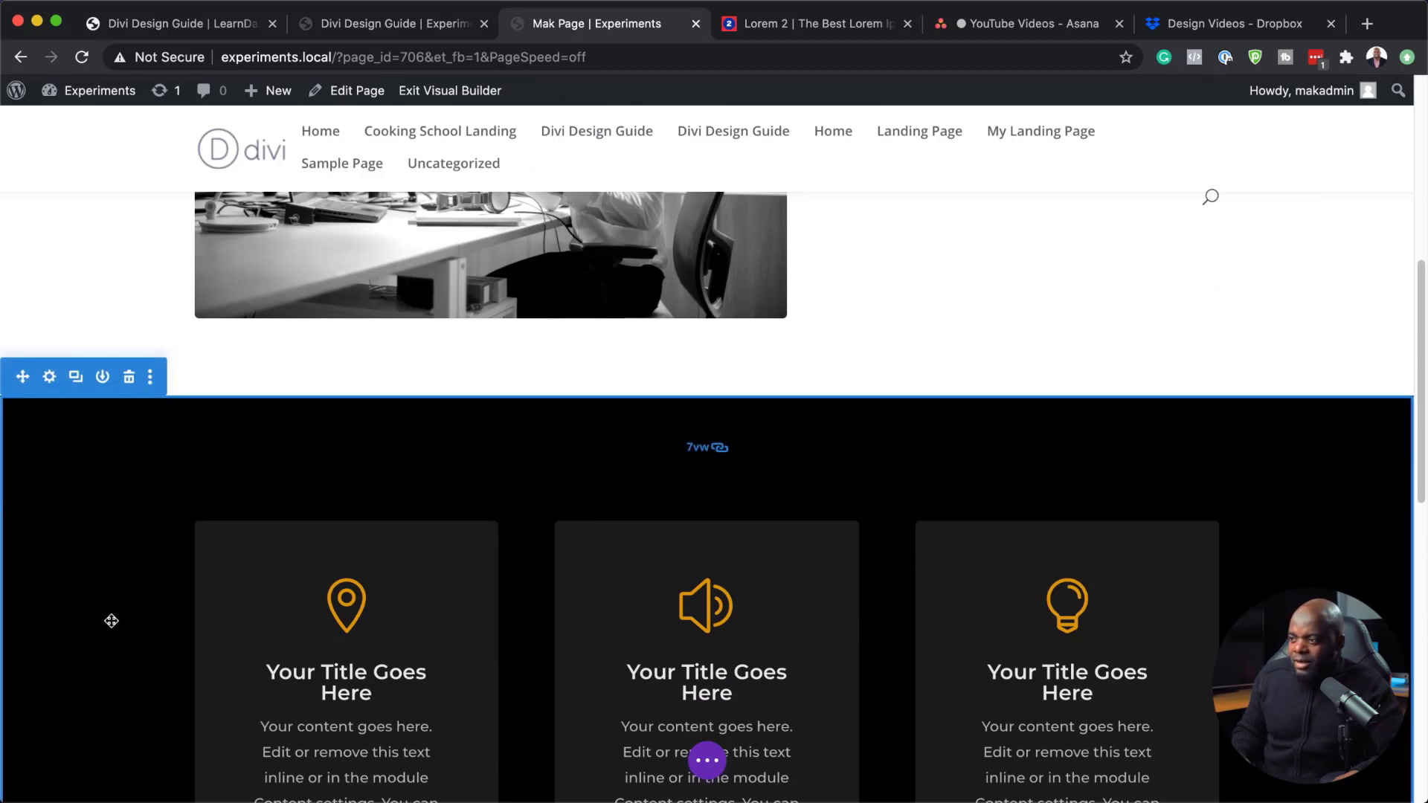
pyautogui.scroll(-10, 474, 602)
pyautogui.scroll(-5, 478, 611)
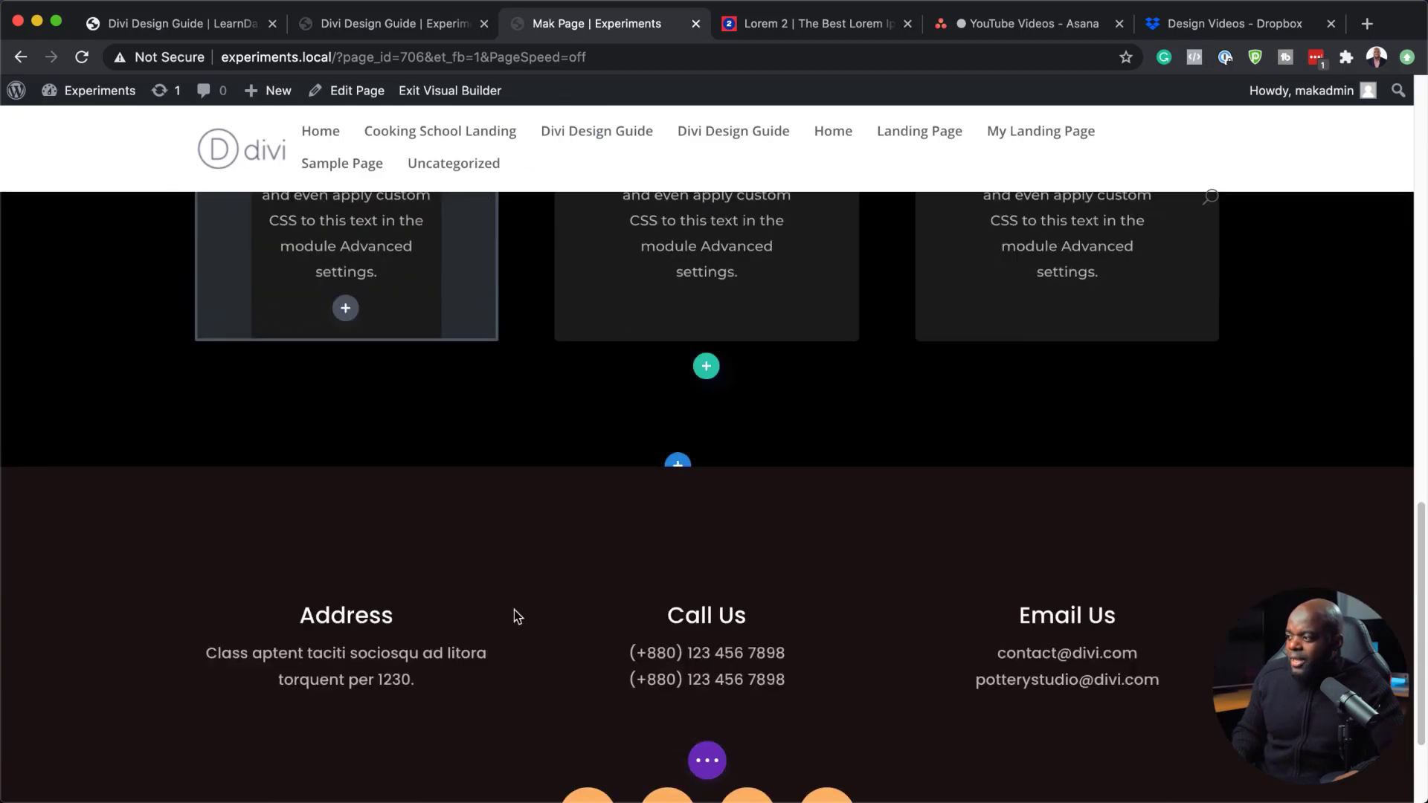
pyautogui.click(678, 463)
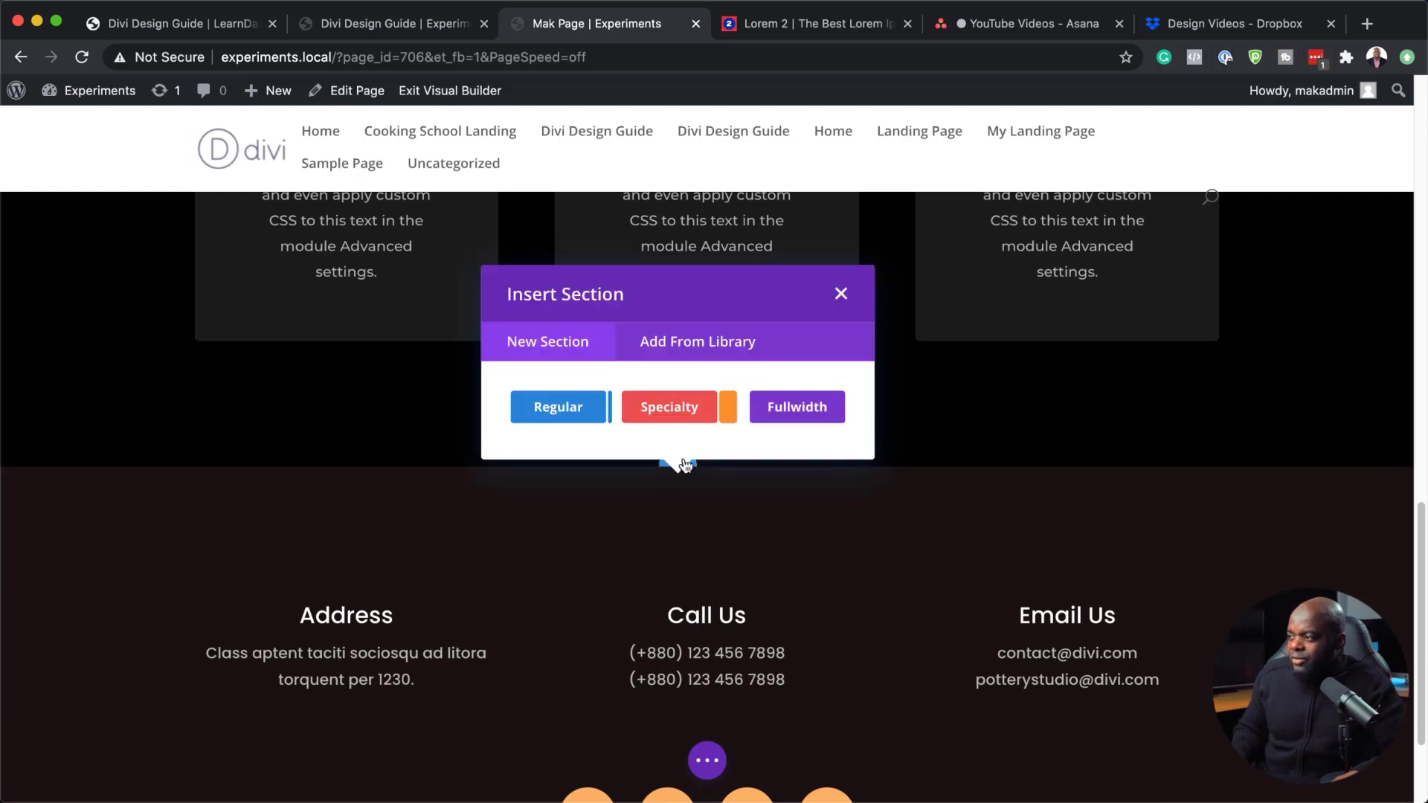
pyautogui.click(569, 410)
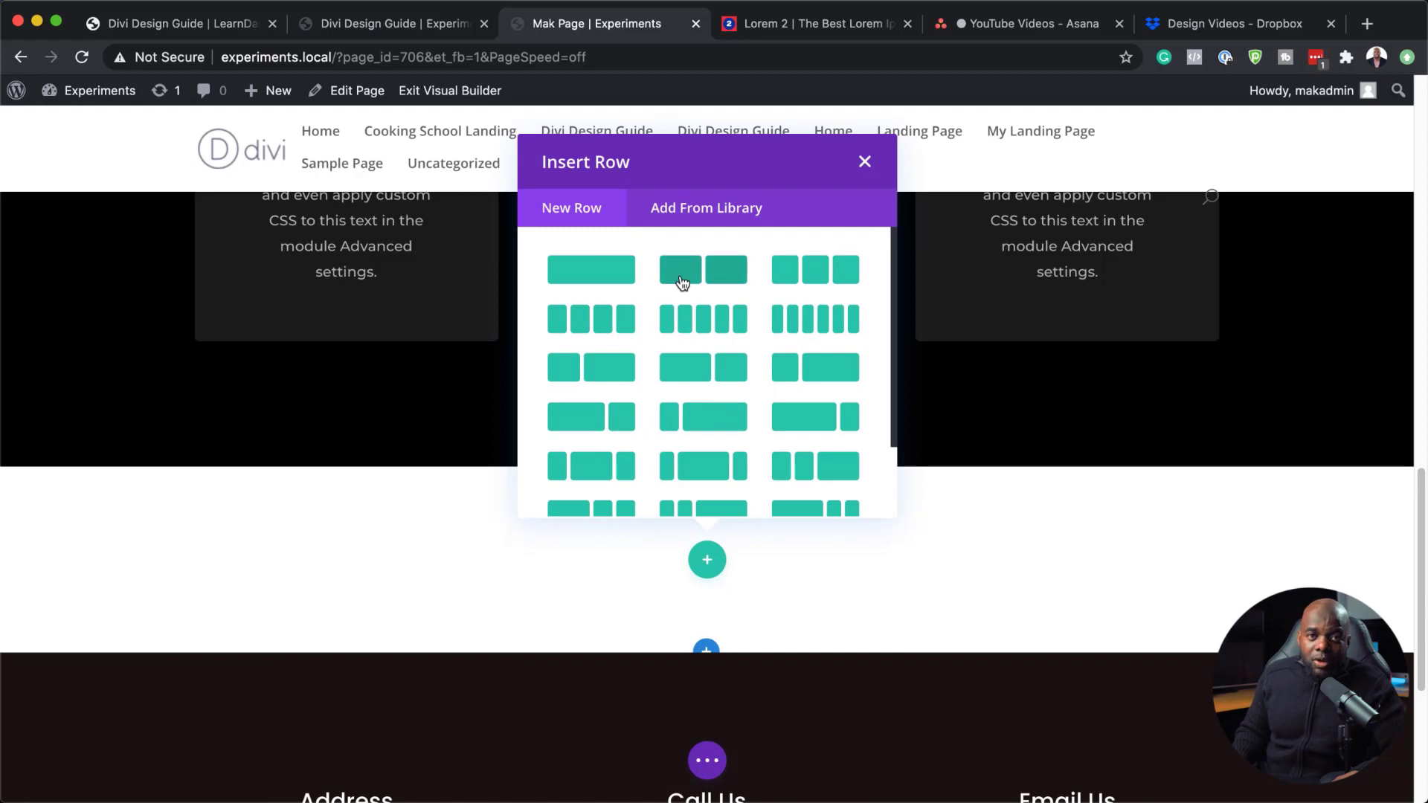
pyautogui.click(817, 271)
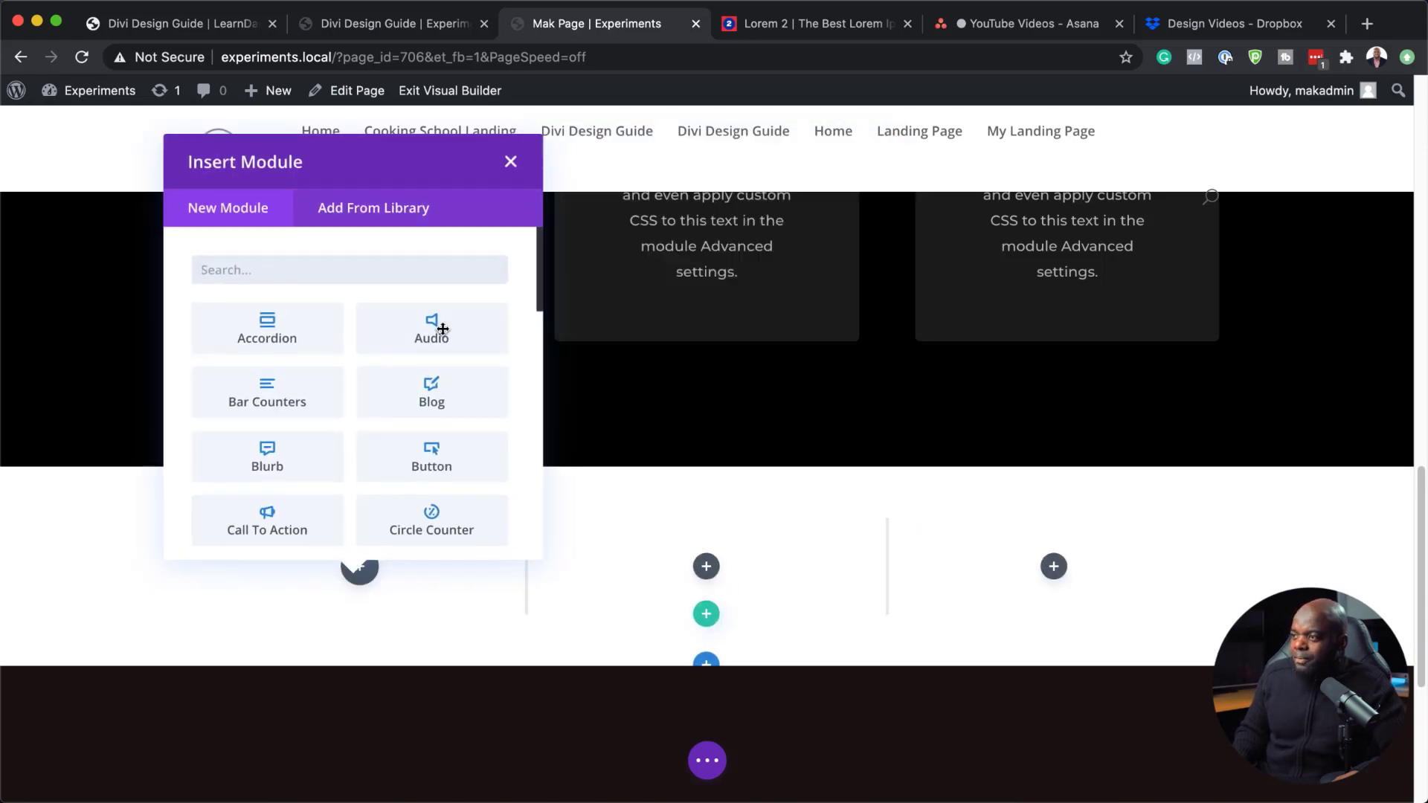
# Step: Browse the Divi Design Guide page's sample modules down to the Testimonial #1 and #2 styles
pyautogui.click(369, 27)
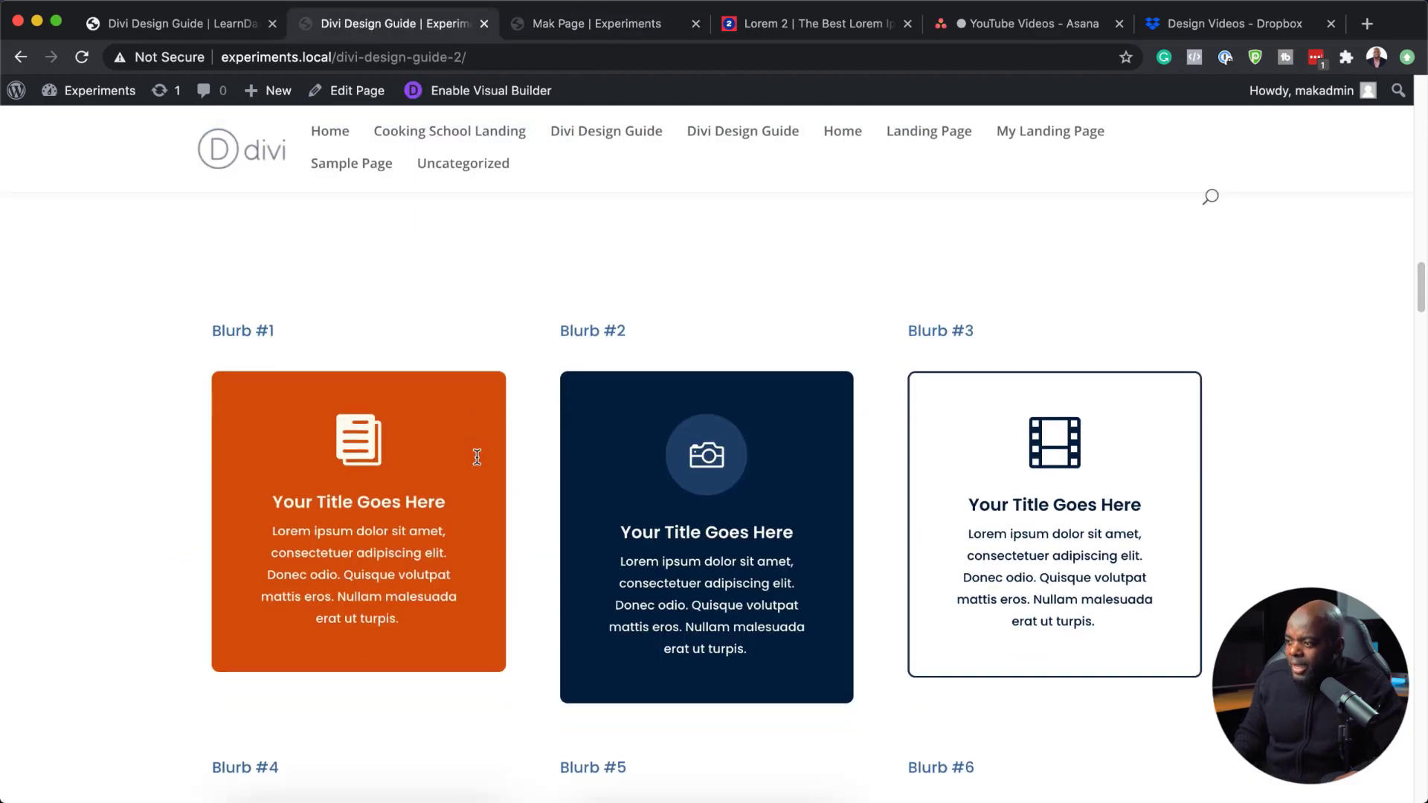
pyautogui.scroll(-7, 476, 457)
pyautogui.scroll(-15, 477, 458)
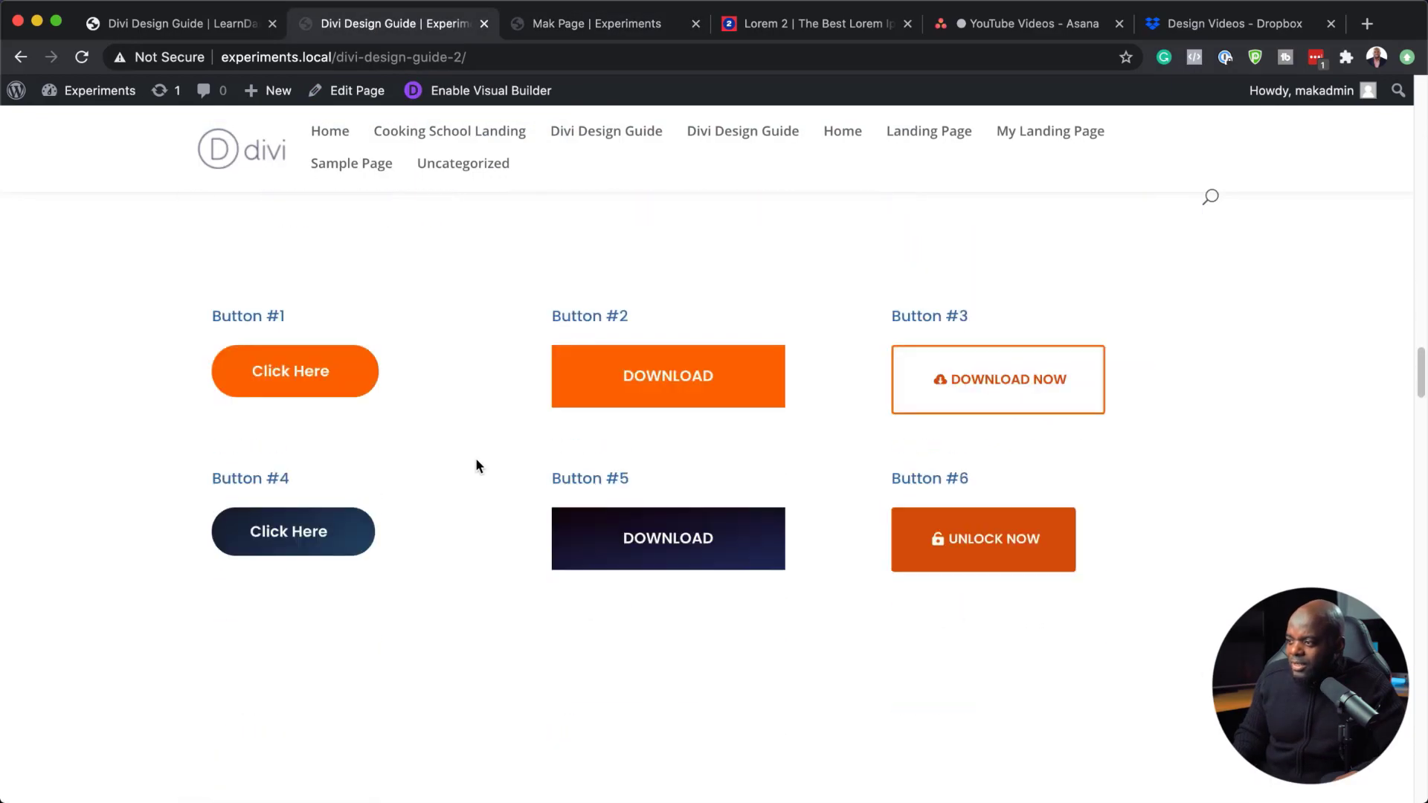
pyautogui.scroll(-14, 476, 458)
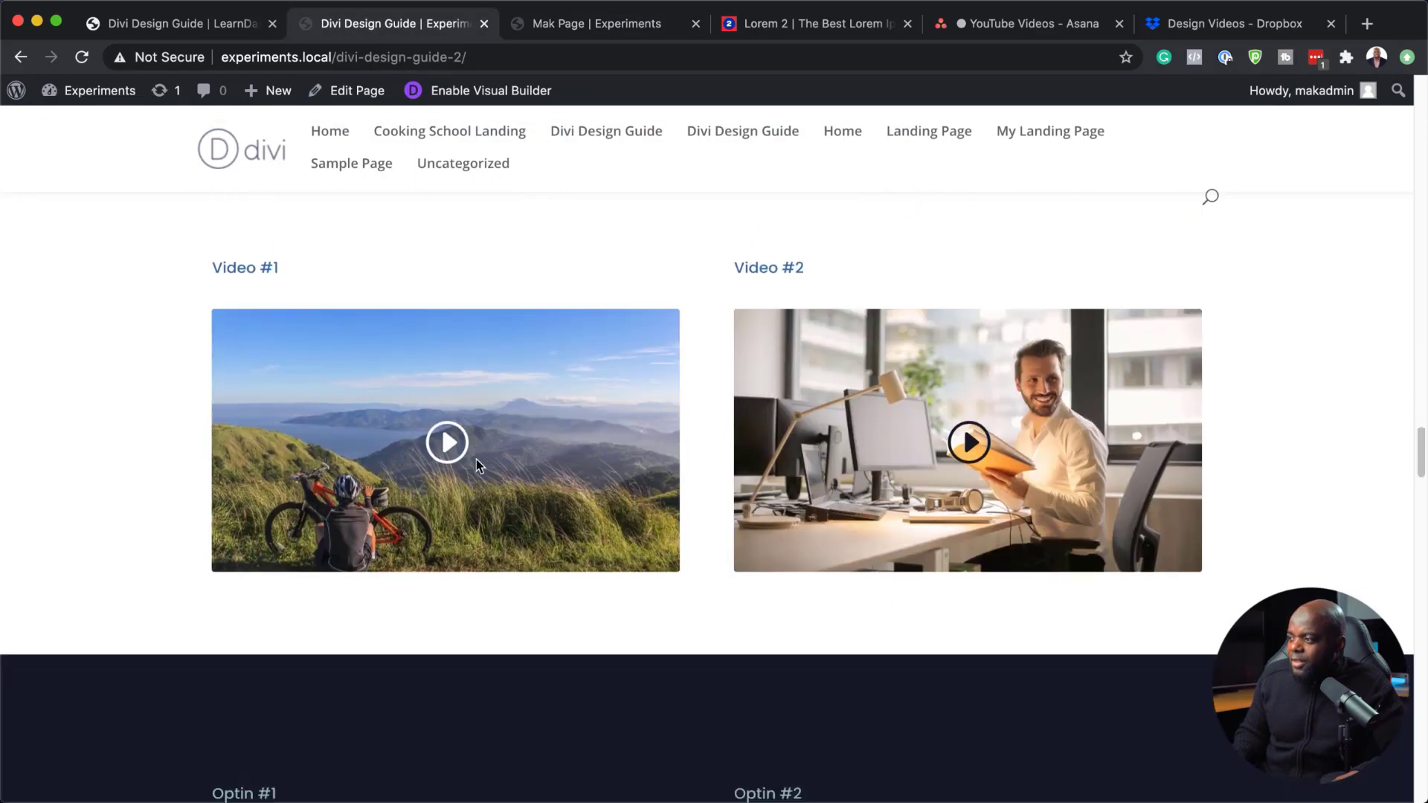
pyautogui.scroll(-15, 476, 458)
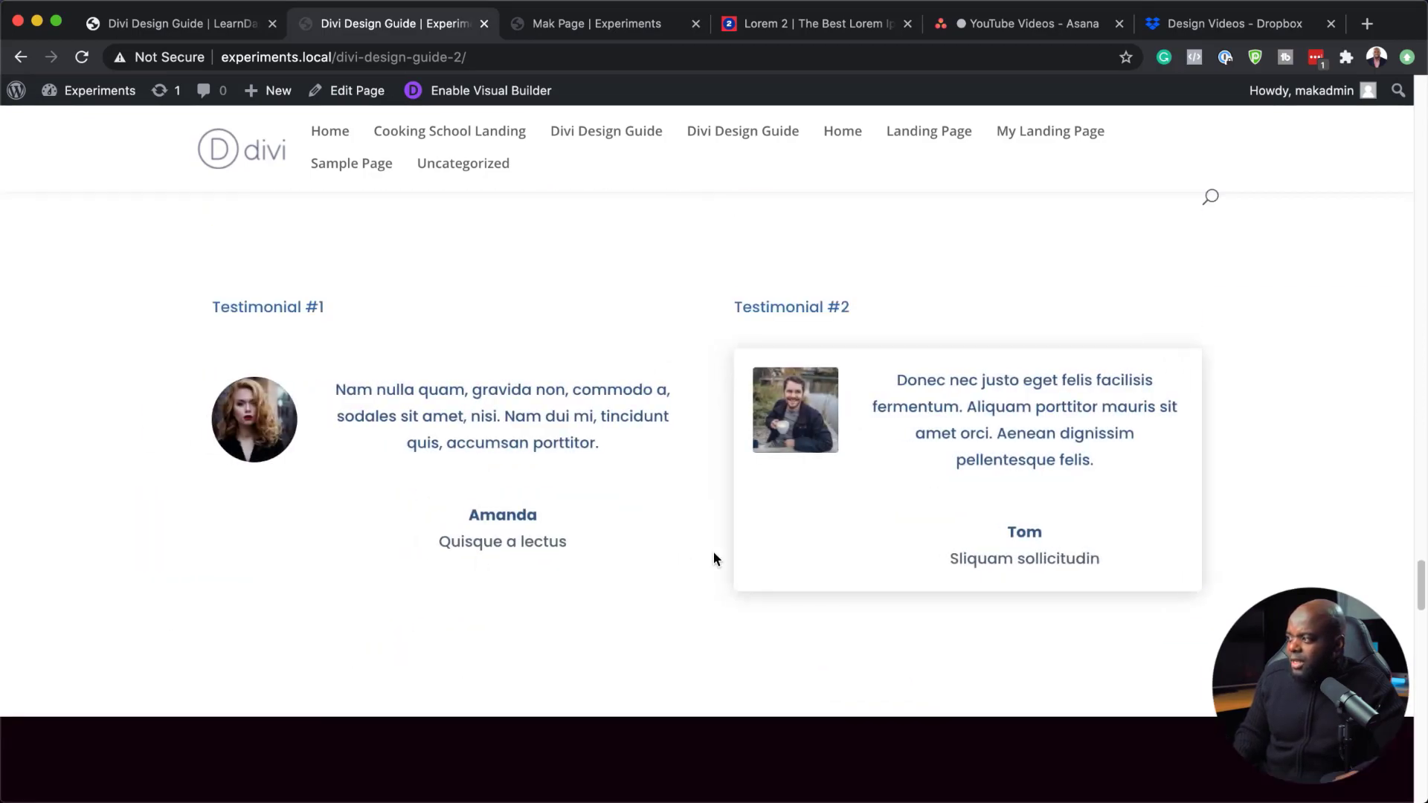
pyautogui.scroll(-2, 713, 553)
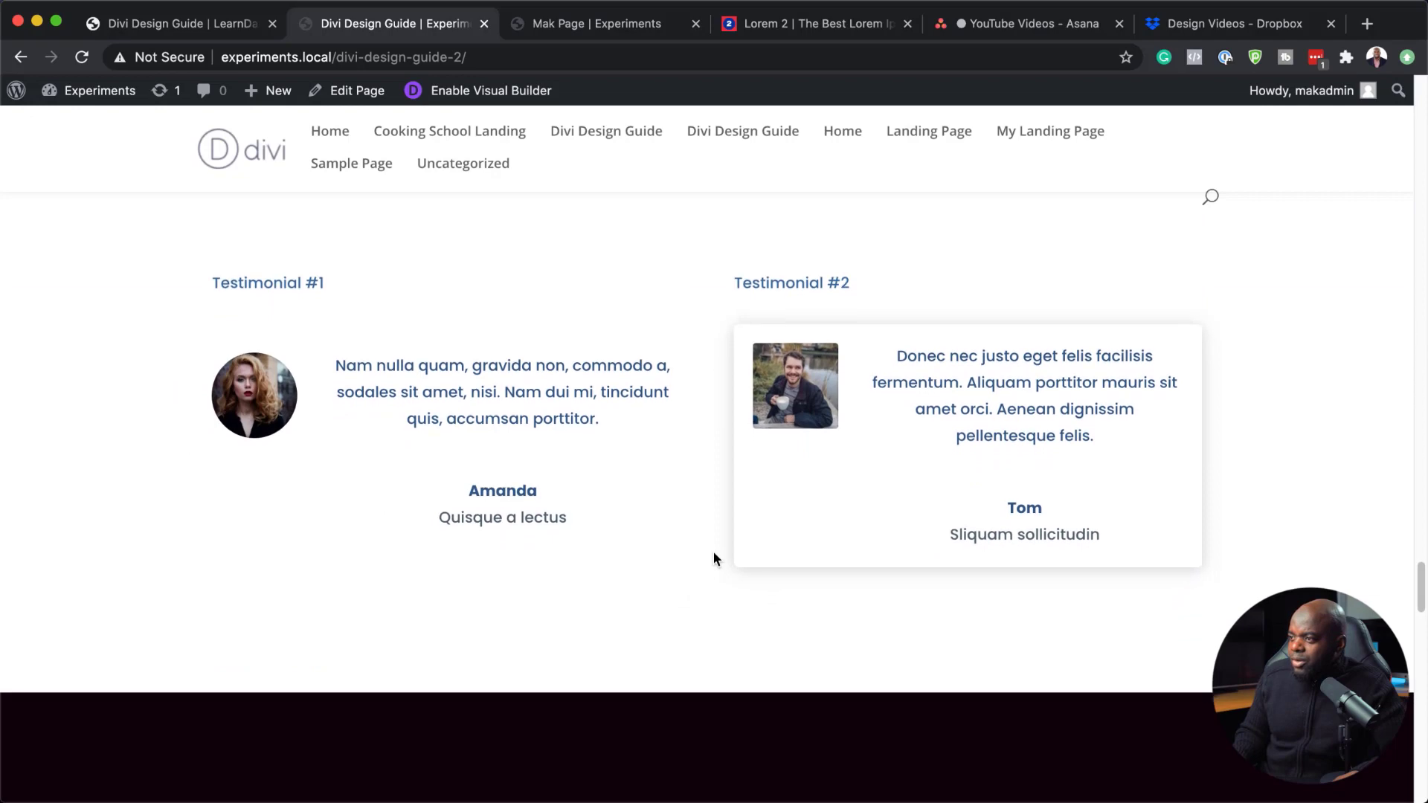
pyautogui.scroll(-2, 712, 553)
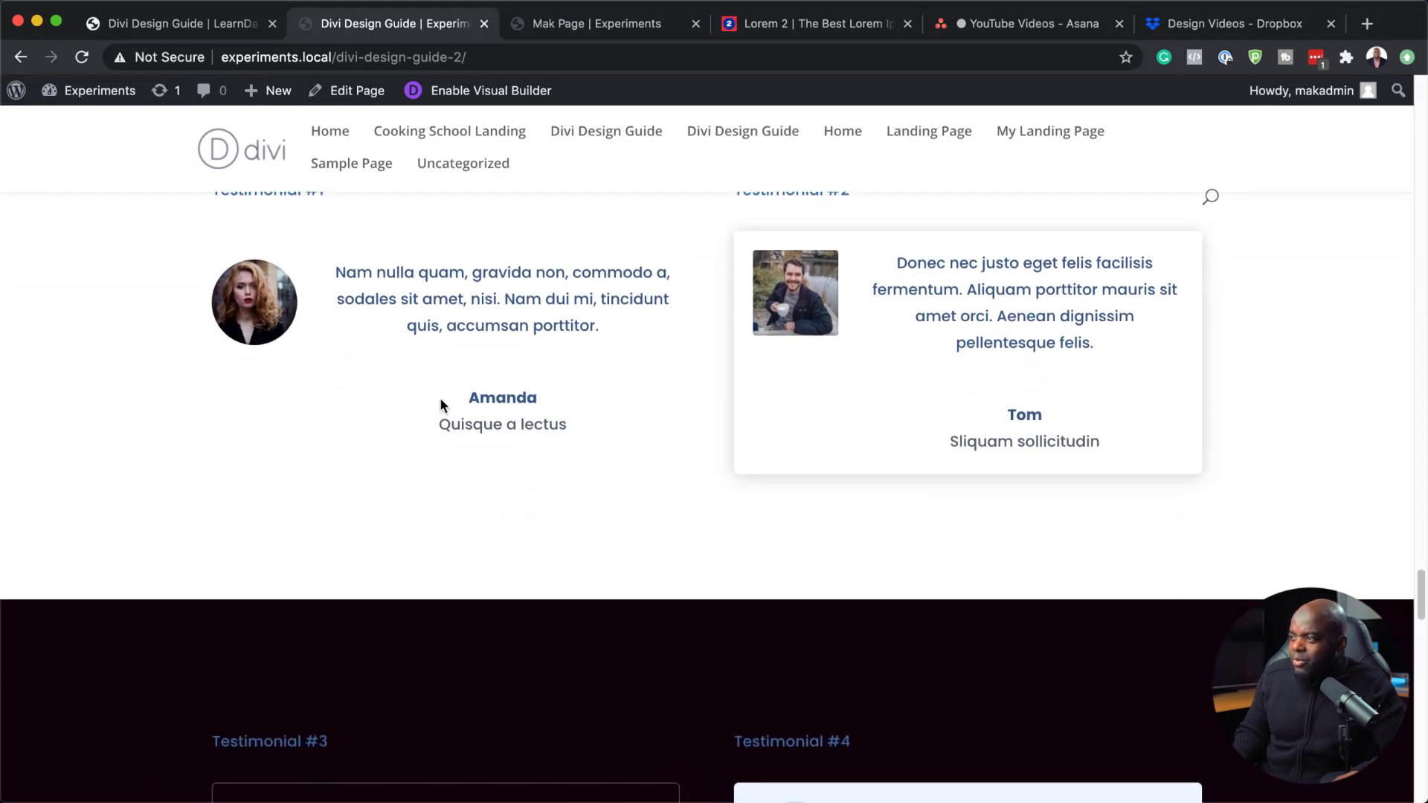
pyautogui.scroll(5, 442, 402)
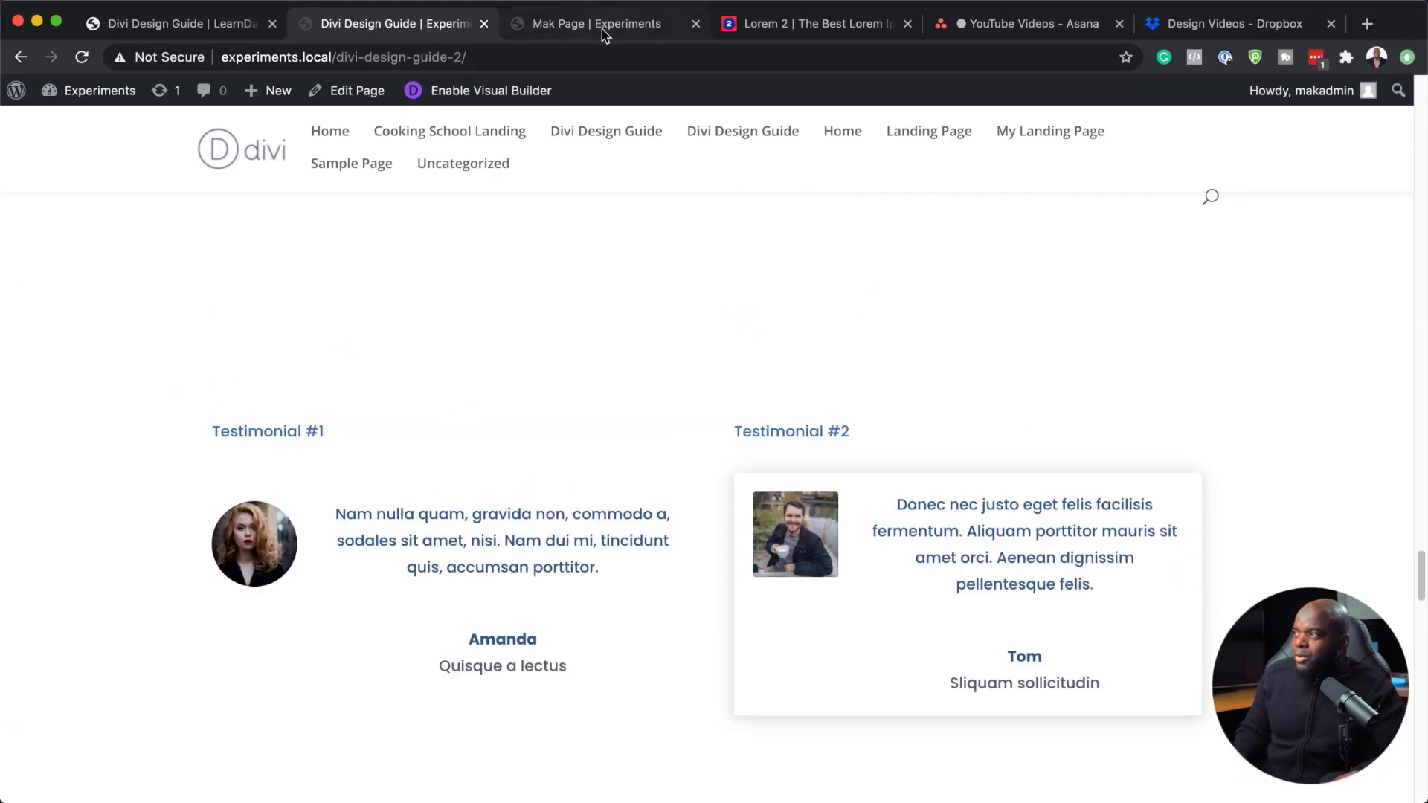
# Step: Back on Mak Page, insert a Testimonial module in the first column and apply the Testimonial Light #1 preset
pyautogui.click(631, 22)
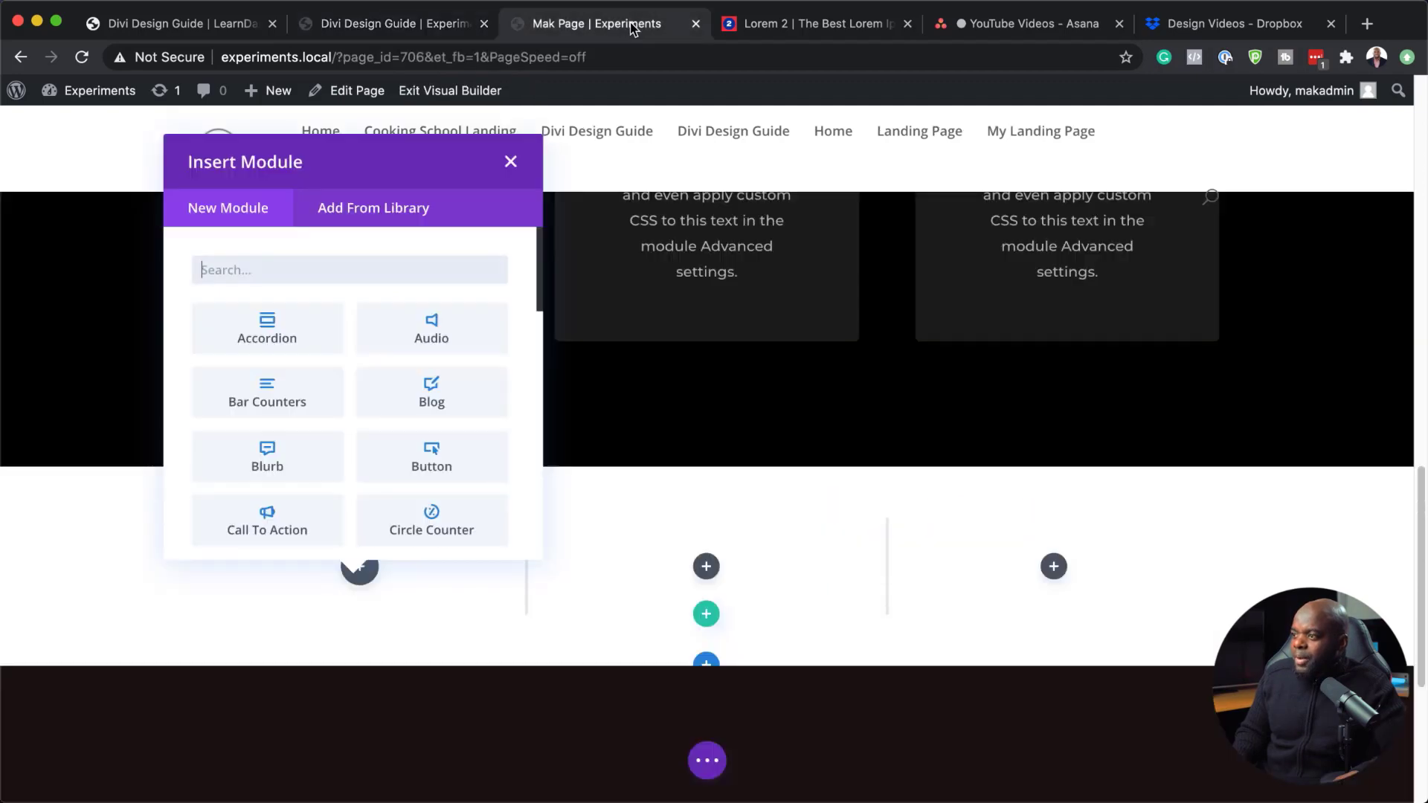
pyautogui.click(316, 266)
pyautogui.write('tes')
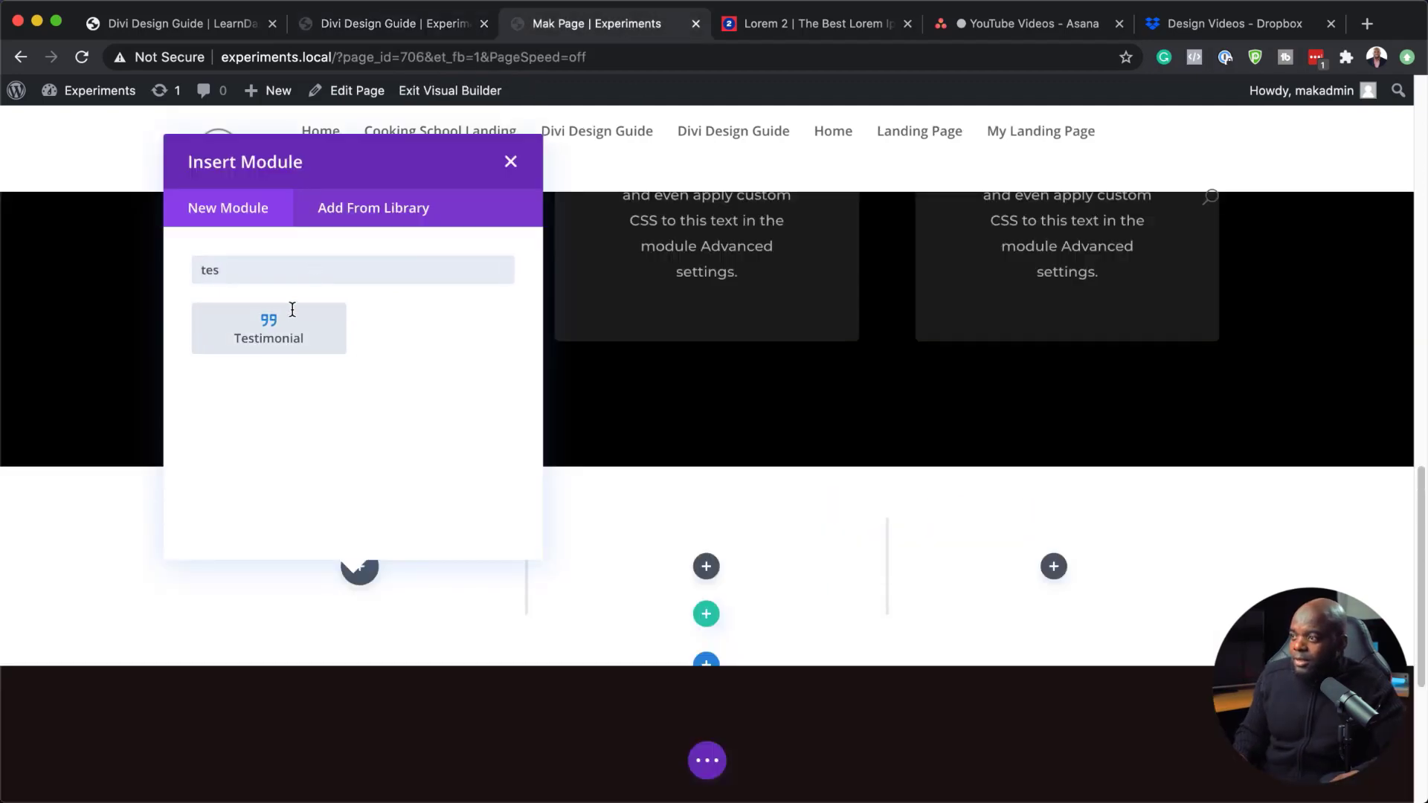
pyautogui.click(290, 329)
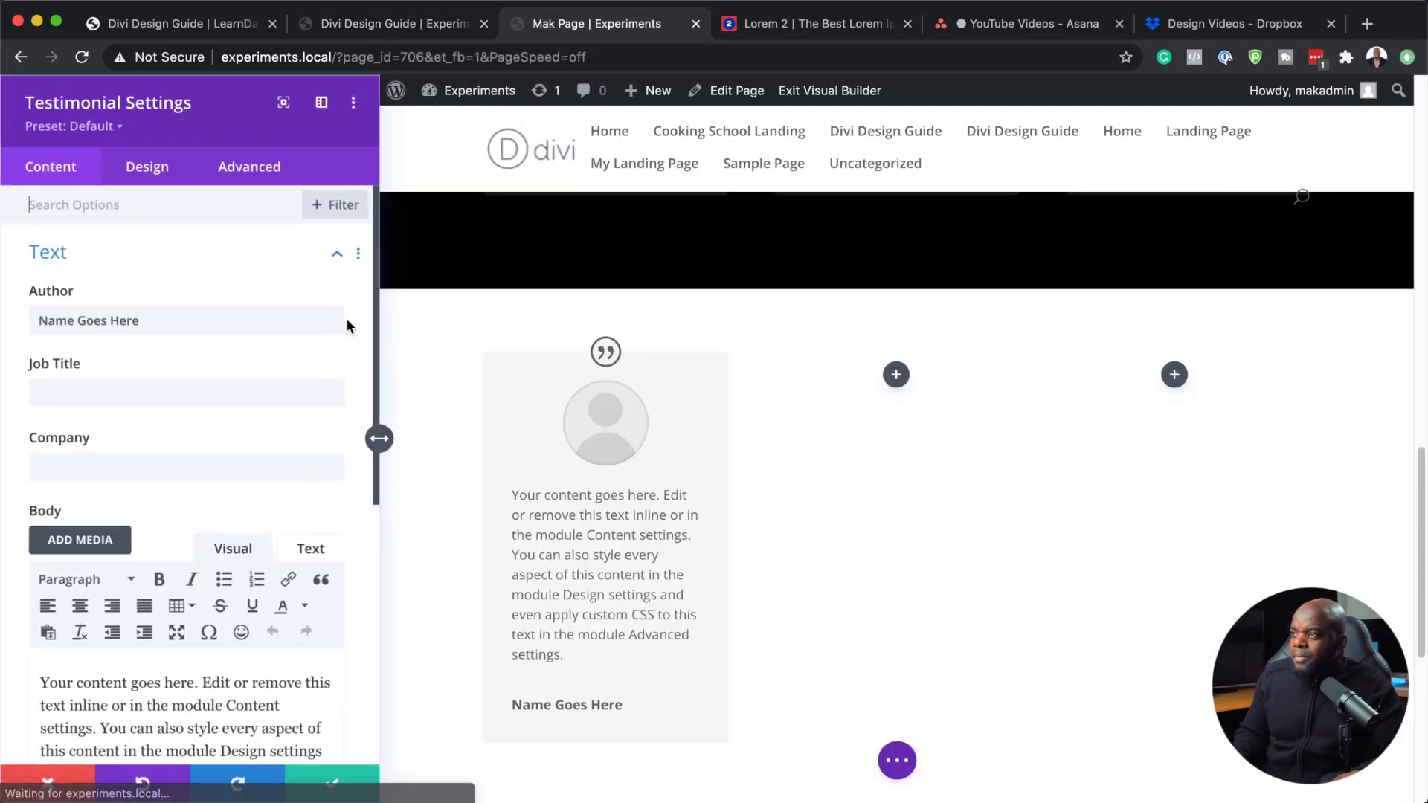
pyautogui.click(113, 127)
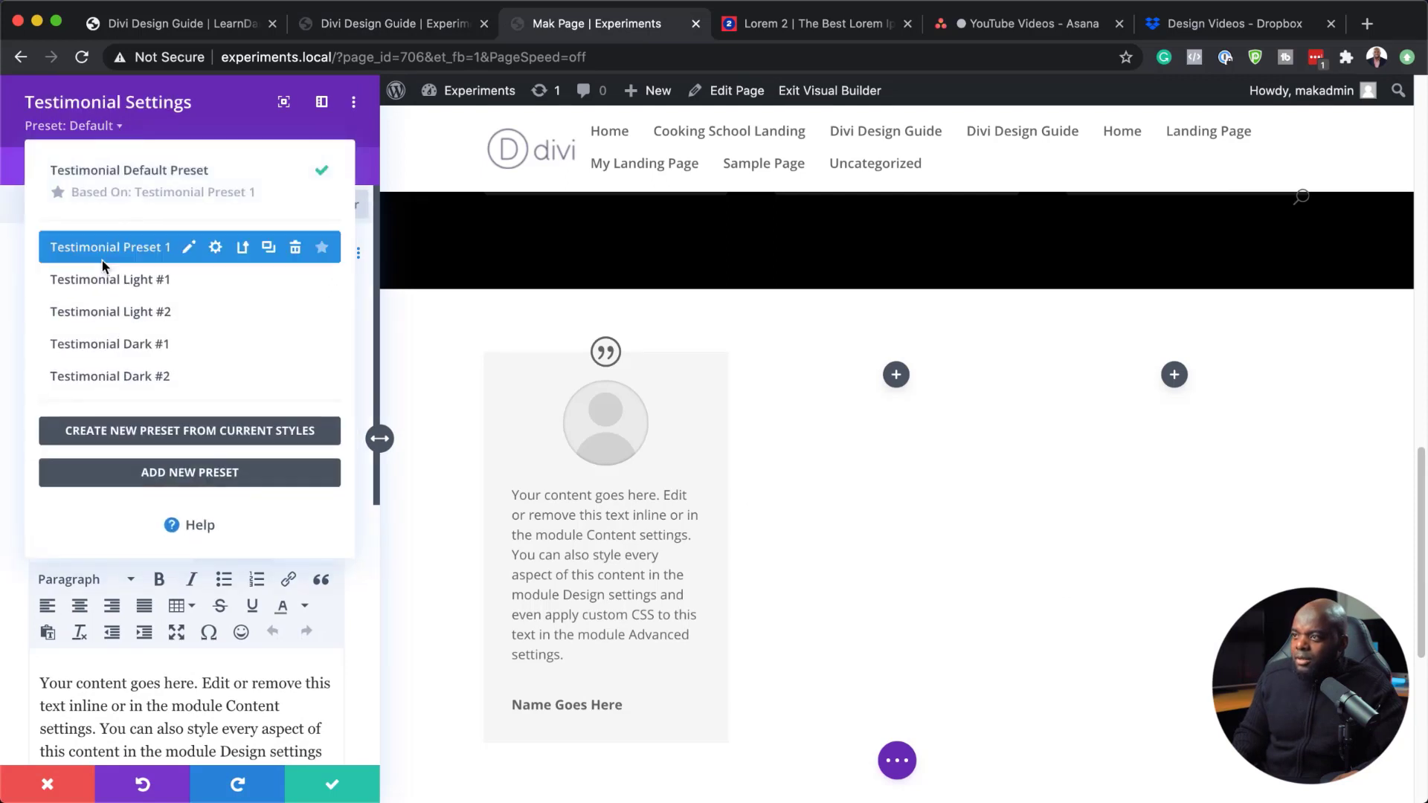
pyautogui.click(106, 285)
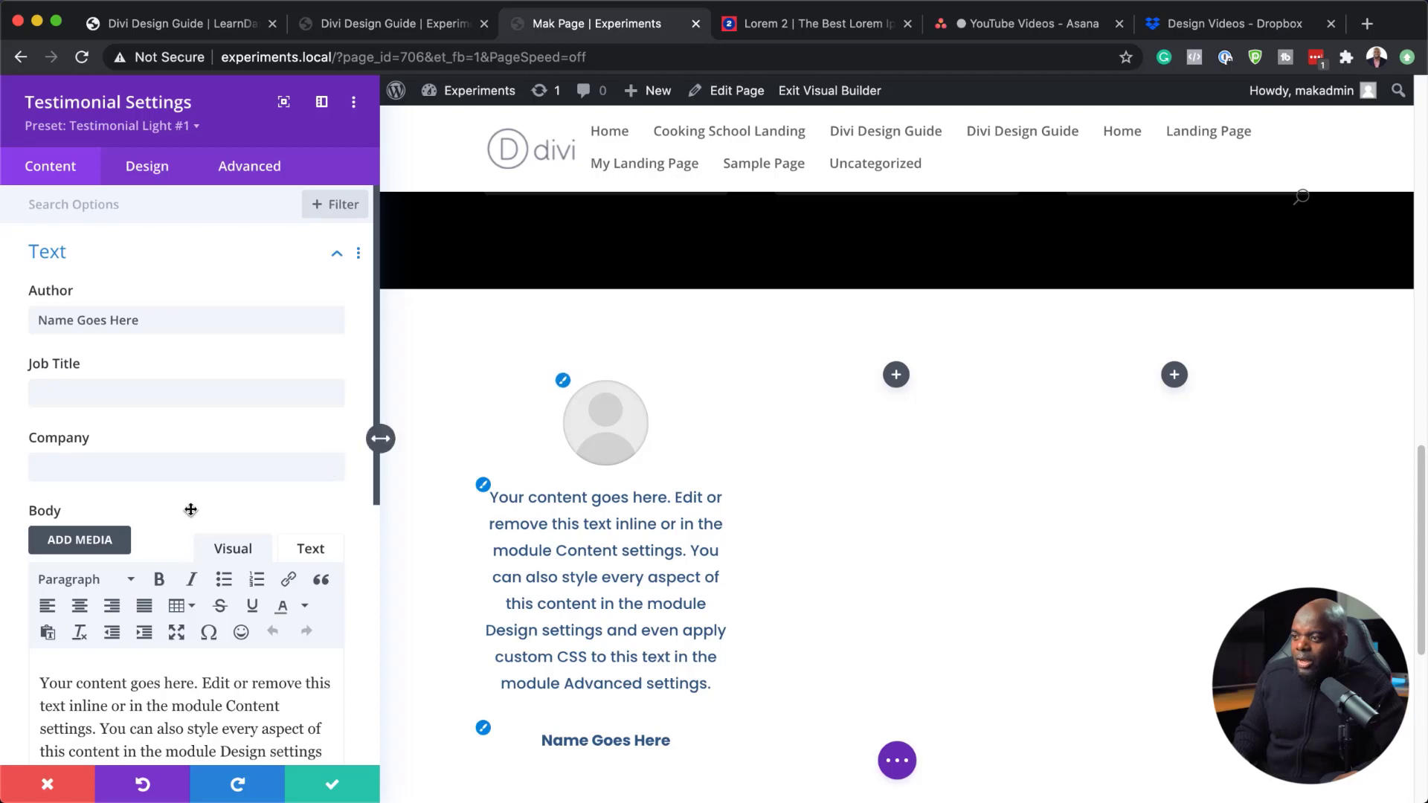
# Step: Set the testimonial's image to girl-1848454_640.jpg from the media library and save the module
pyautogui.scroll(-5, 190, 509)
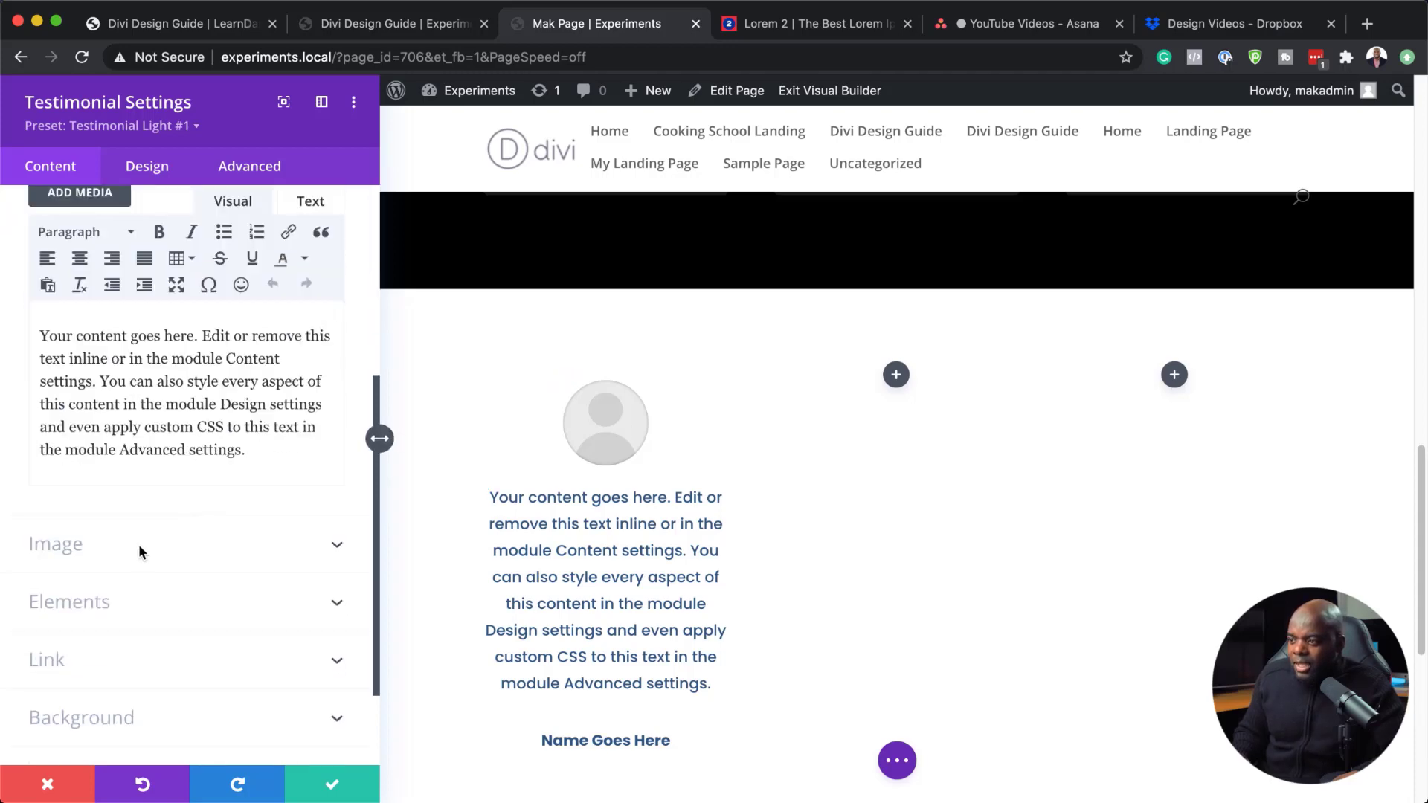
pyautogui.click(139, 543)
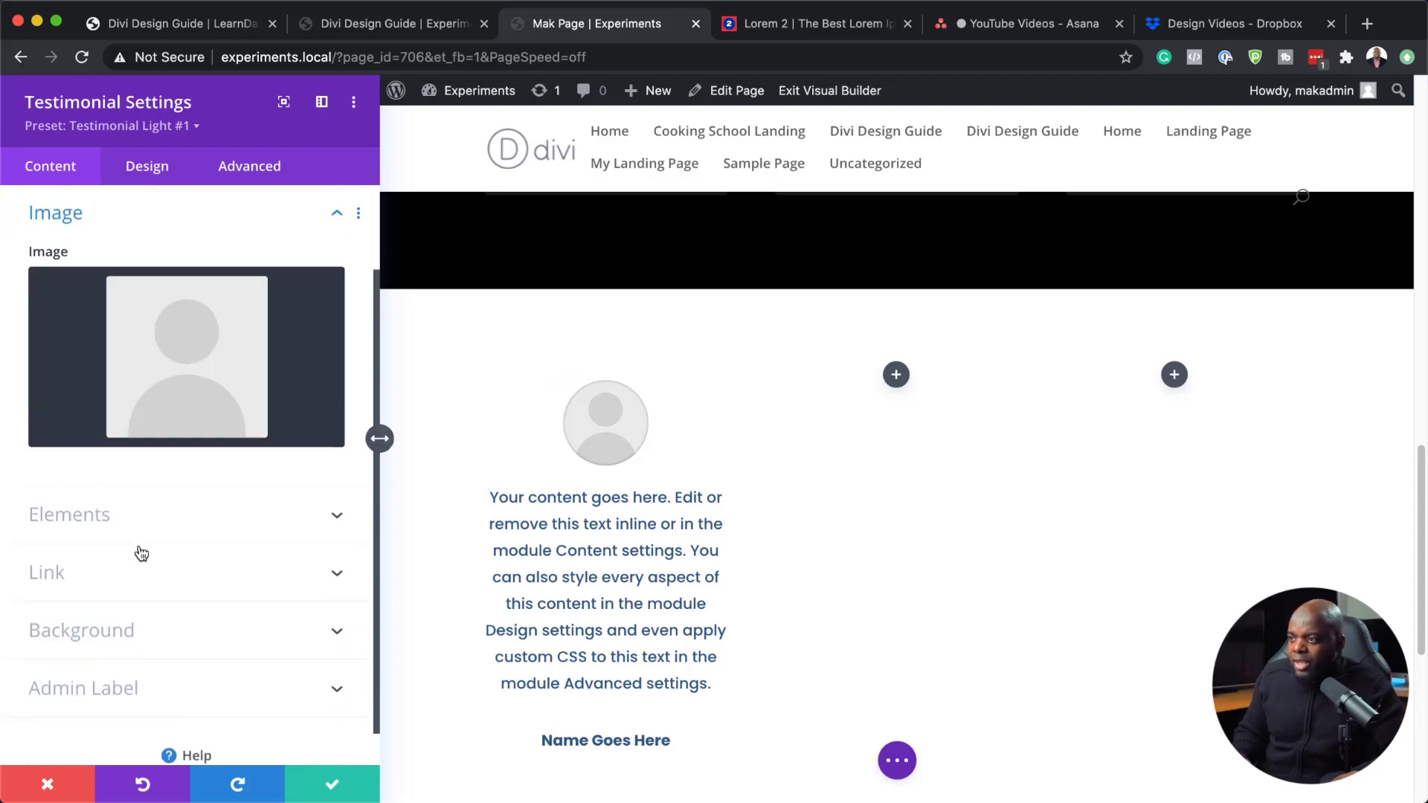
pyautogui.click(191, 373)
pyautogui.click(298, 321)
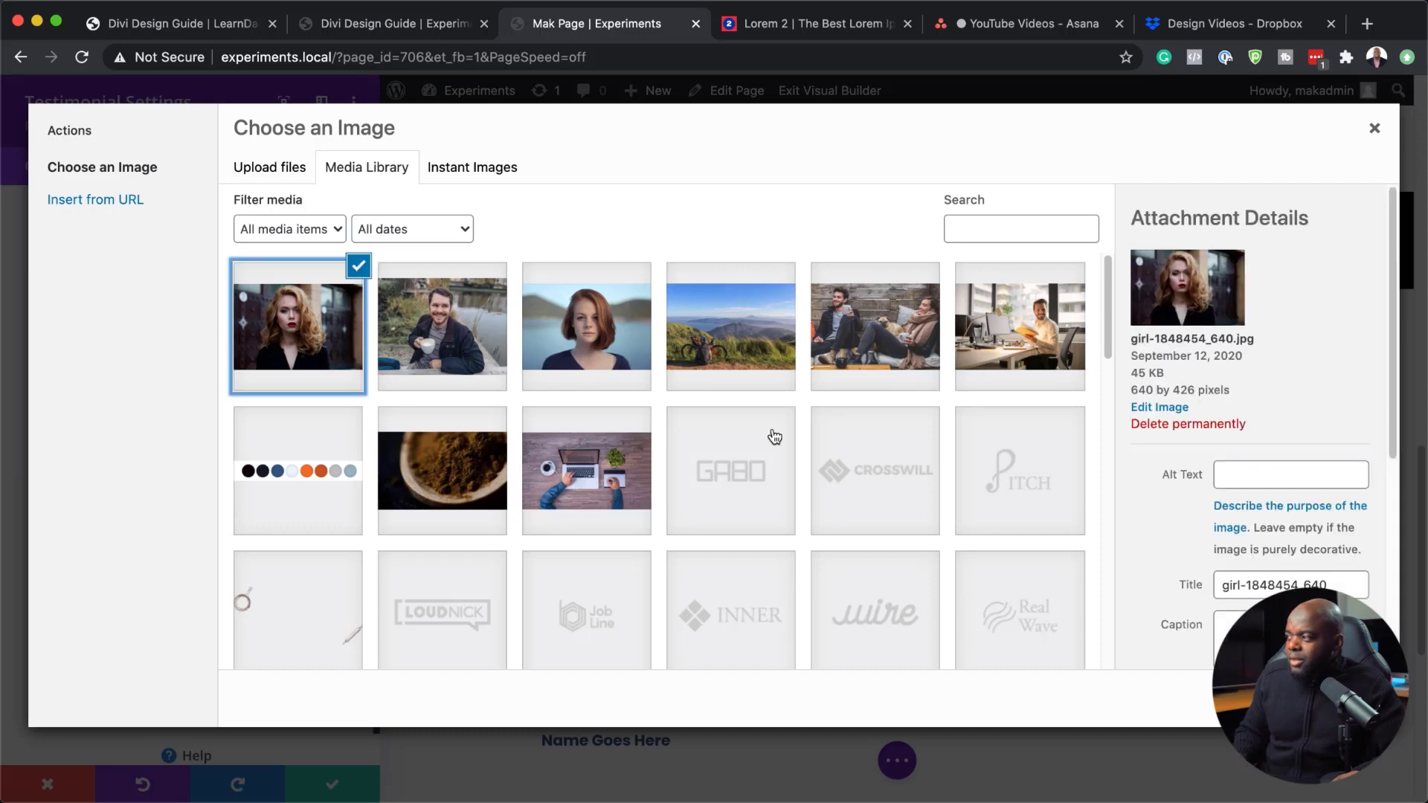
pyautogui.click(1320, 699)
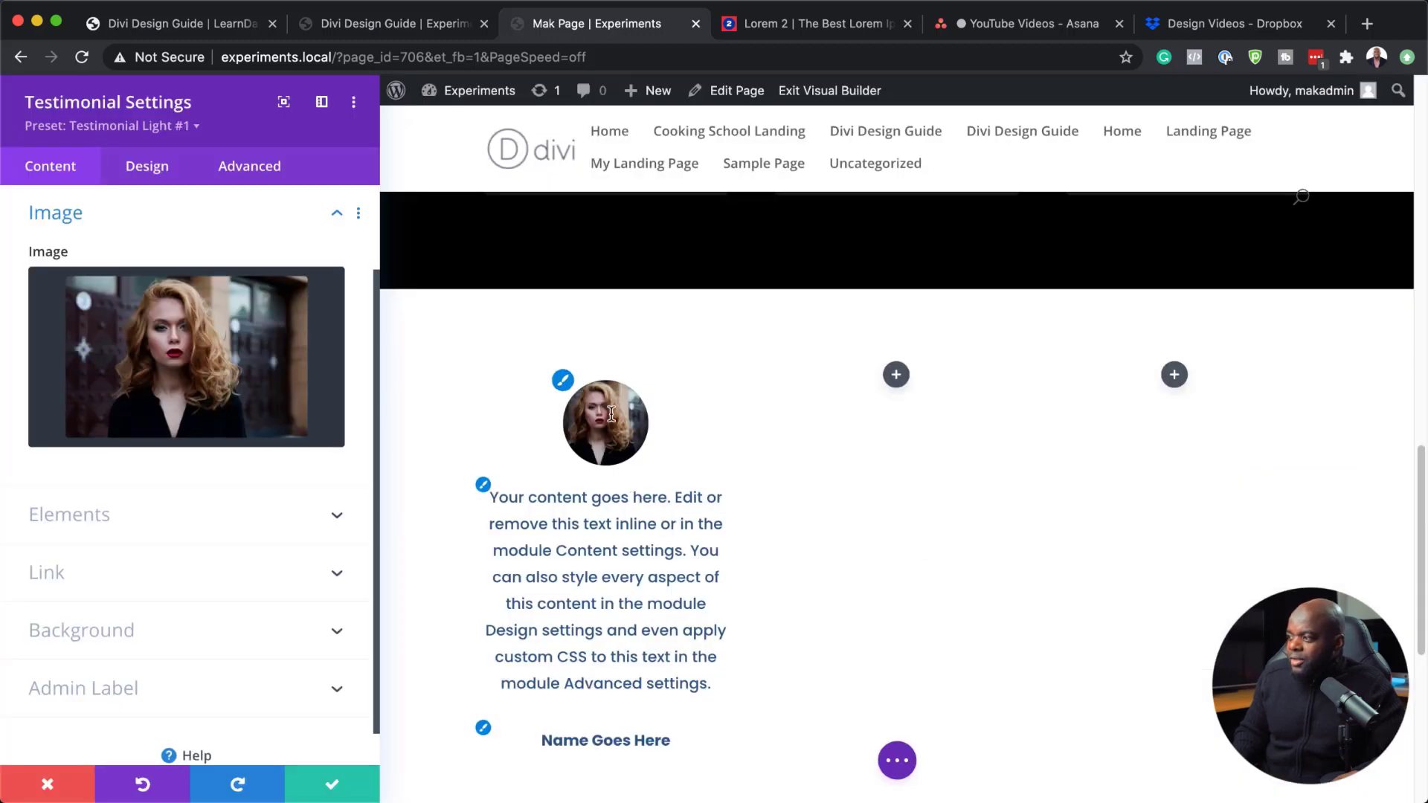
pyautogui.click(333, 786)
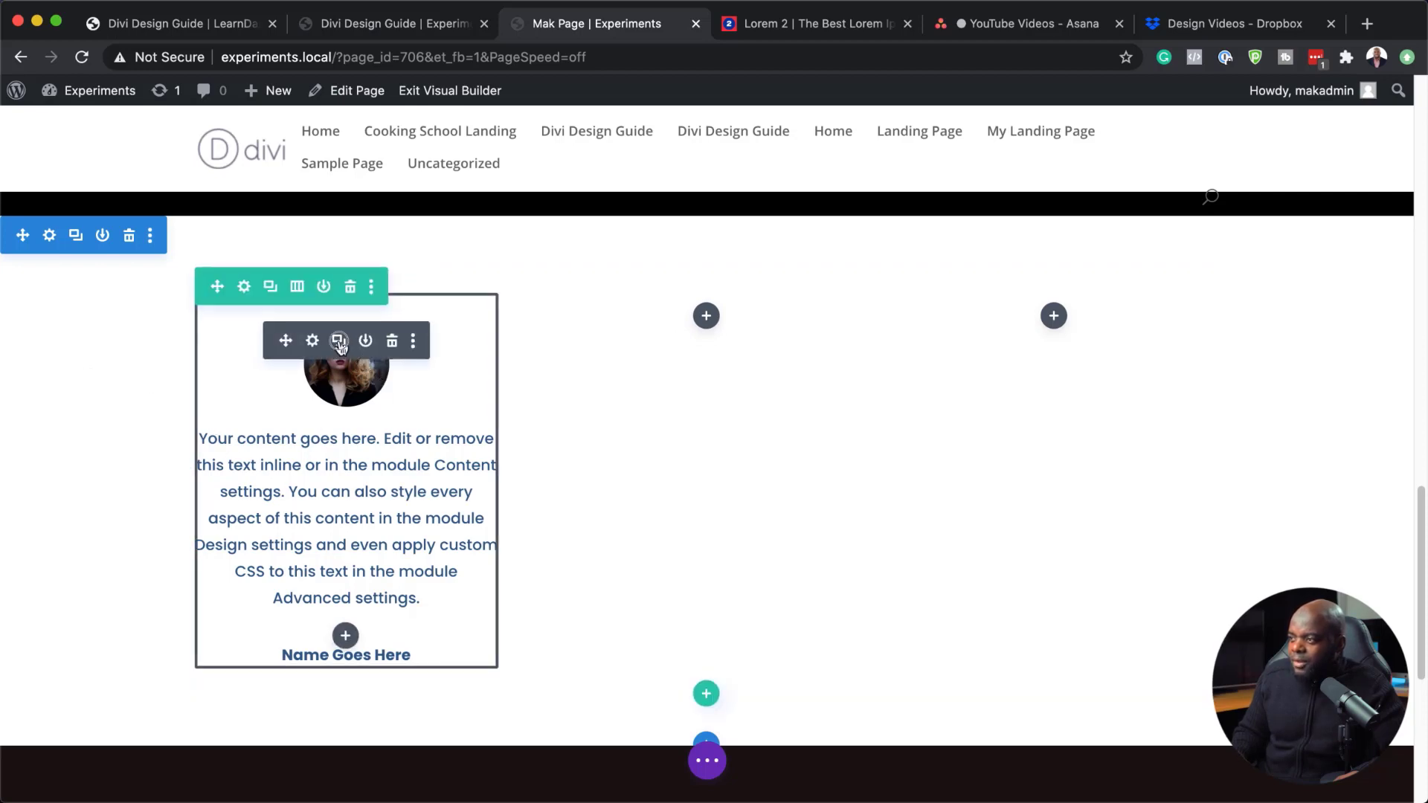
# Step: Duplicate the testimonial into the middle column, then apply the Testimonial Light #2 preset to the copy and save it
pyautogui.click(338, 341)
pyautogui.moveTo(287, 339); pyautogui.dragTo(704, 322)
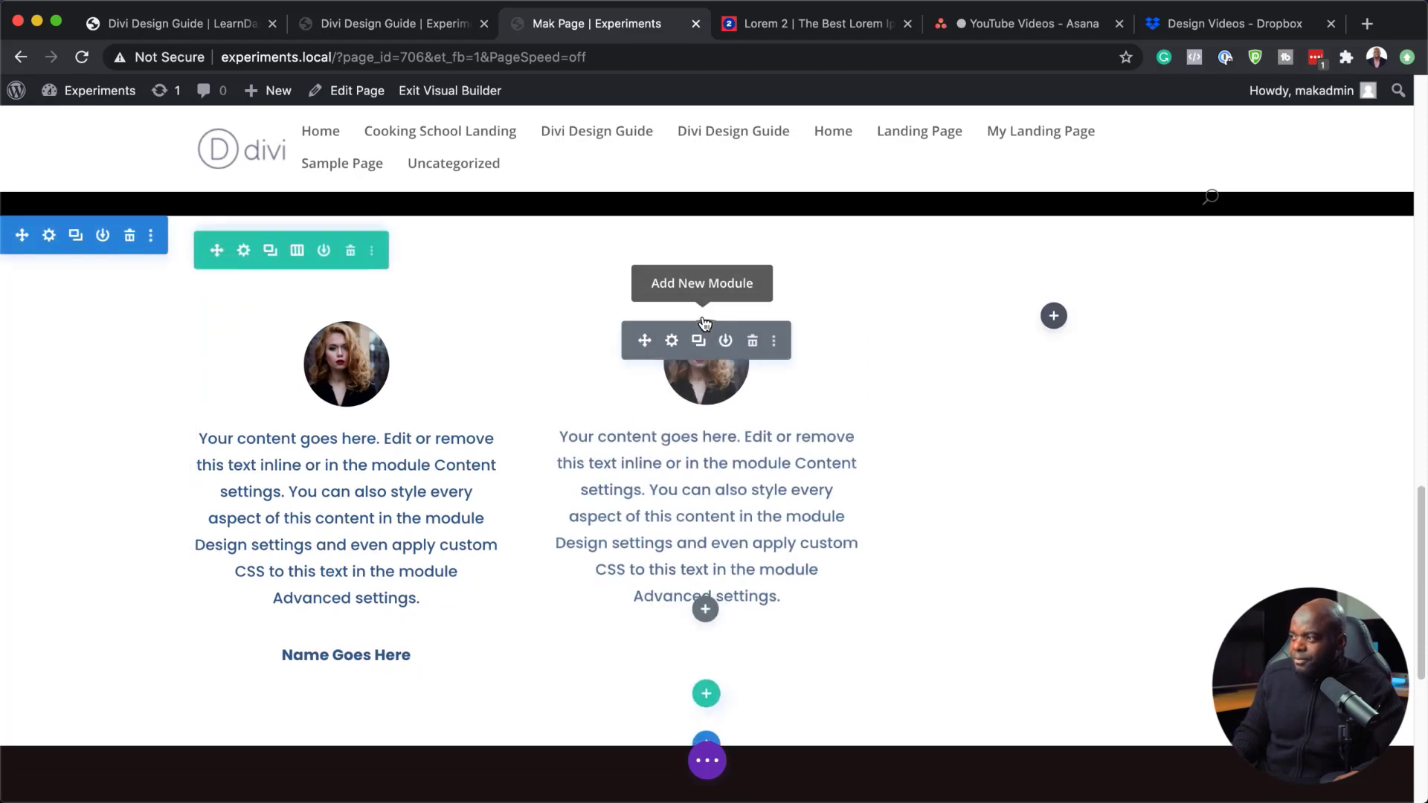
pyautogui.click(672, 339)
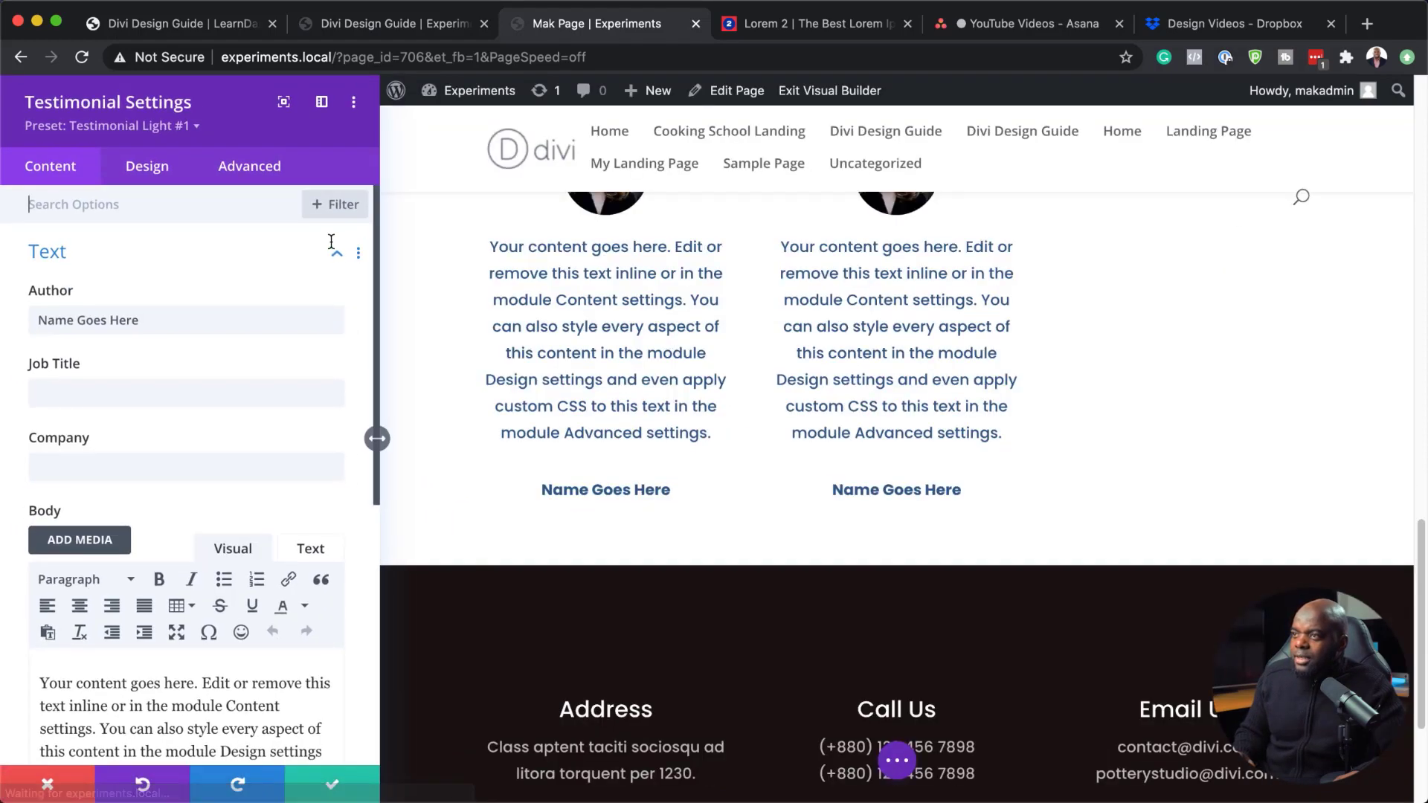
pyautogui.click(133, 130)
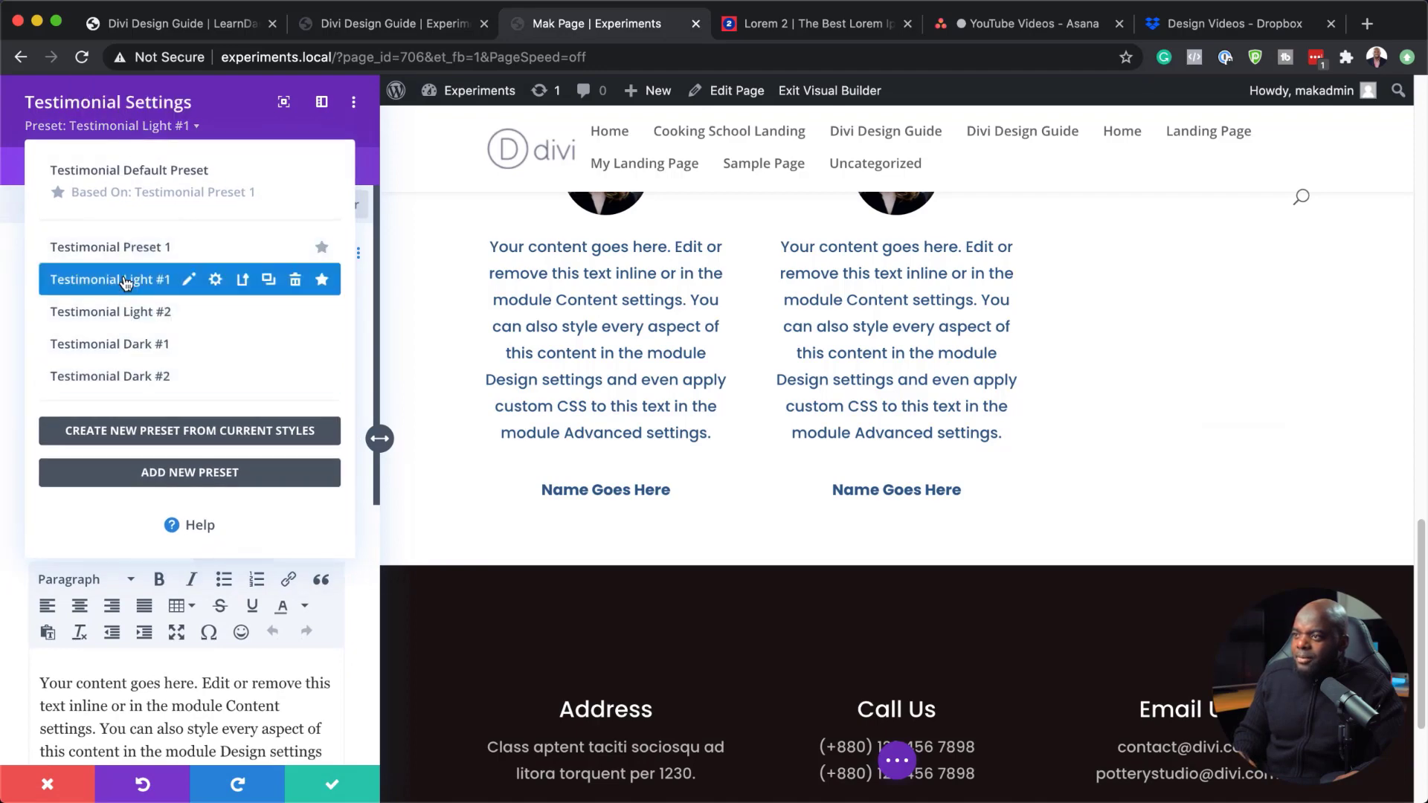
pyautogui.click(380, 24)
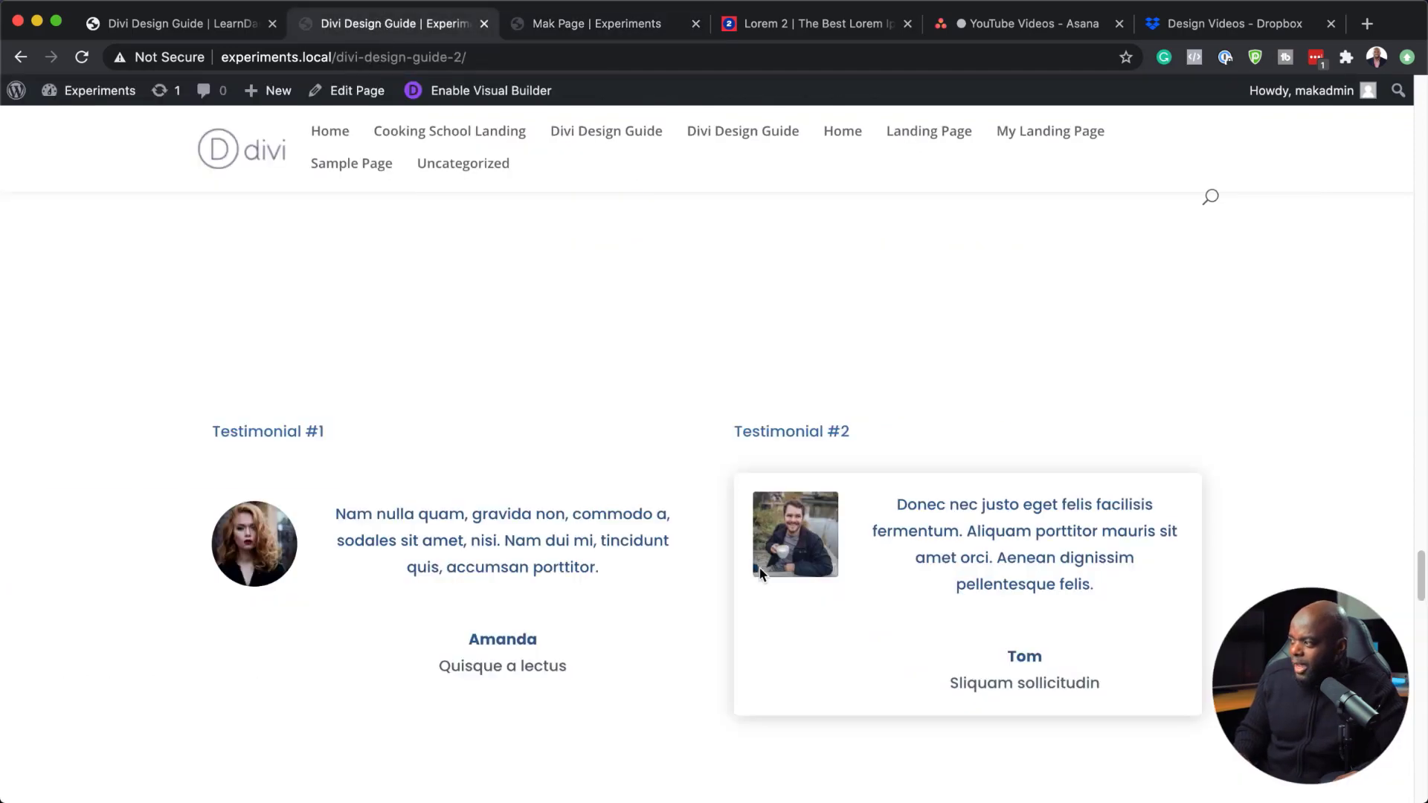
pyautogui.click(594, 35)
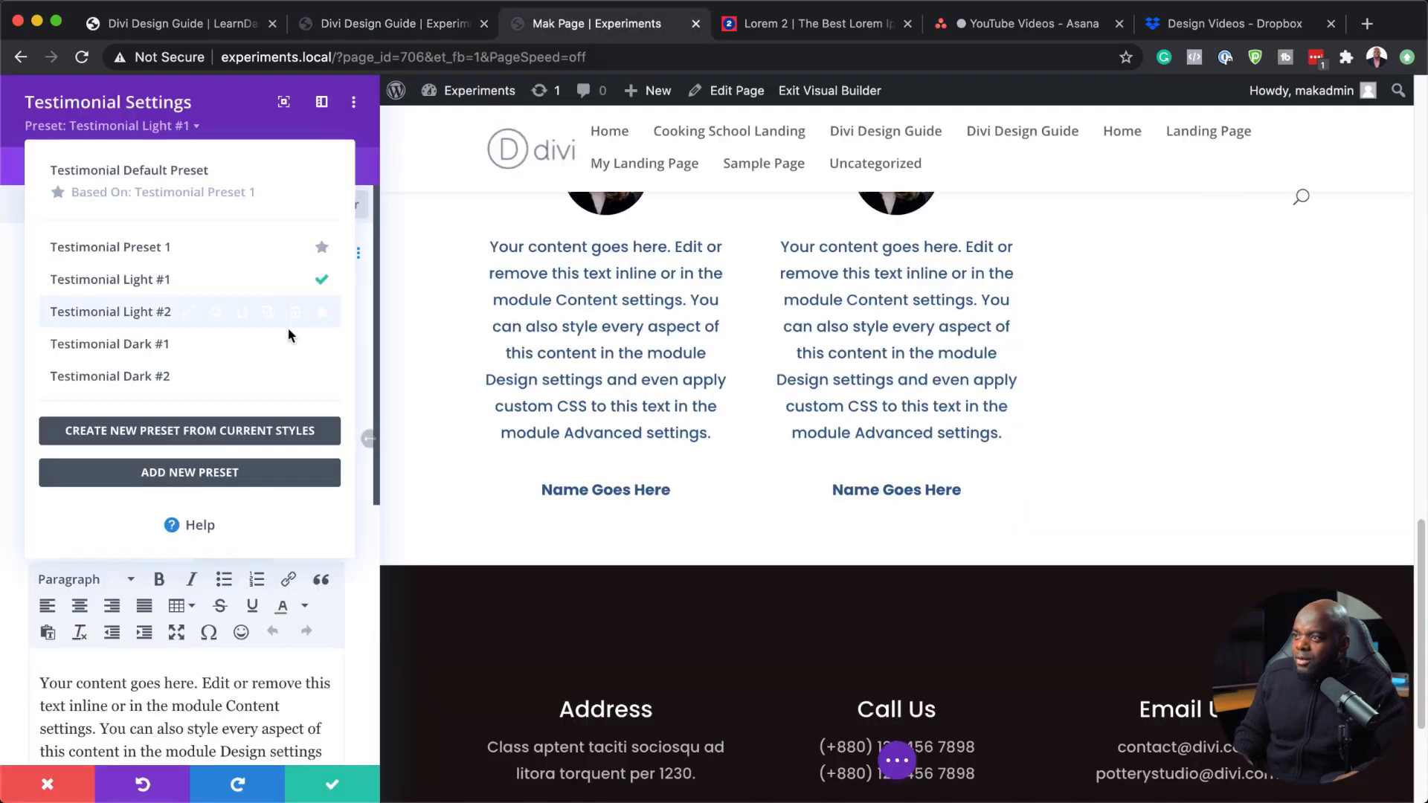
pyautogui.click(117, 316)
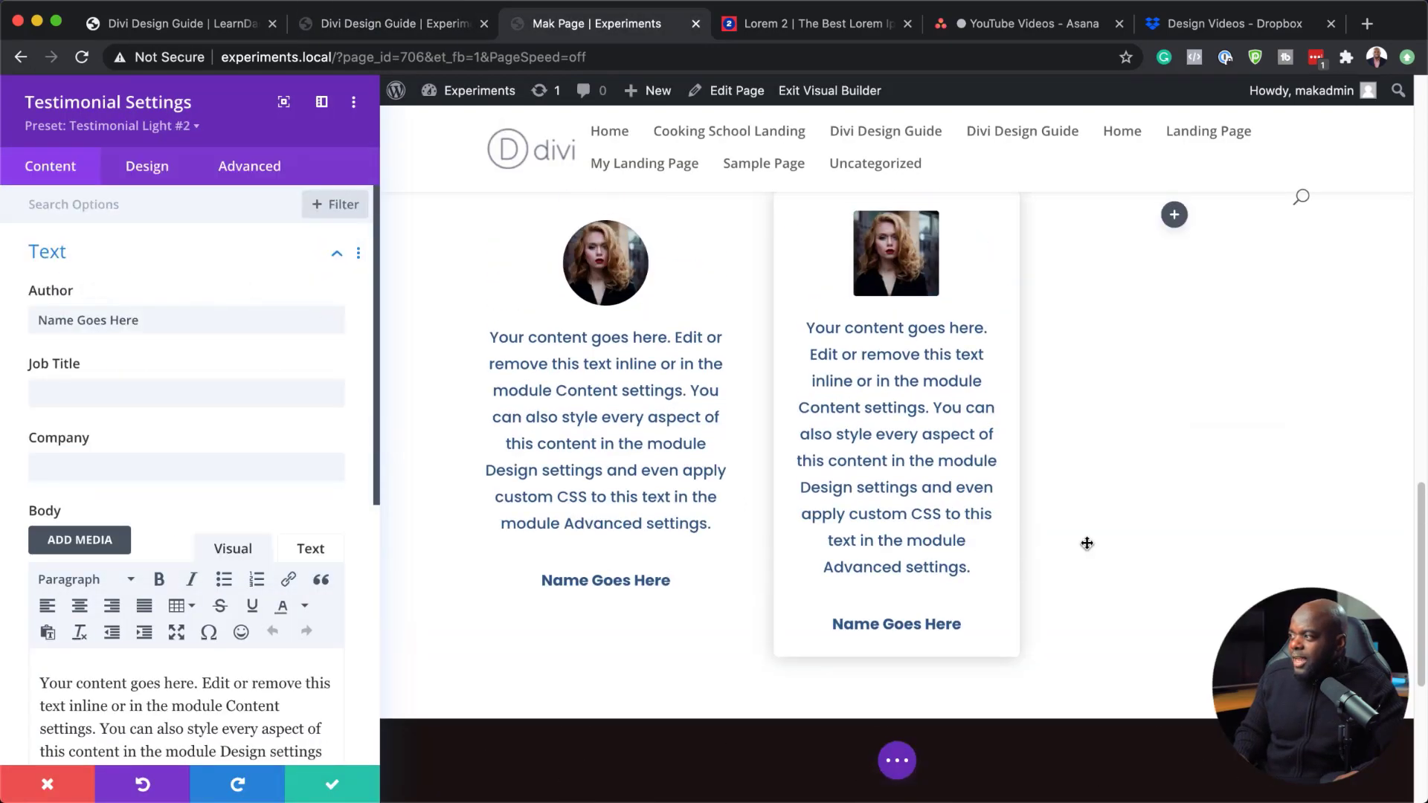
pyautogui.scroll(2, 1086, 543)
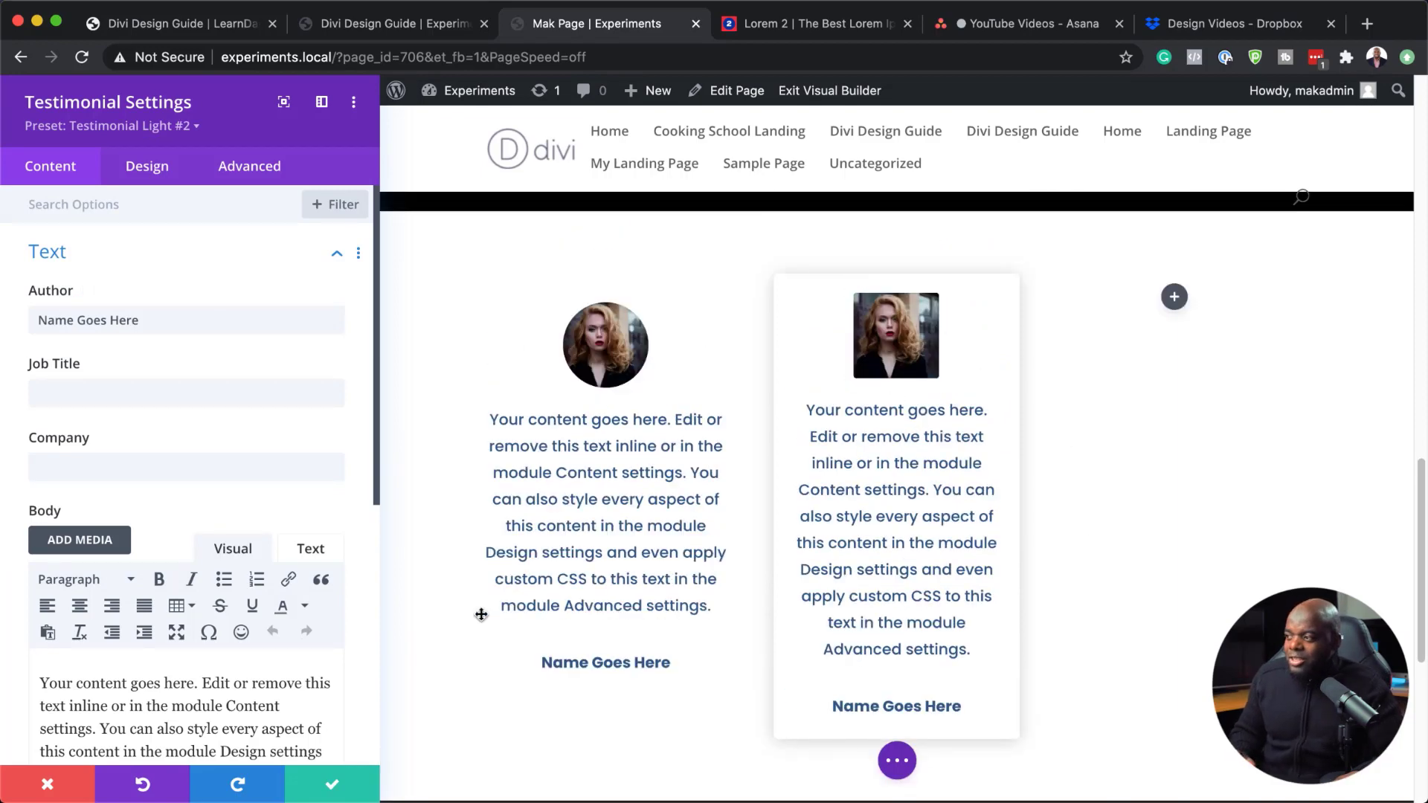
pyautogui.click(333, 782)
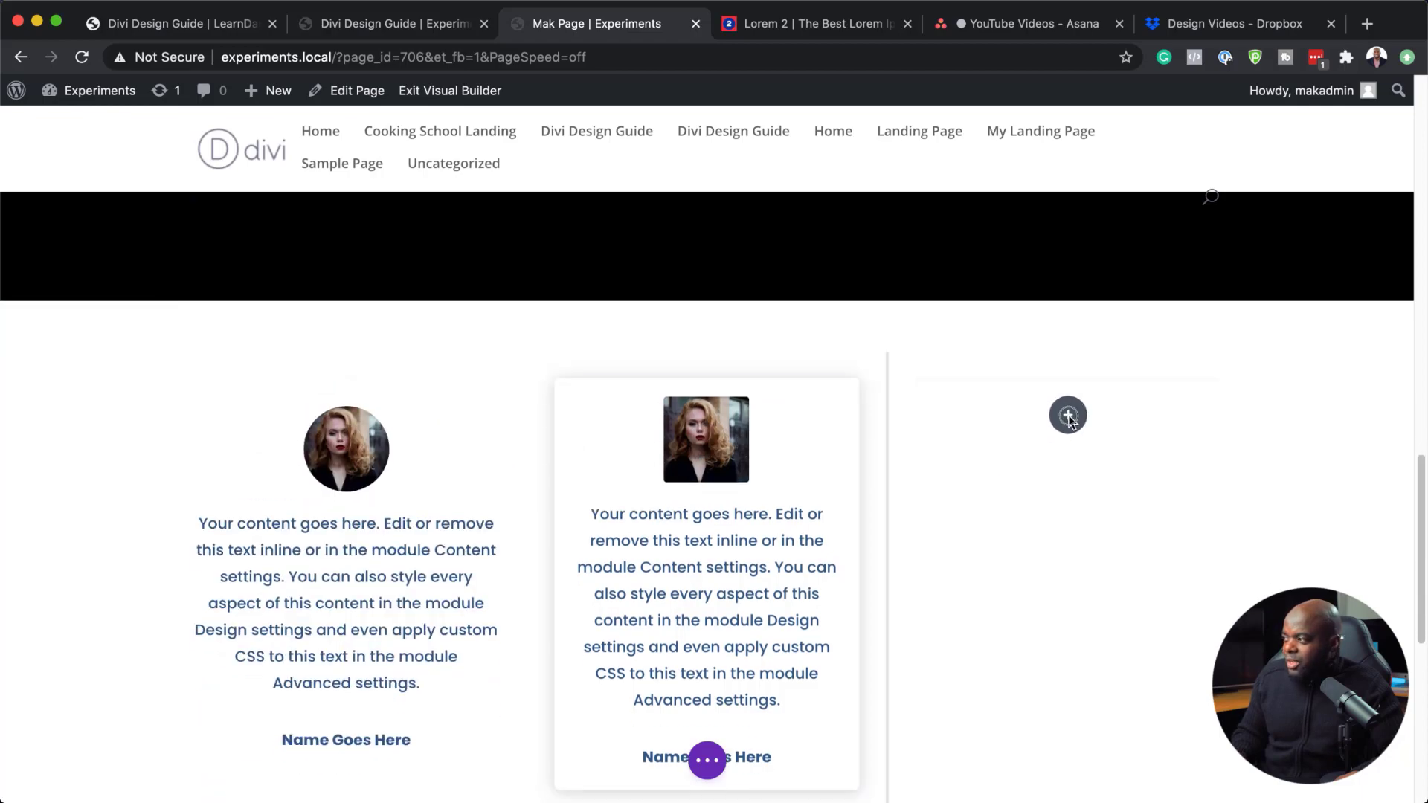
# Step: Place a duplicate of the first column's testimonial in the empty third column and review the assembled page
pyautogui.moveTo(1070, 407); pyautogui.dragTo(1064, 416)
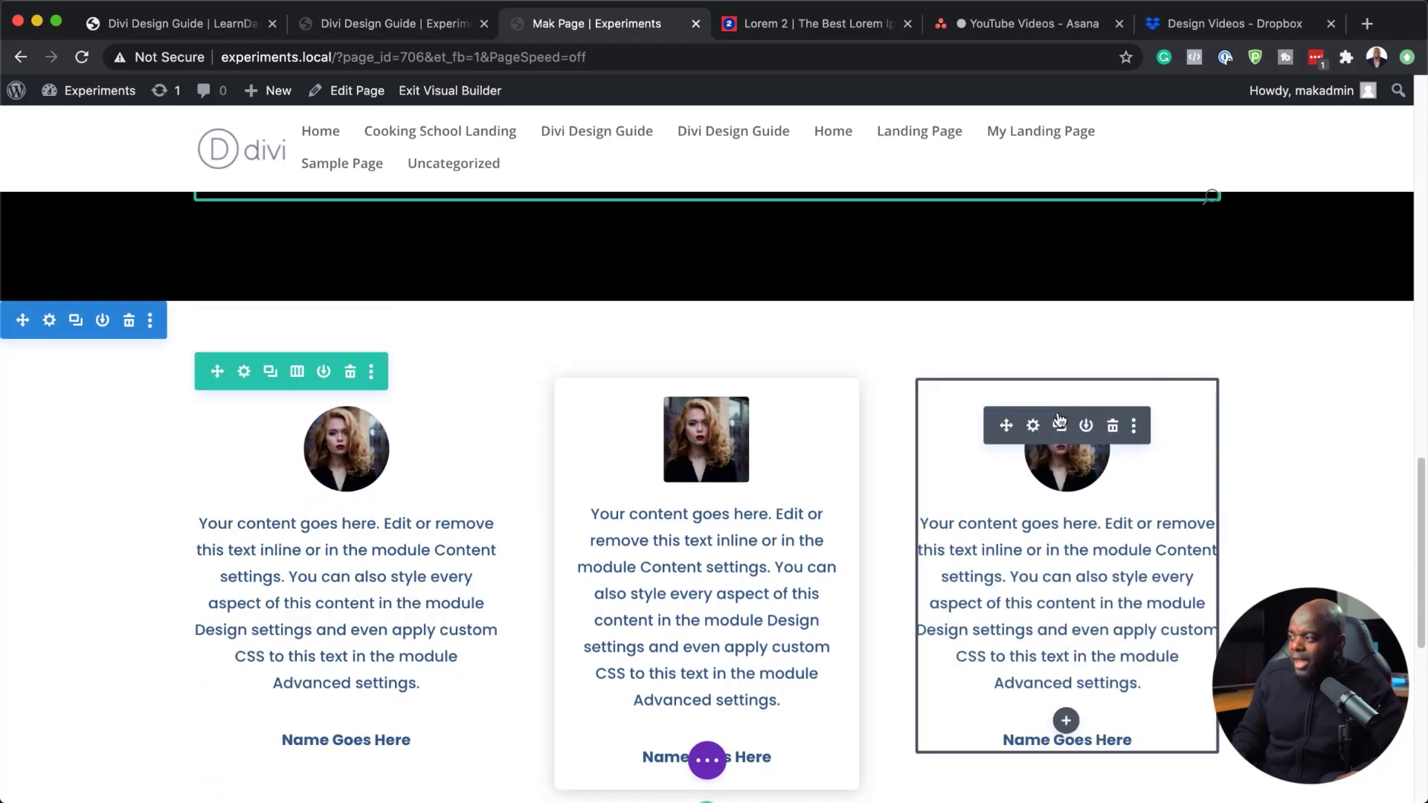
pyautogui.scroll(5, 186, 532)
pyautogui.scroll(15, 186, 531)
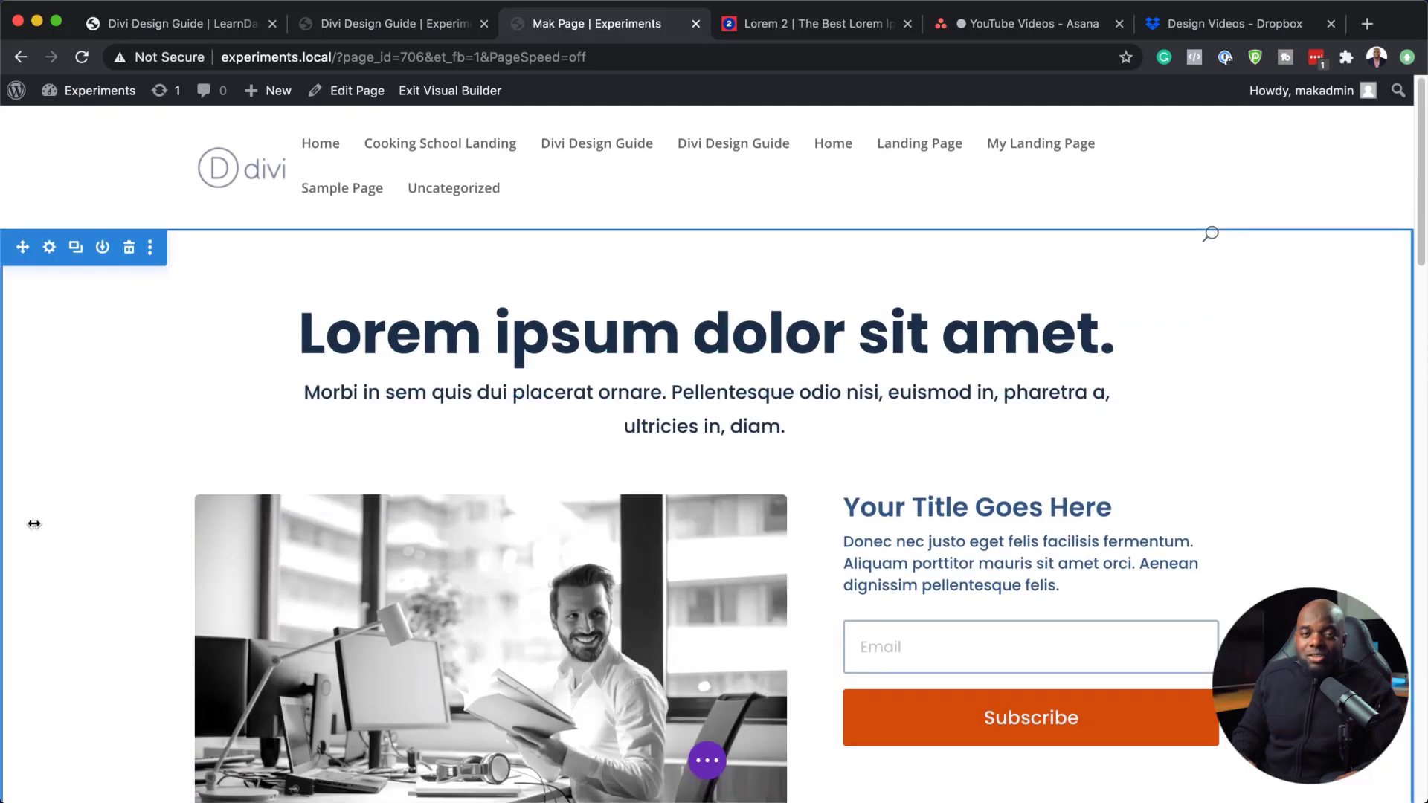
pyautogui.scroll(-10, 131, 545)
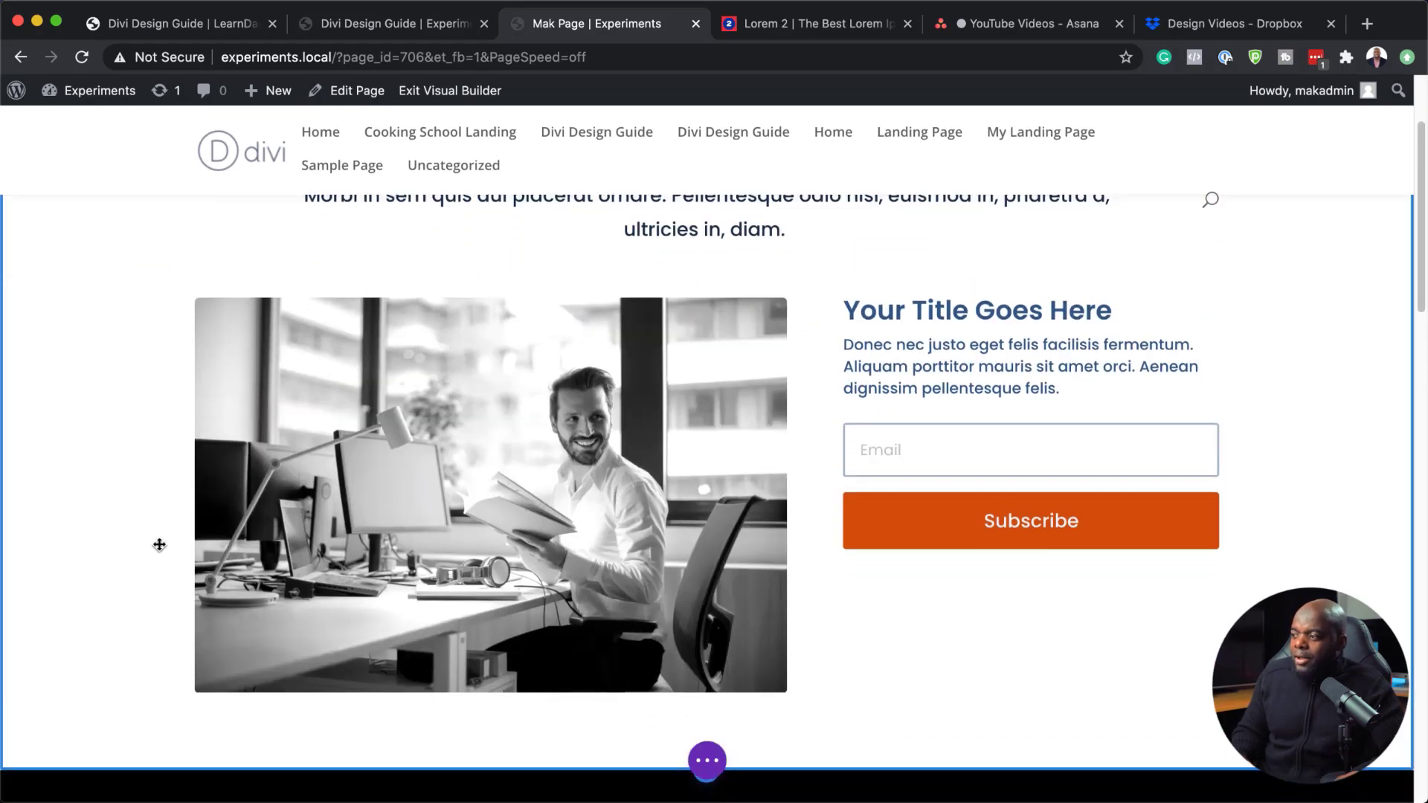
pyautogui.scroll(-10, 159, 544)
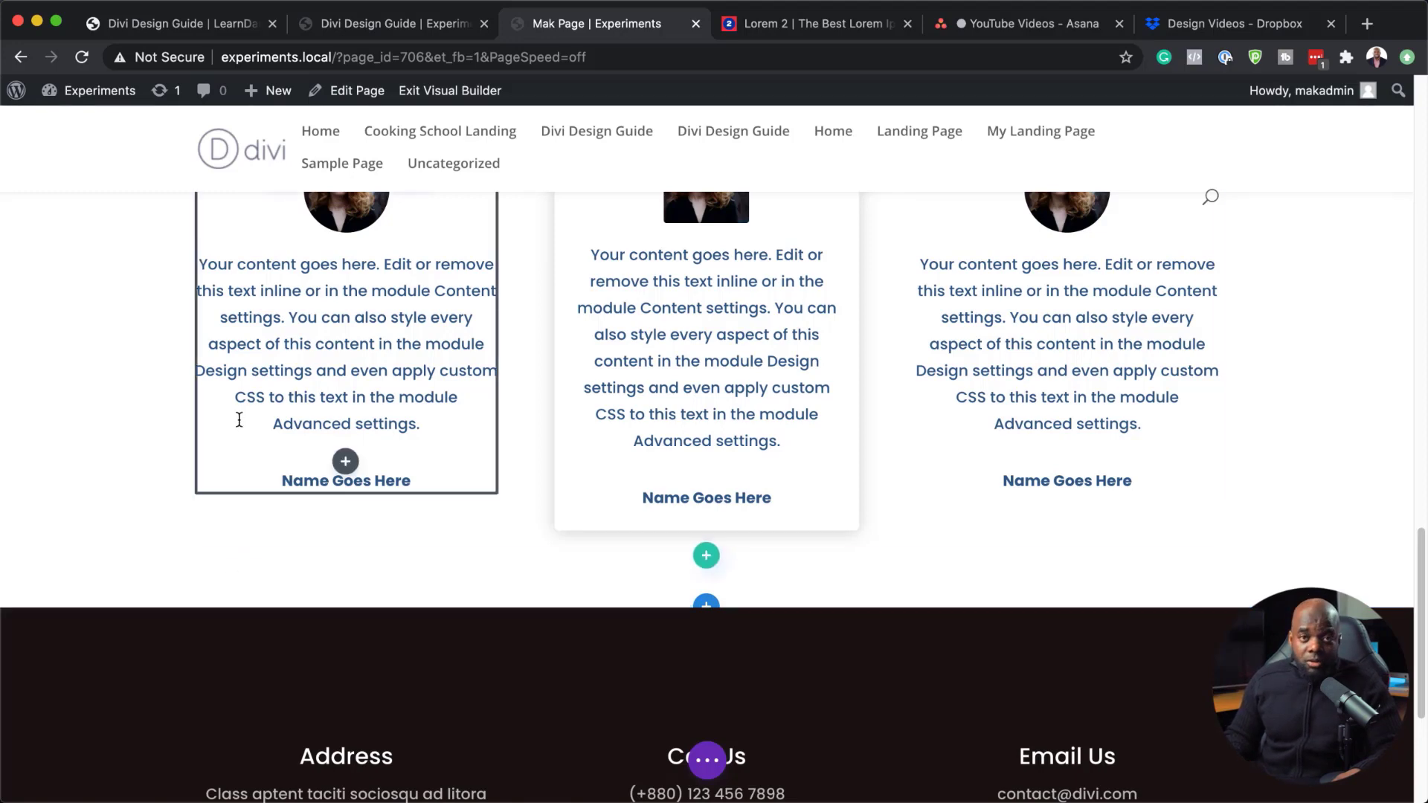
pyautogui.scroll(2, 412, 538)
pyautogui.scroll(10, 412, 538)
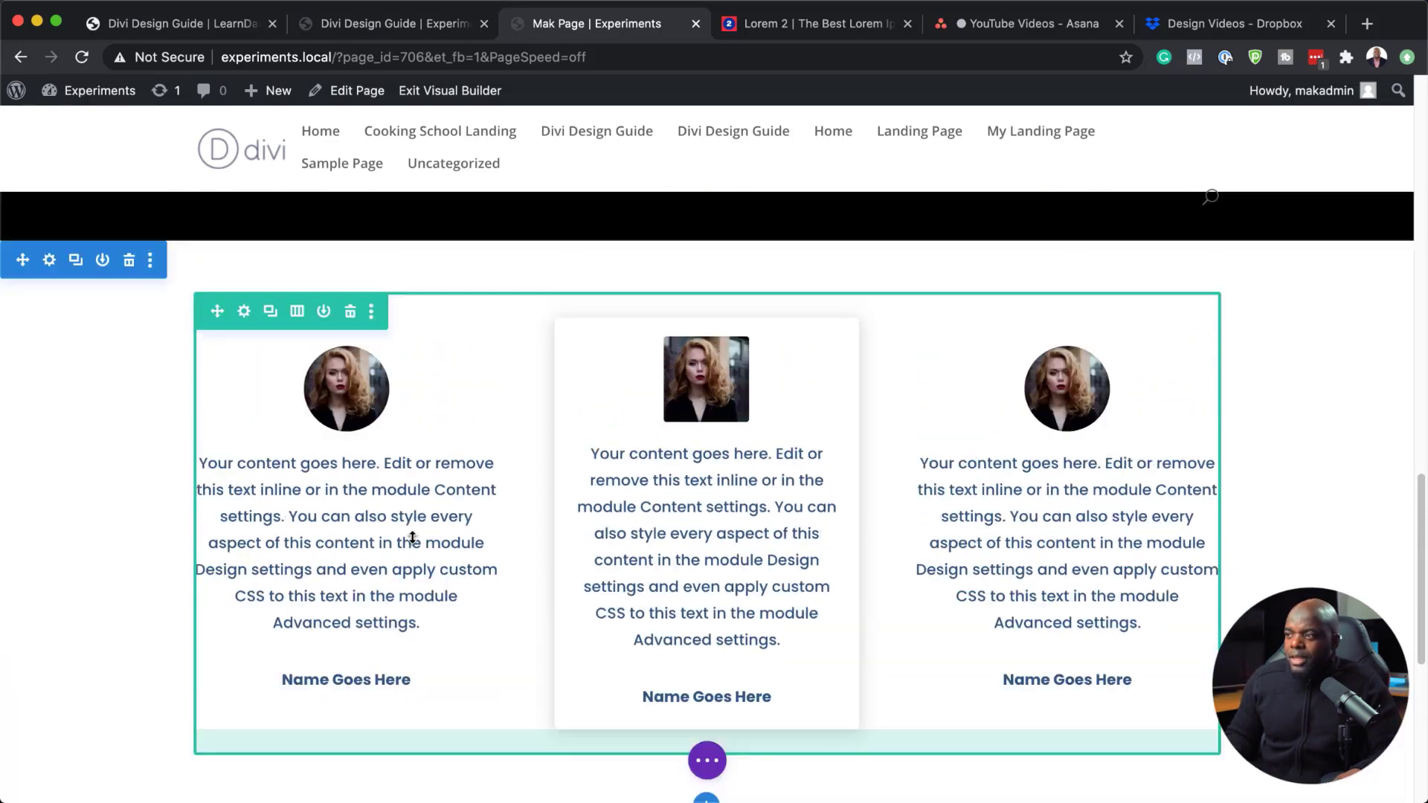
pyautogui.scroll(3, 412, 537)
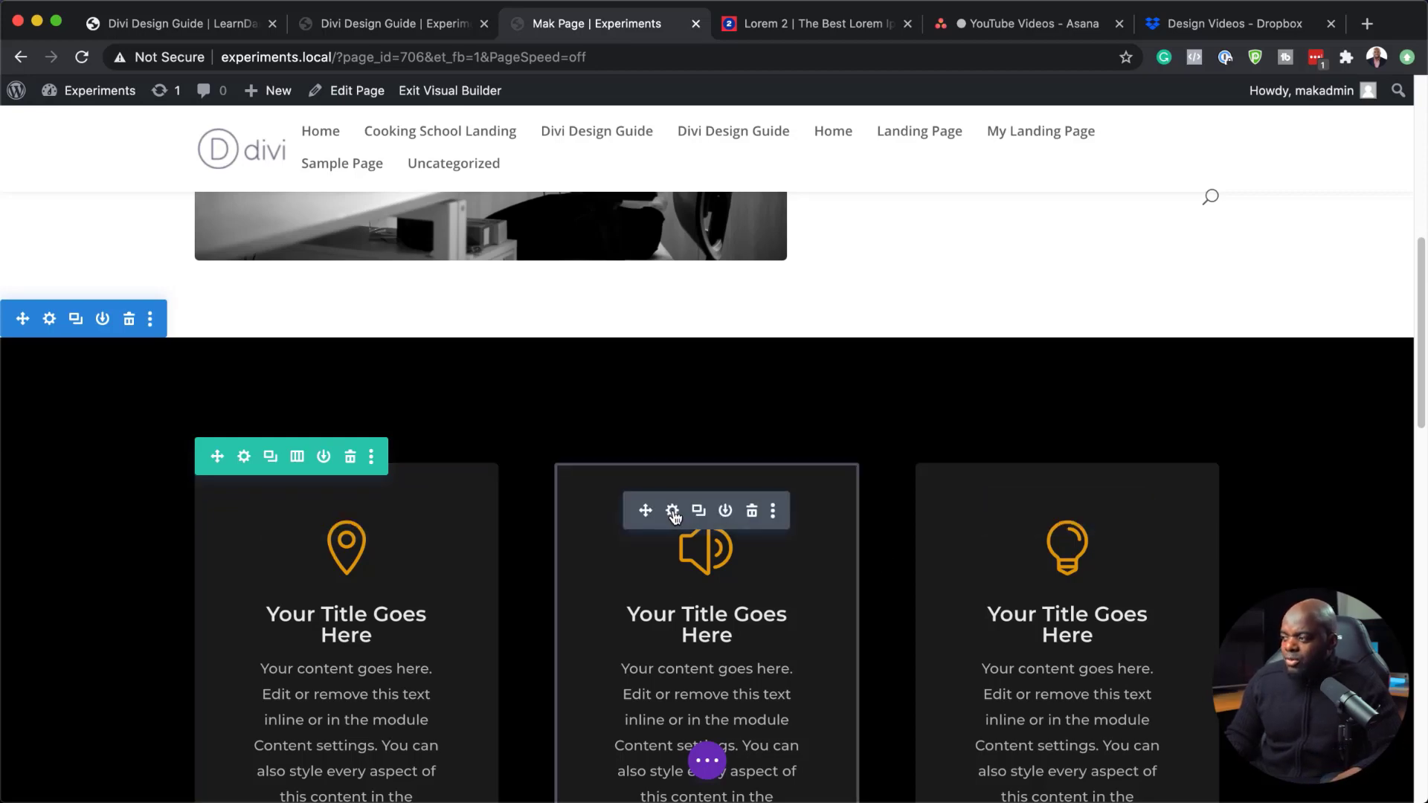
# Step: Compare the blurb styles on the Divi Design Guide page, then apply the Blurb #1 preset to Mak Page's middle blurb and save it
pyautogui.click(675, 514)
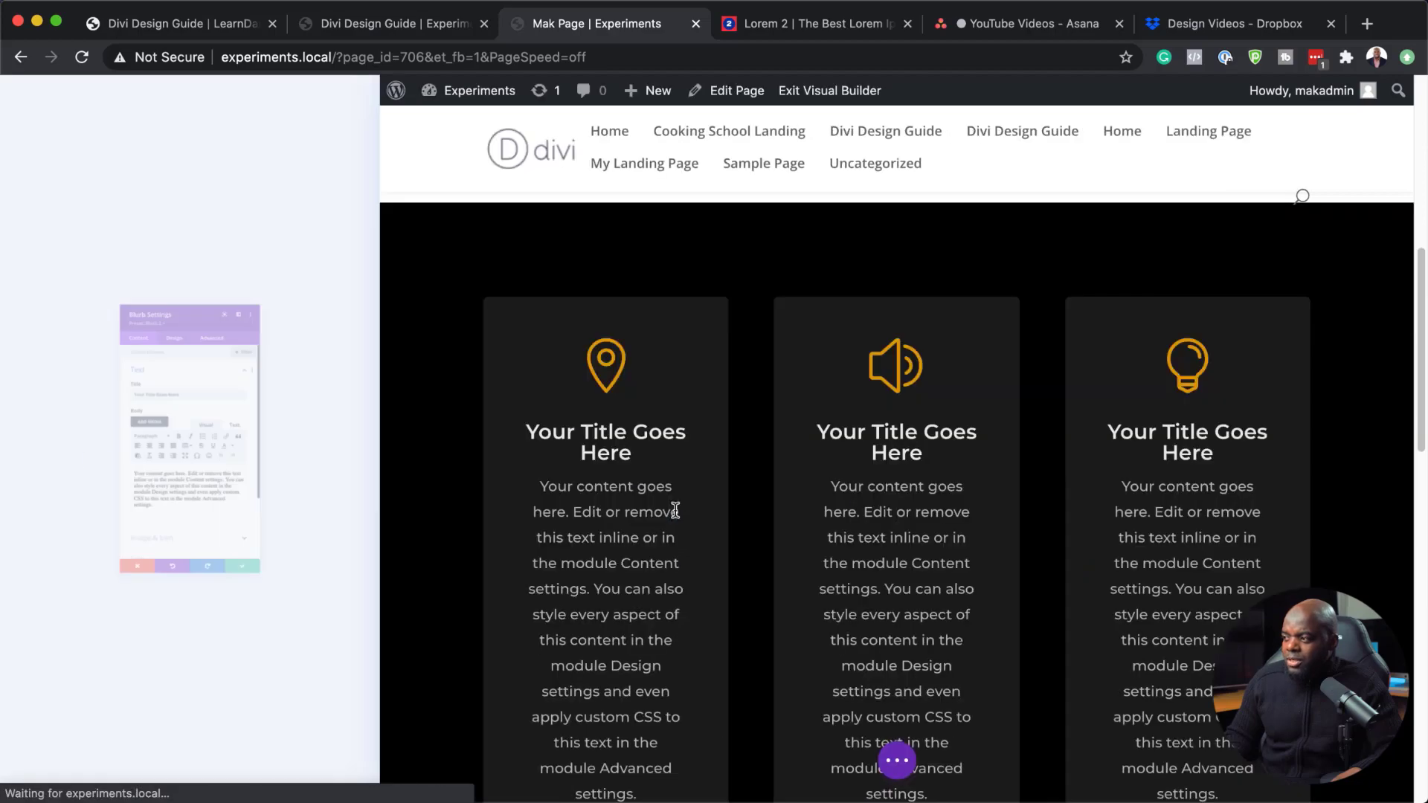
pyautogui.click(412, 23)
pyautogui.scroll(15, 481, 543)
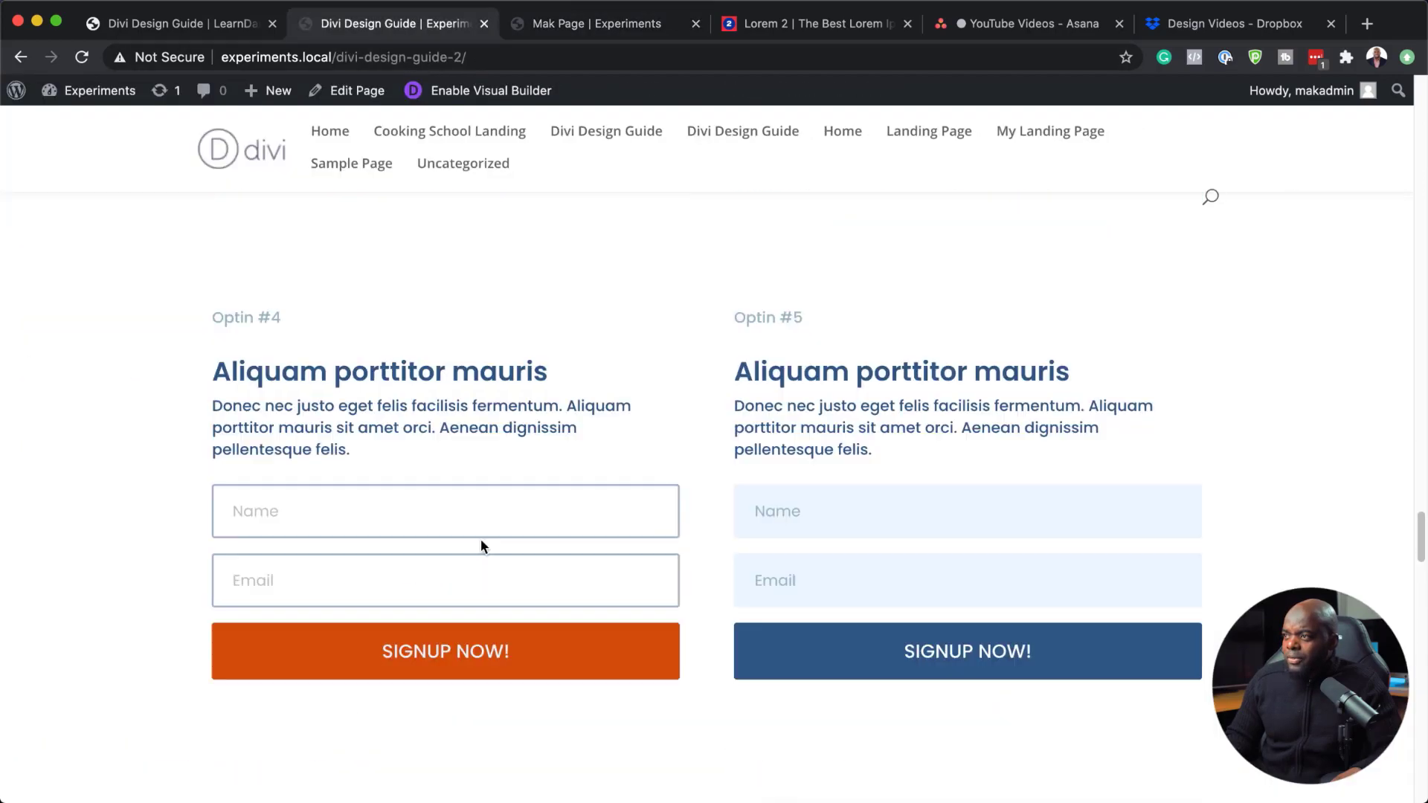
pyautogui.scroll(15, 480, 545)
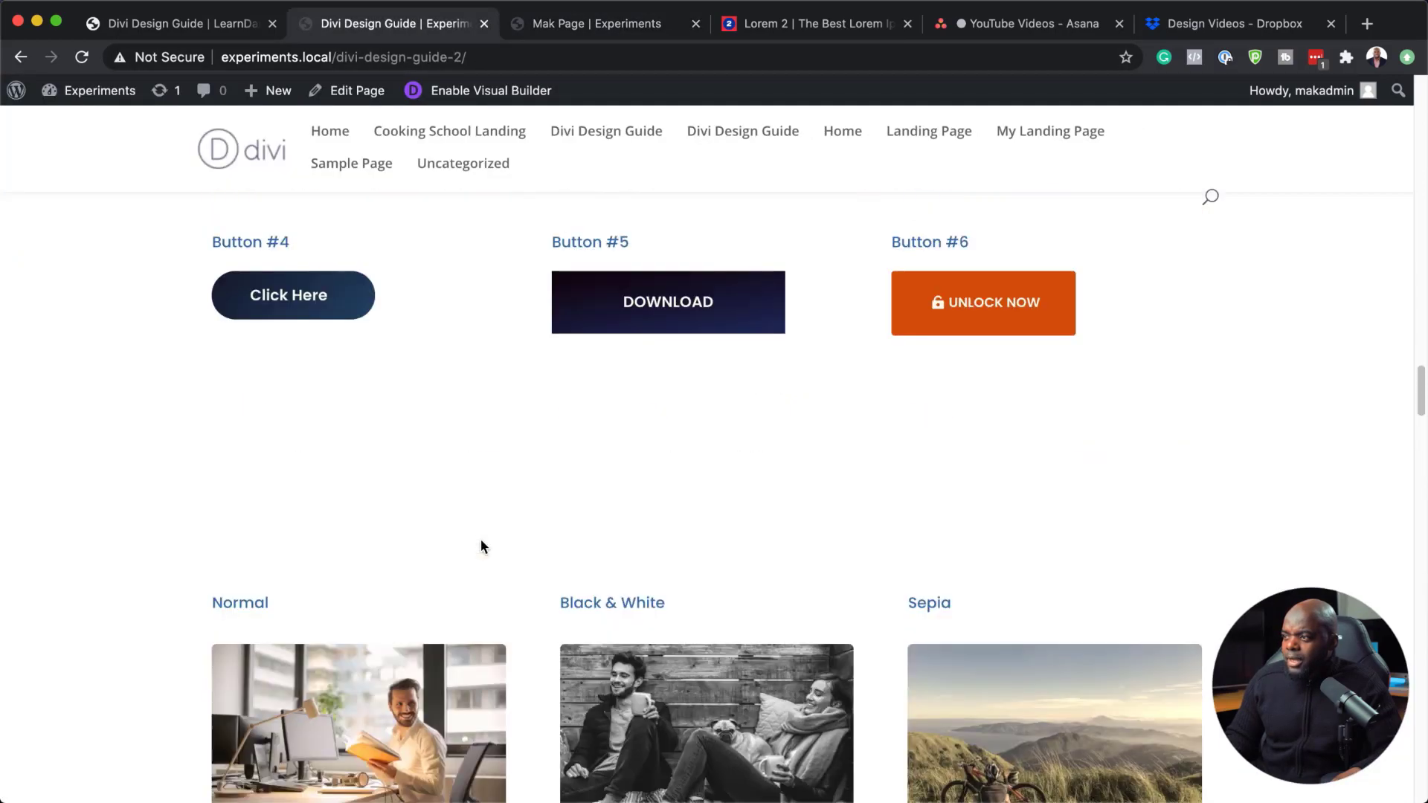
pyautogui.scroll(3, 480, 545)
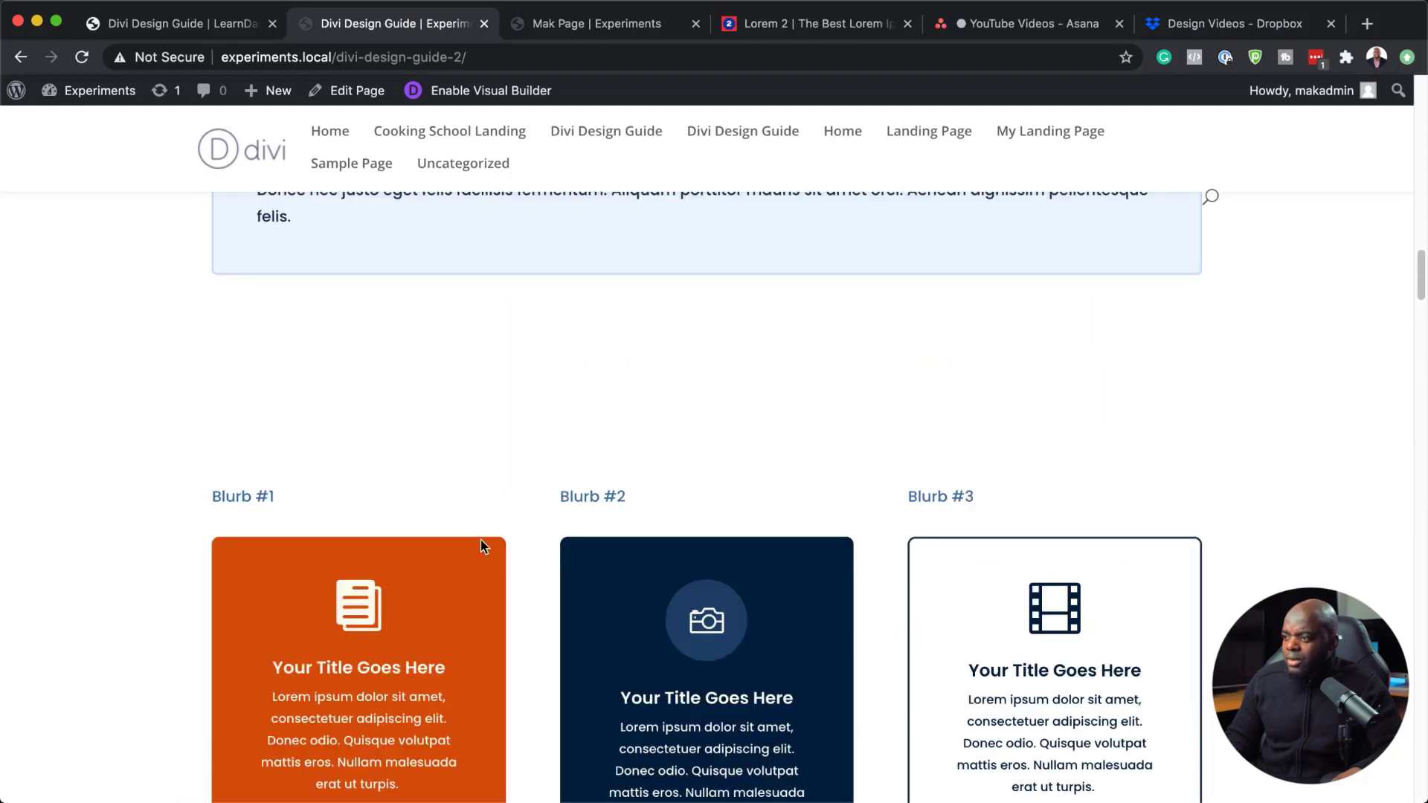
pyautogui.scroll(-3, 481, 546)
pyautogui.click(572, 30)
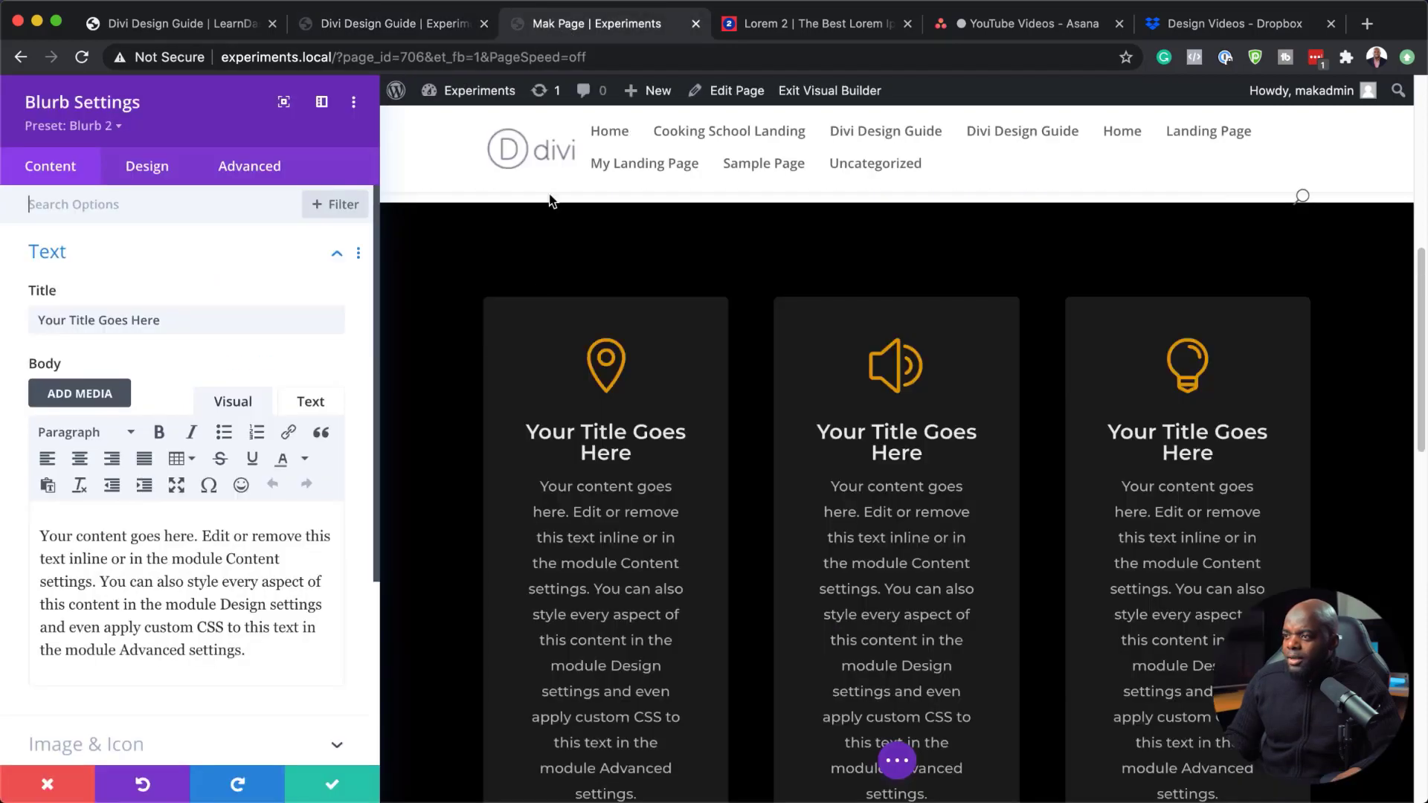
pyautogui.click(118, 128)
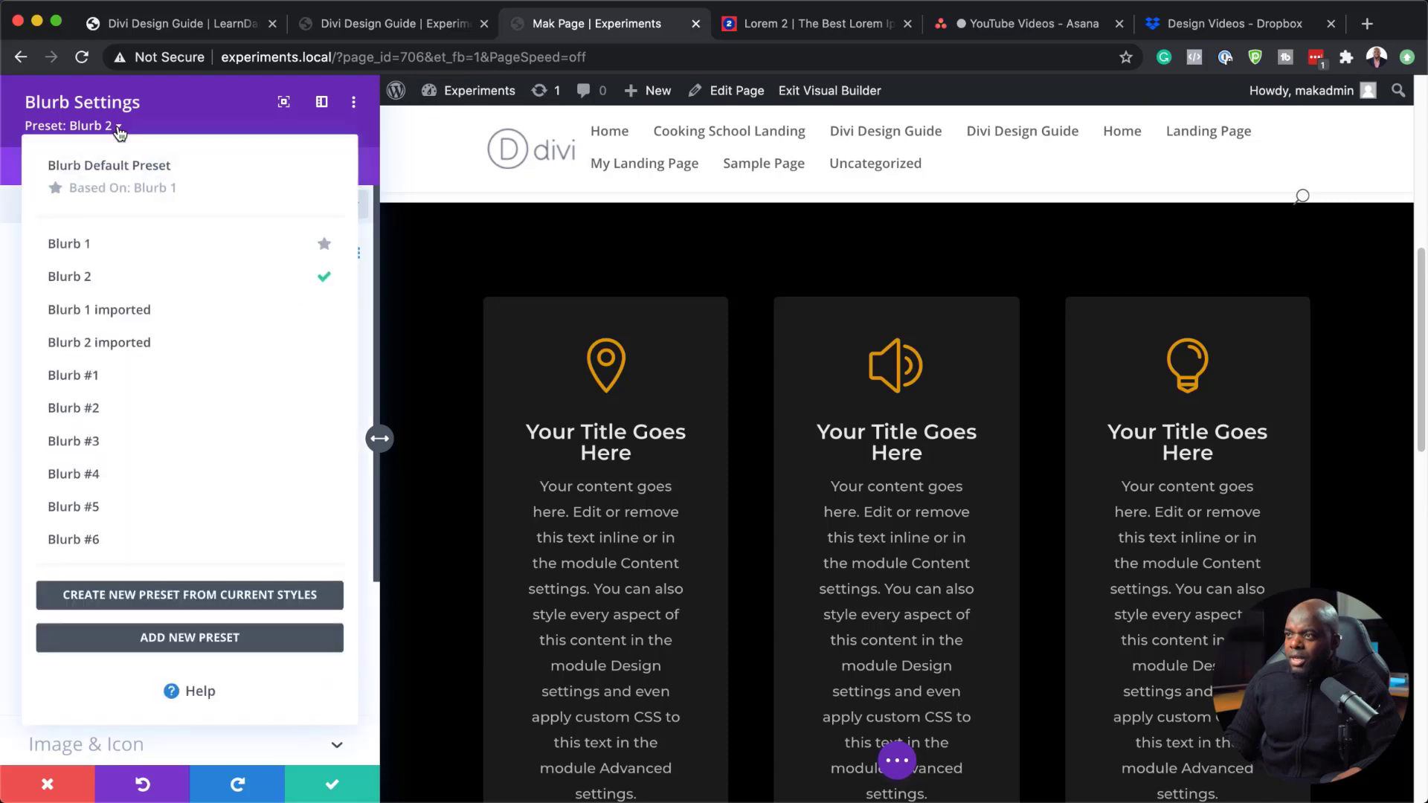
pyautogui.click(157, 377)
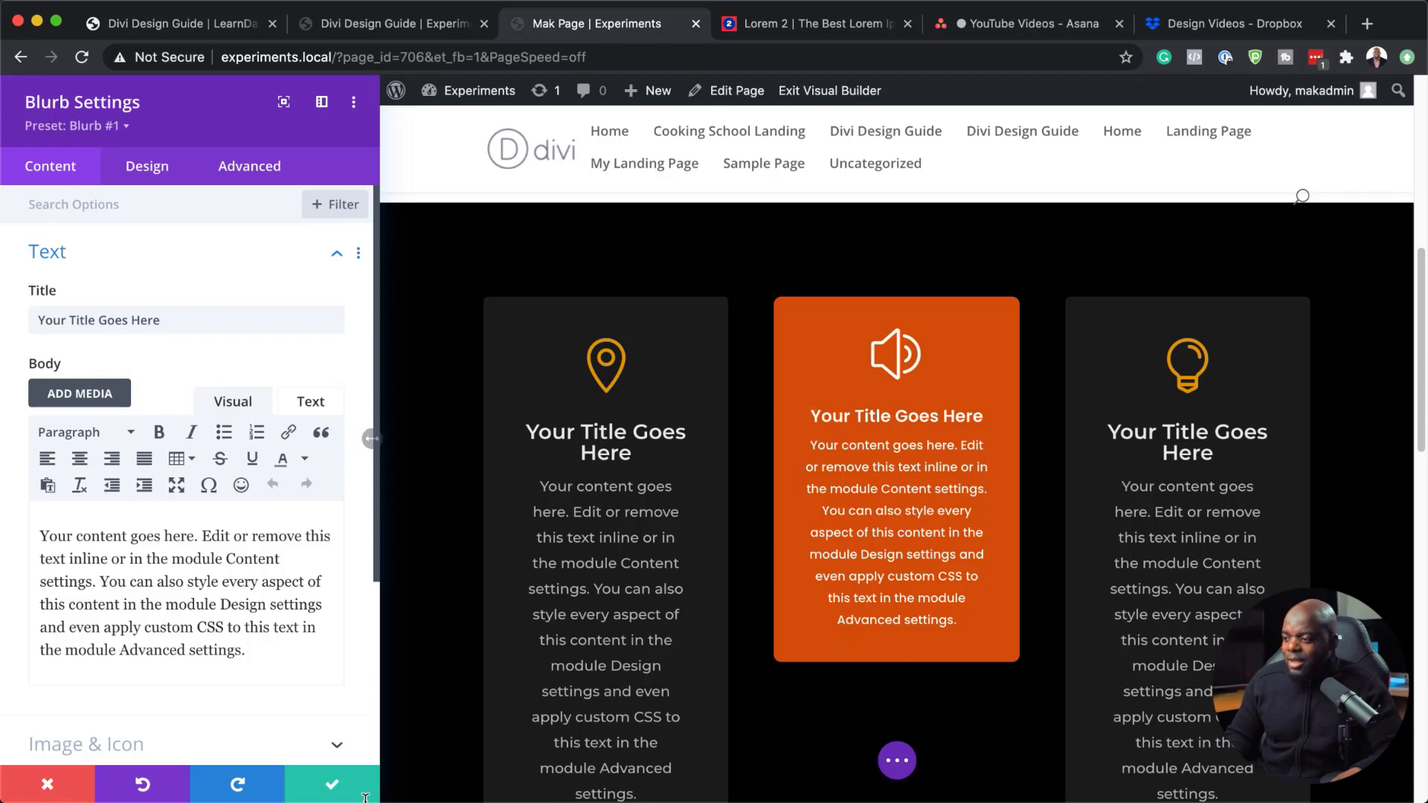
pyautogui.click(334, 788)
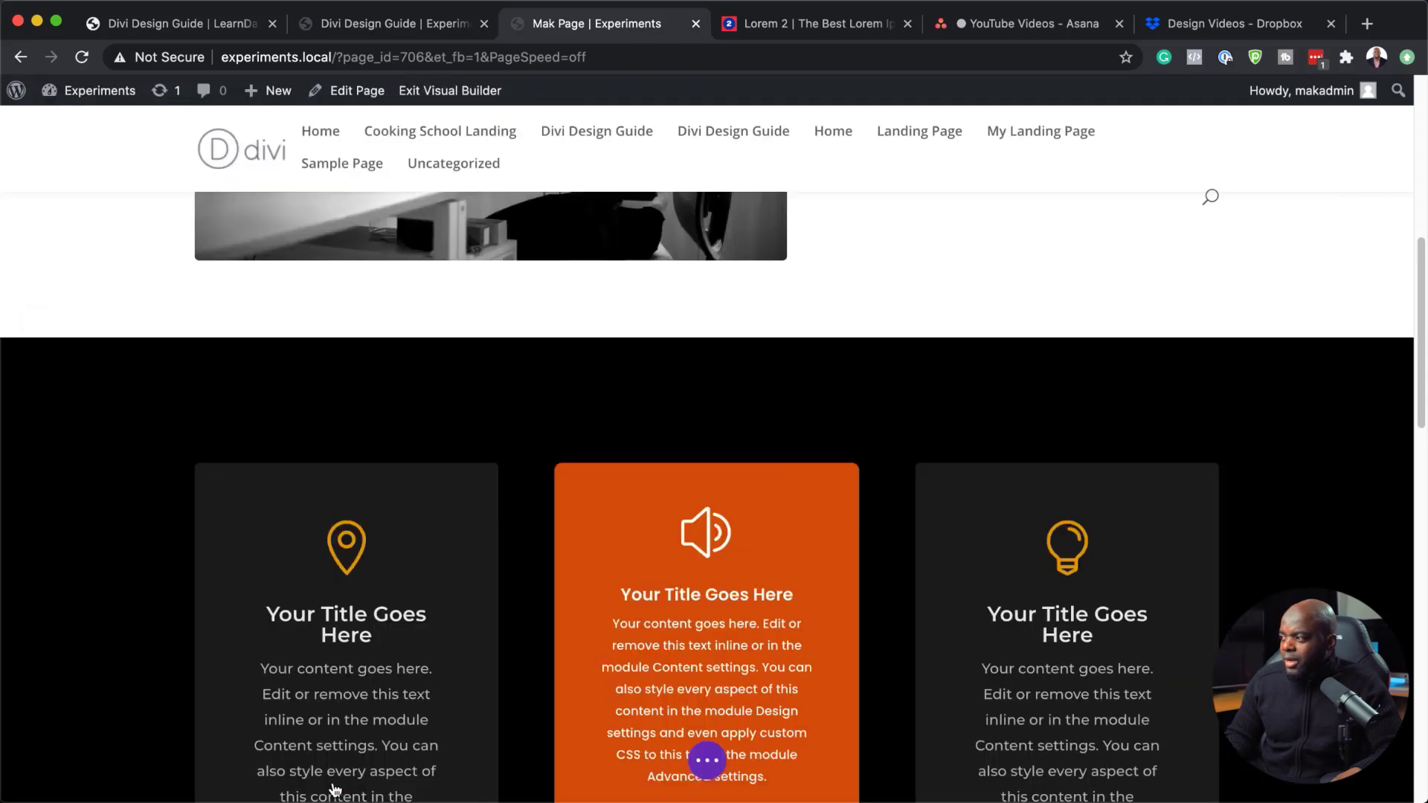
# Step: Insert a new regular section with a single-column row between the testimonials and the dark contact section
pyautogui.scroll(-3, 992, 556)
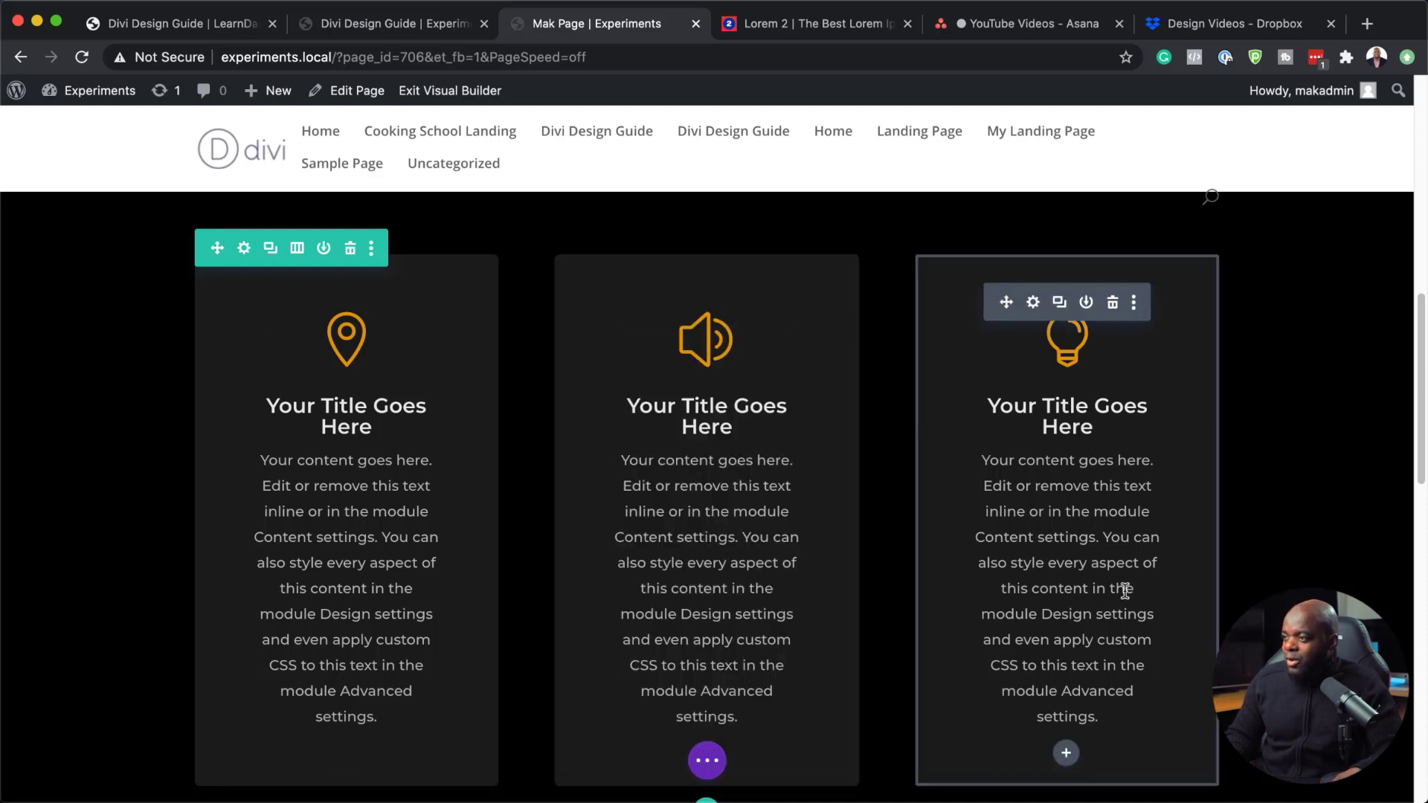
pyautogui.scroll(7, 927, 533)
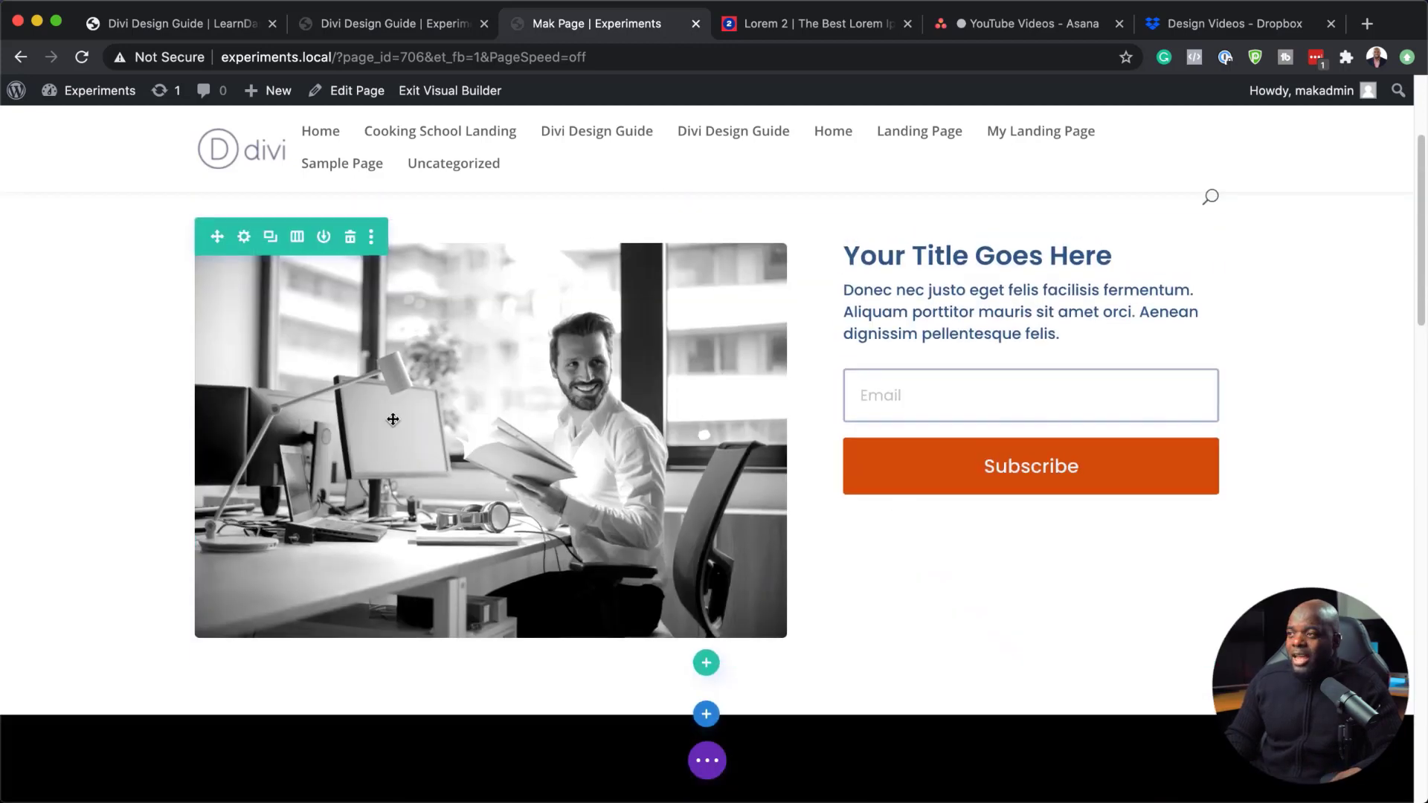
pyautogui.scroll(4, 441, 483)
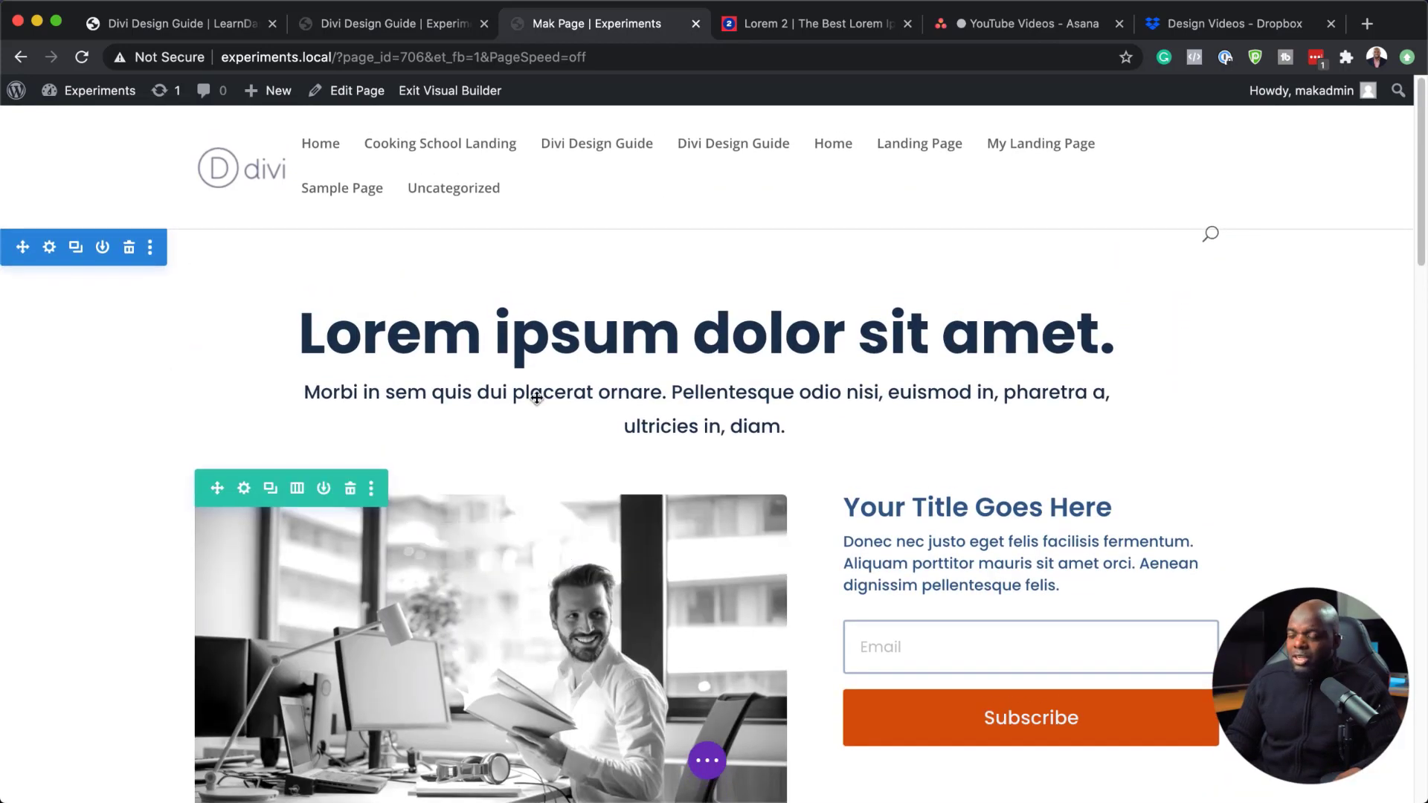
pyautogui.scroll(-15, 662, 567)
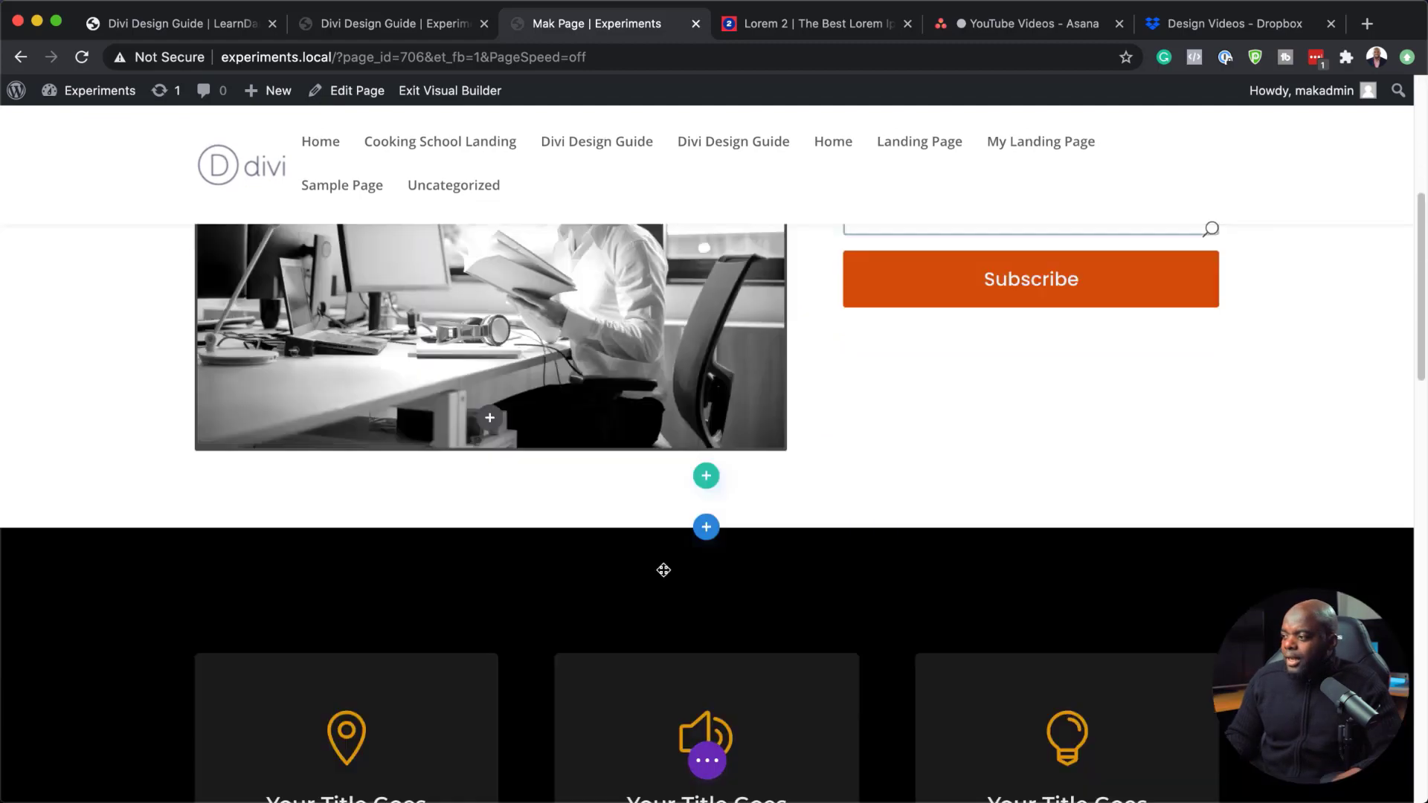
pyautogui.scroll(-5, 664, 567)
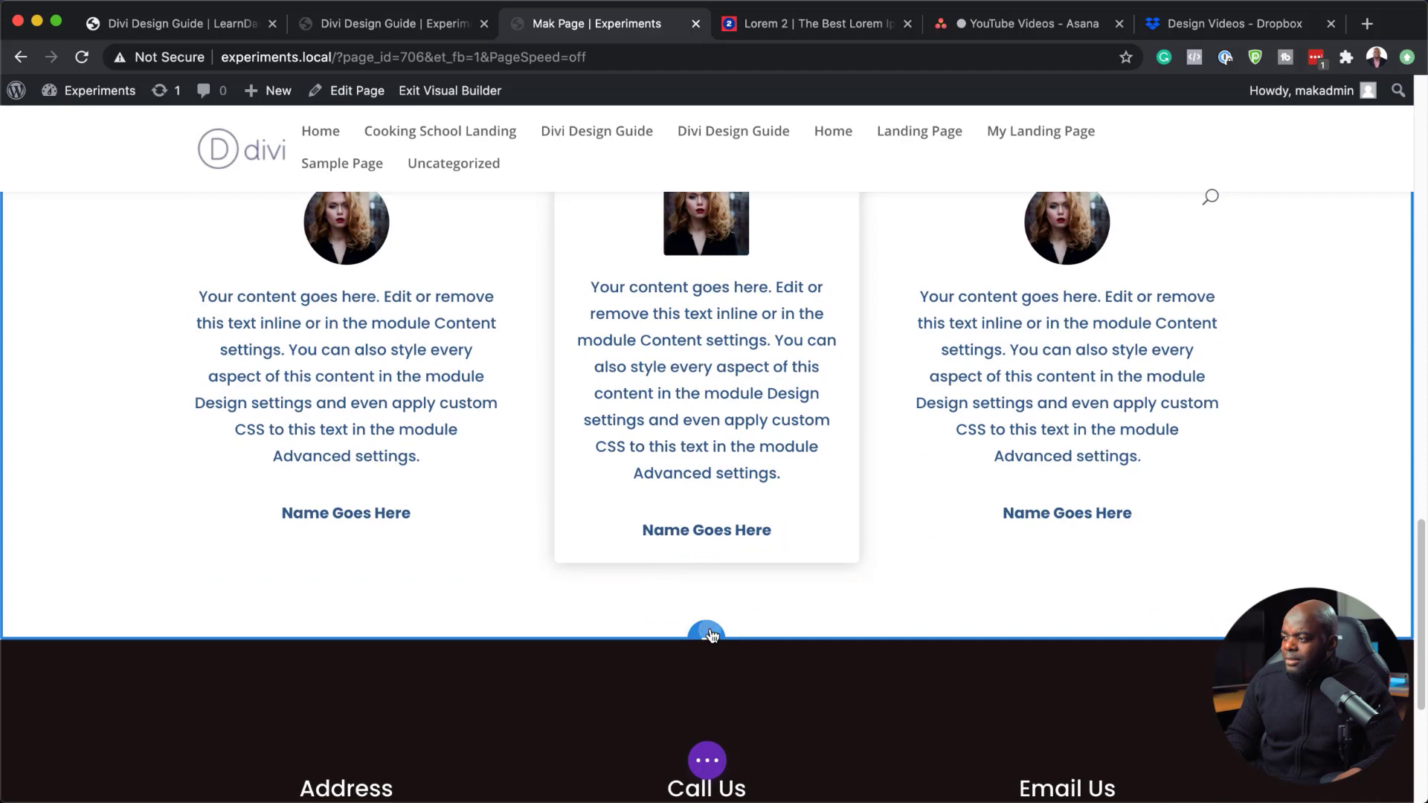
pyautogui.click(709, 633)
pyautogui.click(595, 578)
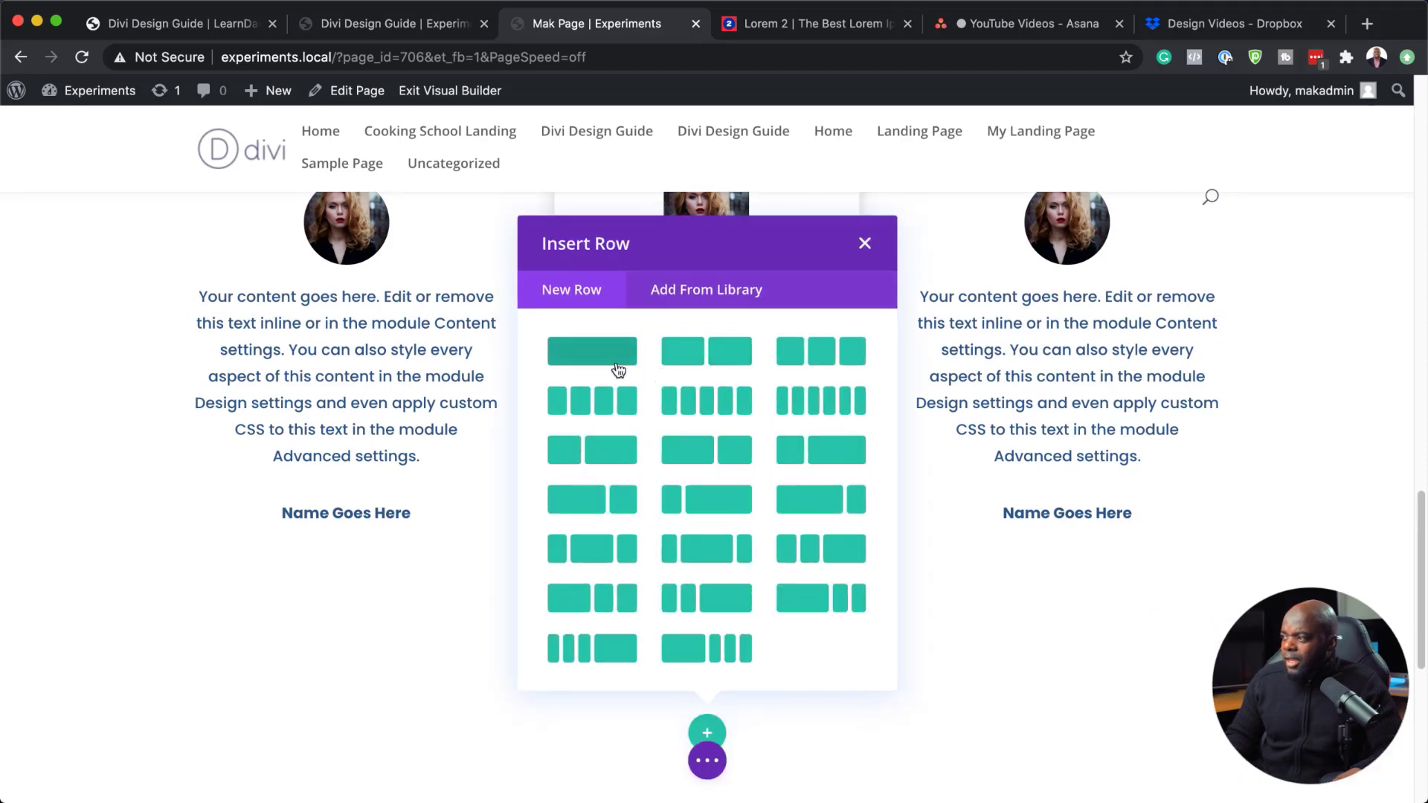
pyautogui.click(616, 359)
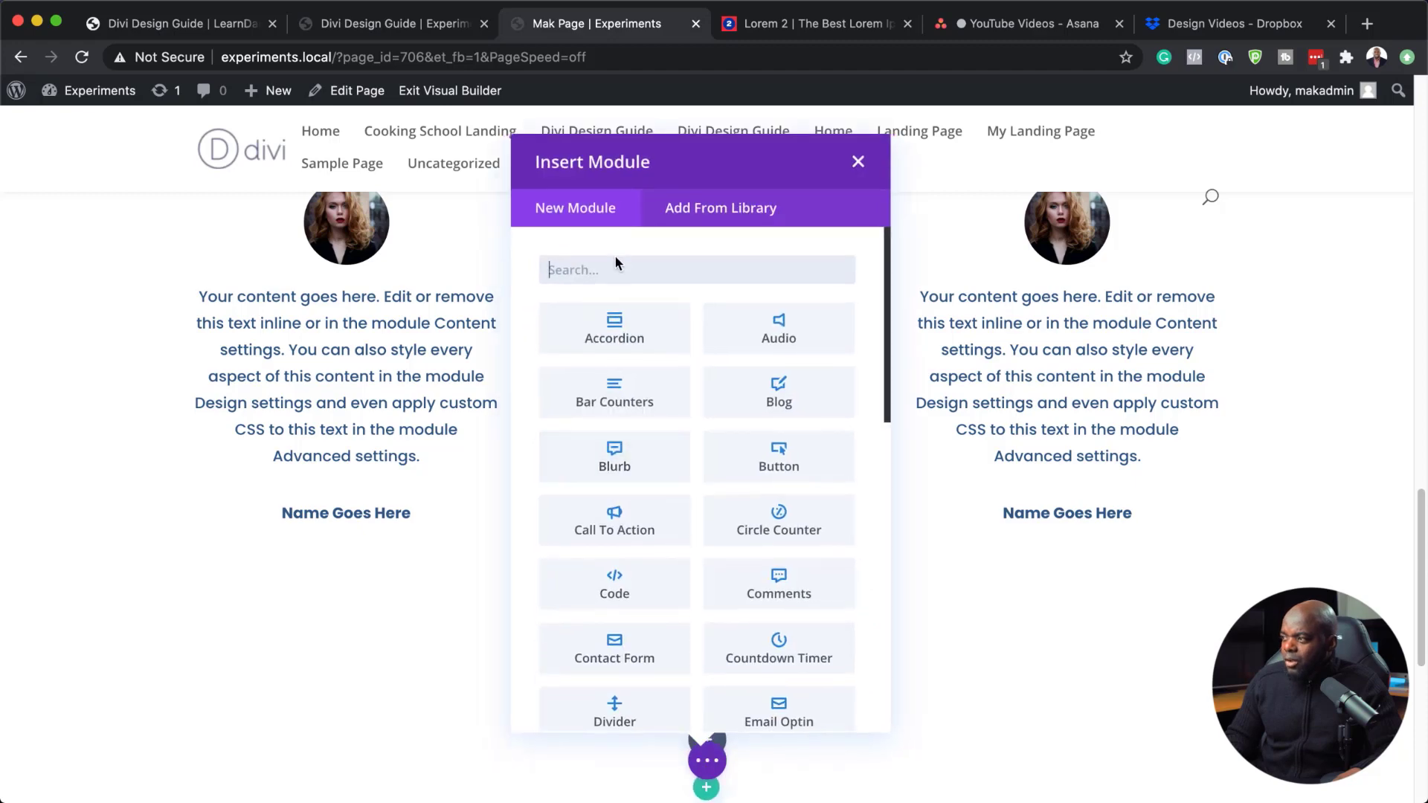
# Step: Add a Text module to the new row, apply the Notice #1 preset and save the module
pyautogui.write('tex')
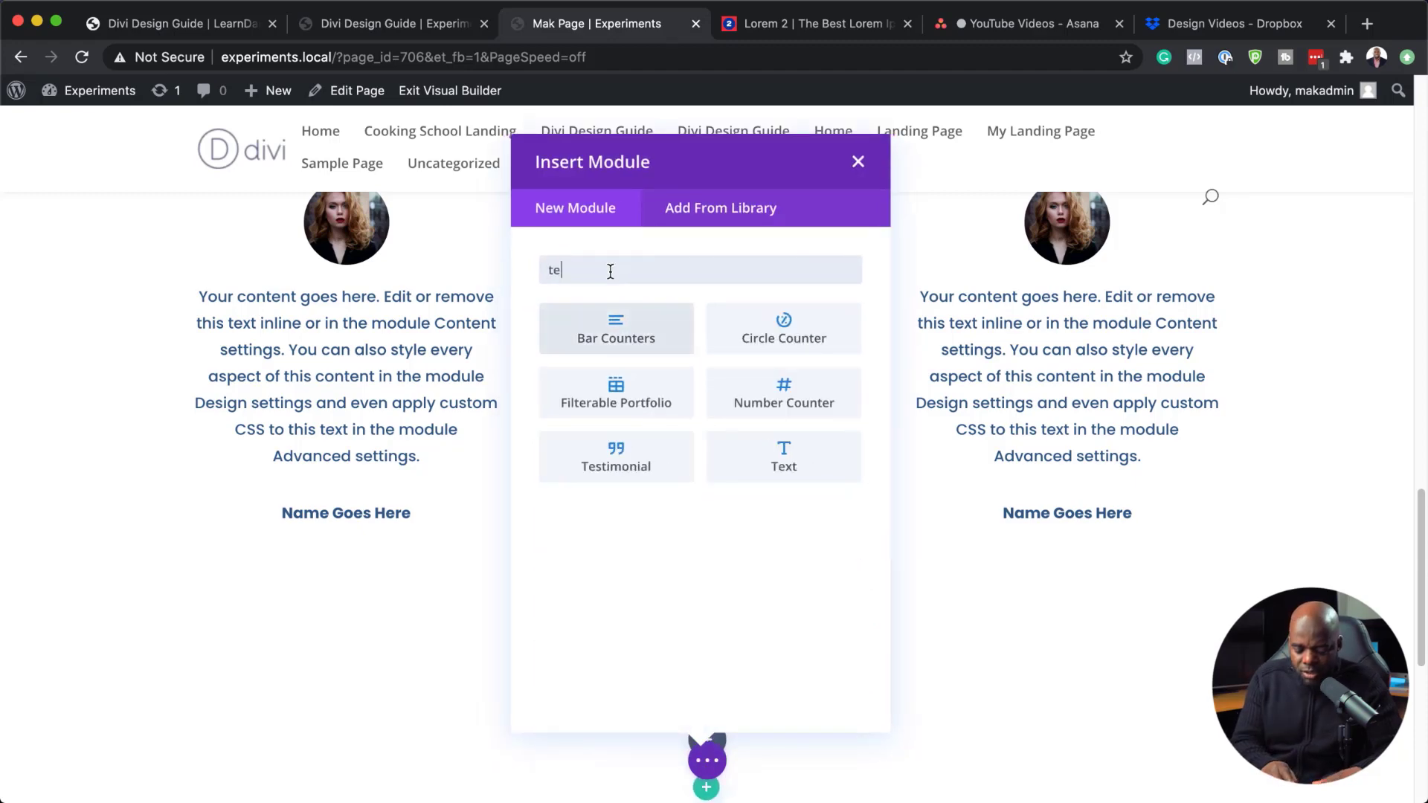
pyautogui.click(634, 327)
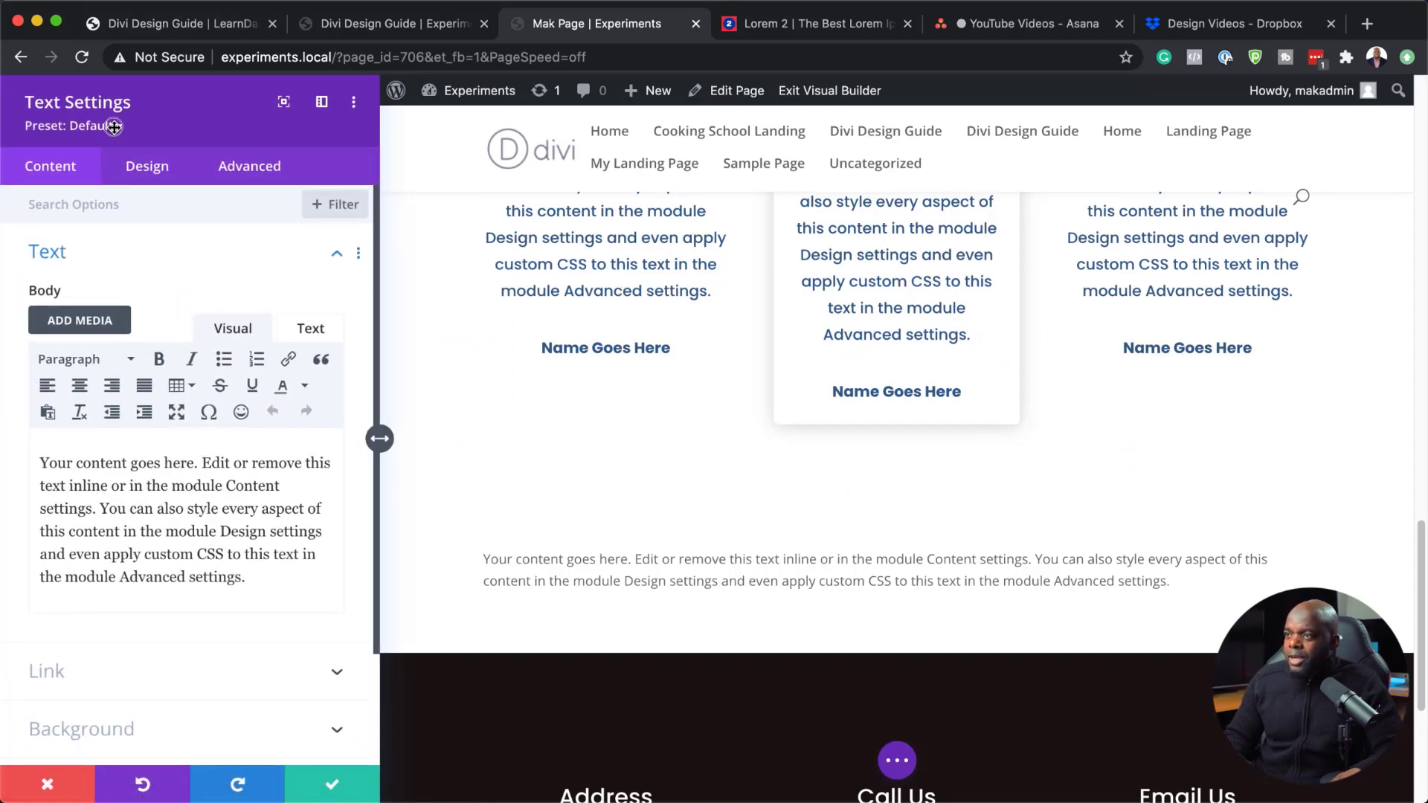
pyautogui.click(113, 128)
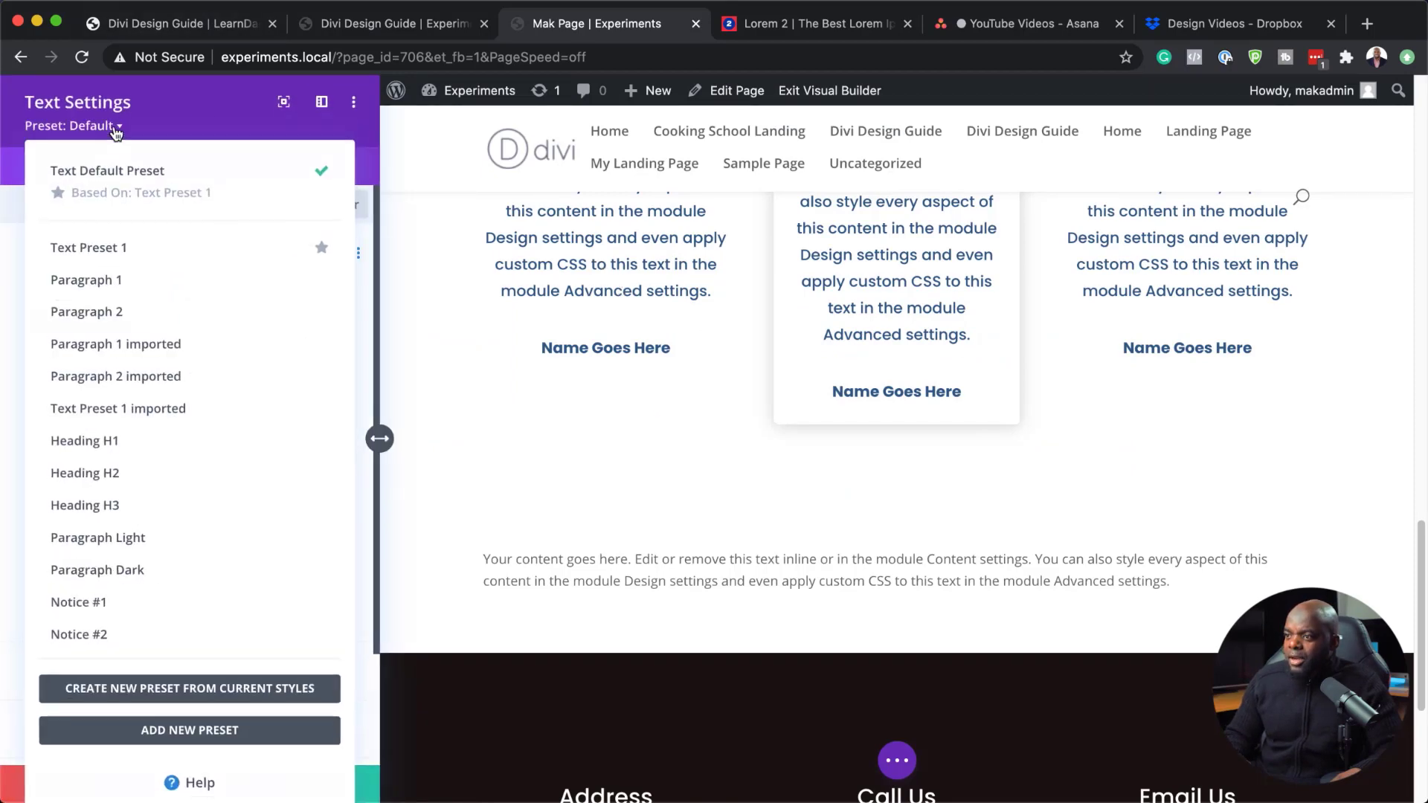
pyautogui.click(148, 607)
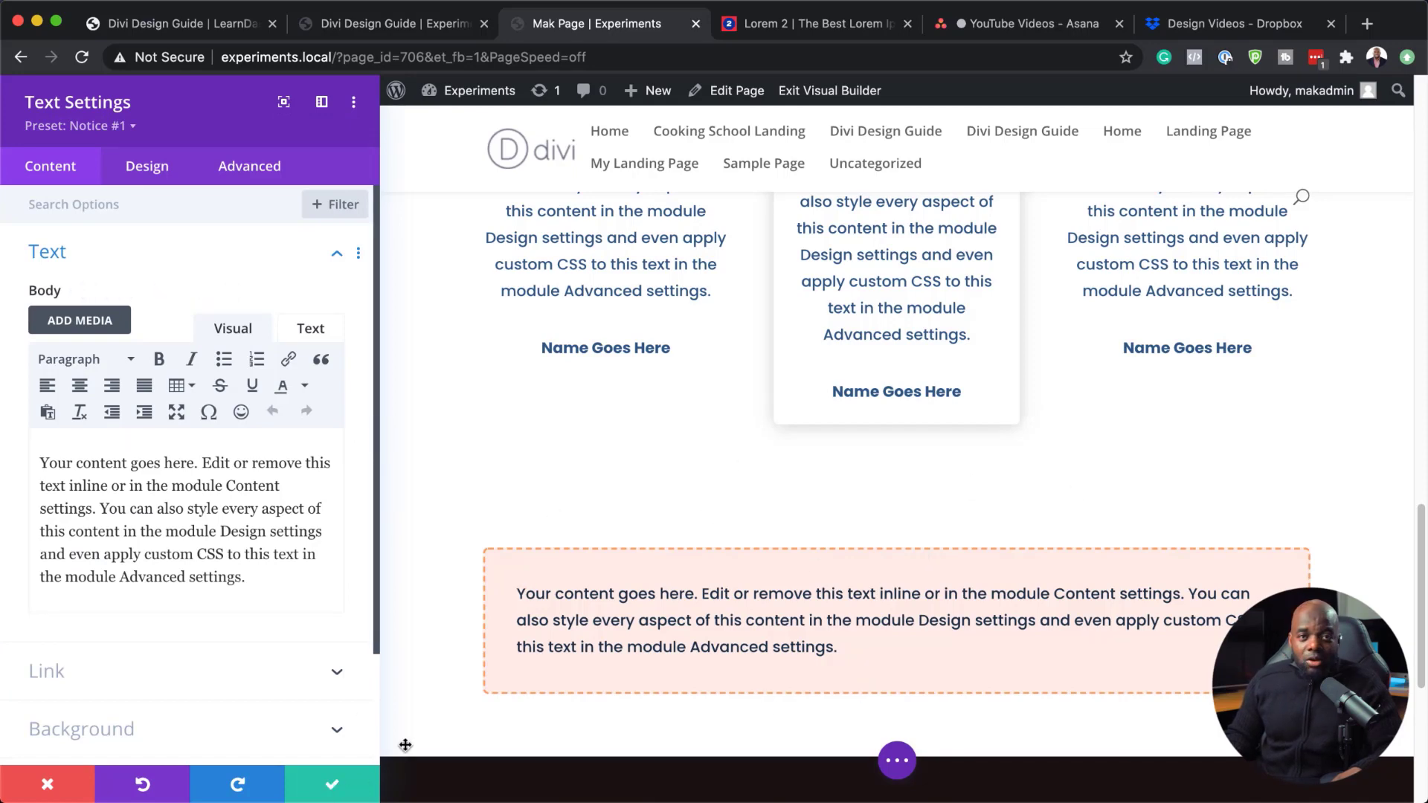
pyautogui.click(333, 787)
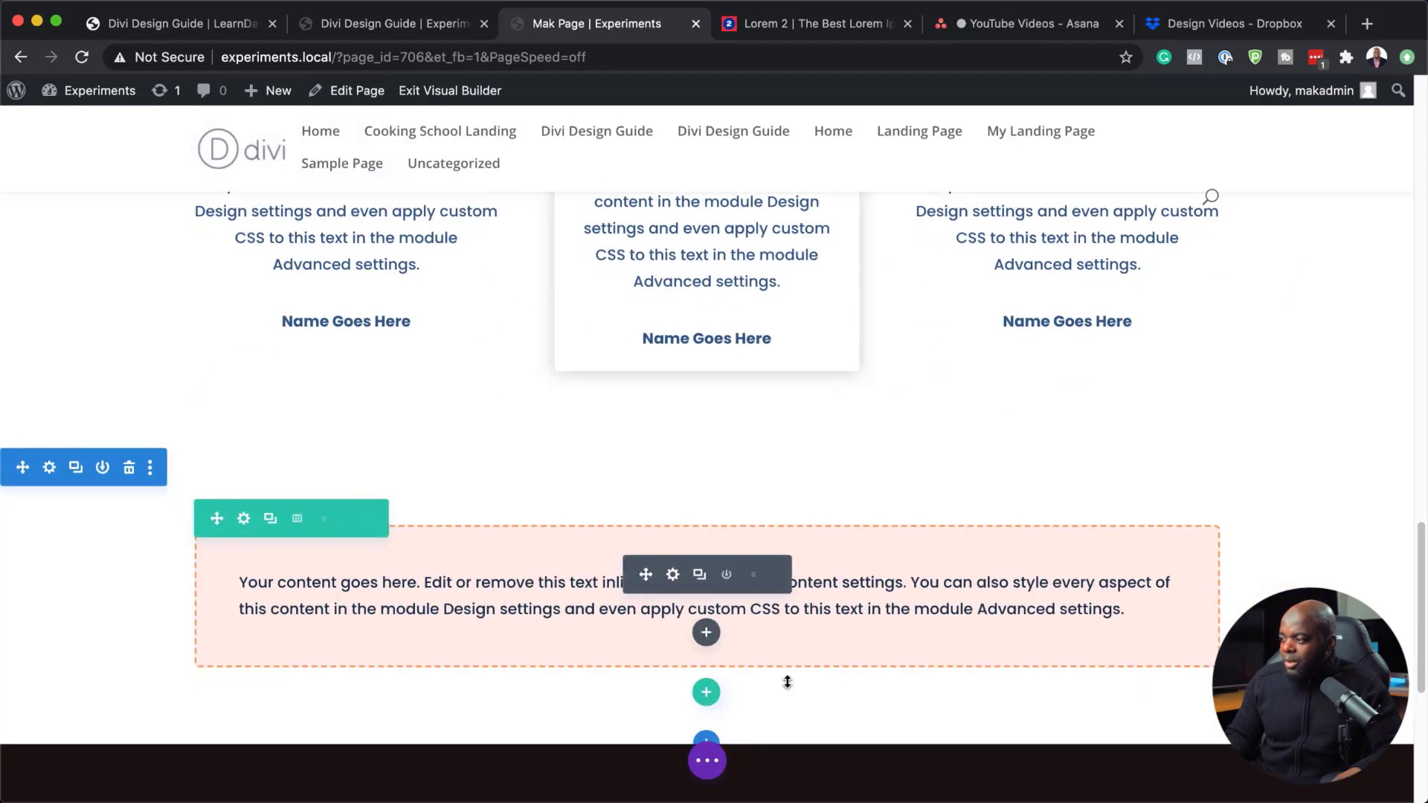
# Step: Add a Button module below the notice, check the guide page's button styles and apply the Button + Icon #2 preset
pyautogui.click(707, 633)
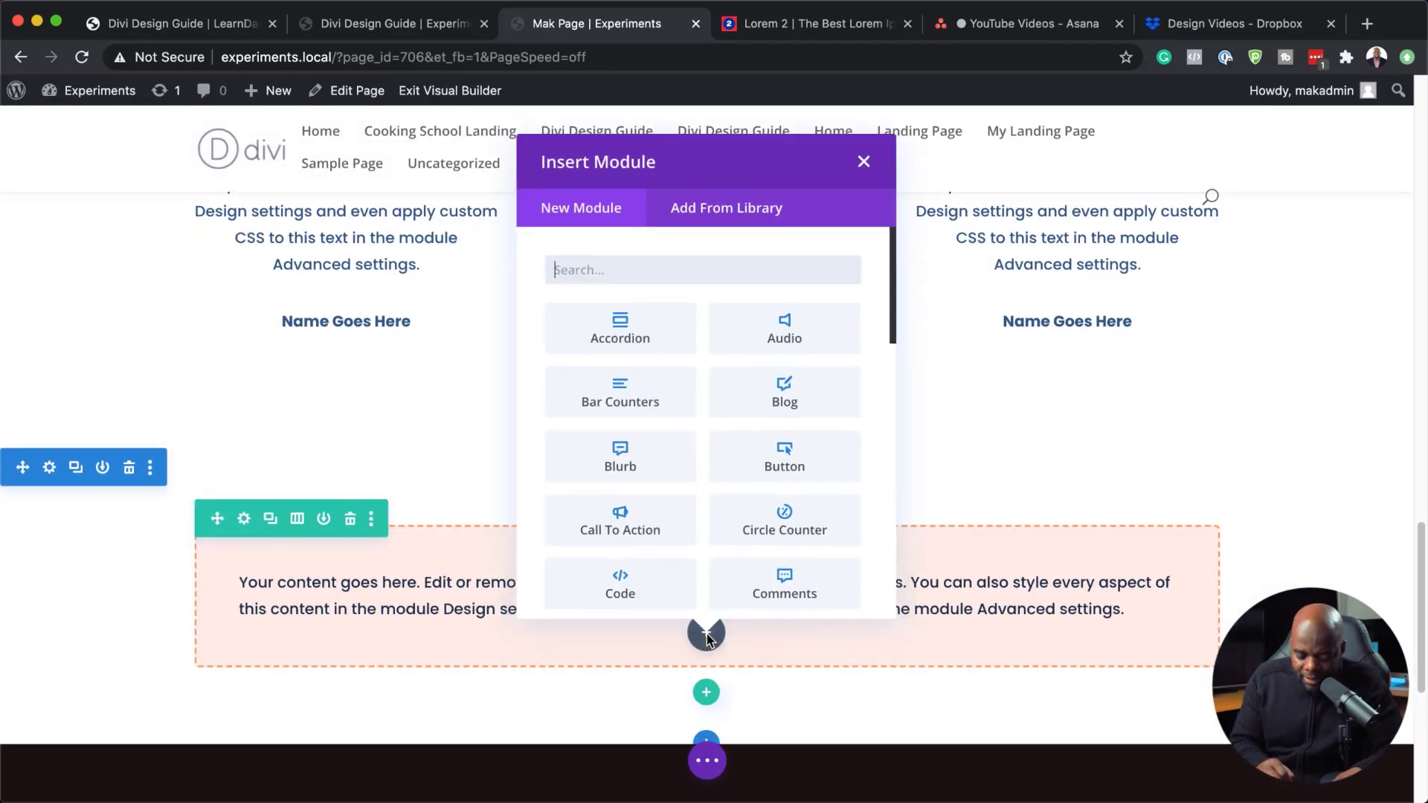
pyautogui.write('but')
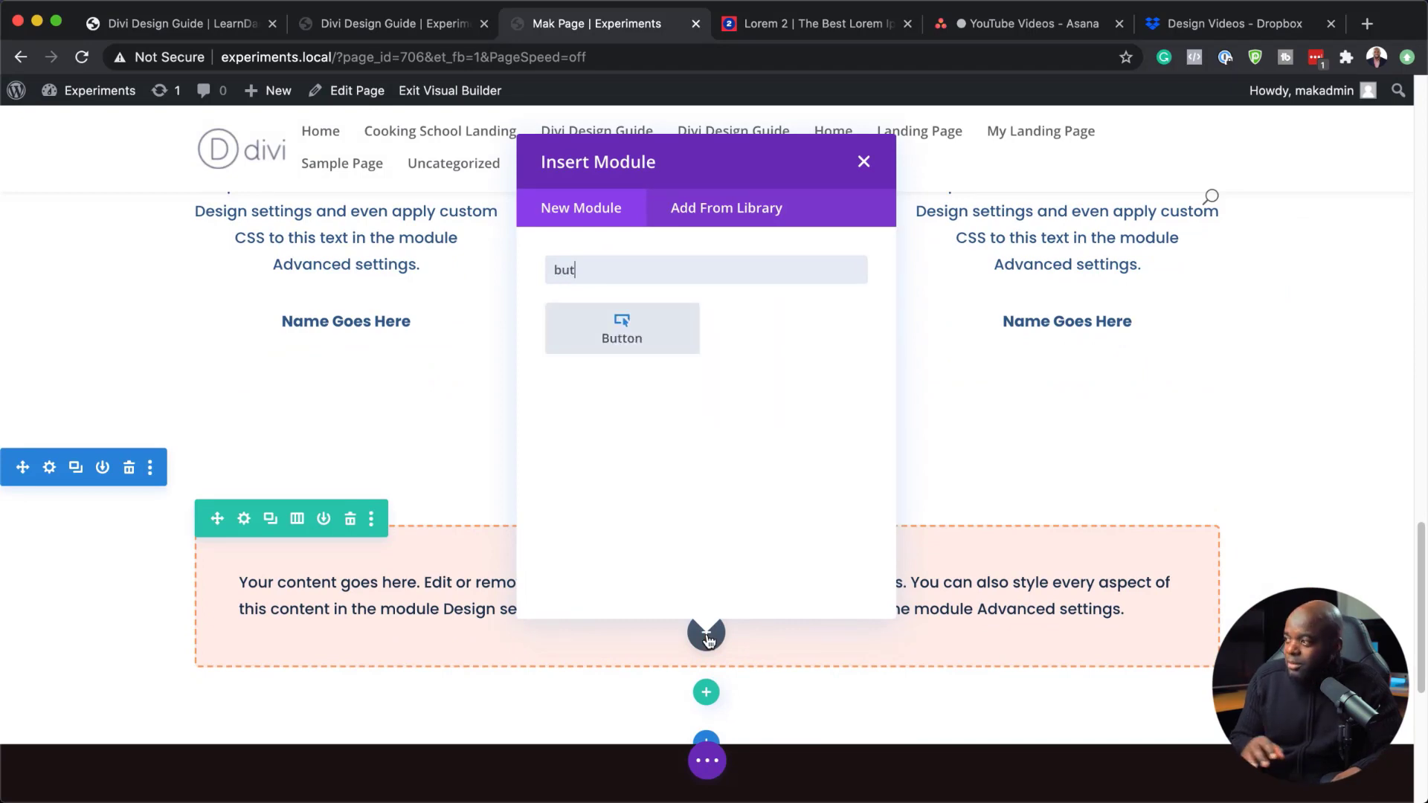
pyautogui.click(686, 332)
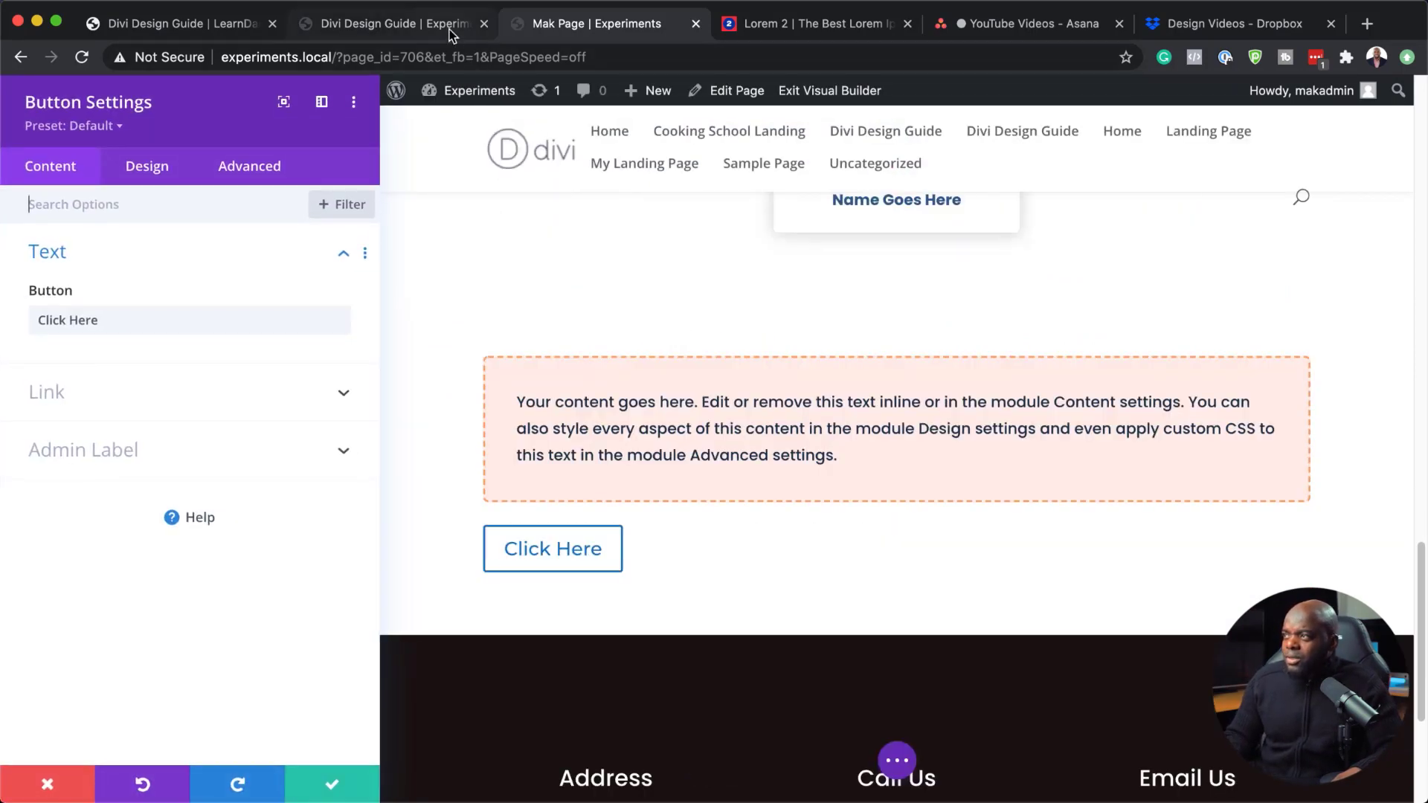
pyautogui.click(443, 24)
pyautogui.scroll(-15, 649, 597)
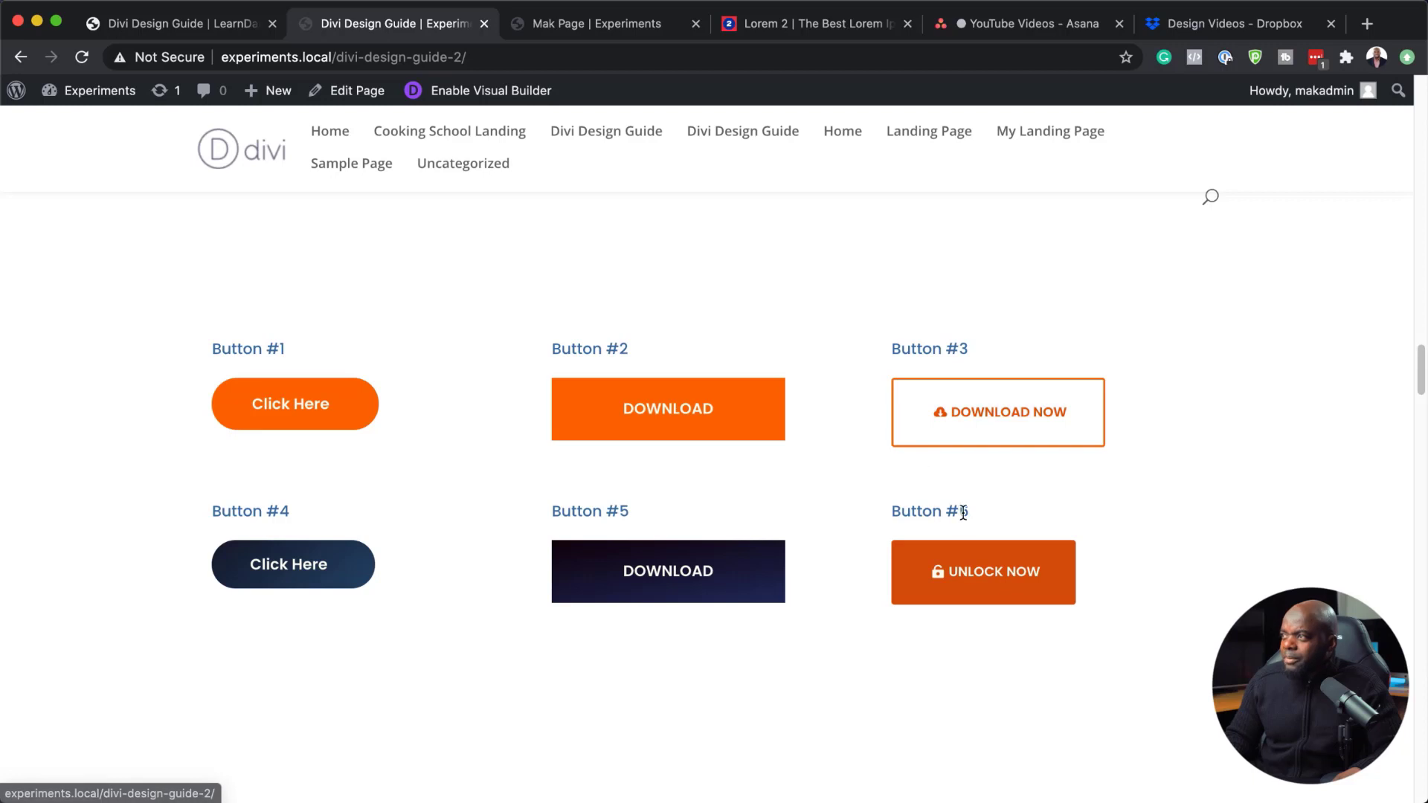
pyautogui.click(558, 24)
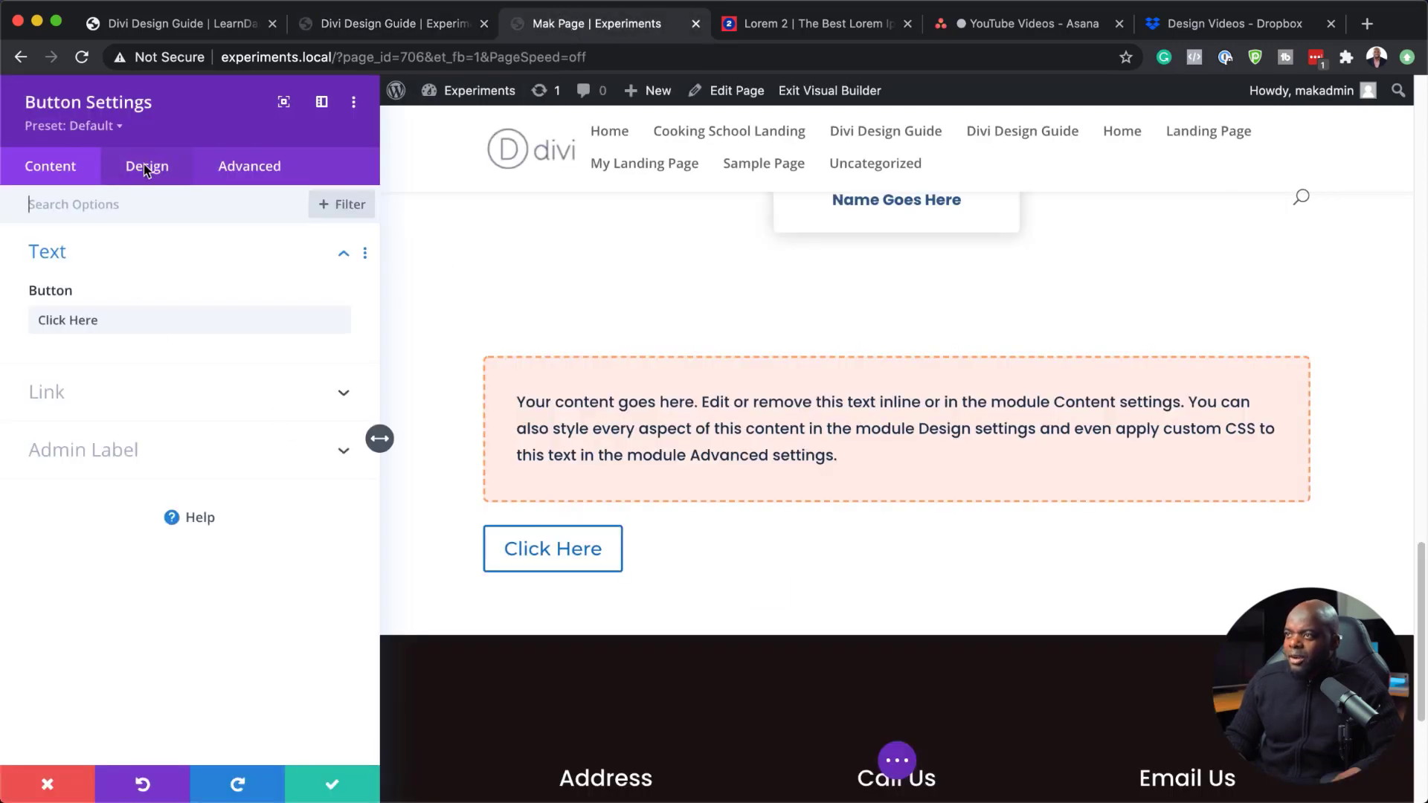
pyautogui.click(104, 126)
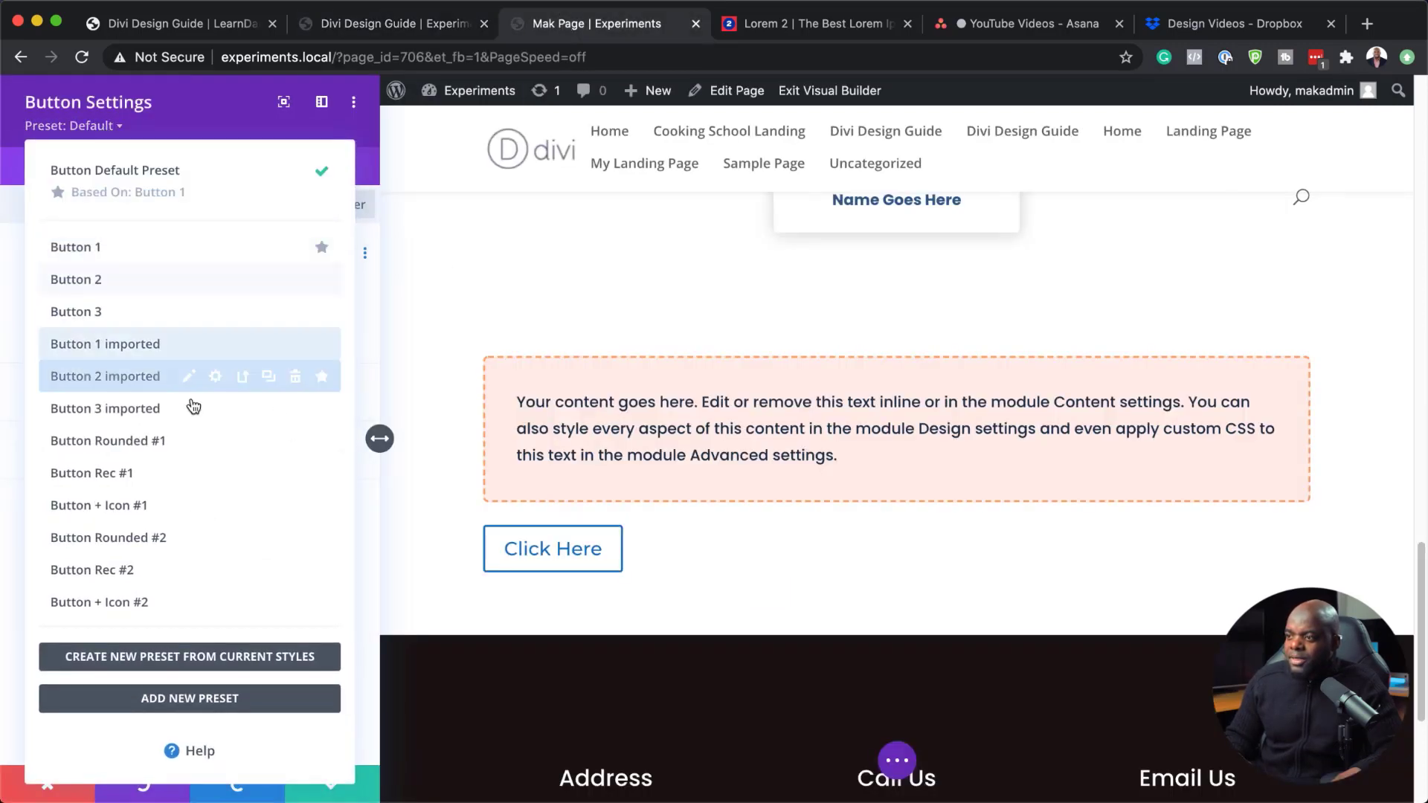
pyautogui.click(123, 606)
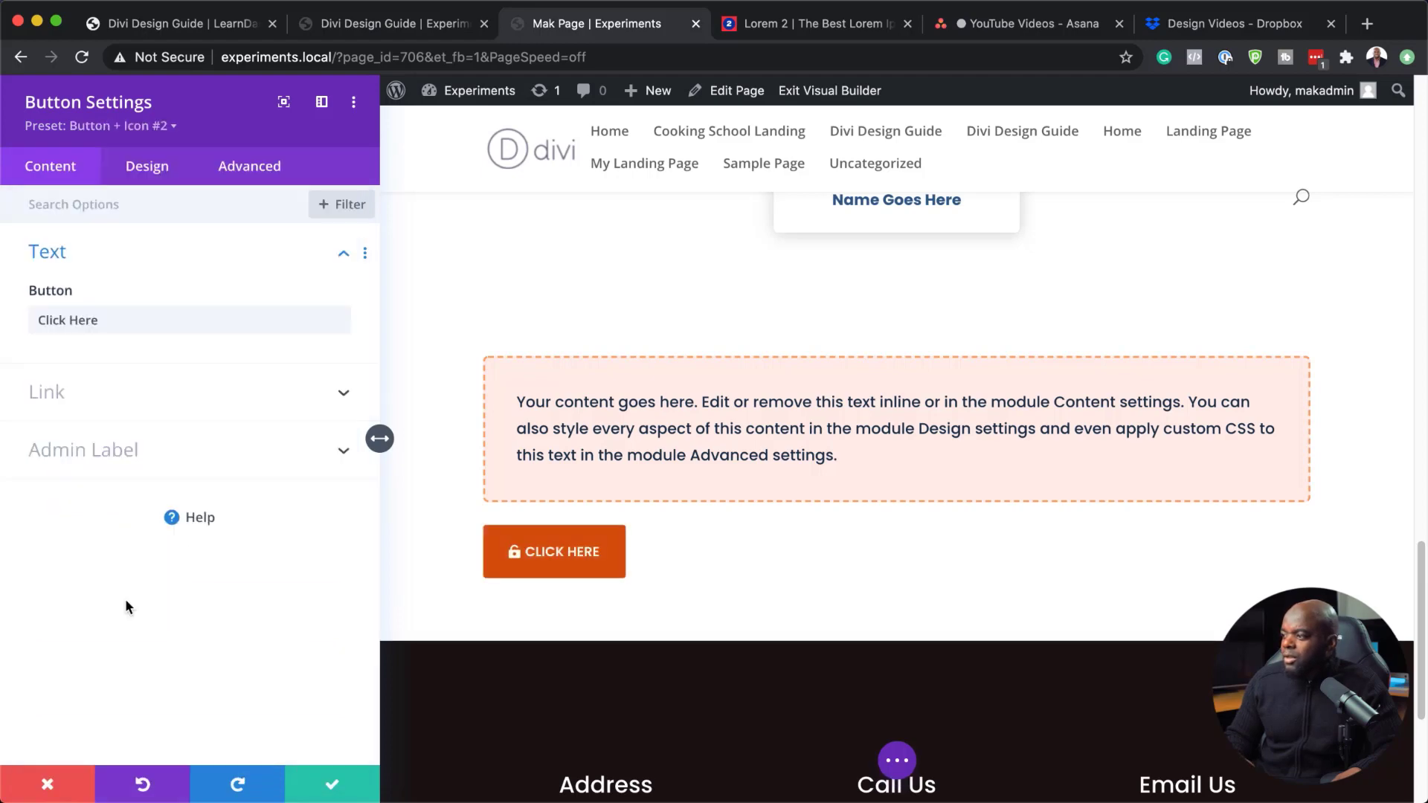
# Step: Set the button's alignment to center
pyautogui.click(149, 172)
pyautogui.click(121, 252)
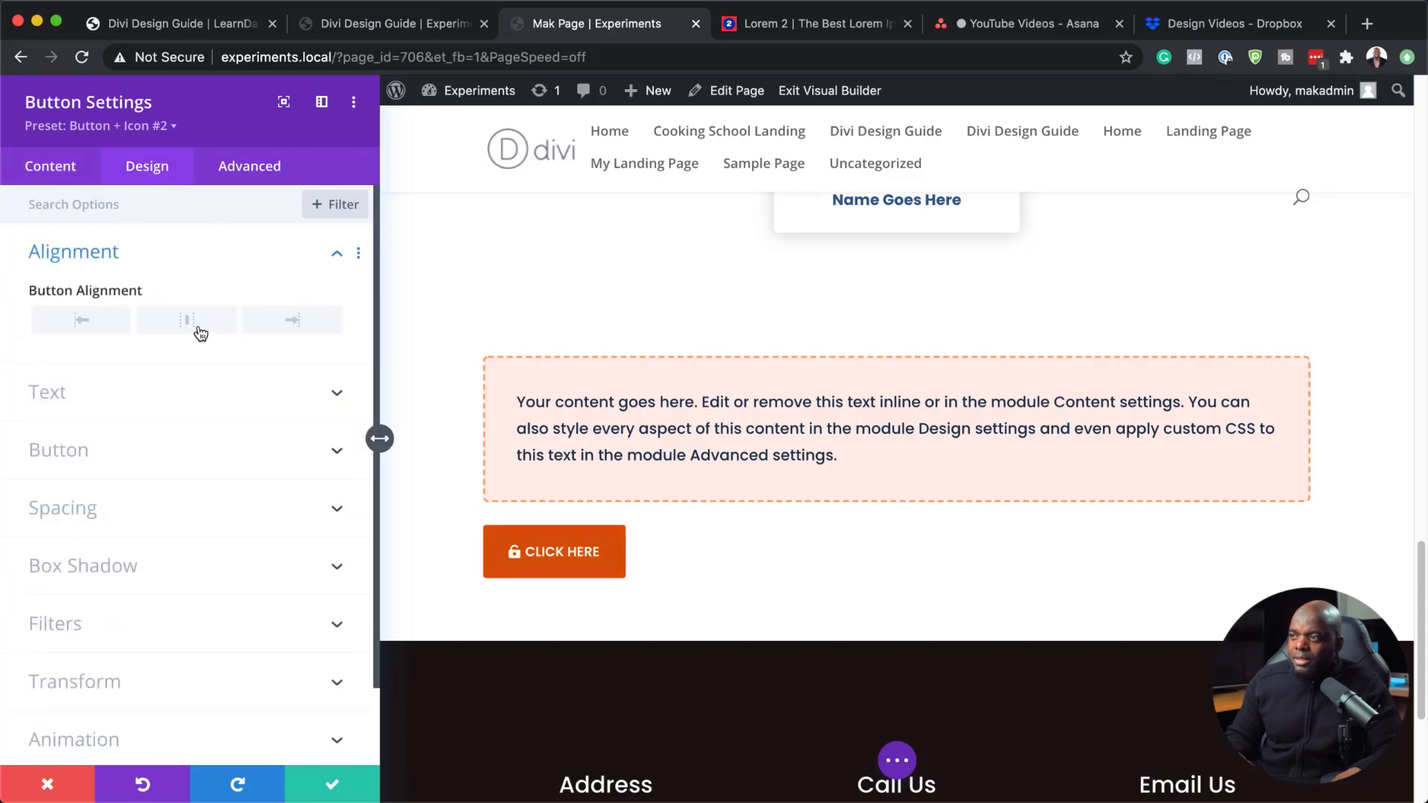
pyautogui.click(197, 329)
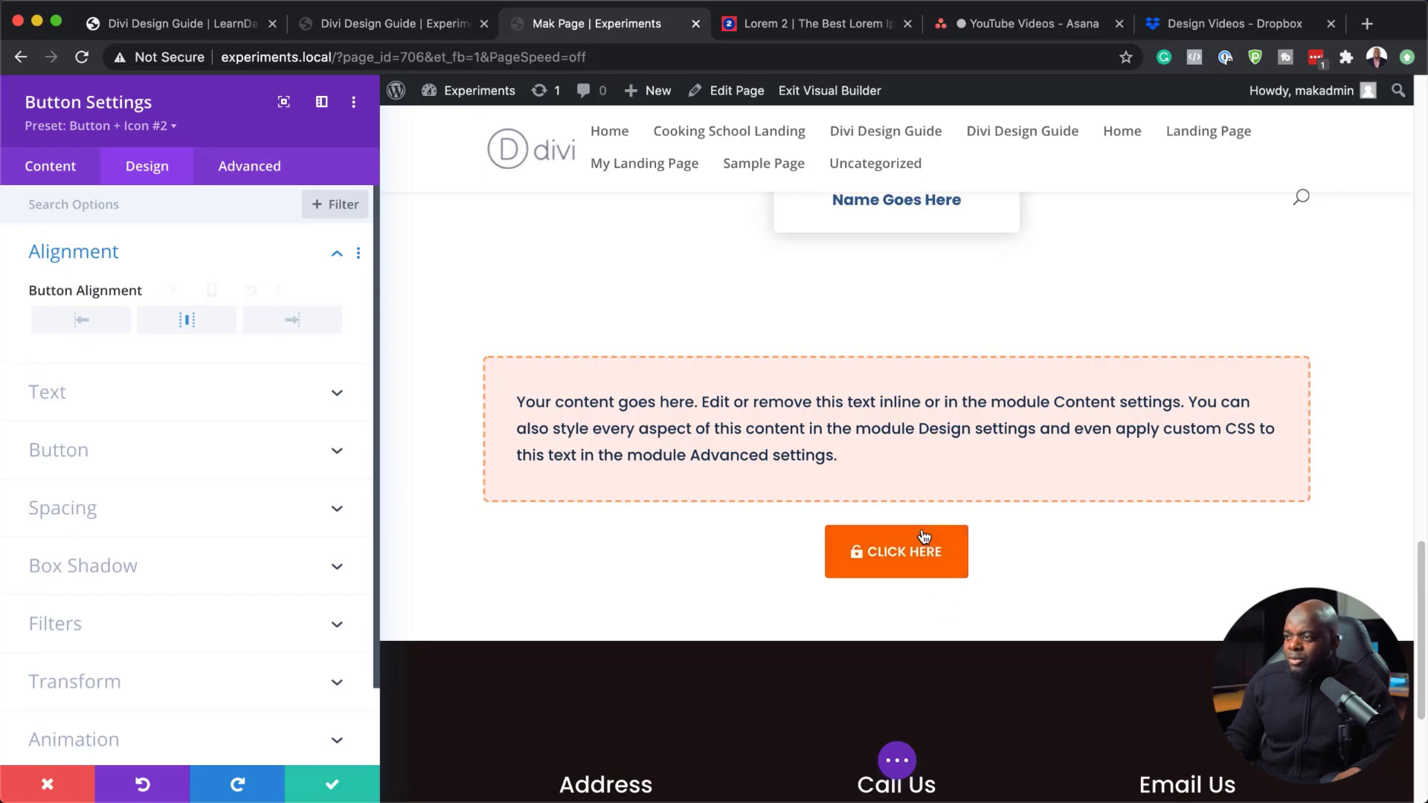
# Step: Change the button's text to "Download here" and save the module
pyautogui.click(70, 165)
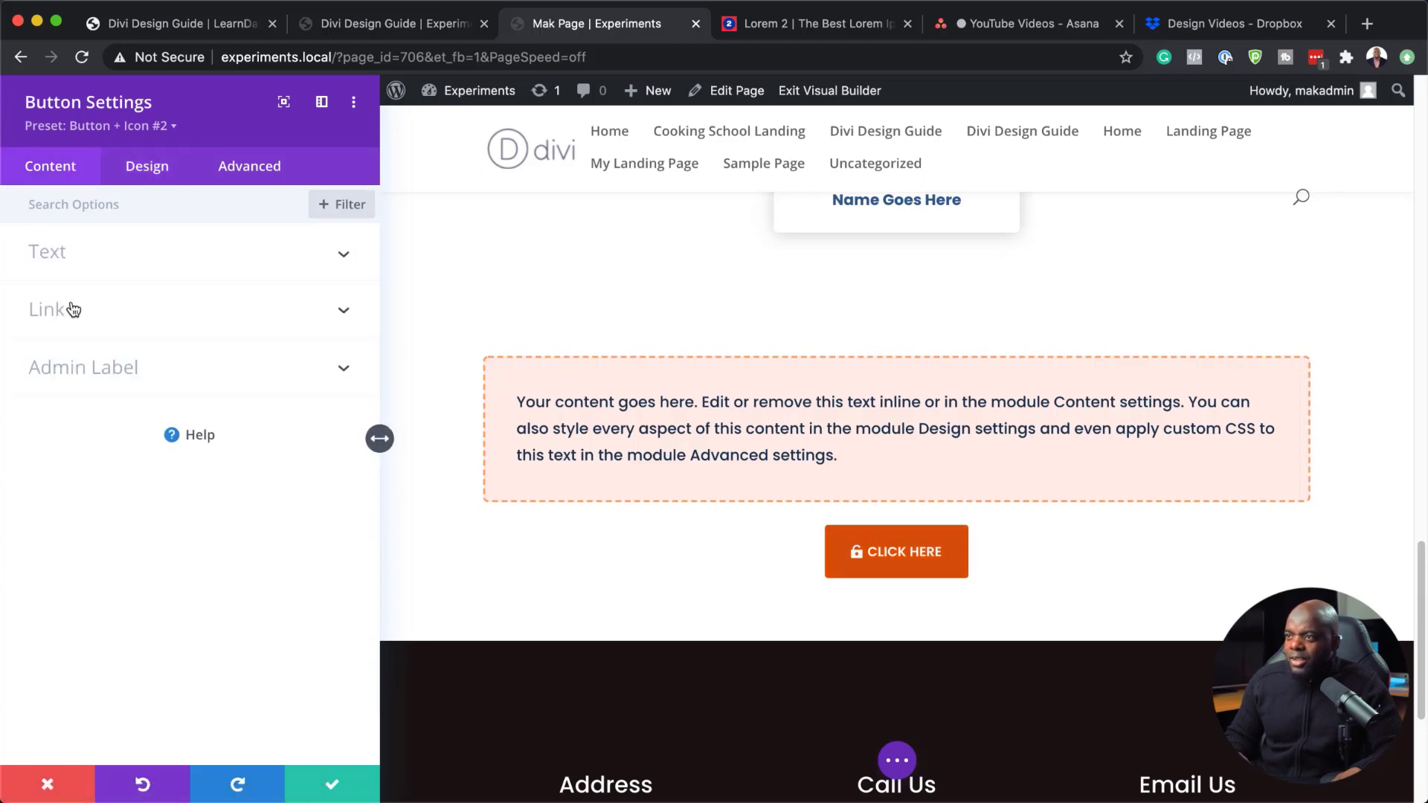
pyautogui.click(78, 255)
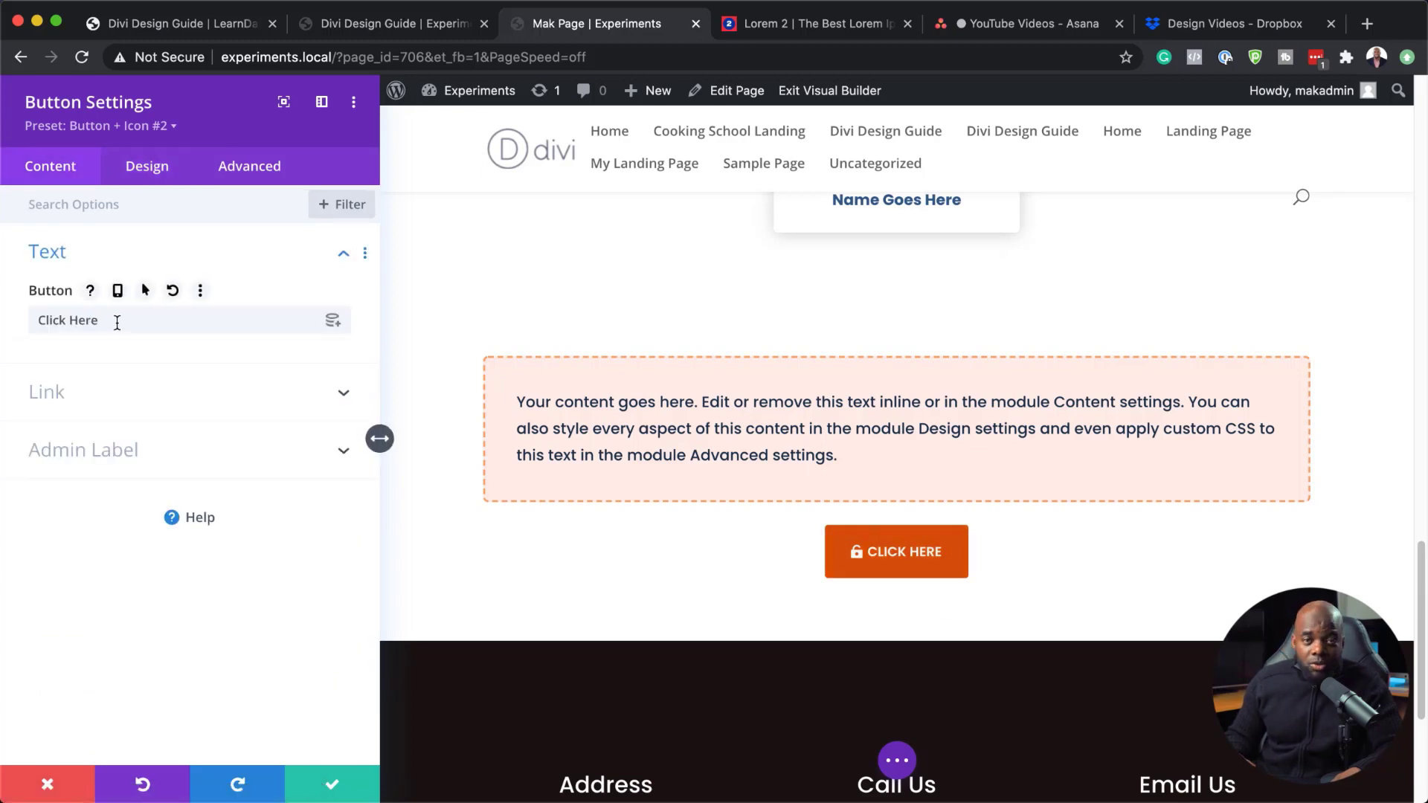
pyautogui.moveTo(116, 321); pyautogui.dragTo(23, 330)
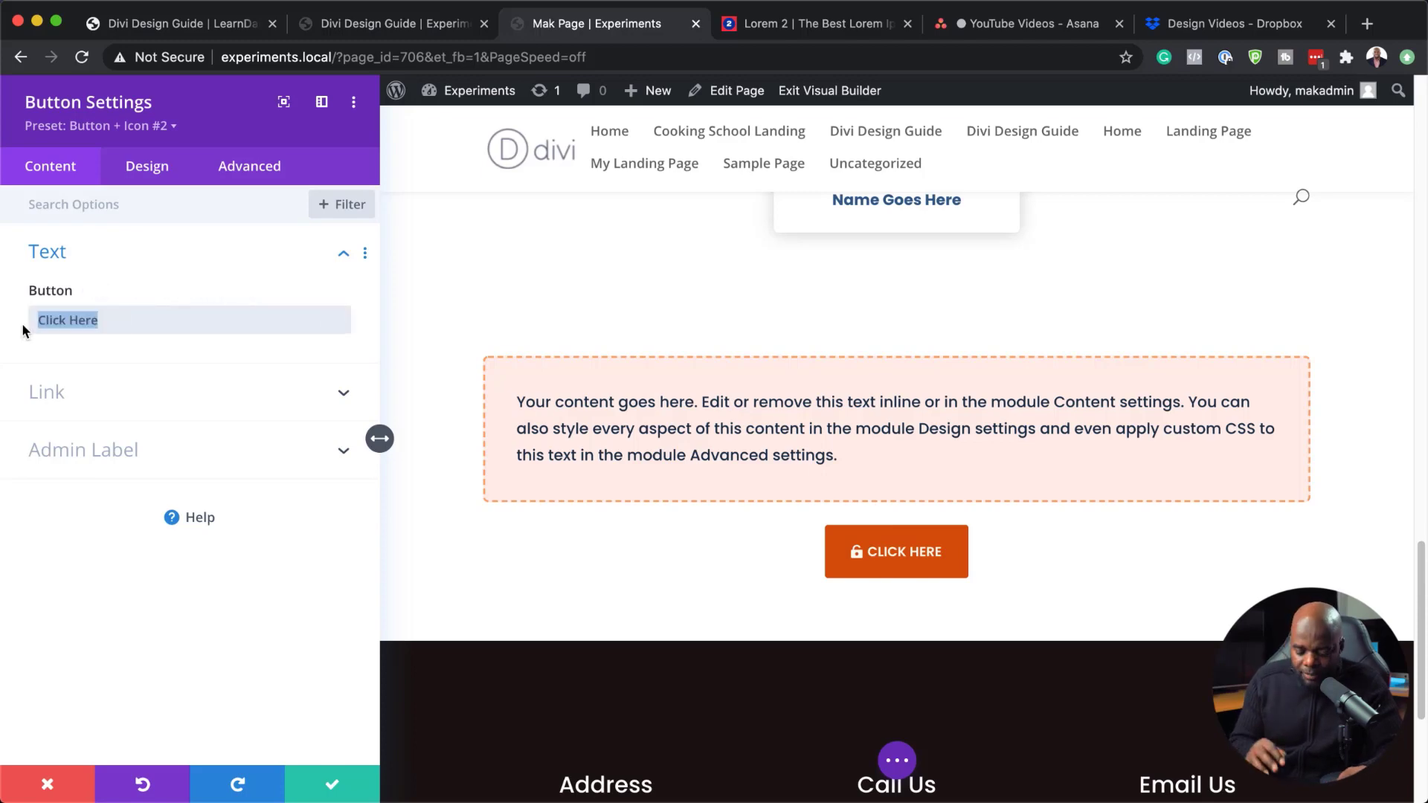
pyautogui.write('Download here')
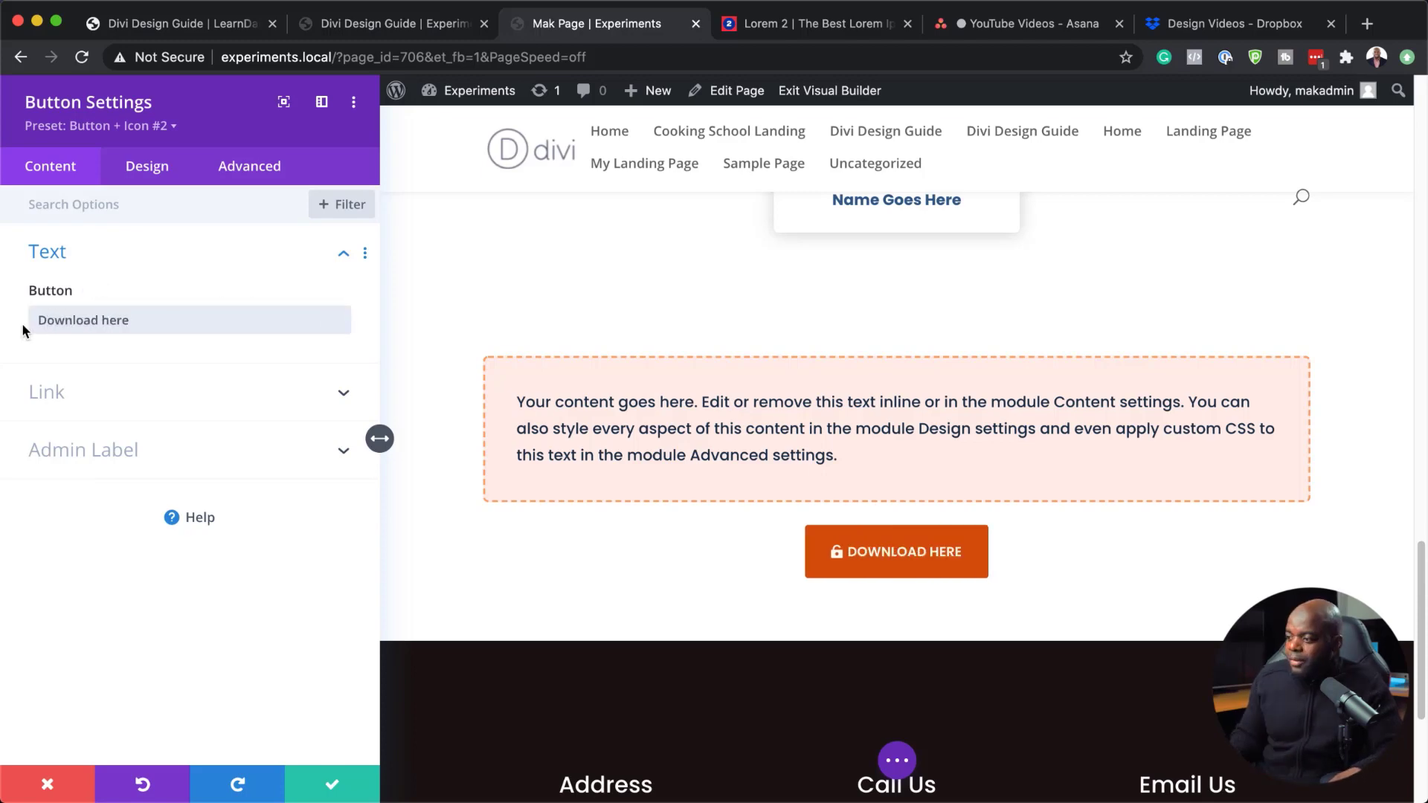
pyautogui.click(331, 786)
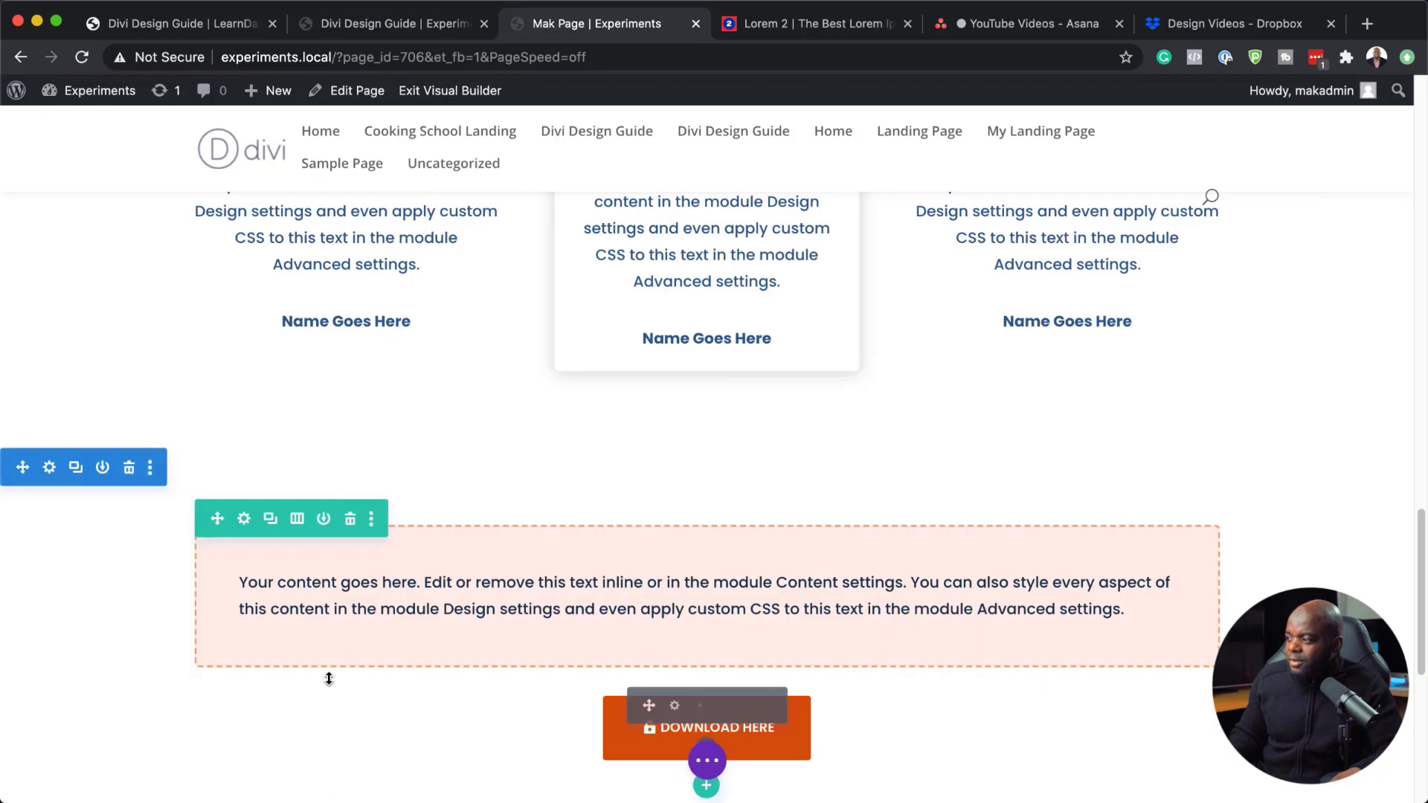
pyautogui.scroll(10, 919, 362)
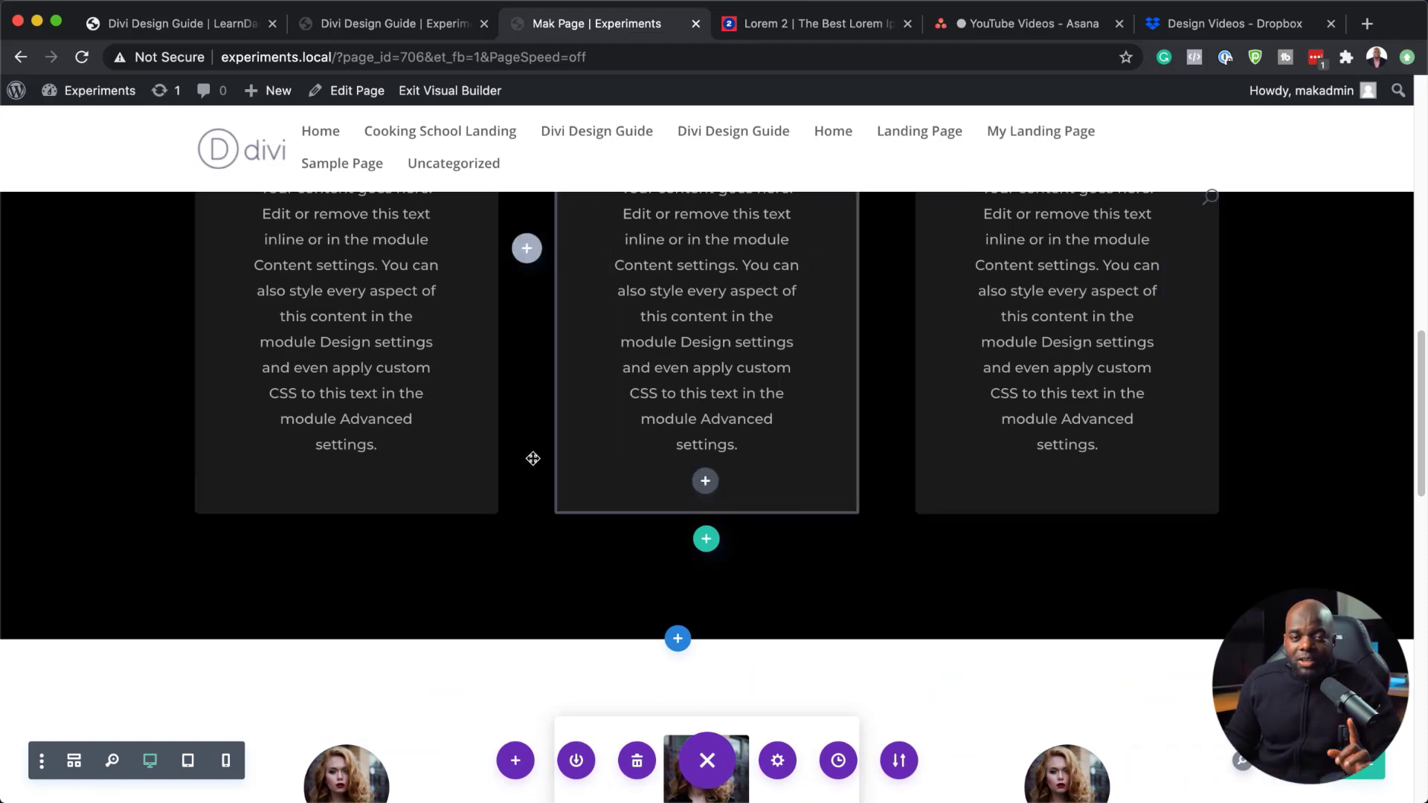
# Step: Exit the Visual Builder to the live version of the page
pyautogui.scroll(10, 533, 458)
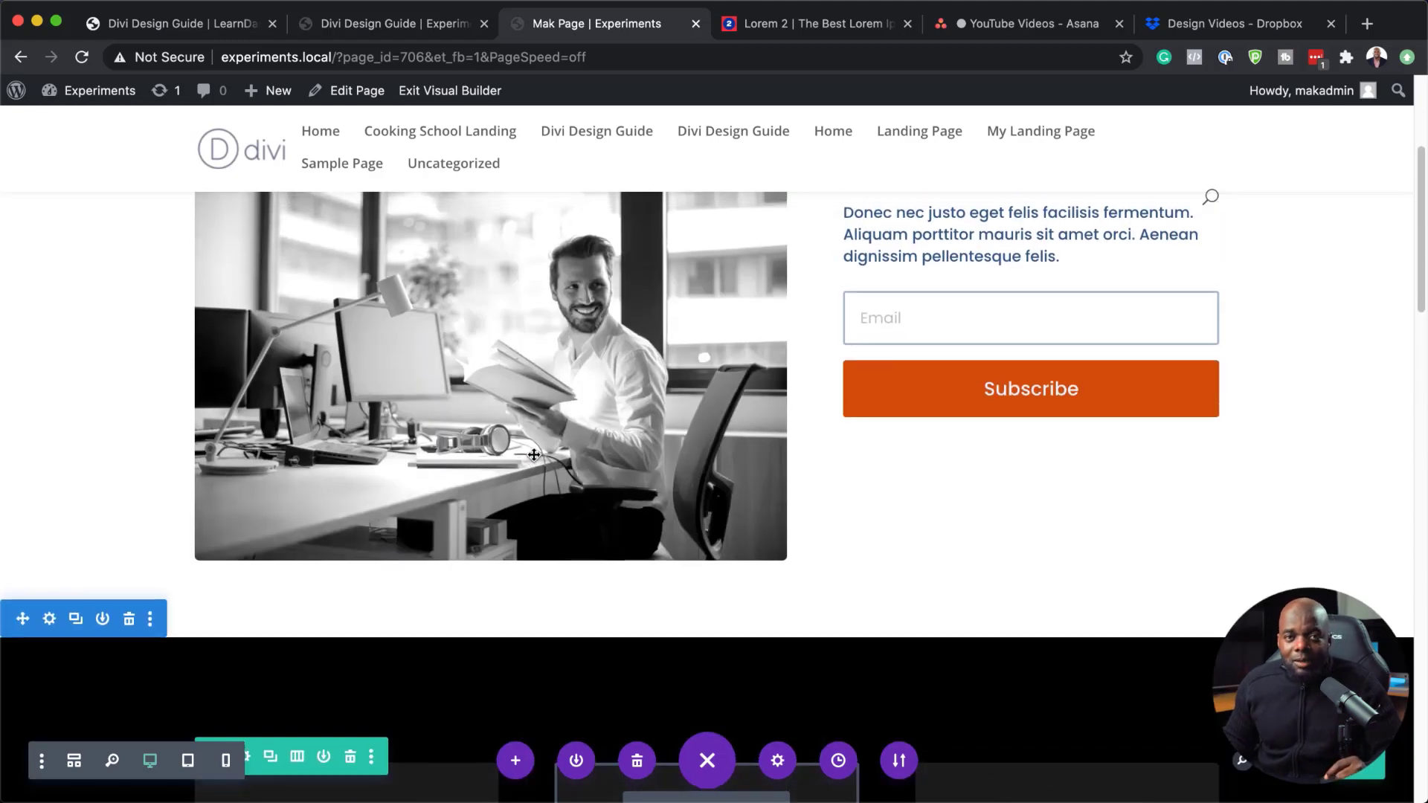
pyautogui.scroll(5, 534, 454)
pyautogui.scroll(1, 535, 448)
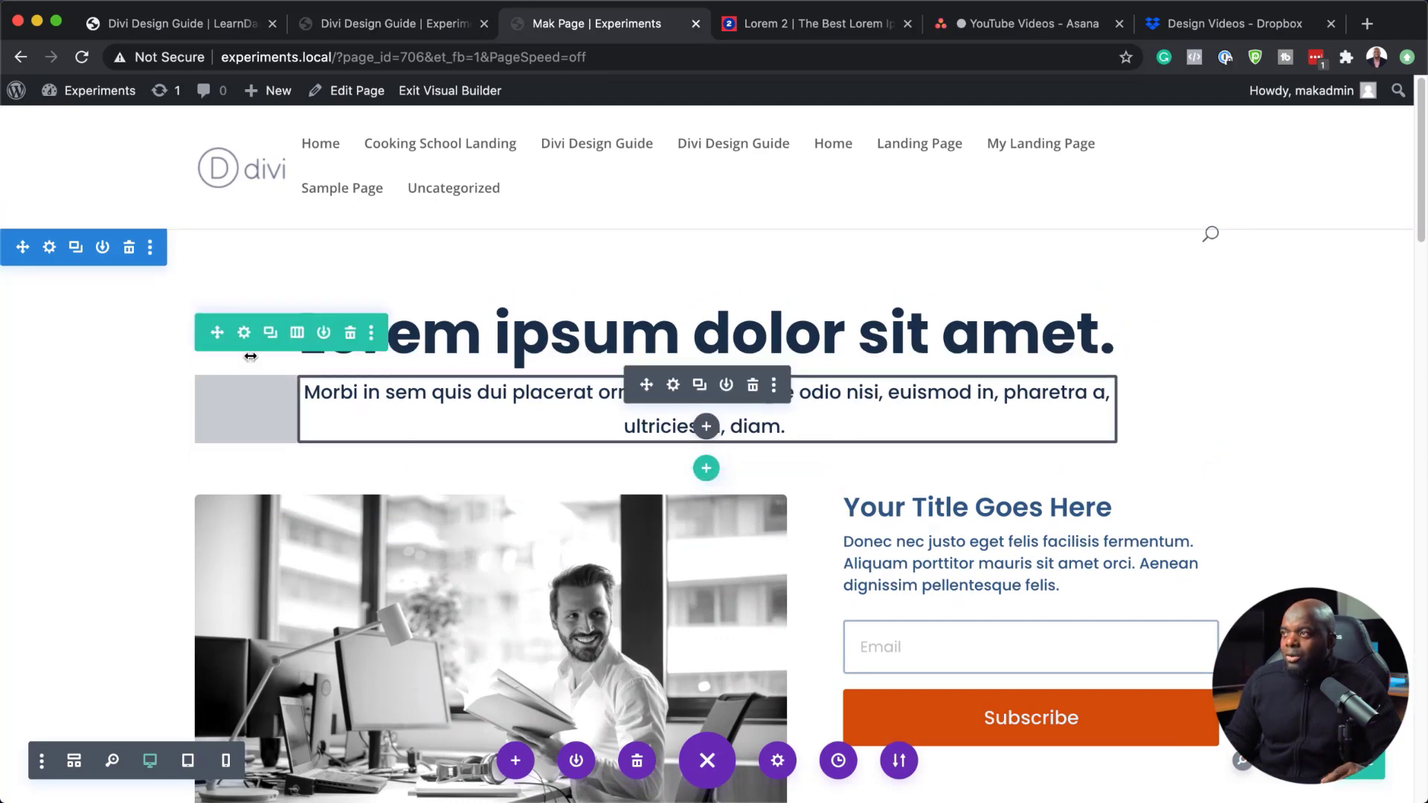
pyautogui.click(466, 93)
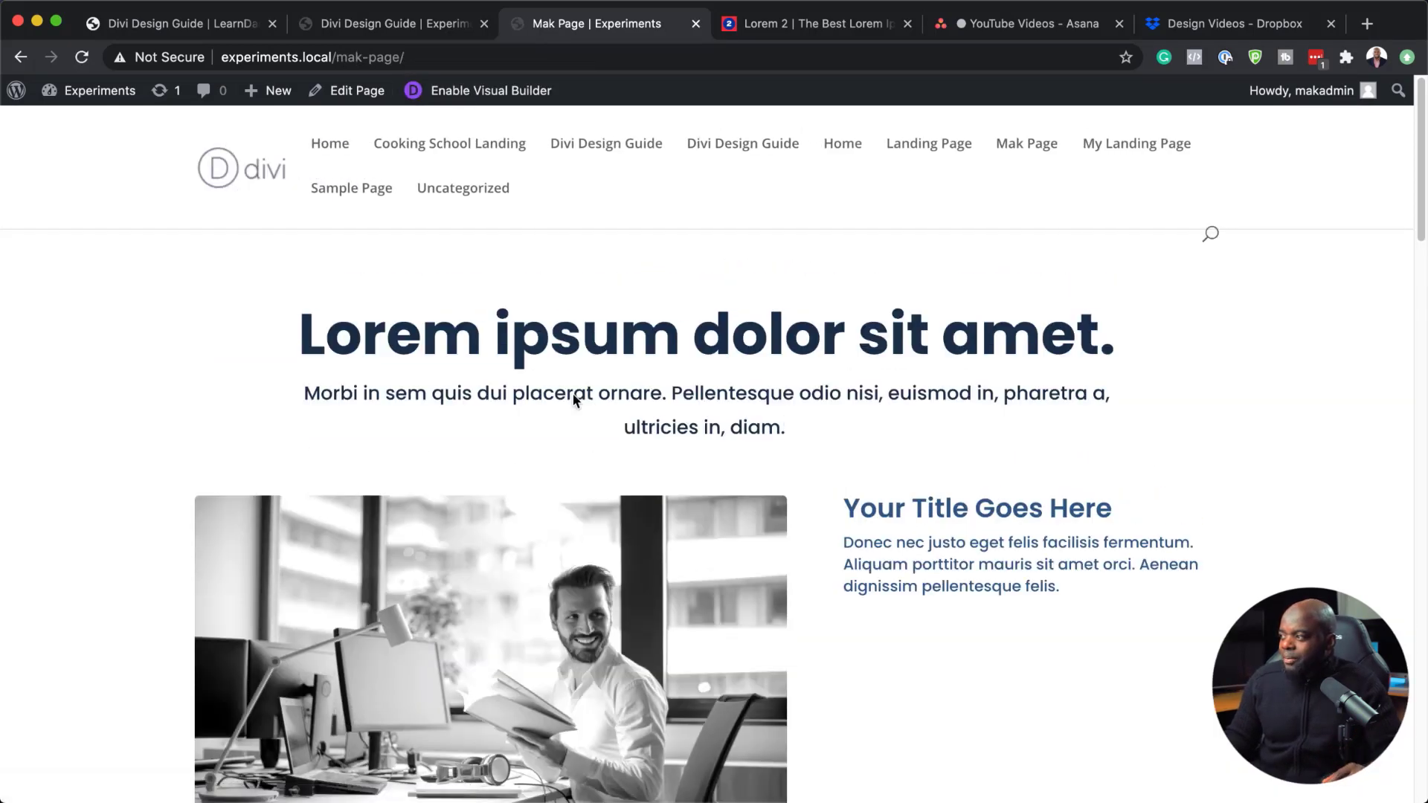
# Step: Examine the live page from the heading through the blurbs, testimonials, notice and button, and return to its beginning
pyautogui.scroll(-3, 951, 484)
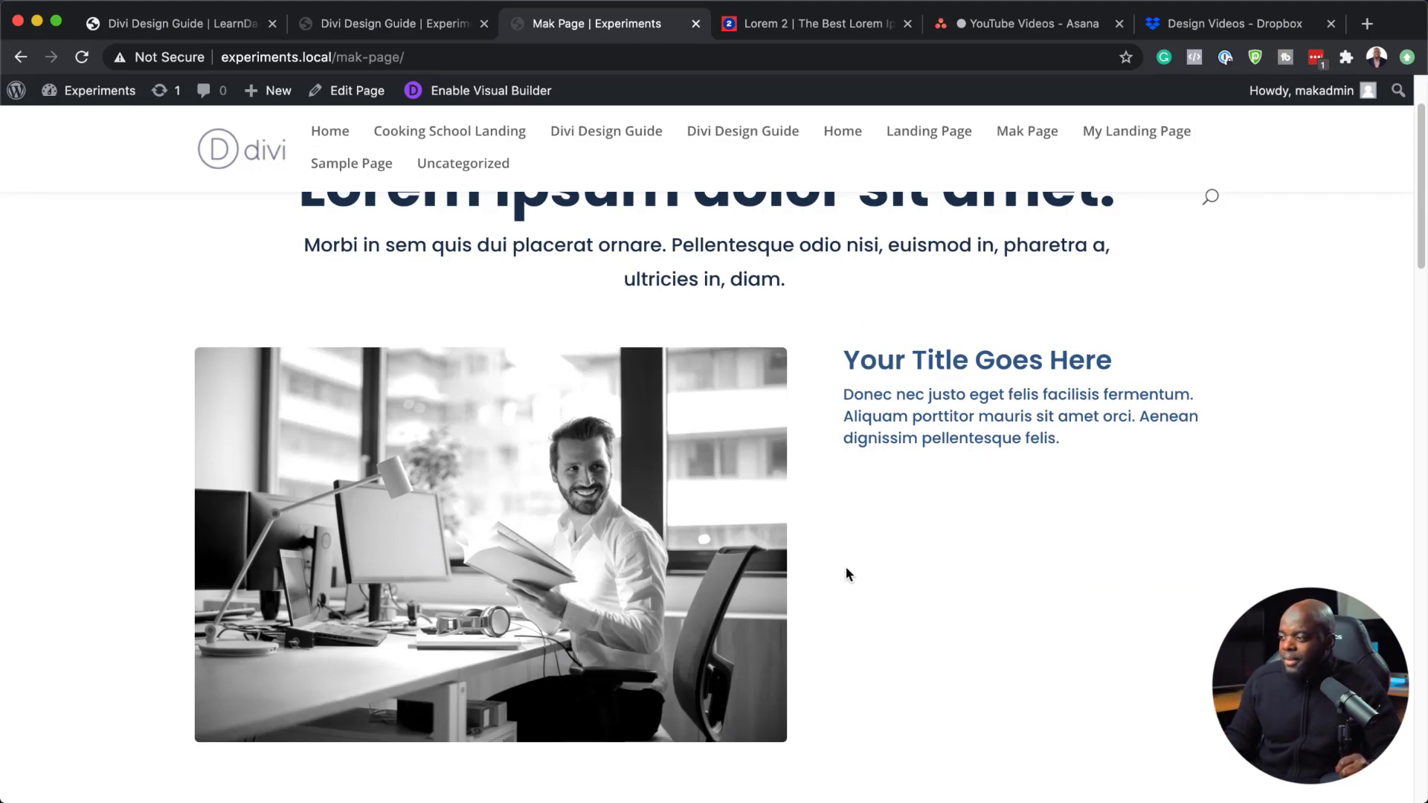
pyautogui.scroll(-4, 845, 564)
pyautogui.scroll(-10, 846, 571)
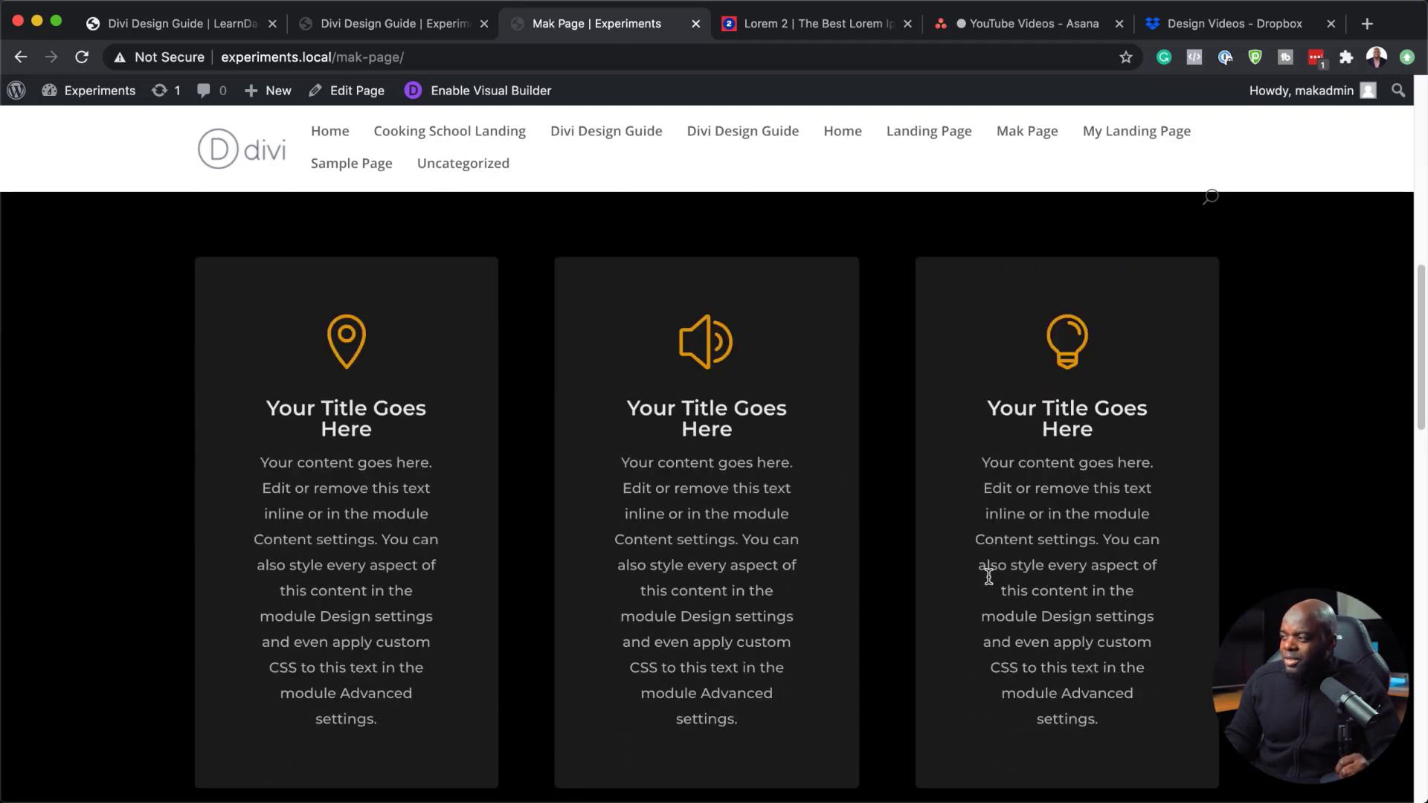
pyautogui.scroll(-10, 953, 577)
pyautogui.scroll(-2, 953, 574)
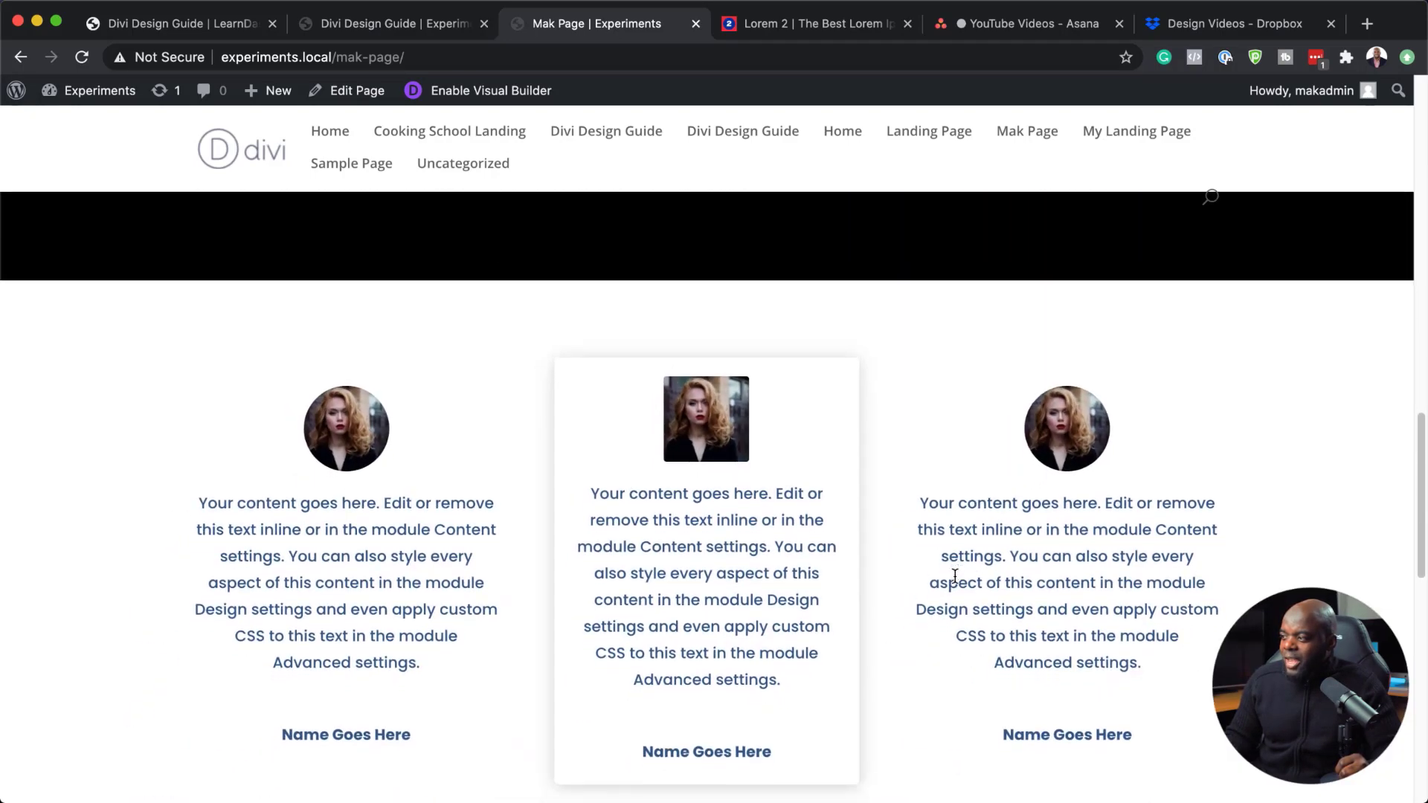
pyautogui.scroll(-7, 1006, 602)
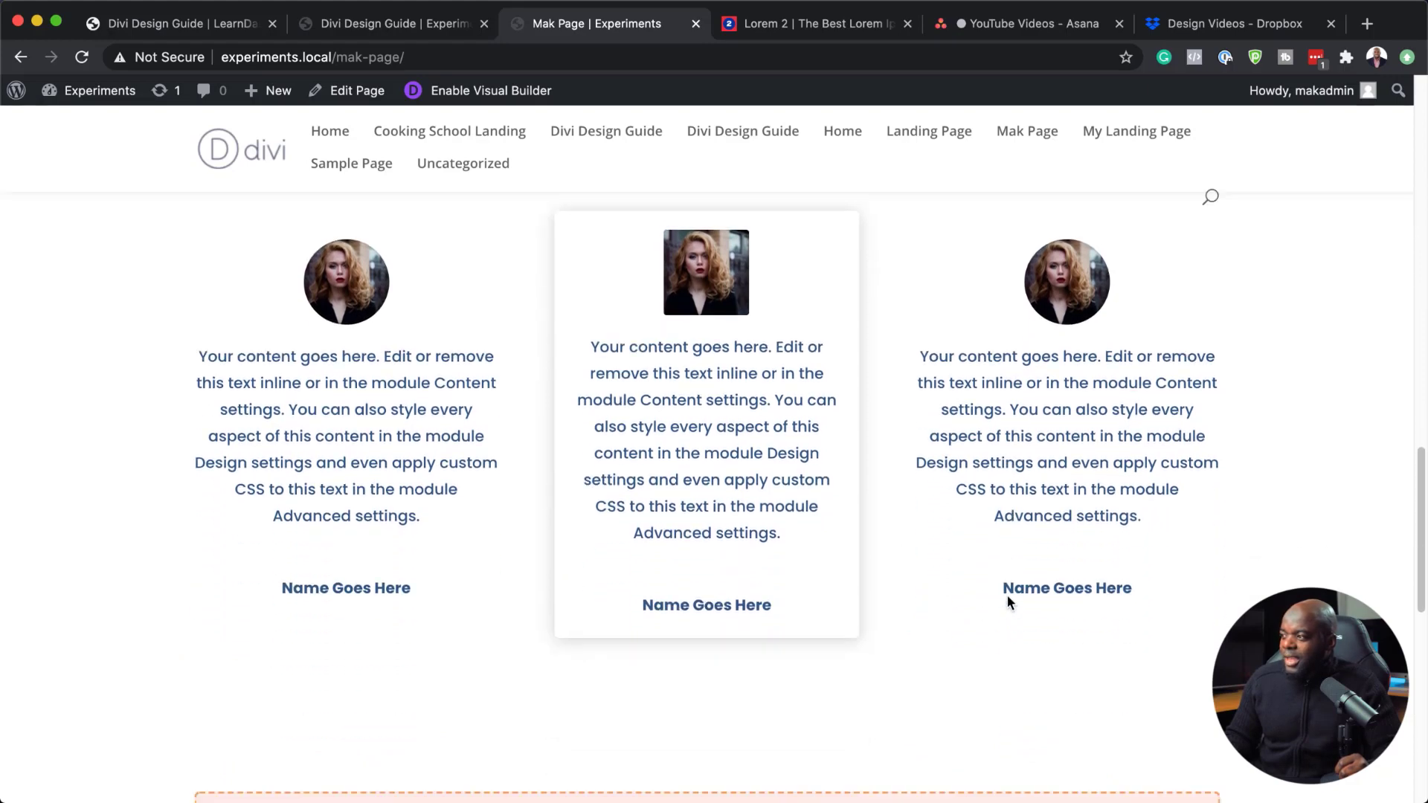
pyautogui.scroll(-2, 1008, 597)
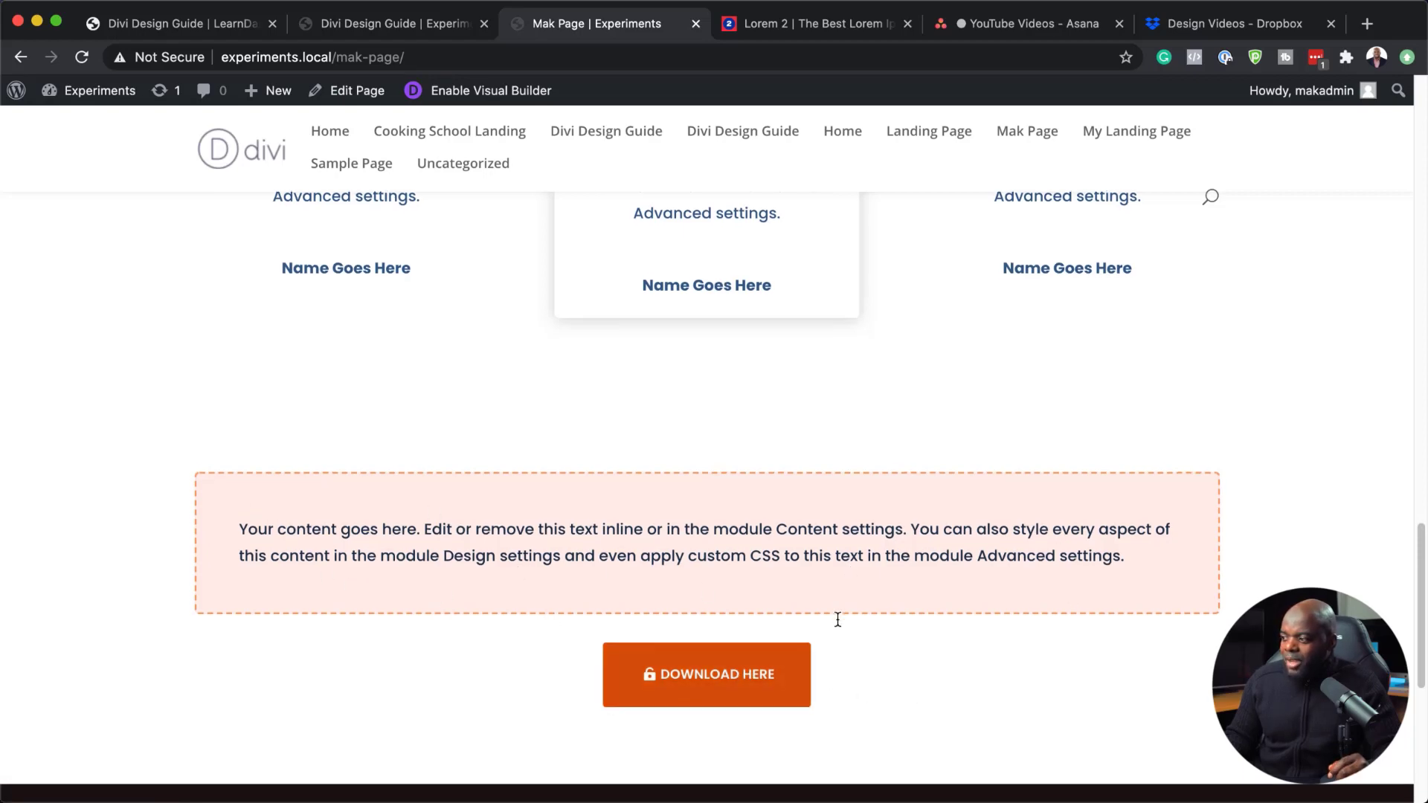
pyautogui.scroll(-5, 839, 621)
pyautogui.scroll(12, 839, 622)
pyautogui.scroll(5, 837, 621)
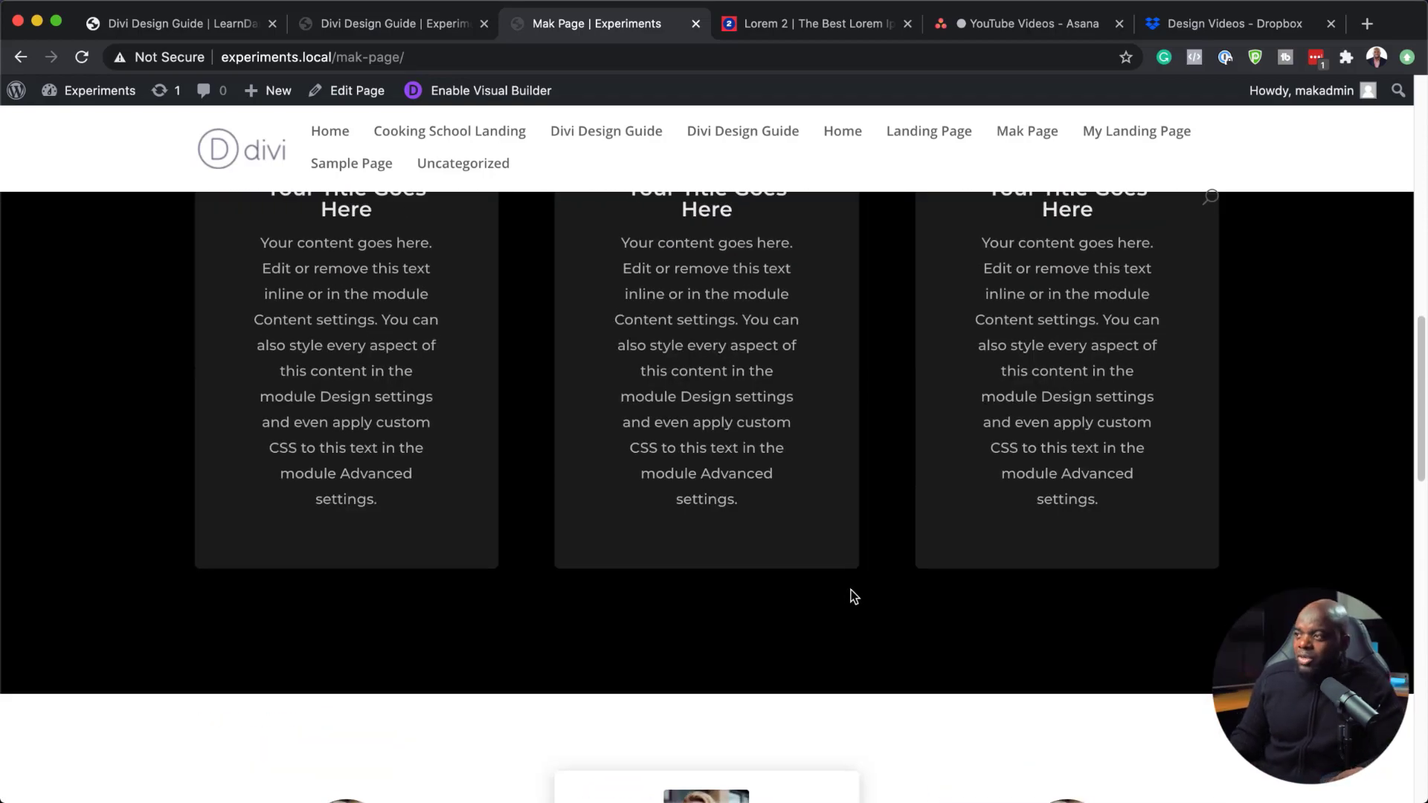
pyautogui.scroll(15, 846, 595)
pyautogui.scroll(2, 796, 559)
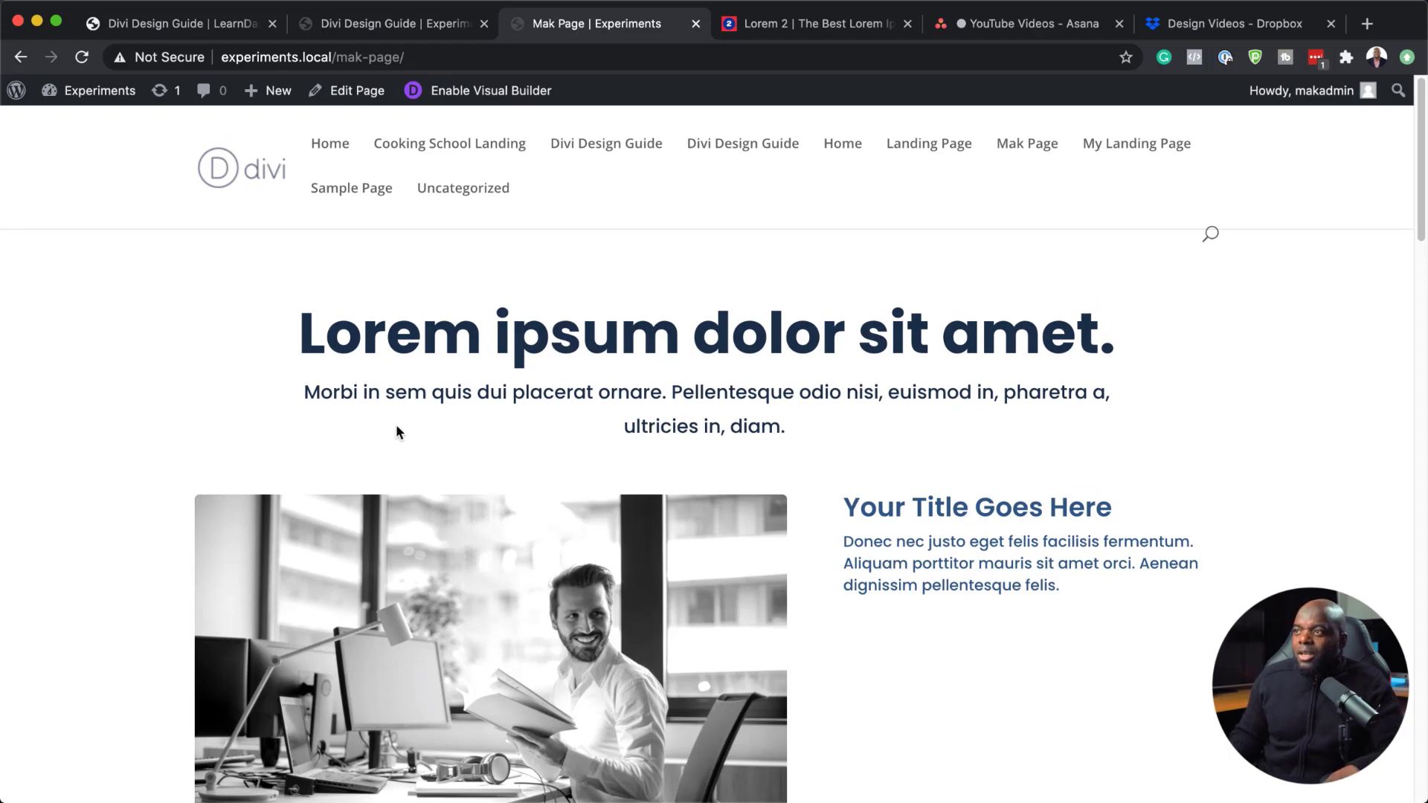
# Step: Go to the WordPress dashboard, open the Divi Theme Options and bring up the Portability import form
pyautogui.moveTo(101, 100)
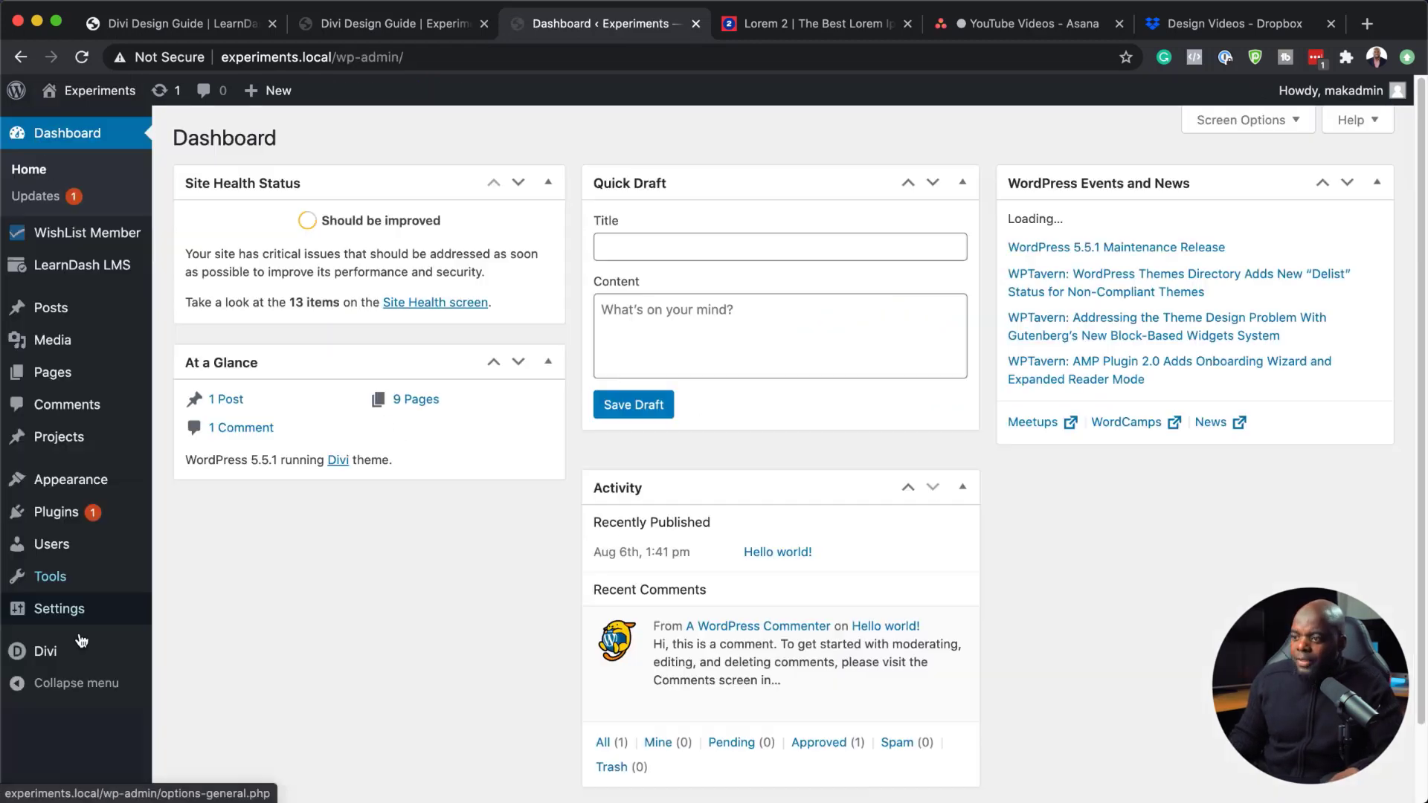
pyautogui.moveTo(84, 663)
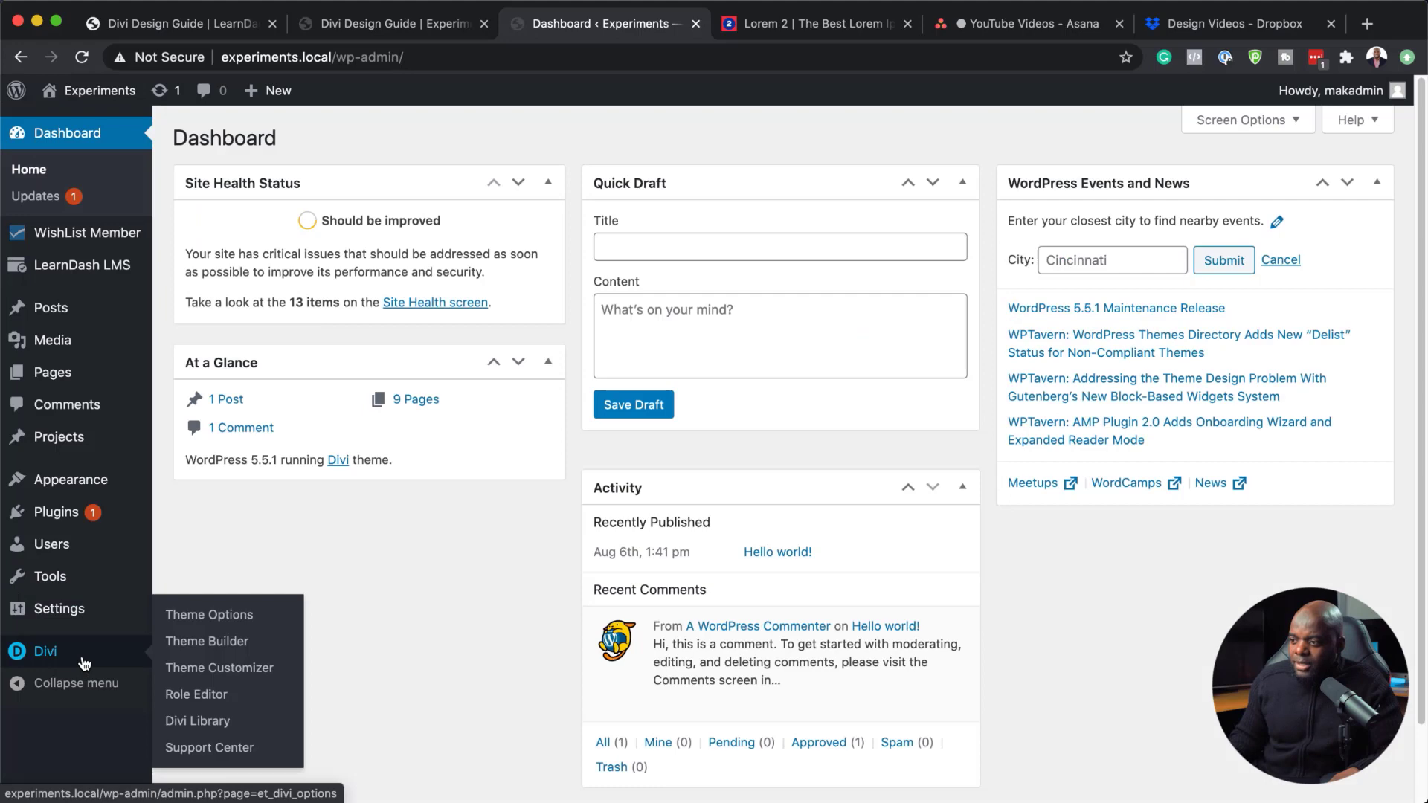
pyautogui.click(242, 621)
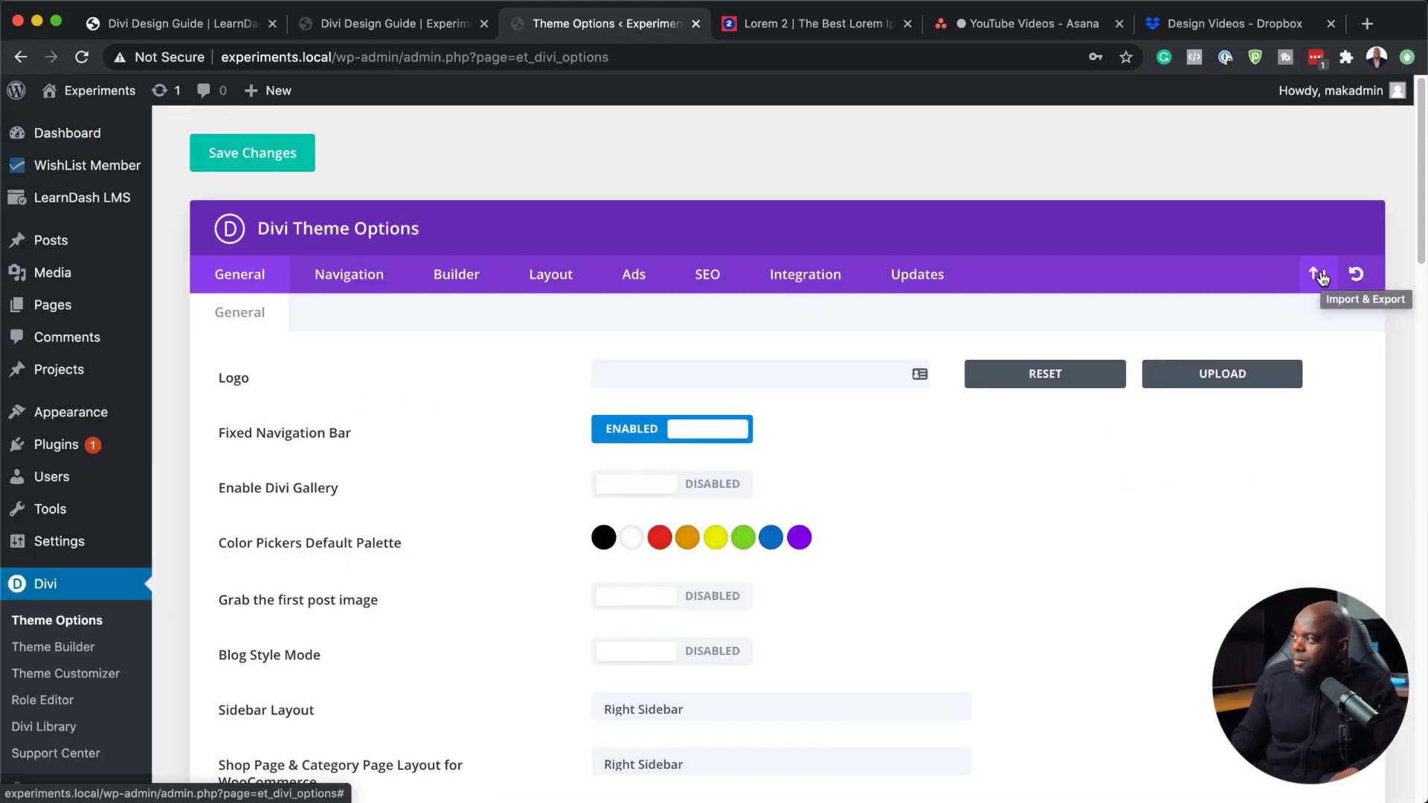
pyautogui.click(1319, 276)
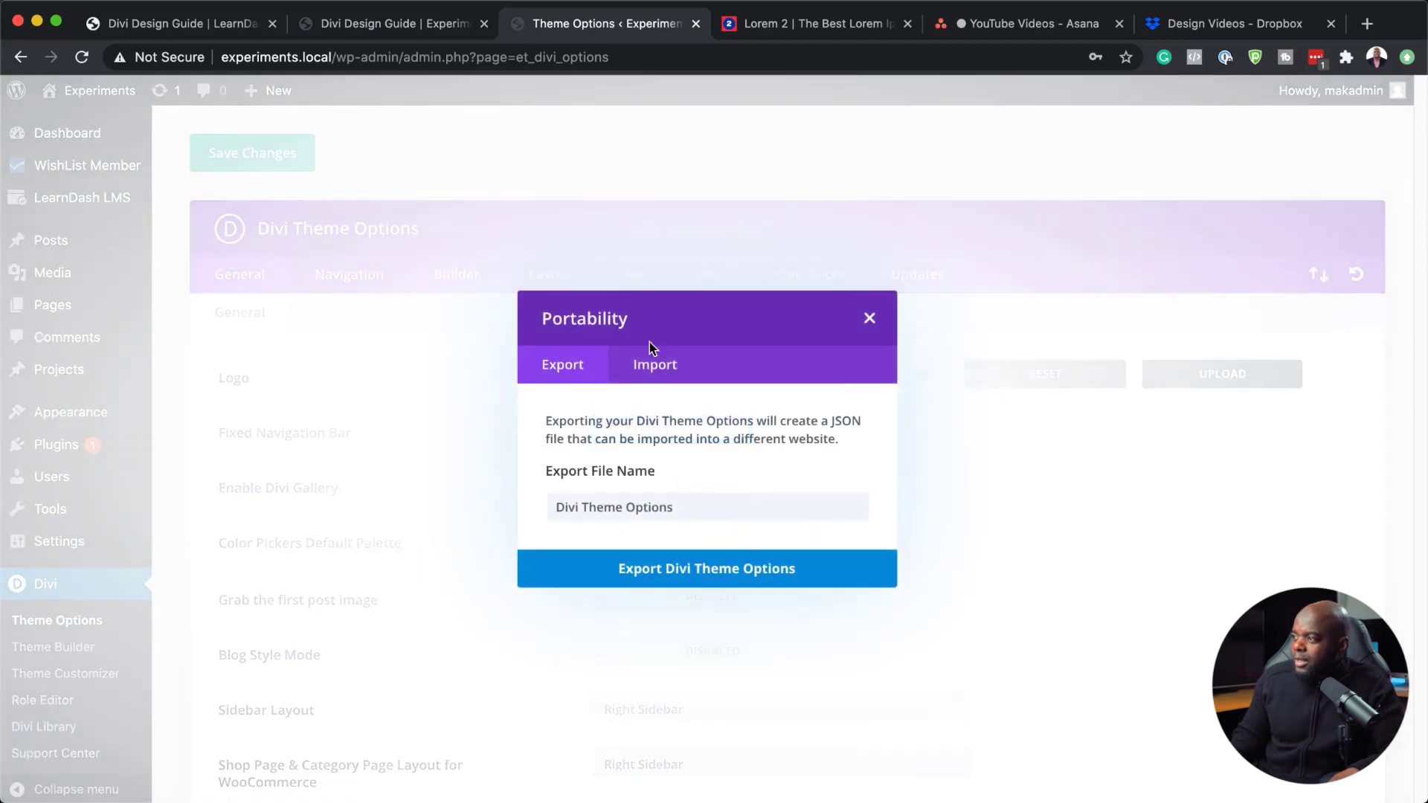
pyautogui.click(654, 368)
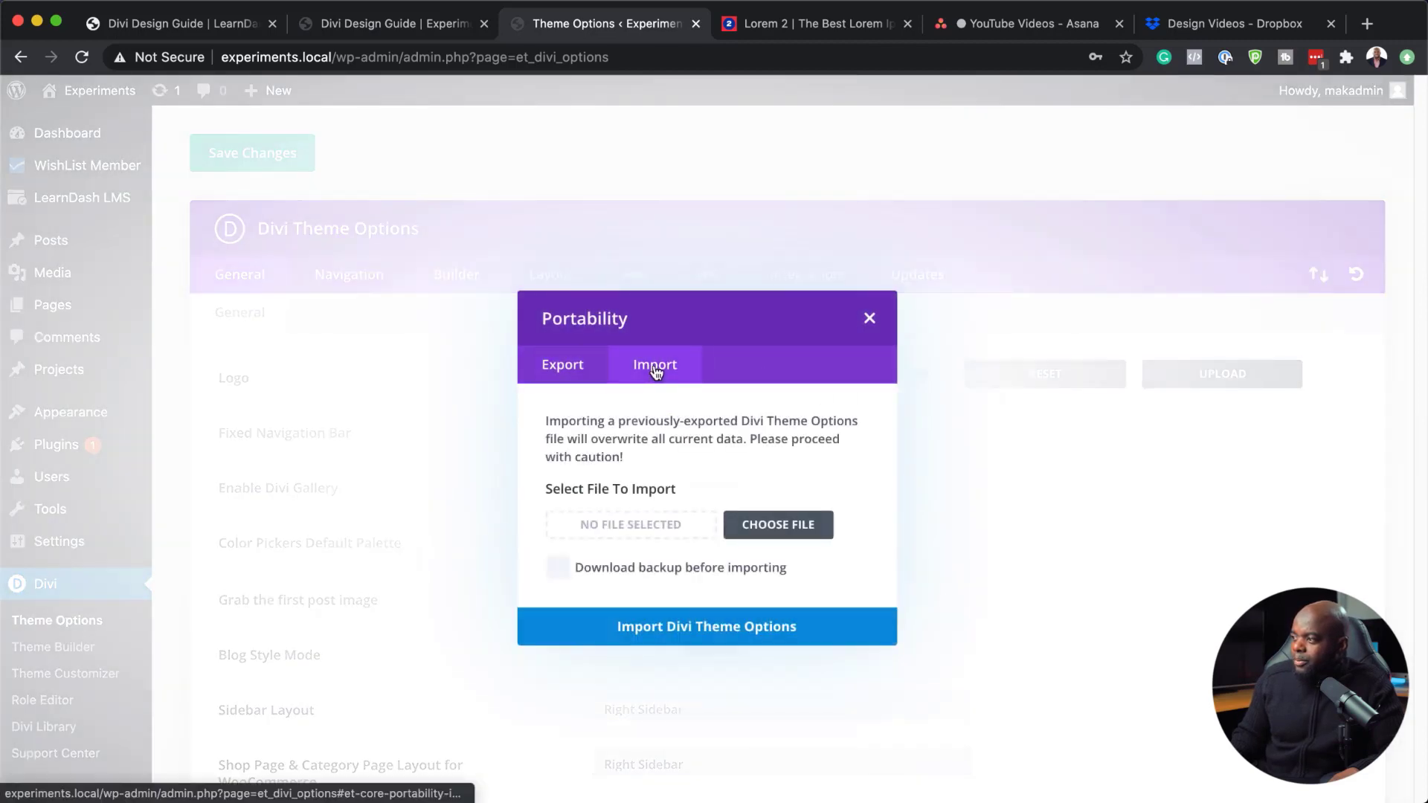
# Step: Import the theme options from Kay Colors.json in the Divi design Guide Pro V.1 folder in Downloads
pyautogui.click(777, 527)
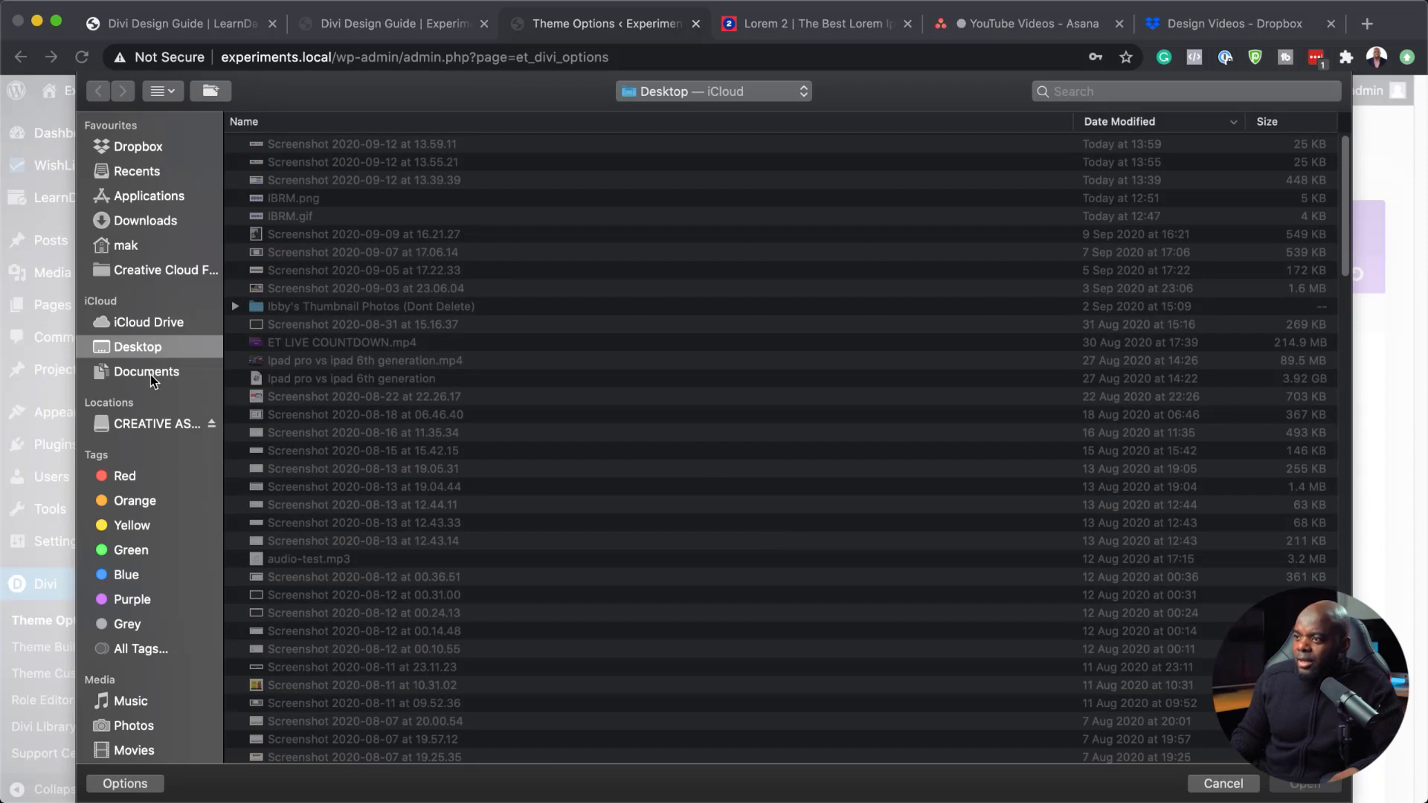
pyautogui.click(163, 223)
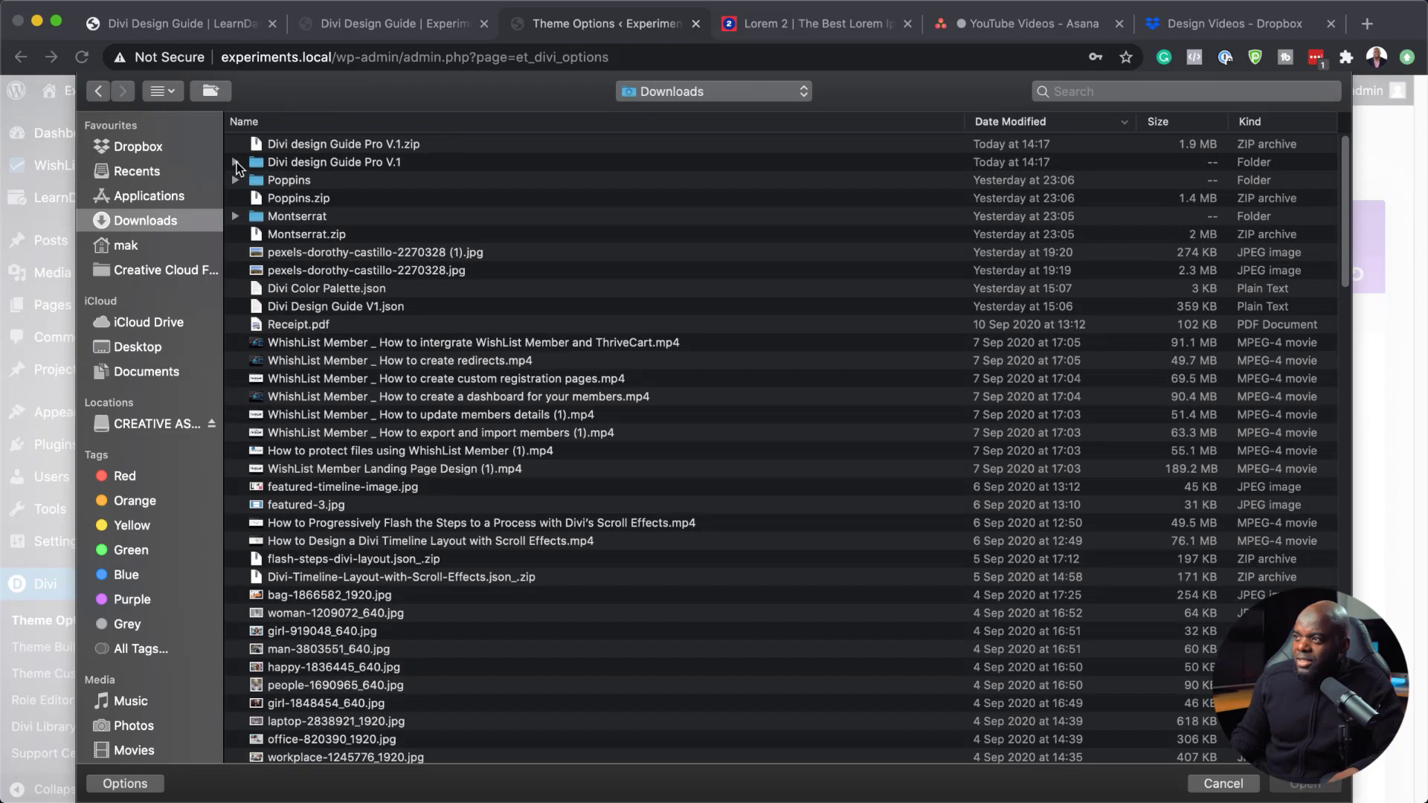
pyautogui.click(236, 162)
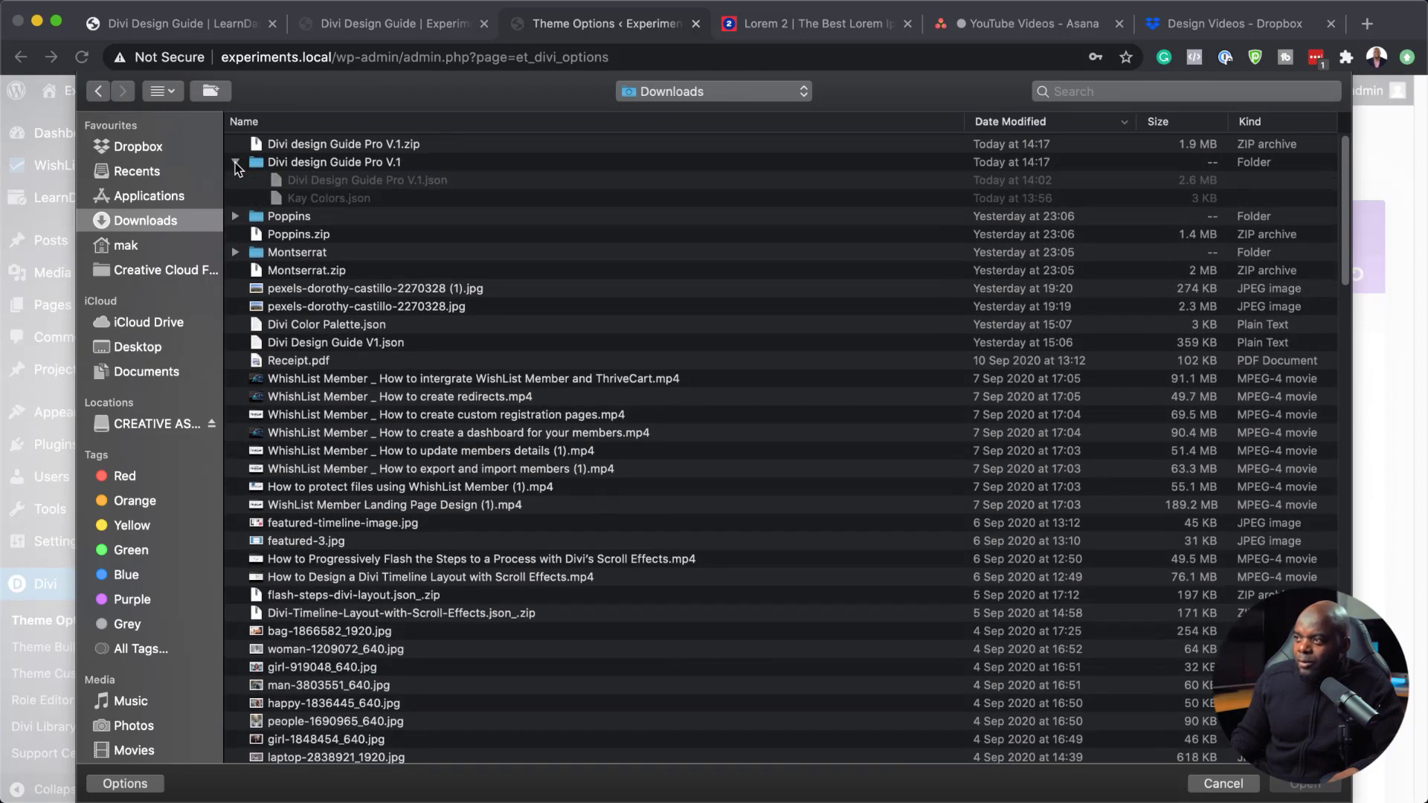
pyautogui.click(339, 200)
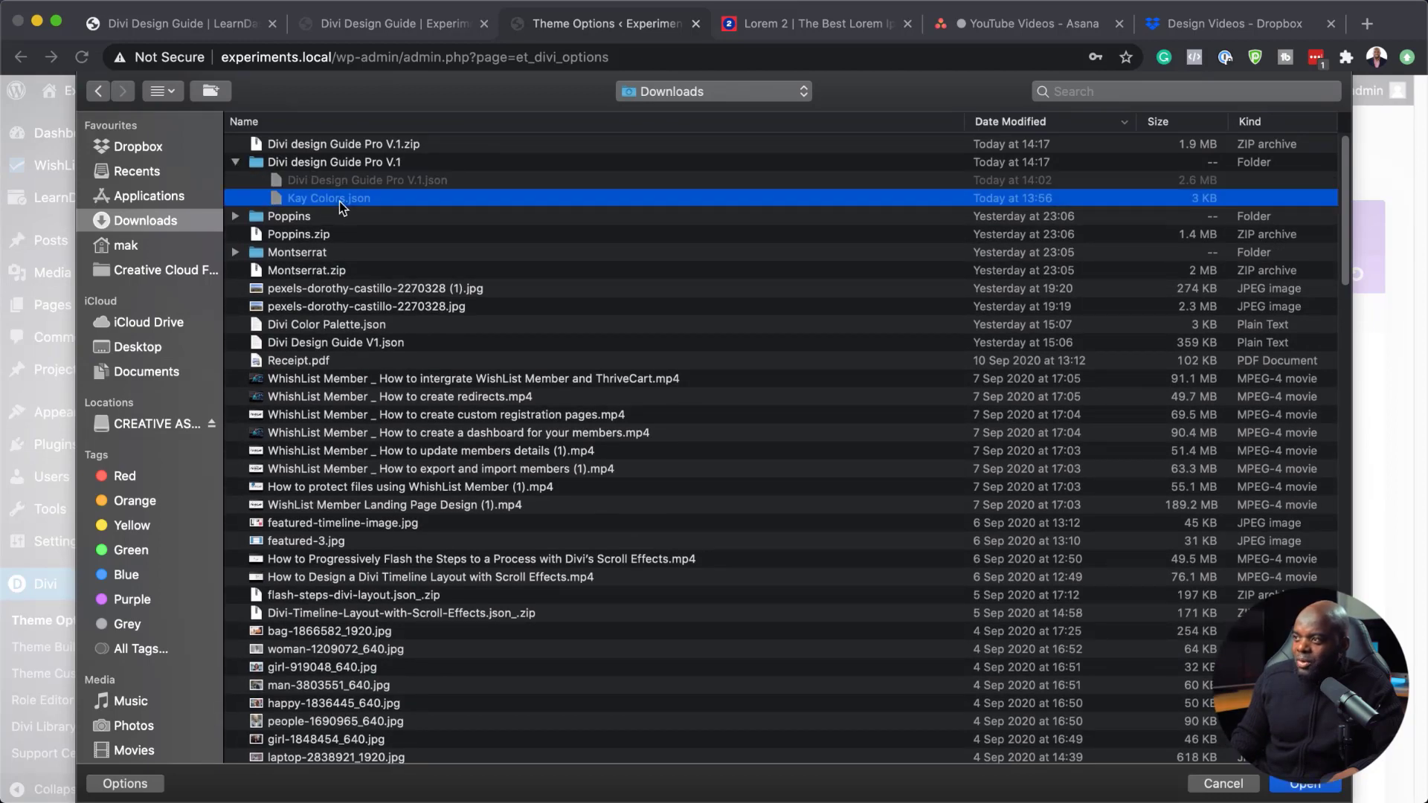
pyautogui.click(1323, 785)
pyautogui.click(741, 629)
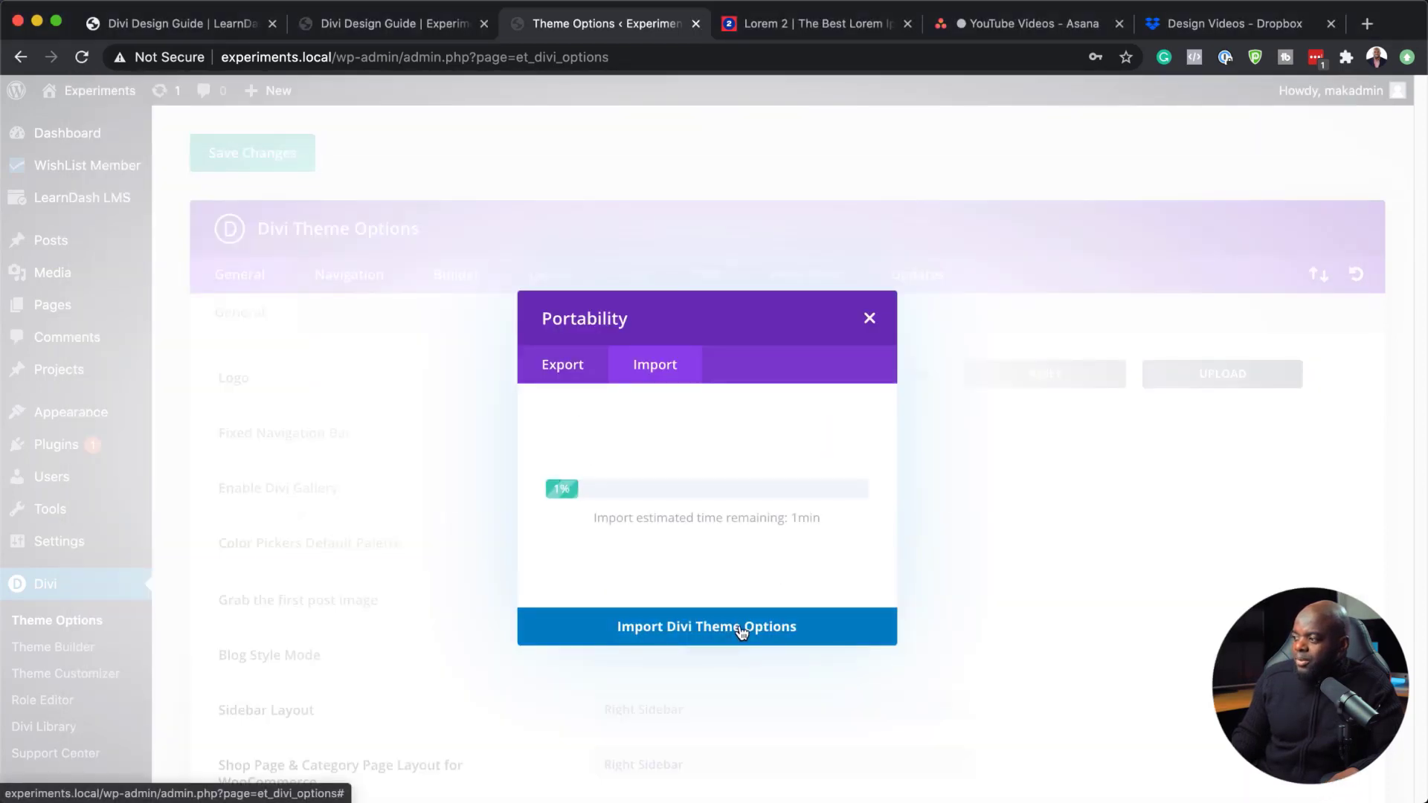